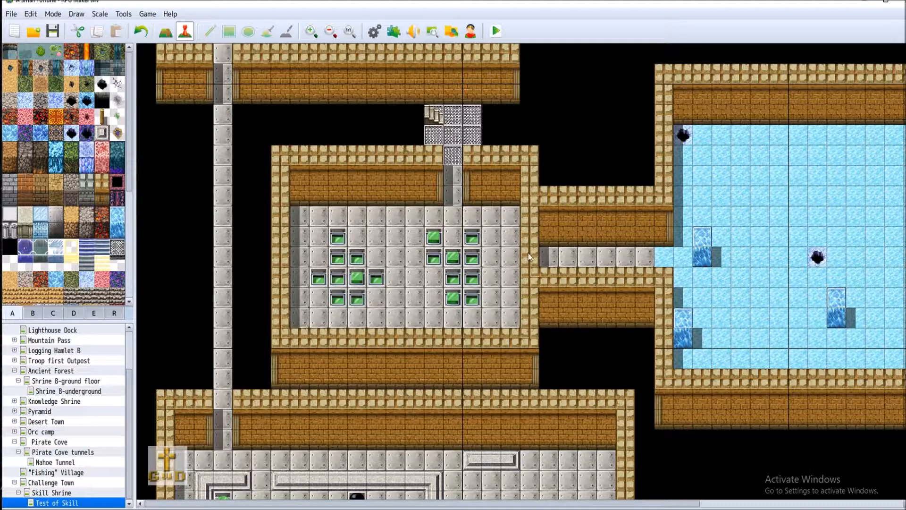
# Step: Create an event on the ice tile at the ice room's west entrance and start a Set Movement Route command targeting This Event
pyautogui.moveTo(608, 504); pyautogui.dragTo(823, 506)
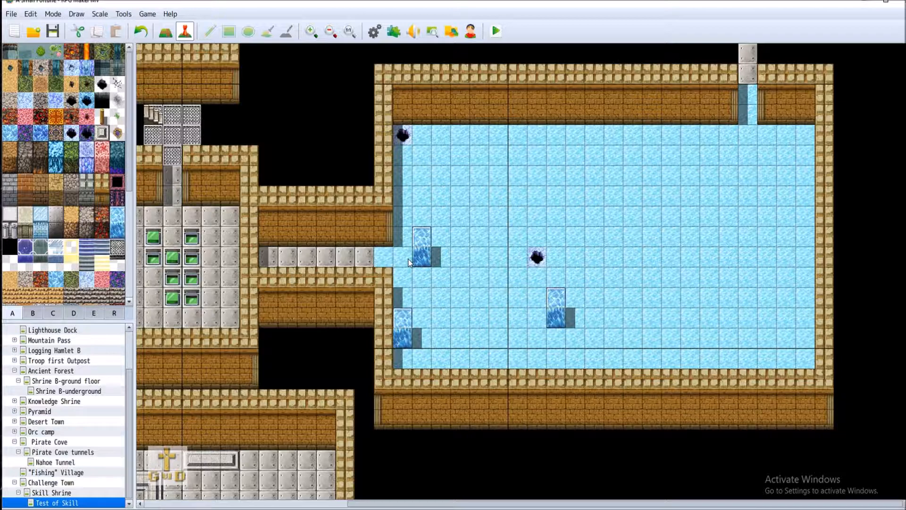
pyautogui.rightClick(380, 259)
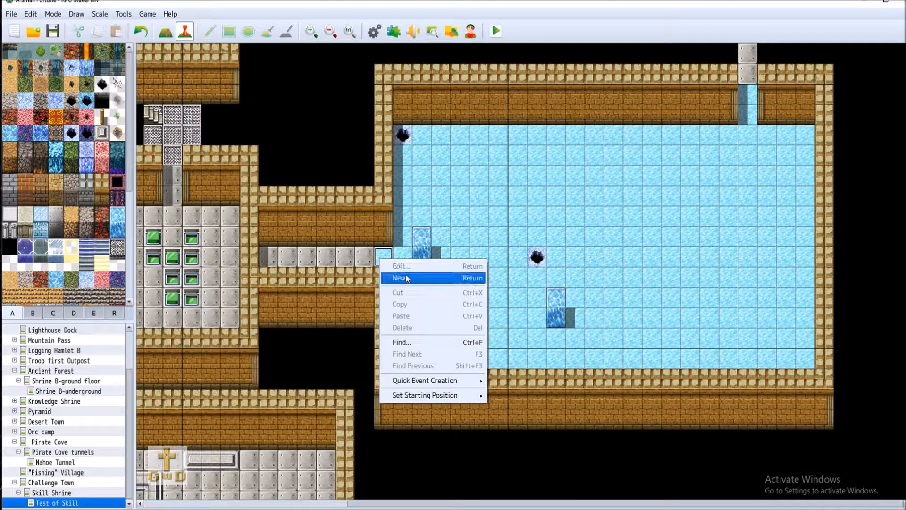
pyautogui.press('Escape')
pyautogui.doubleClick(549, 274)
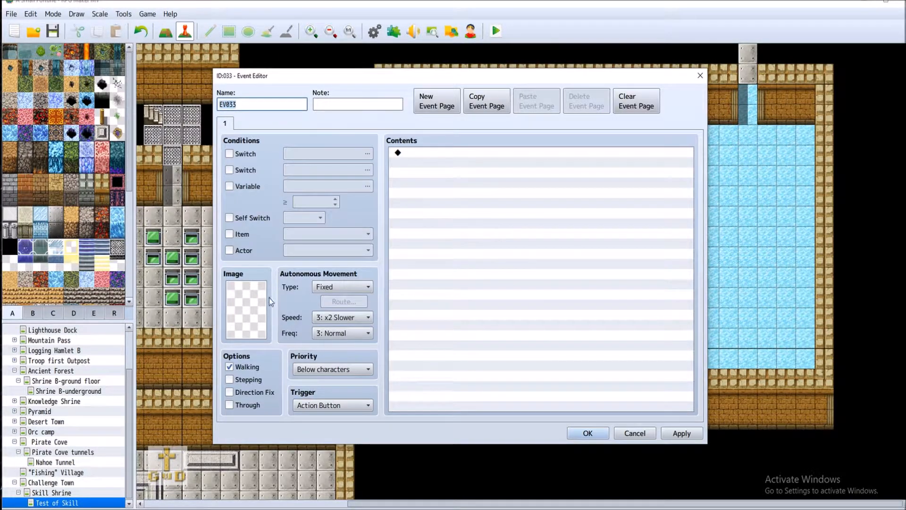
pyautogui.doubleClick(448, 152)
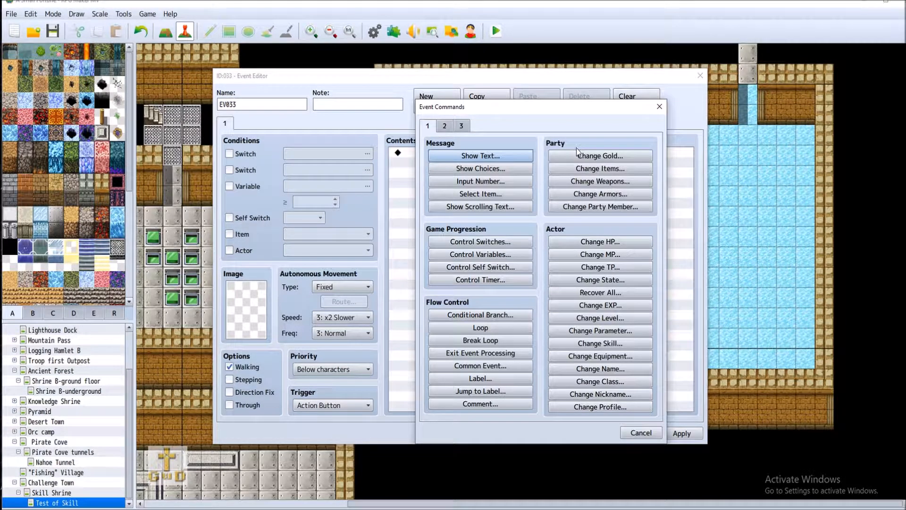
pyautogui.click(443, 126)
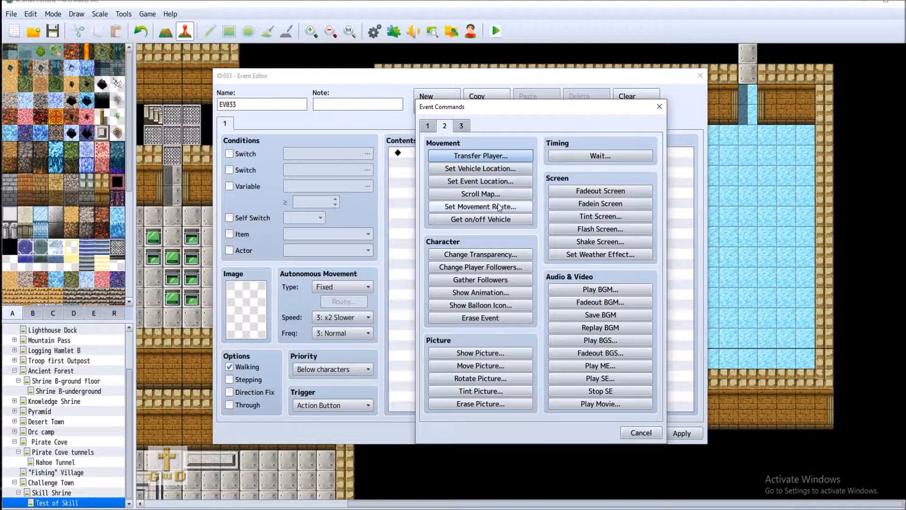
pyautogui.click(481, 206)
pyautogui.click(400, 173)
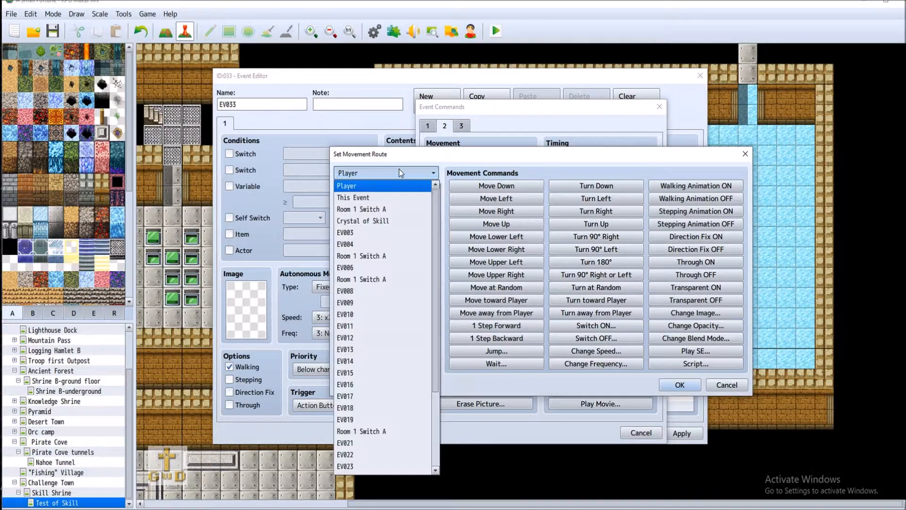
pyautogui.click(387, 198)
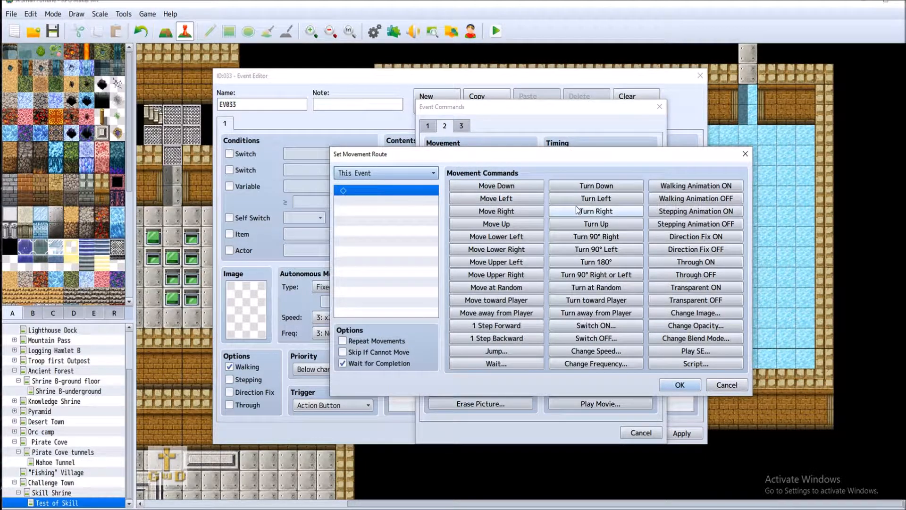
# Step: Add two Move Right commands to the movement route and save the entrance tile's event
pyautogui.moveTo(556, 155); pyautogui.dragTo(345, 226)
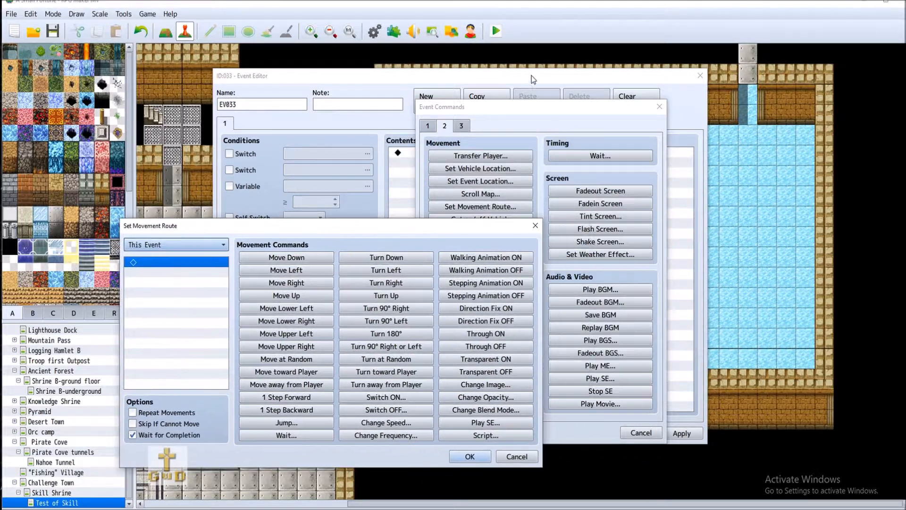
pyautogui.click(309, 282)
pyautogui.click(309, 283)
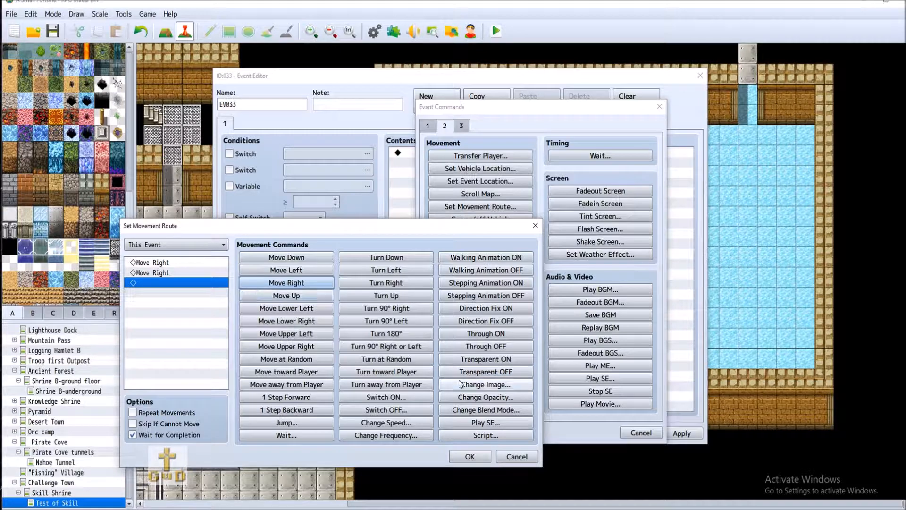
pyautogui.click(472, 456)
pyautogui.click(673, 435)
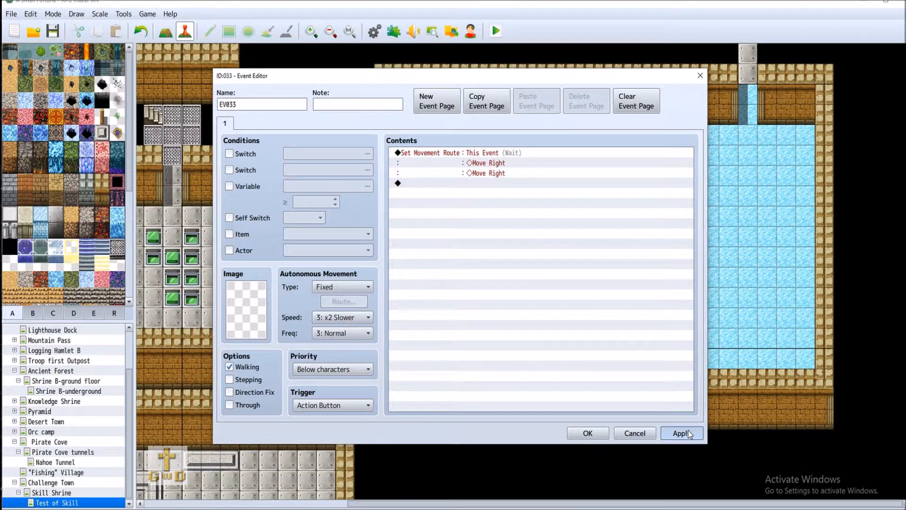
pyautogui.click(588, 432)
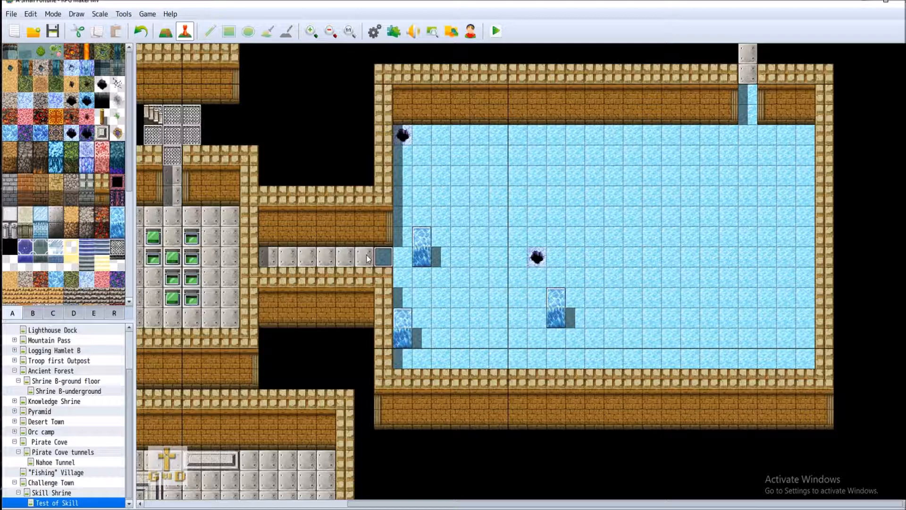
# Step: Create a quick transfer event on the ice room's northwest corner hole, sending the player to Test of Skill (26,21) with direction Retain
pyautogui.rightClick(402, 137)
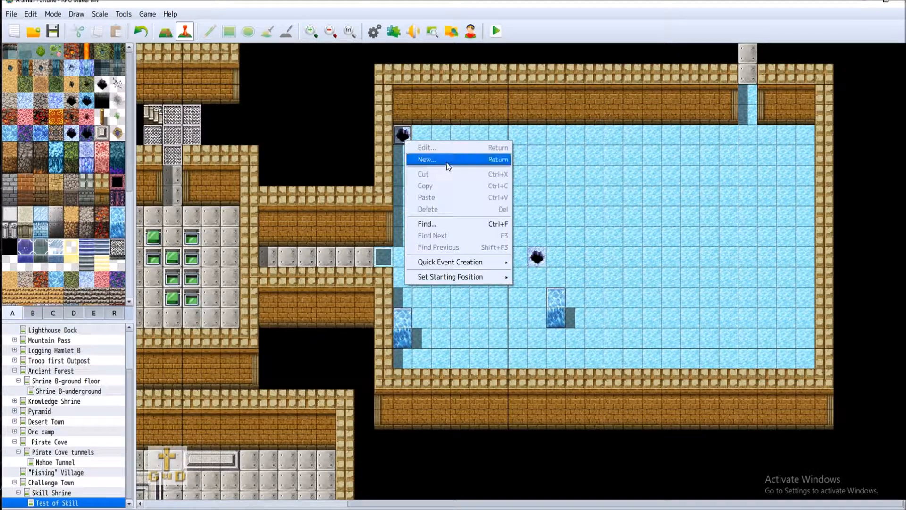
pyautogui.moveTo(458, 262)
pyautogui.click(533, 262)
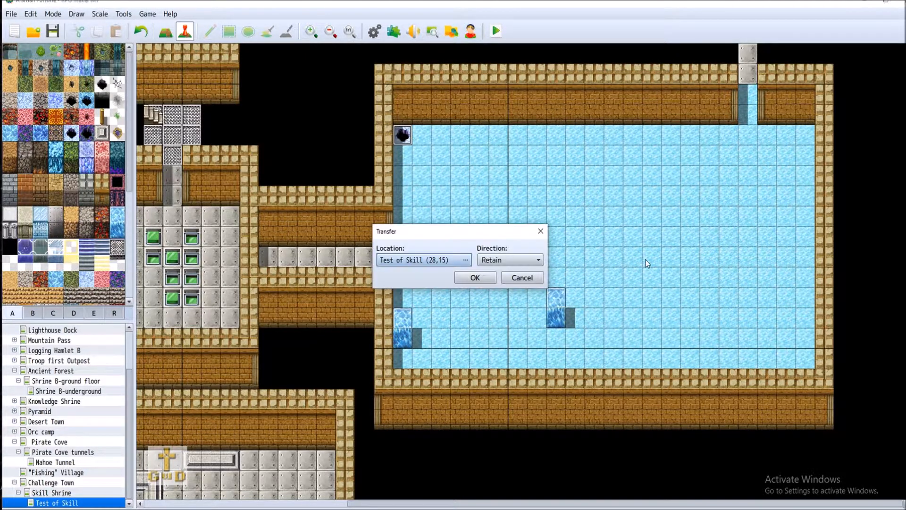
pyautogui.click(460, 258)
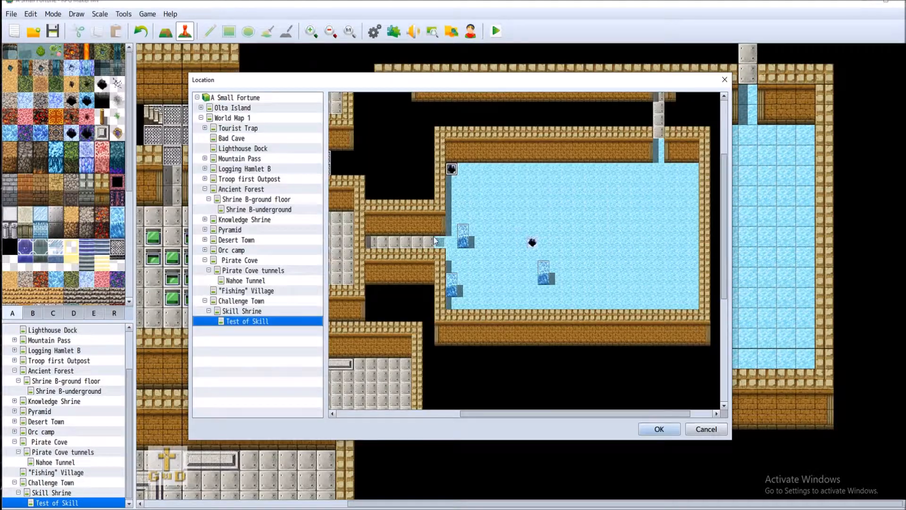
pyautogui.doubleClick(429, 242)
pyautogui.click(519, 262)
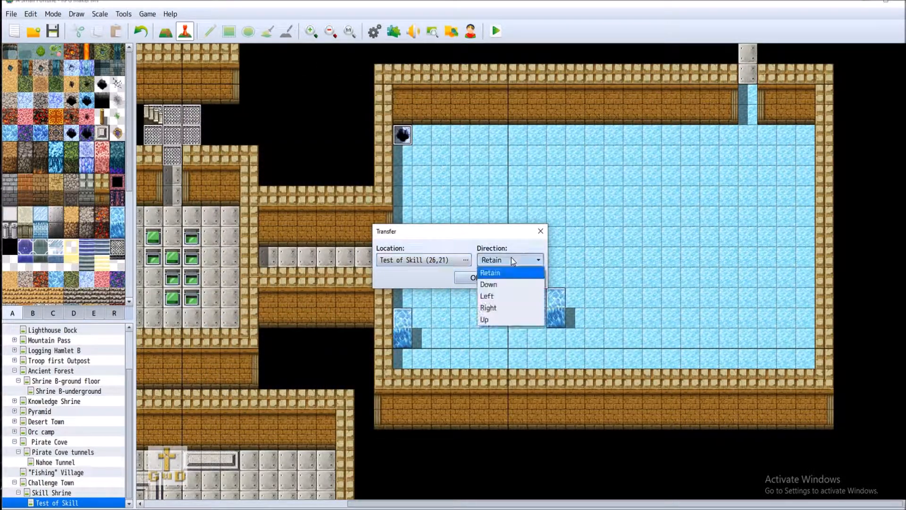
pyautogui.click(495, 272)
pyautogui.click(469, 278)
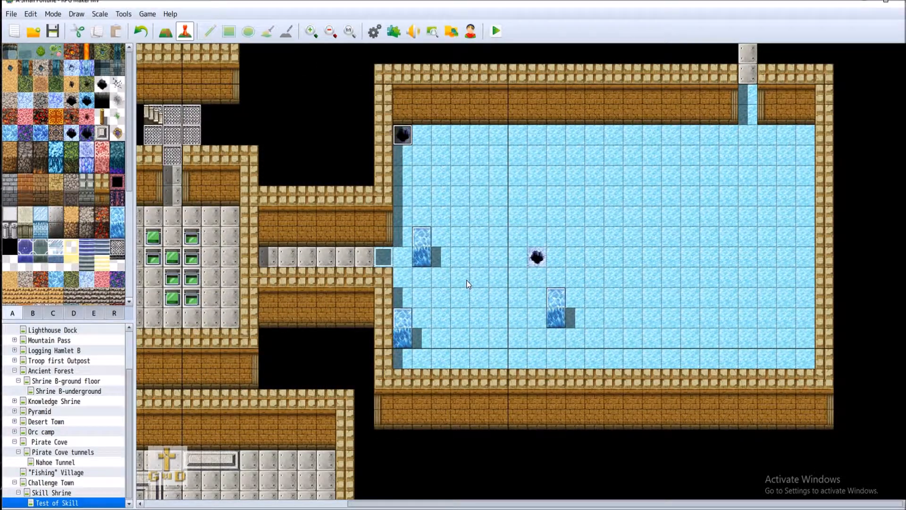
# Step: Create a quick transfer event on the hole in the middle of the ice room, leading to the corridor just outside its west entrance
pyautogui.rightClick(535, 256)
pyautogui.moveTo(584, 377)
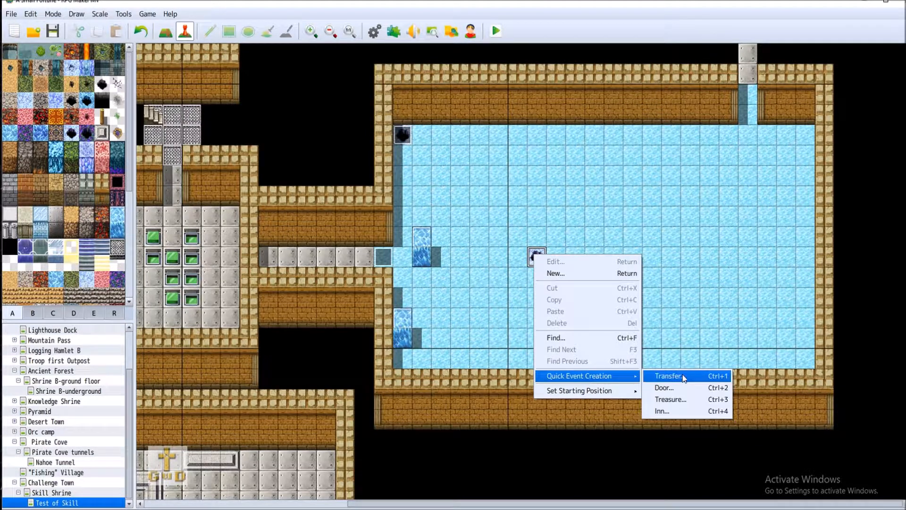
pyautogui.click(661, 376)
pyautogui.click(464, 259)
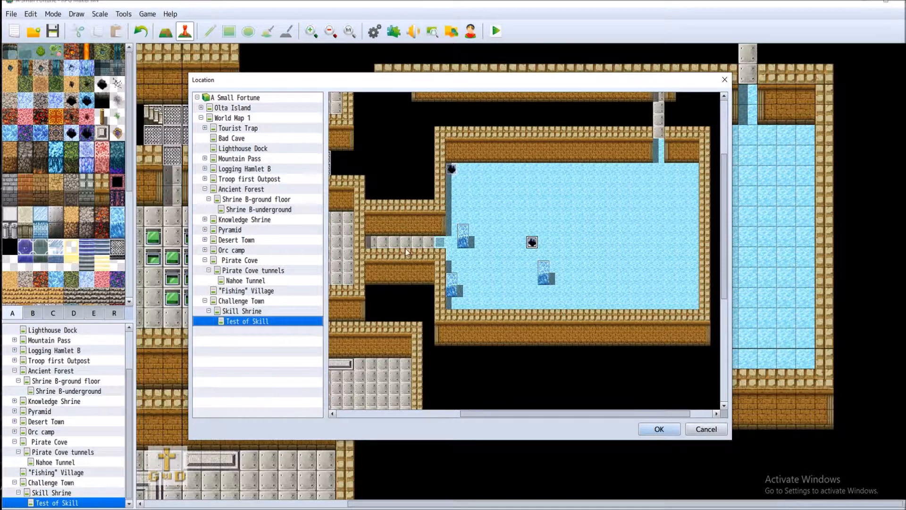
pyautogui.doubleClick(432, 242)
pyautogui.click(493, 277)
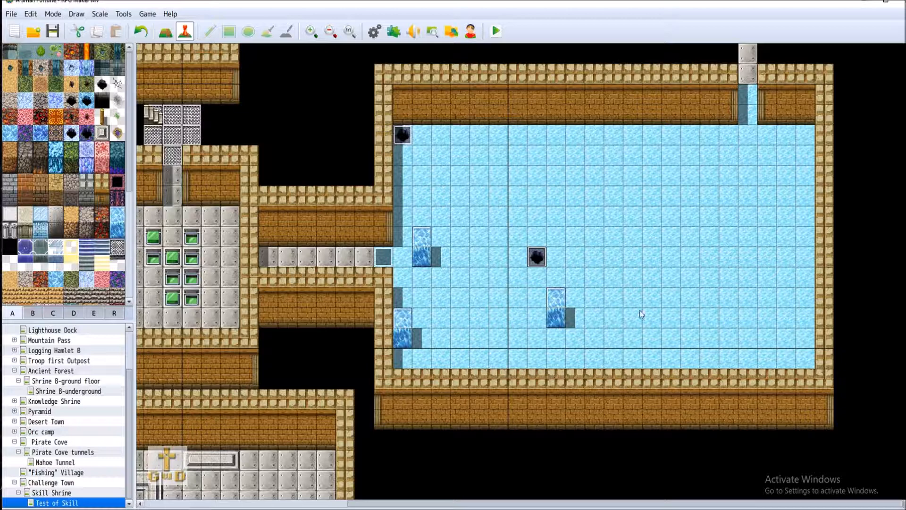
# Step: Examine the ice room's north exit and the passage connecting it to the stone-floored room above
pyautogui.scroll(5, 641, 313)
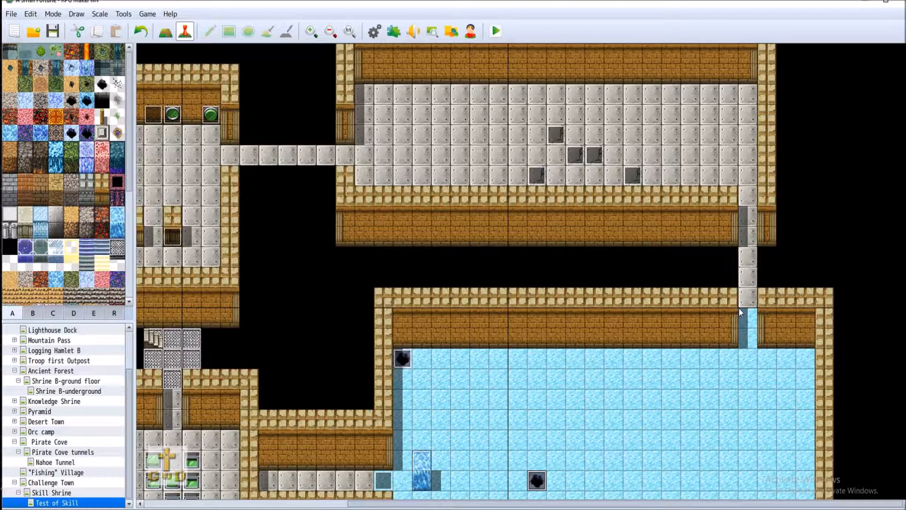
pyautogui.scroll(-1, 755, 327)
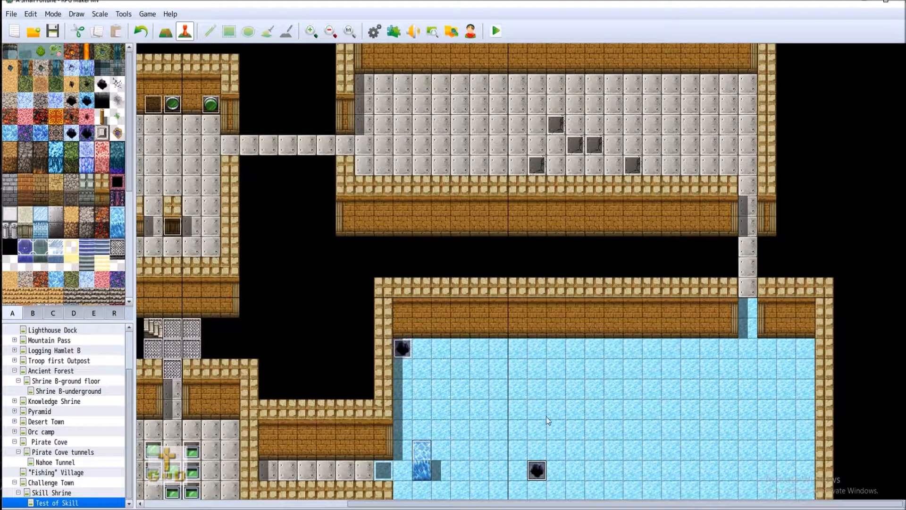
pyautogui.scroll(-5, 656, 415)
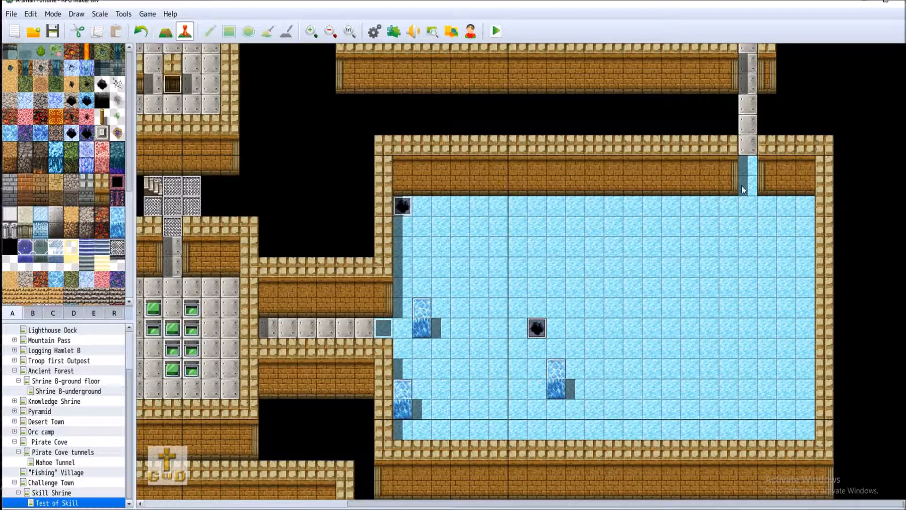
pyautogui.scroll(5, 746, 217)
pyautogui.scroll(1, 746, 221)
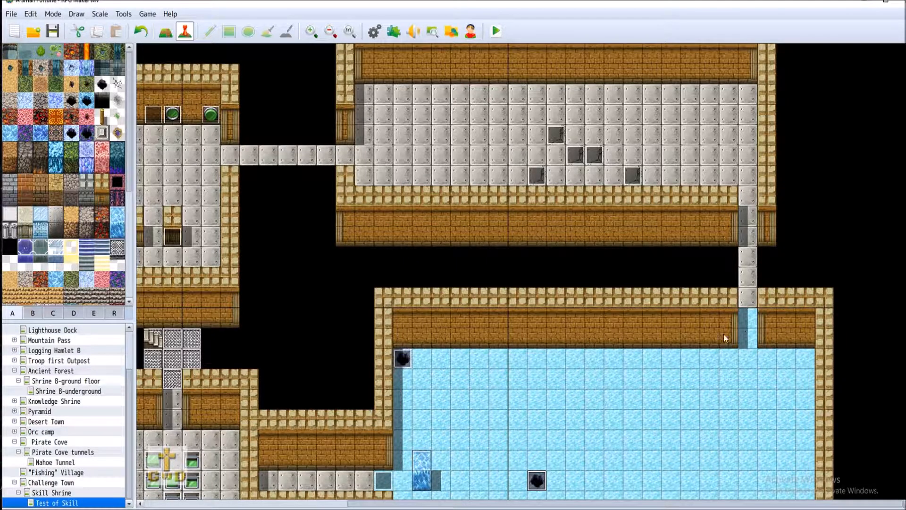
pyautogui.scroll(-7, 590, 338)
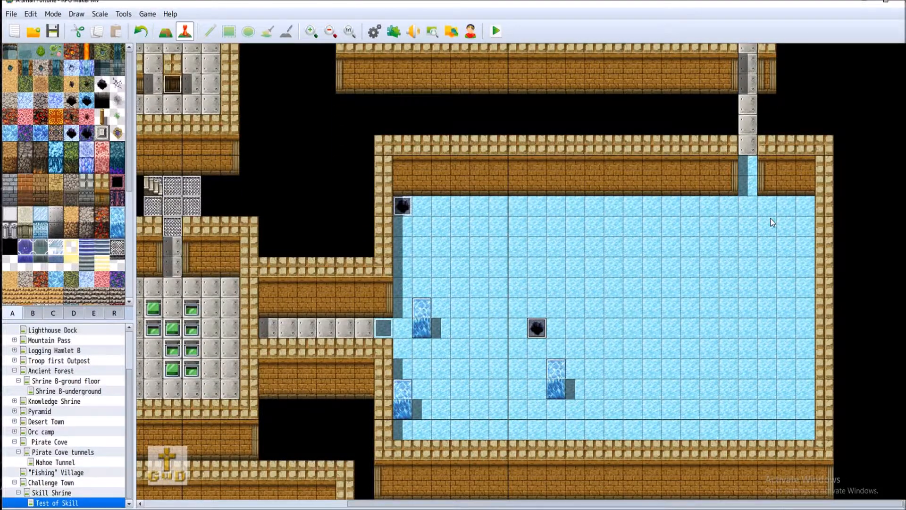
pyautogui.scroll(3, 749, 182)
pyautogui.scroll(4, 767, 261)
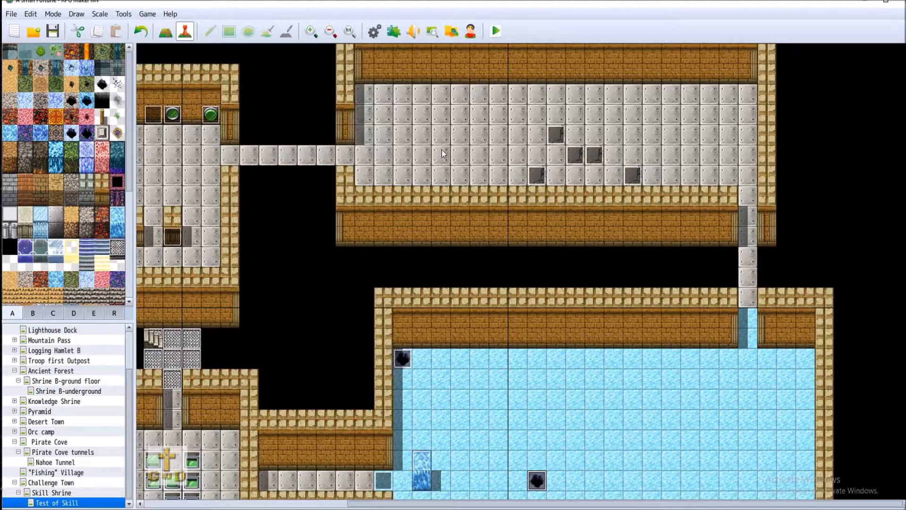
# Step: Inspect both pages of the EV023 floor event in the stone room north of the ice room, leaving it unmodified
pyautogui.rightClick(572, 158)
pyautogui.click(609, 173)
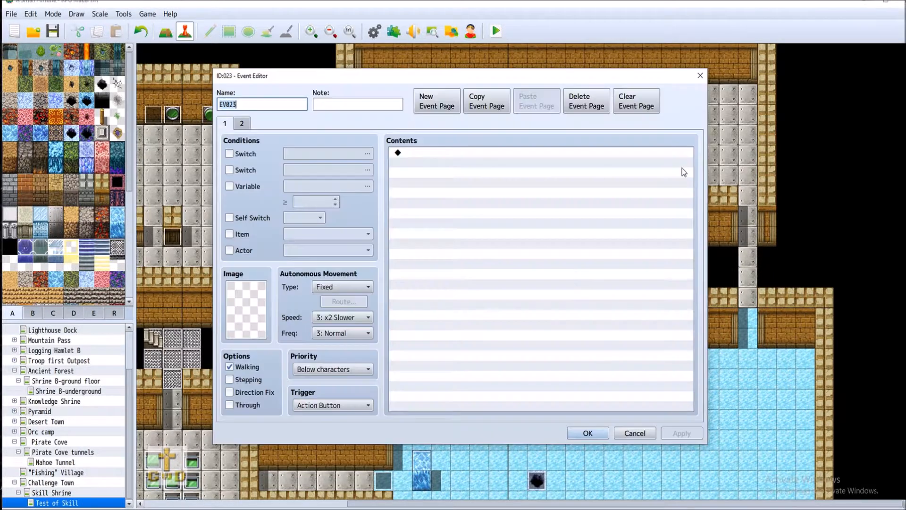
pyautogui.click(243, 123)
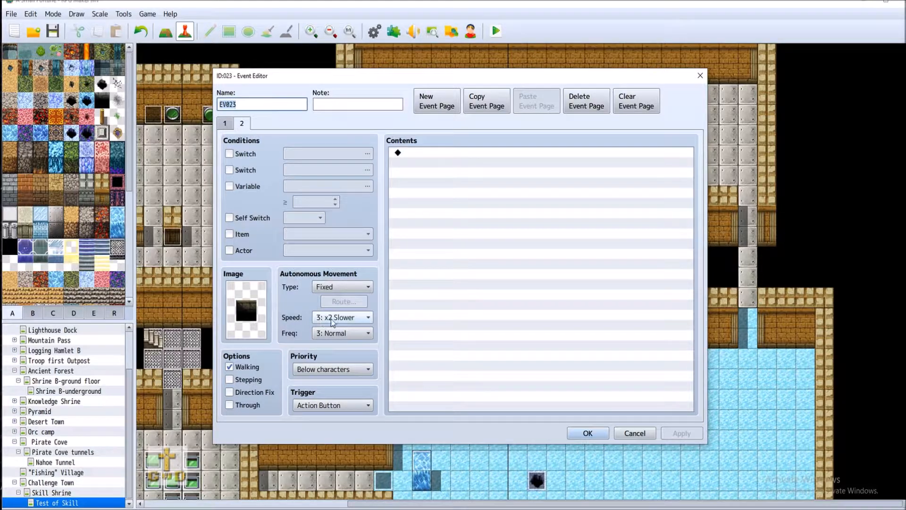
pyautogui.click(636, 433)
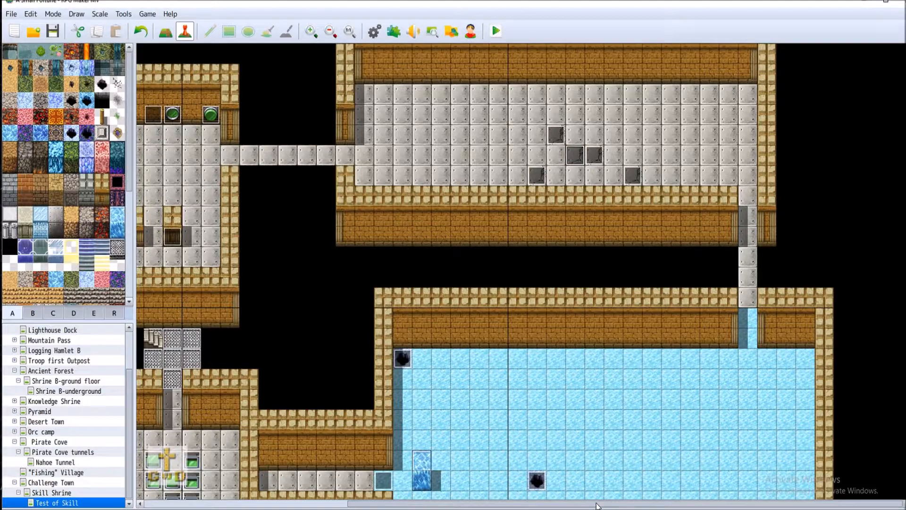
# Step: Examine the northwest switch room and follow its south corridor down to the large stone room with the ball
pyautogui.moveTo(597, 505); pyautogui.dragTo(378, 501)
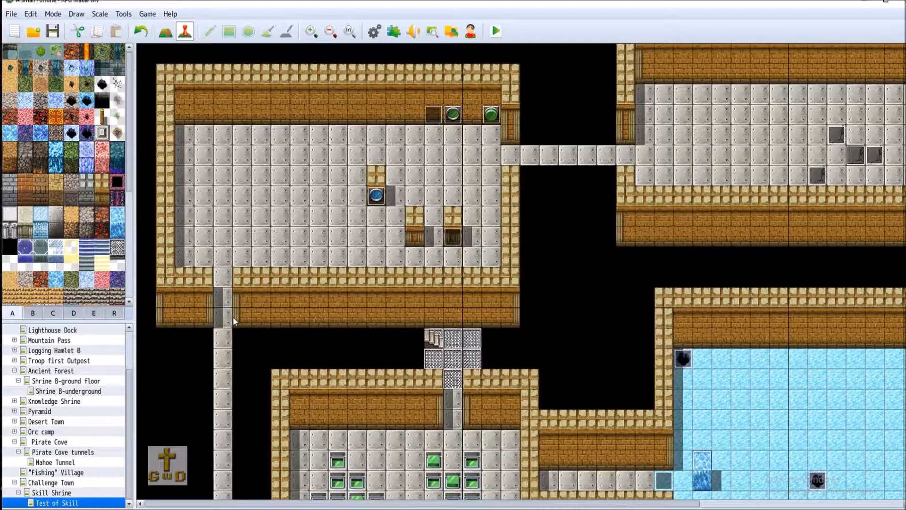
pyautogui.scroll(-1, 355, 452)
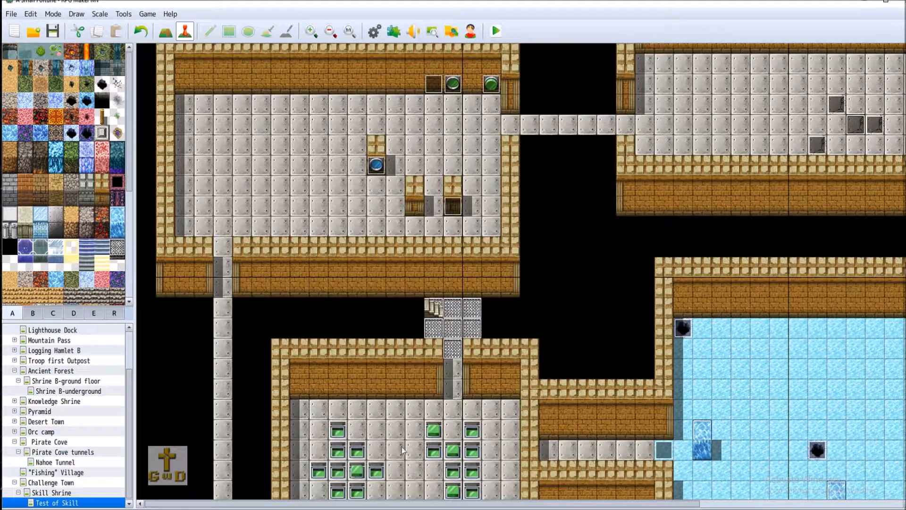
pyautogui.scroll(1, 391, 458)
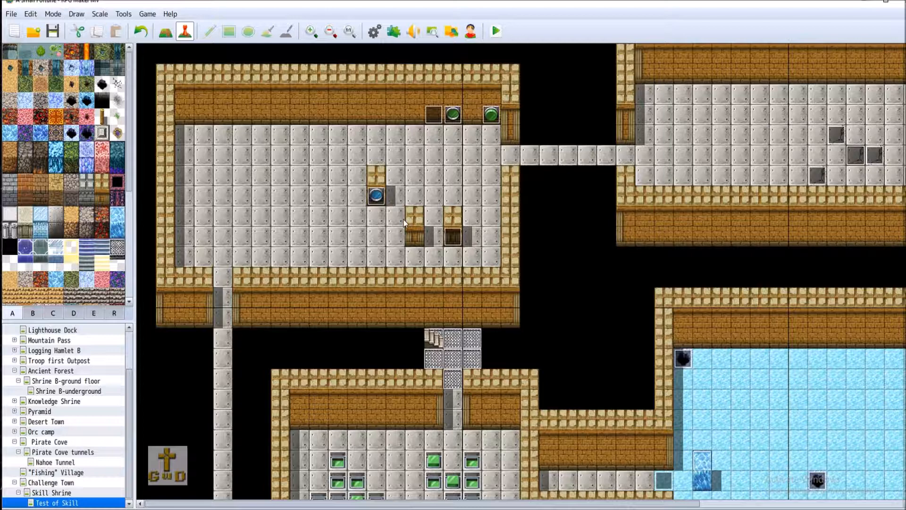
pyautogui.scroll(-10, 371, 282)
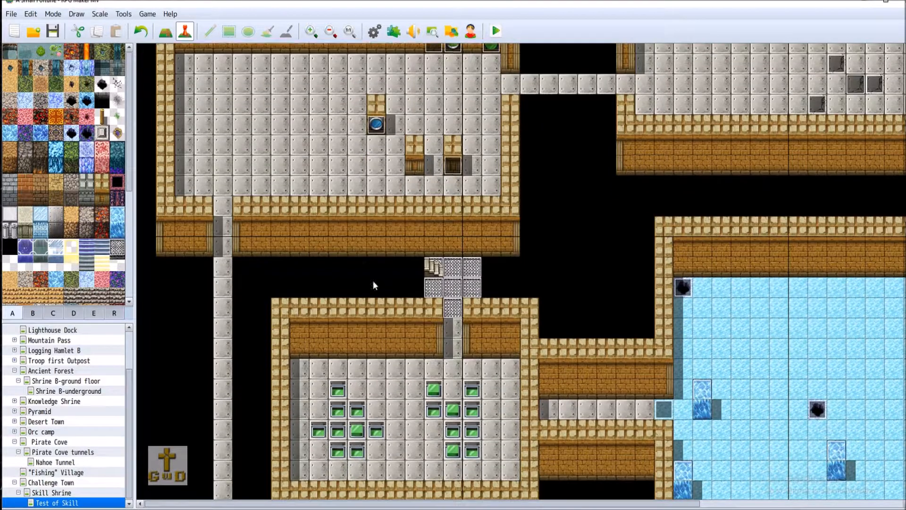
pyautogui.scroll(-6, 377, 281)
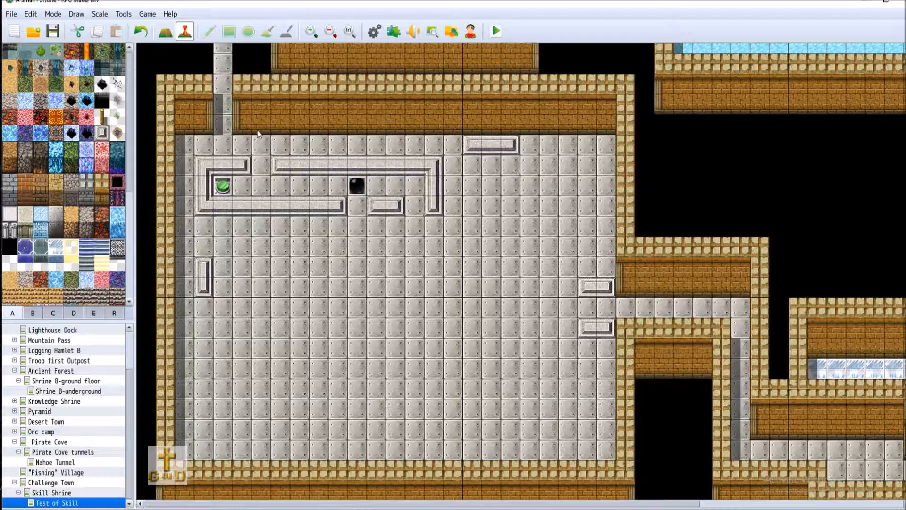
pyautogui.rightClick(205, 122)
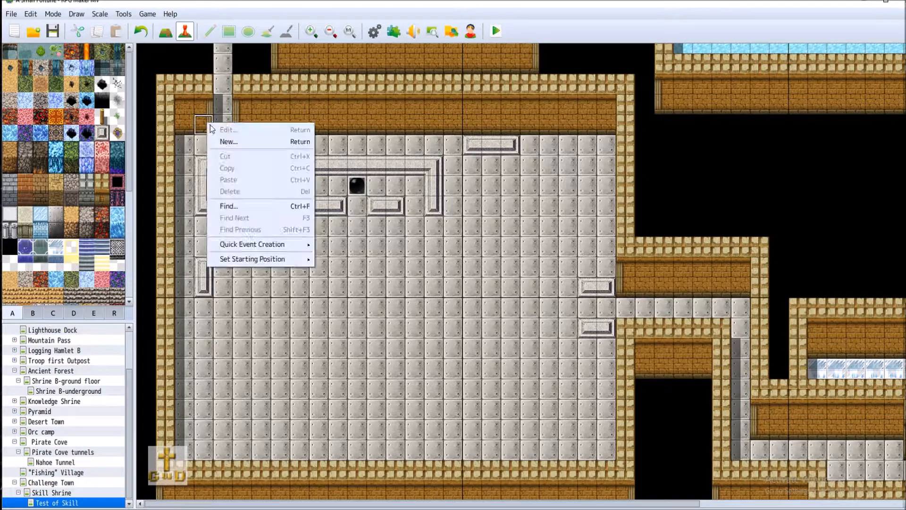
pyautogui.click(245, 142)
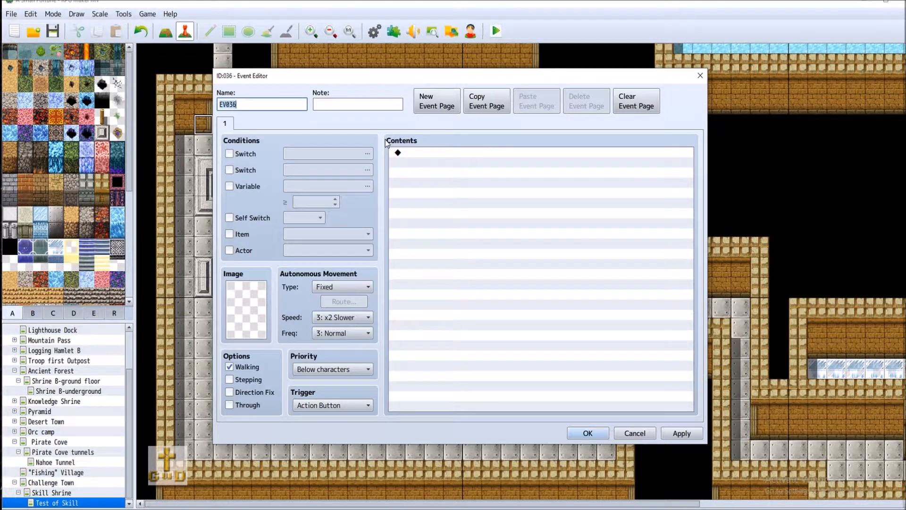
pyautogui.doubleClick(243, 290)
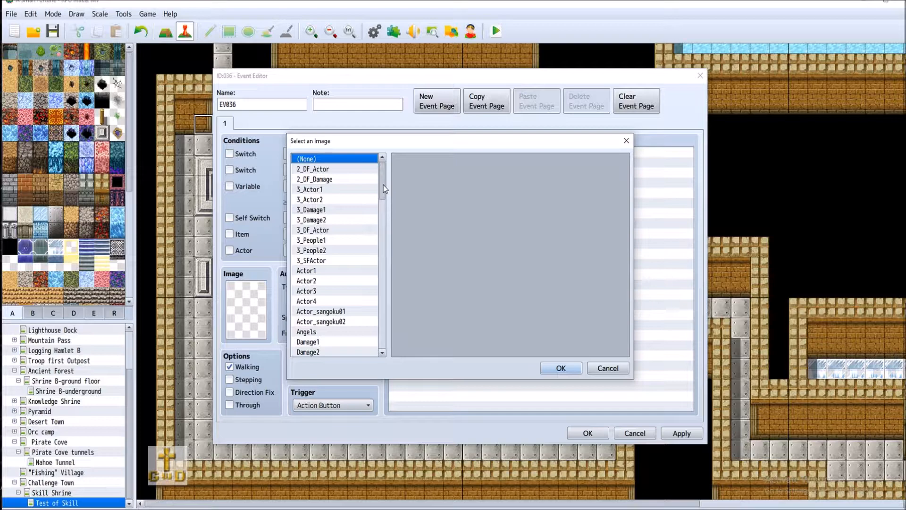
pyautogui.moveTo(383, 185); pyautogui.dragTo(380, 323)
pyautogui.click(327, 224)
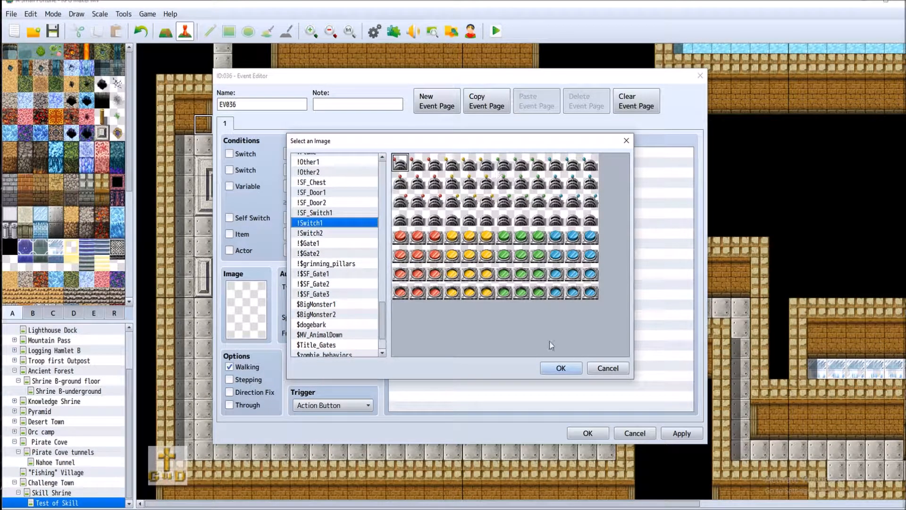
pyautogui.click(615, 369)
pyautogui.click(634, 433)
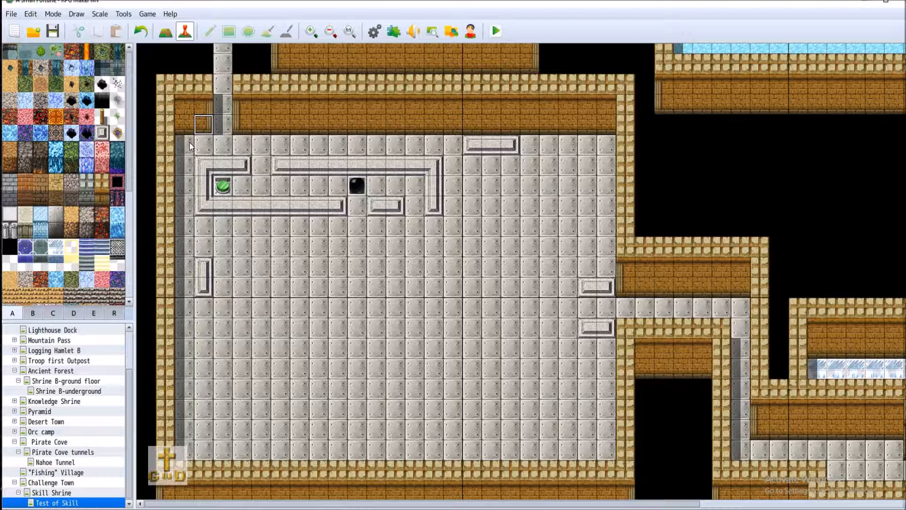
# Step: Try placing a raised stone block tile in the northwest corner of the ball room, and undo it
pyautogui.scroll(3, 239, 151)
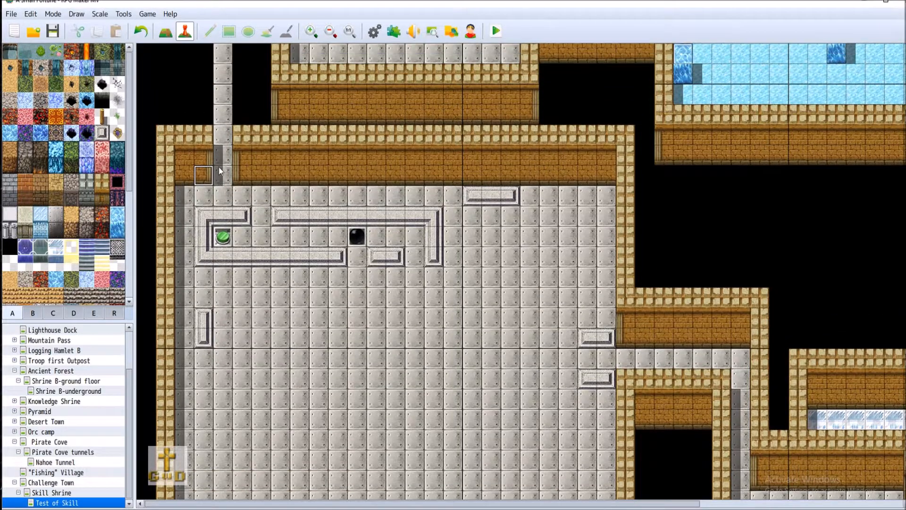
pyautogui.click(185, 198)
pyautogui.click(165, 31)
pyautogui.click(102, 133)
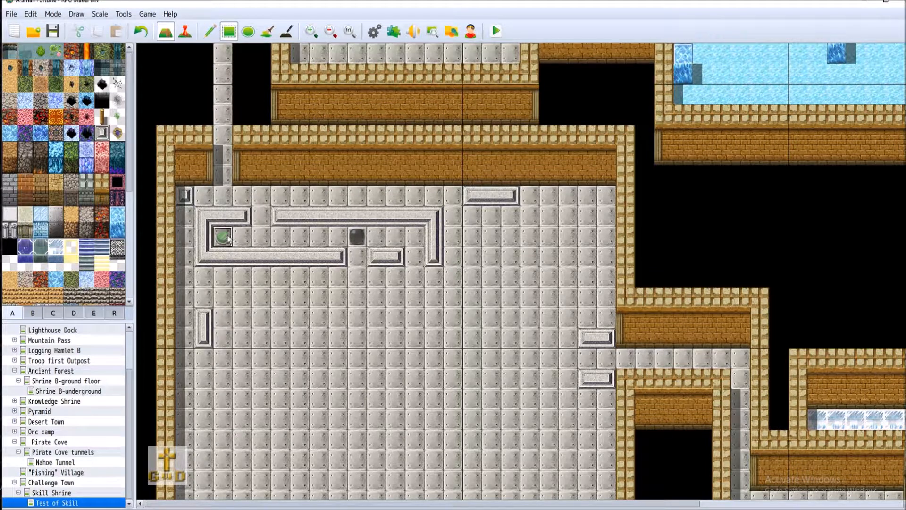
pyautogui.click(185, 195)
pyautogui.hotkey('ctrl', 'z')
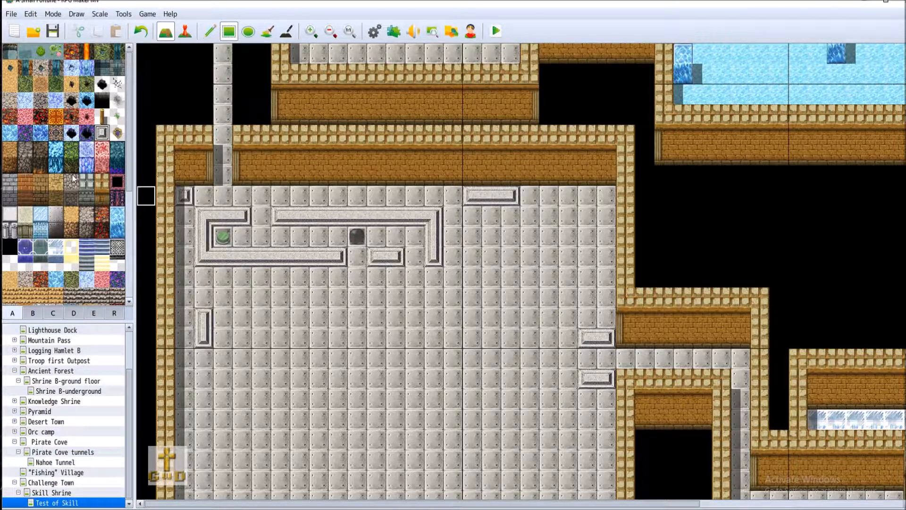
pyautogui.scroll(-3, 49, 261)
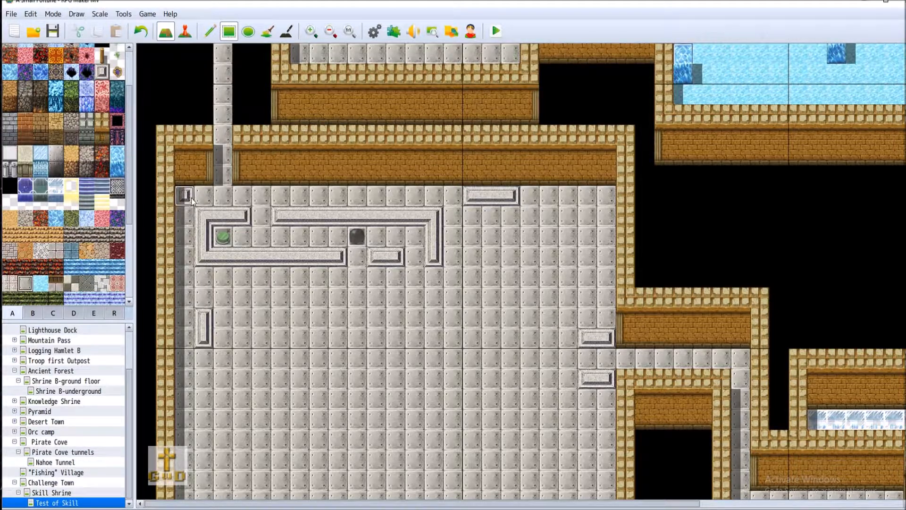
pyautogui.scroll(3, 53, 221)
# Step: Create an event in the ball room's northwest corner, using the green lever from !Switch1 as its image
pyautogui.click(185, 31)
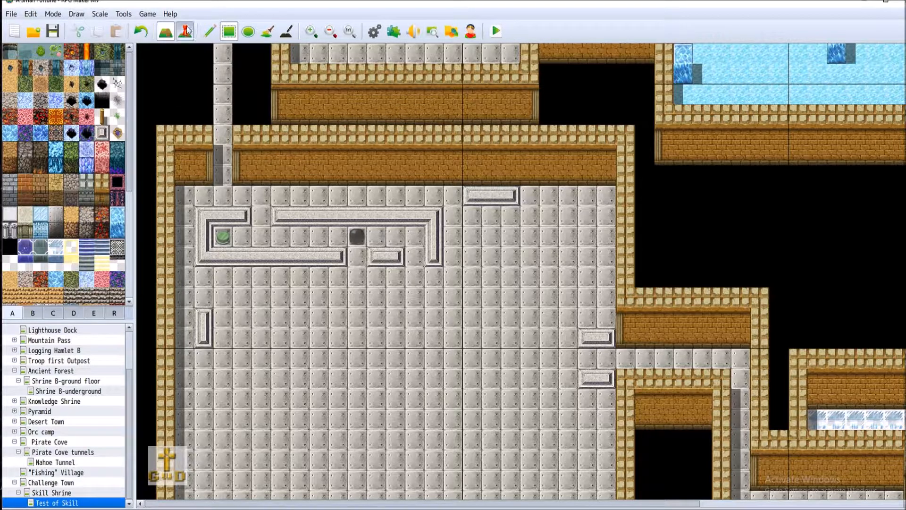
pyautogui.doubleClick(179, 195)
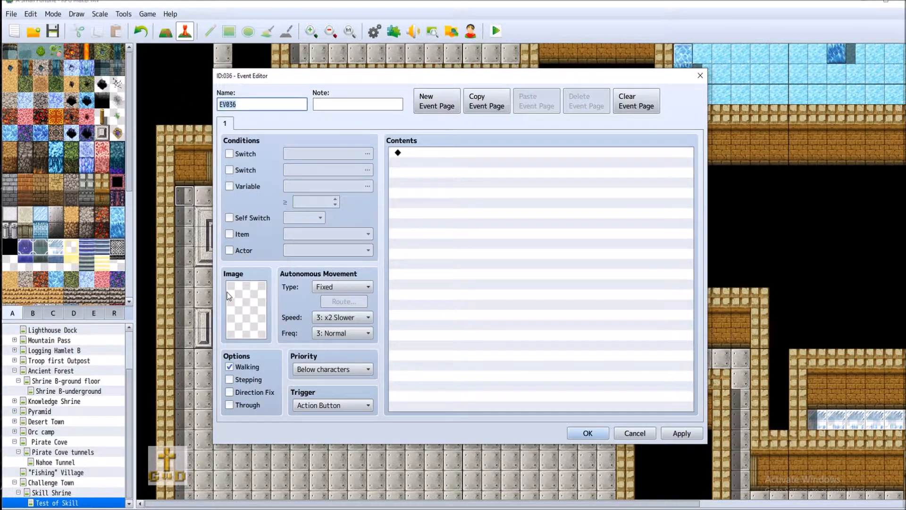
pyautogui.doubleClick(264, 304)
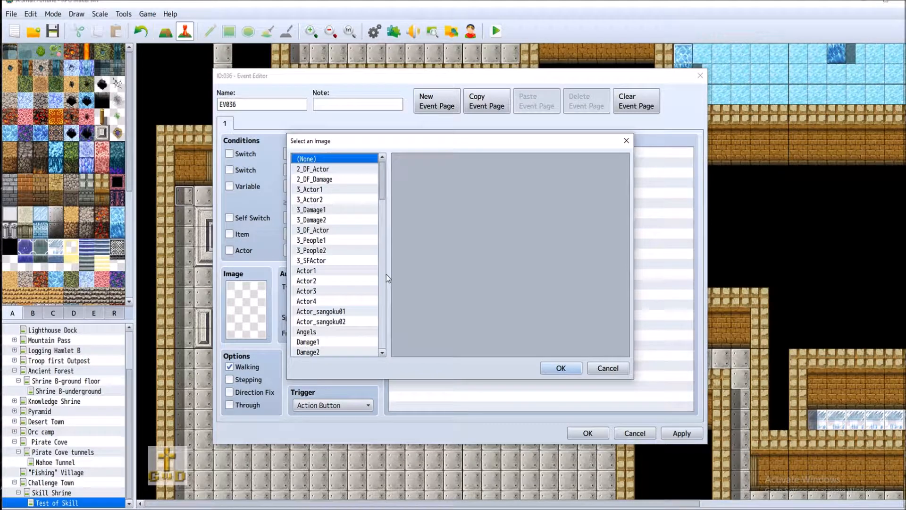
pyautogui.moveTo(386, 190); pyautogui.dragTo(385, 313)
pyautogui.click(336, 305)
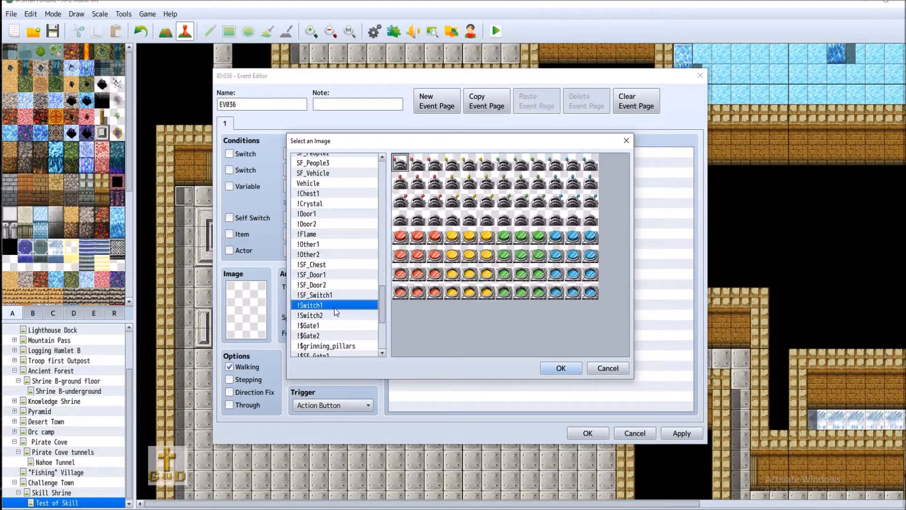
pyautogui.doubleClick(521, 183)
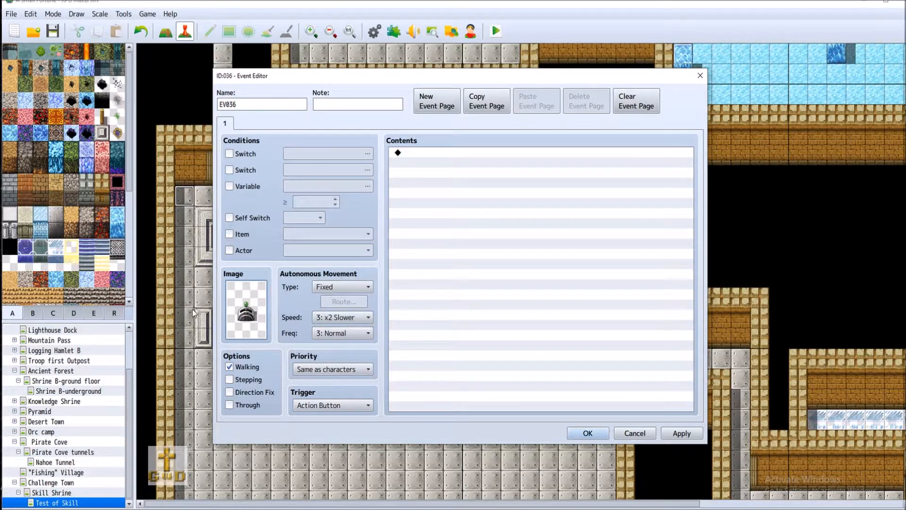
pyautogui.click(681, 433)
pyautogui.click(587, 433)
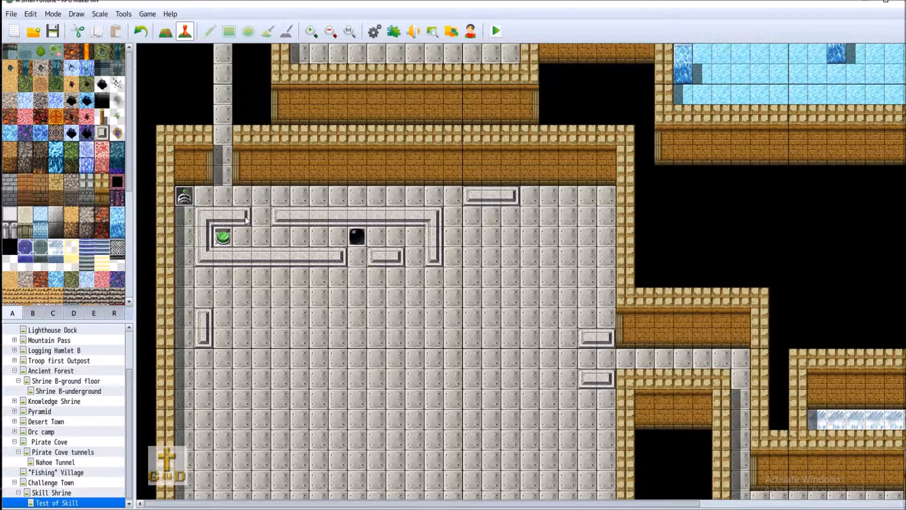
# Step: Add a Show Text command reading "Reset the puzzle?" to the corner lever event
pyautogui.rightClick(180, 195)
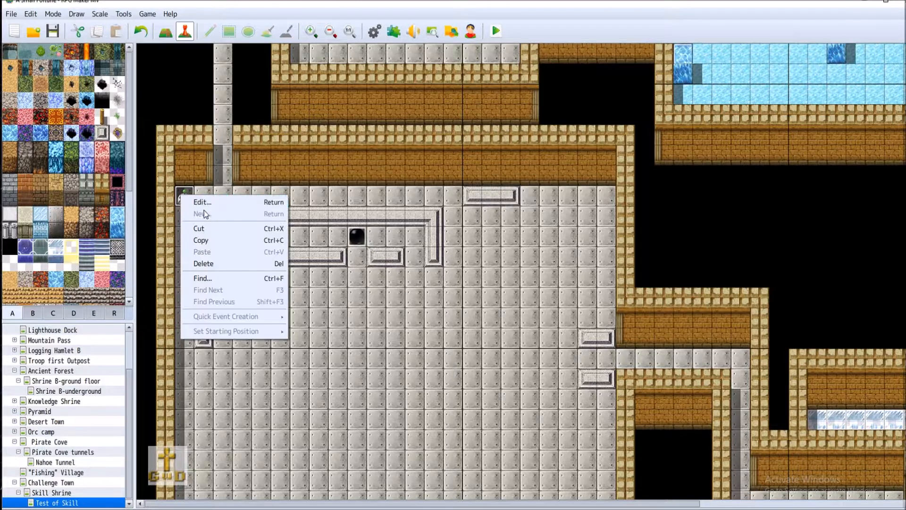
pyautogui.click(201, 198)
pyautogui.doubleClick(457, 152)
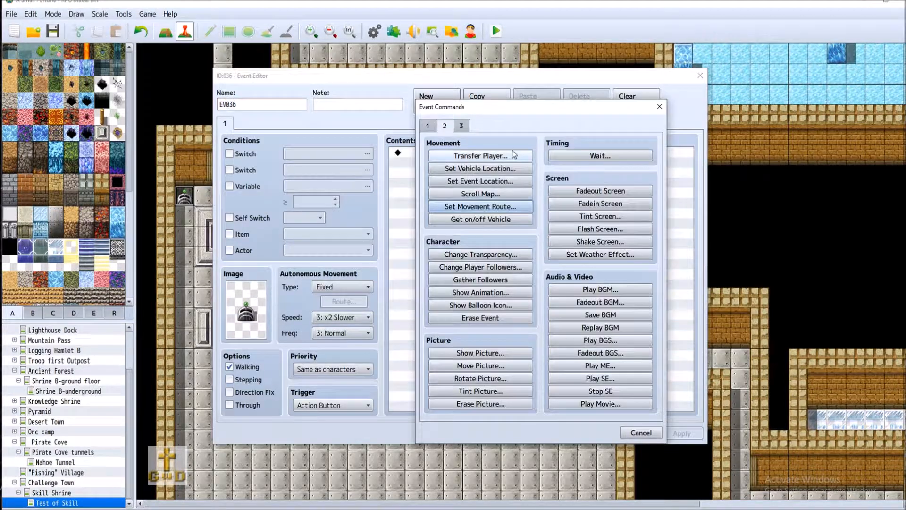
pyautogui.click(436, 127)
pyautogui.click(480, 155)
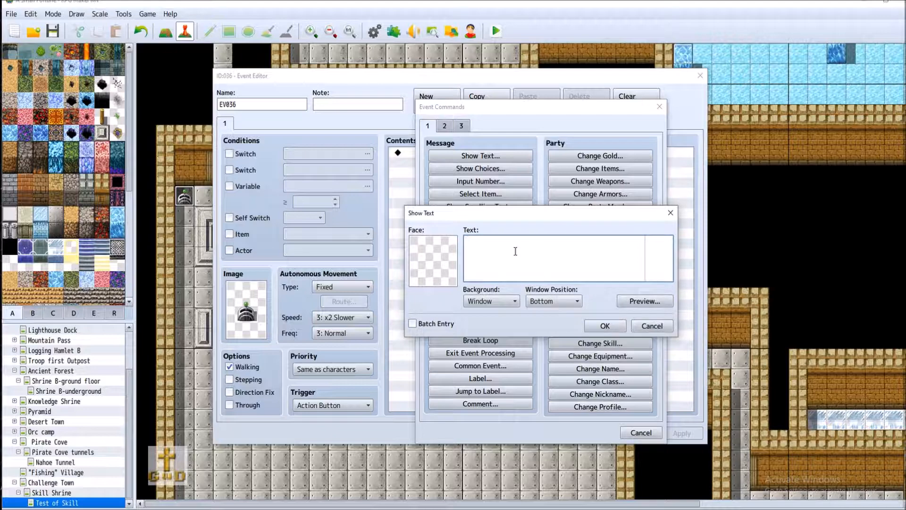
pyautogui.write('"Reset The the puzzle?"')
pyautogui.click(606, 325)
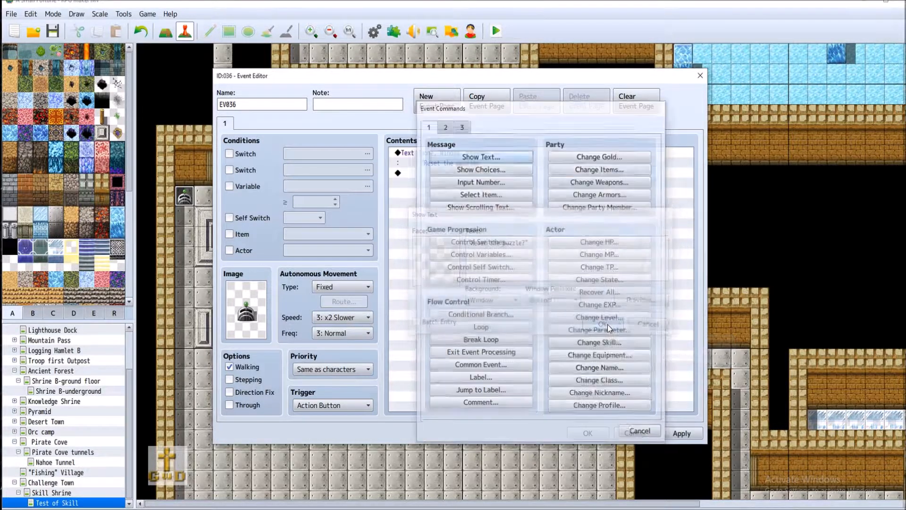
# Step: Start a Conditional Branch below the text, based on a switch being ON and with an Else branch
pyautogui.doubleClick(418, 173)
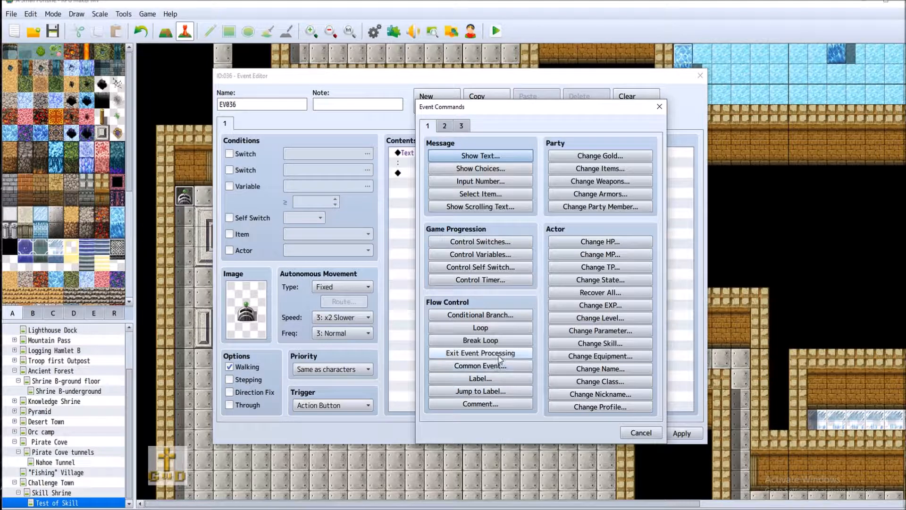
pyautogui.click(481, 315)
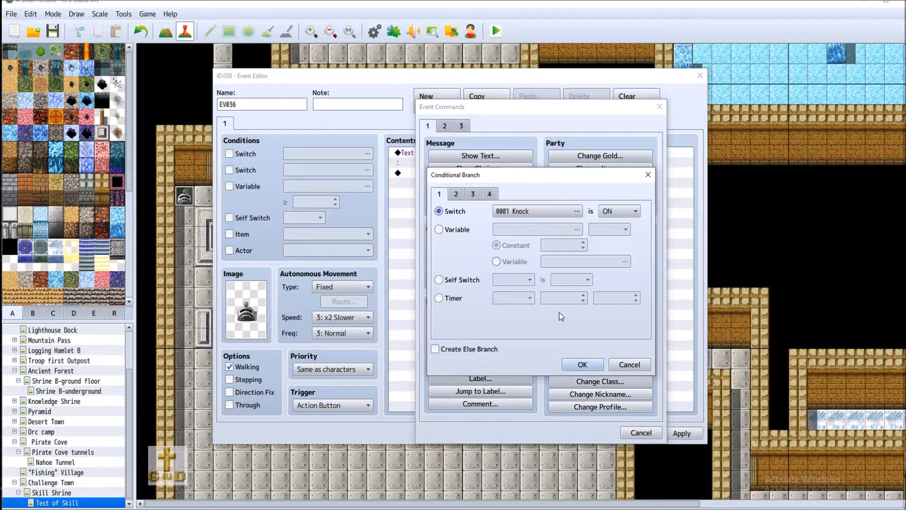
pyautogui.click(457, 194)
pyautogui.click(472, 195)
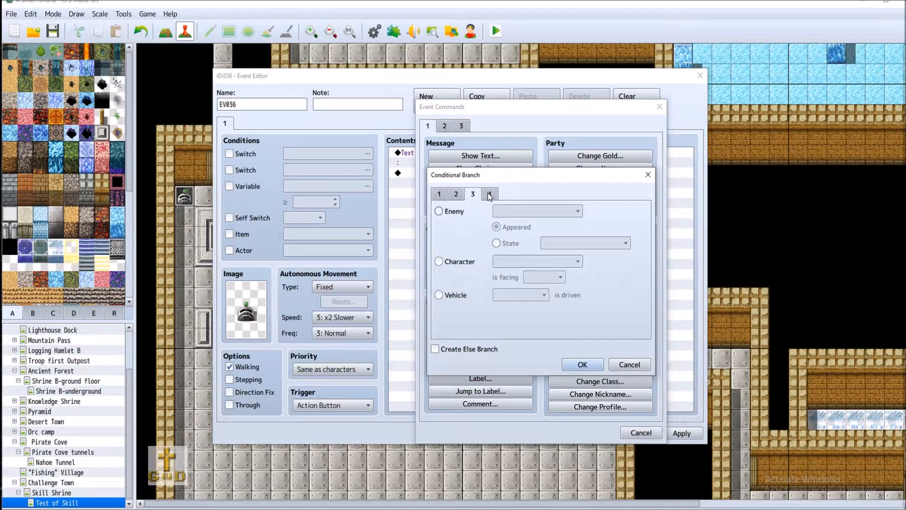
pyautogui.click(488, 194)
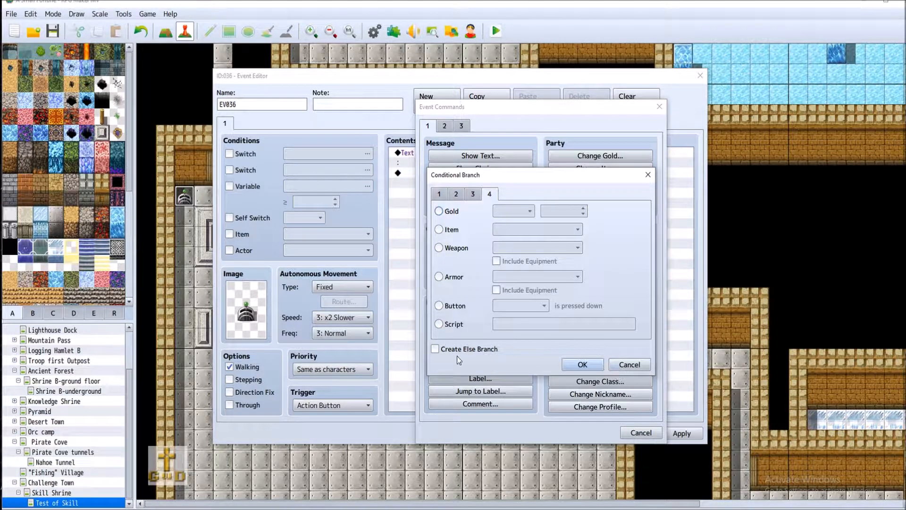
pyautogui.click(434, 351)
pyautogui.click(473, 194)
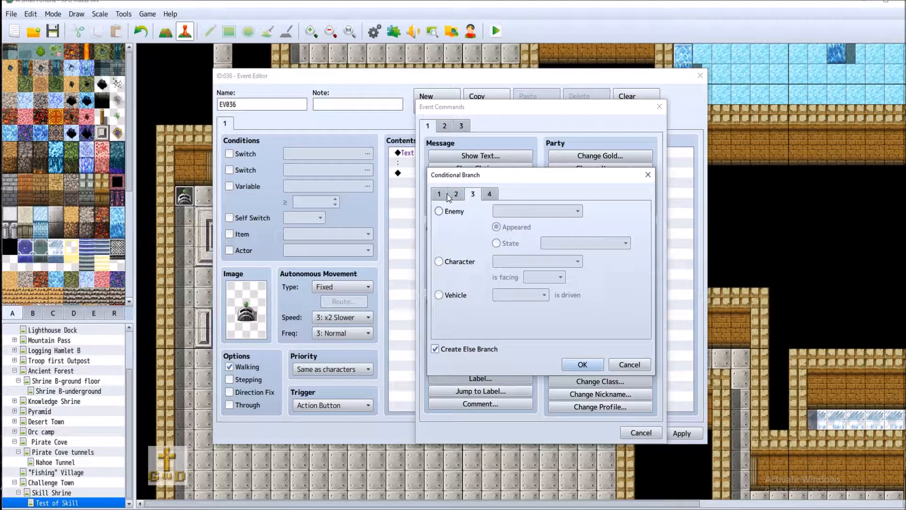
pyautogui.click(454, 194)
pyautogui.click(438, 195)
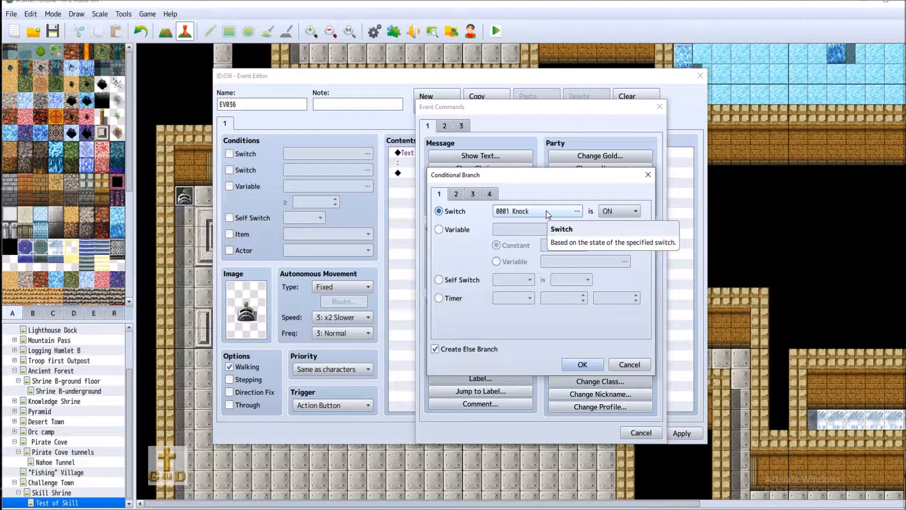
pyautogui.click(619, 211)
pyautogui.click(603, 225)
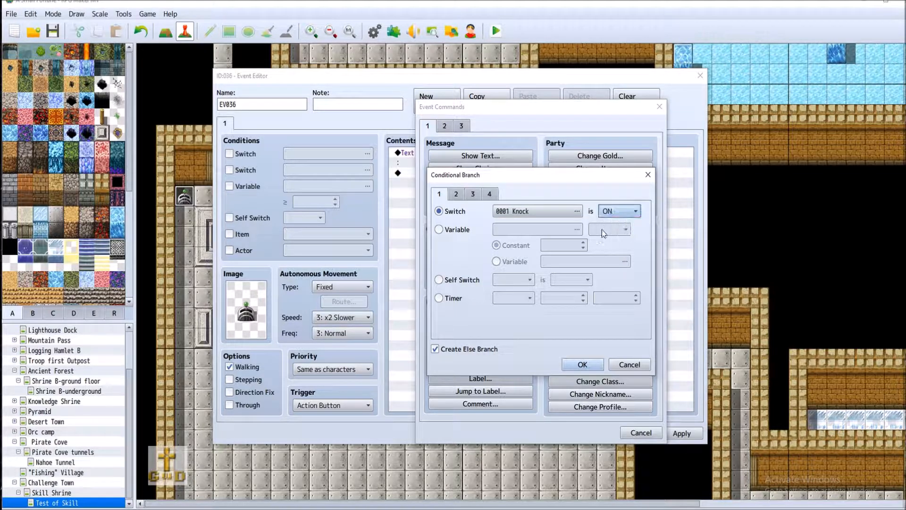
# Step: Name switch 0034 "Ball Pushing" and use it as the ON condition of the lever event's Conditional Branch
pyautogui.click(544, 213)
pyautogui.click(491, 192)
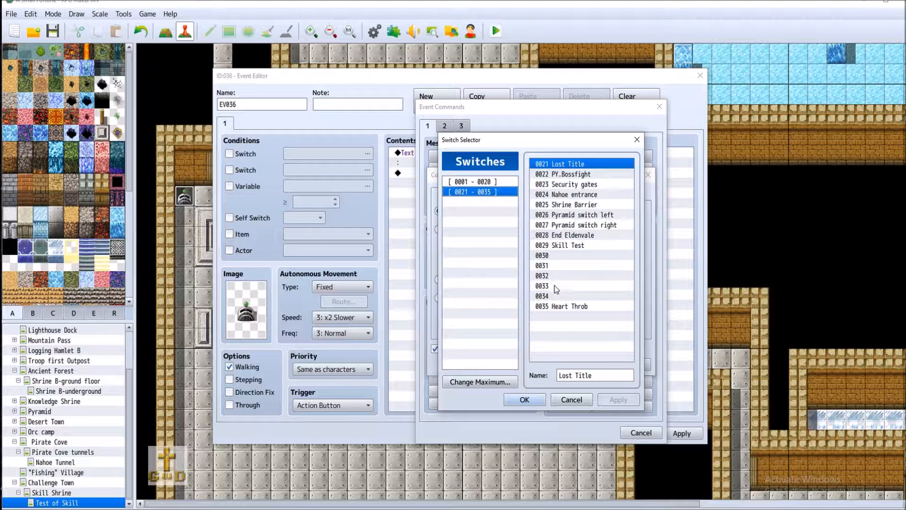
pyautogui.click(561, 296)
pyautogui.click(624, 374)
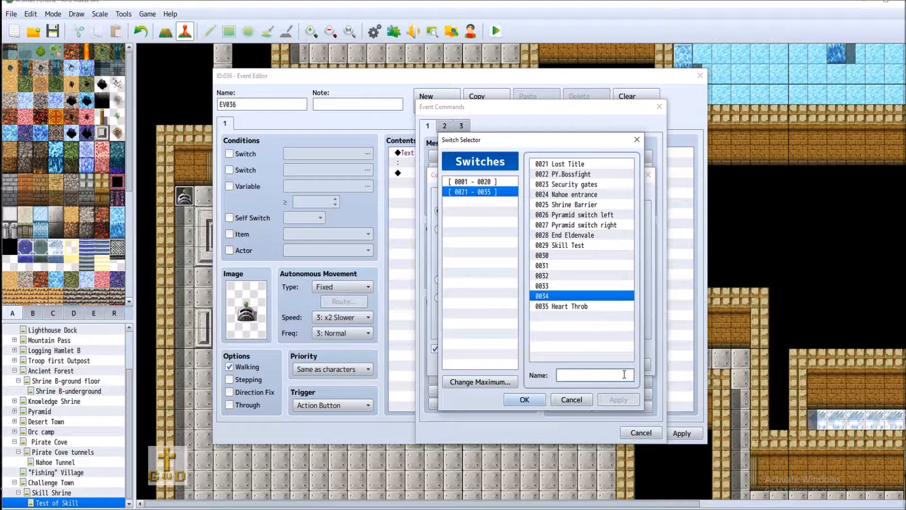
pyautogui.write('Ball Pushing')
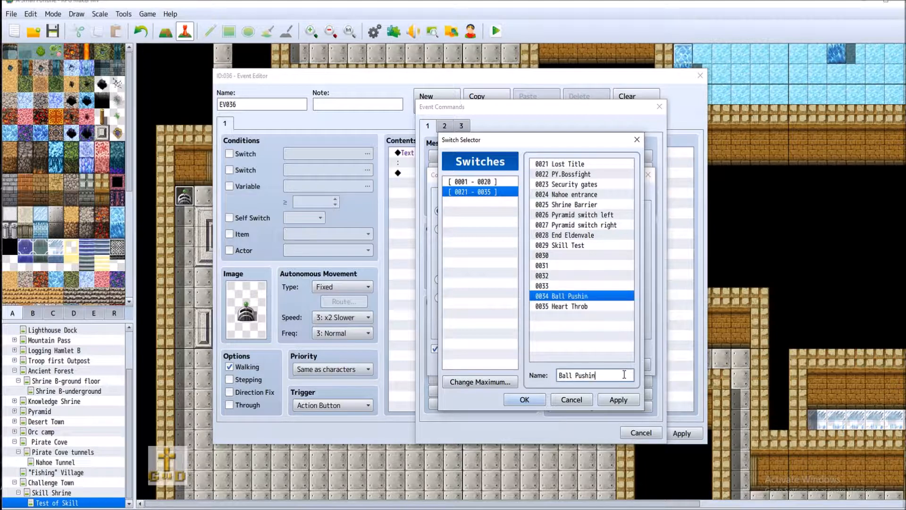
pyautogui.click(630, 400)
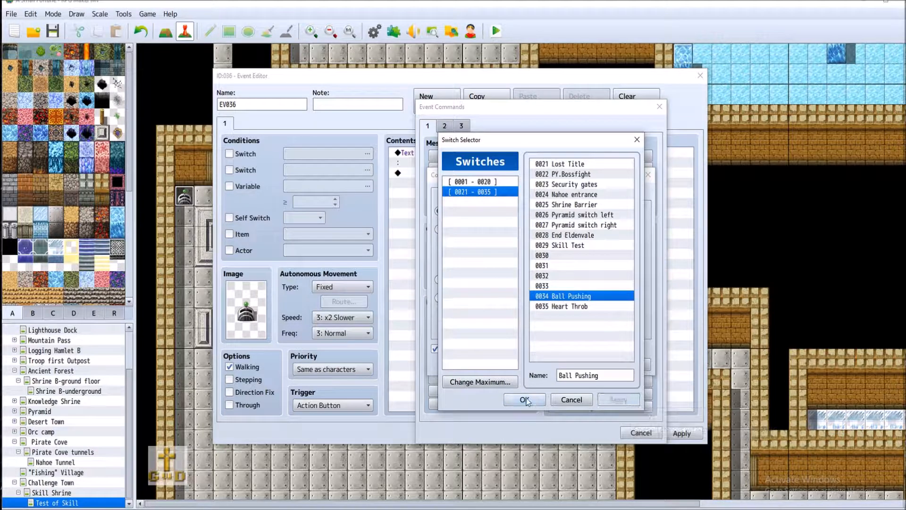
pyautogui.press('Return')
pyautogui.click(582, 364)
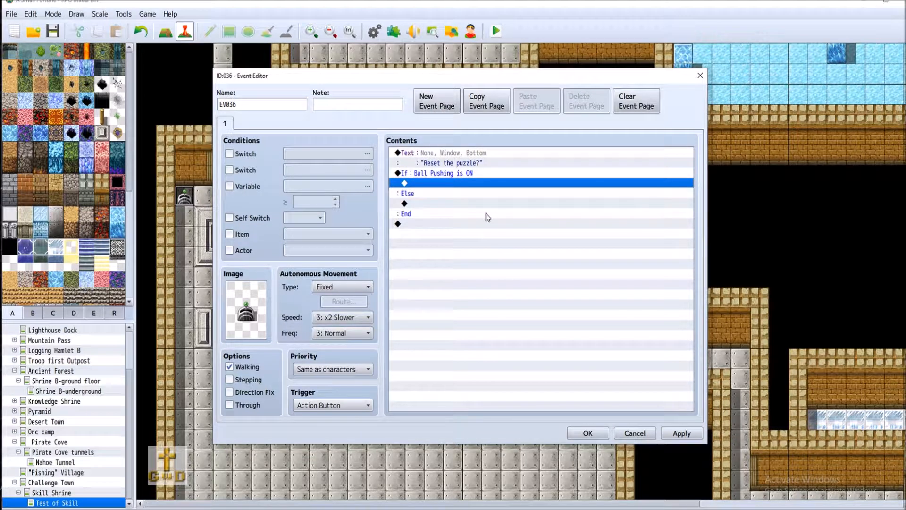
# Step: Leave the If branch empty, confirm the corner lever event and save the project
pyautogui.doubleClick(421, 187)
pyautogui.click(639, 430)
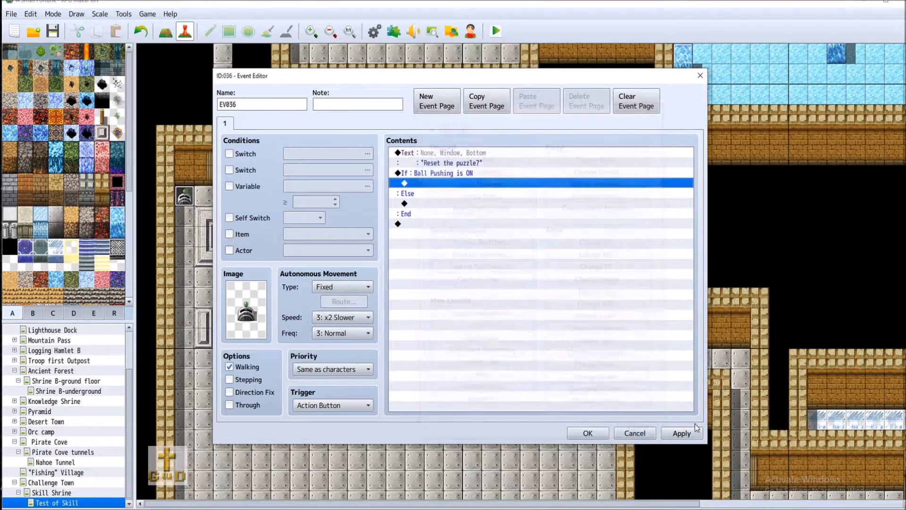
pyautogui.click(588, 433)
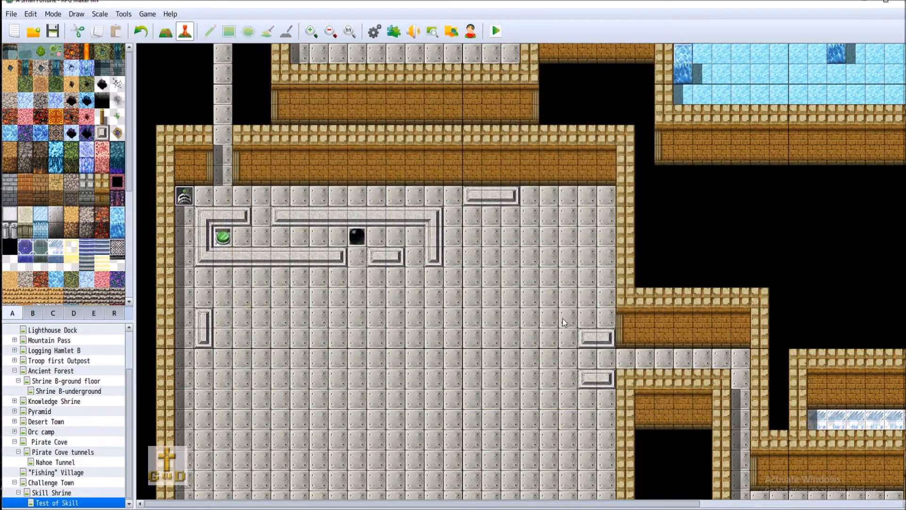
pyautogui.click(52, 32)
# Step: Rename the black ball event inside the raised-block enclosure as "Orb 1"
pyautogui.rightClick(358, 231)
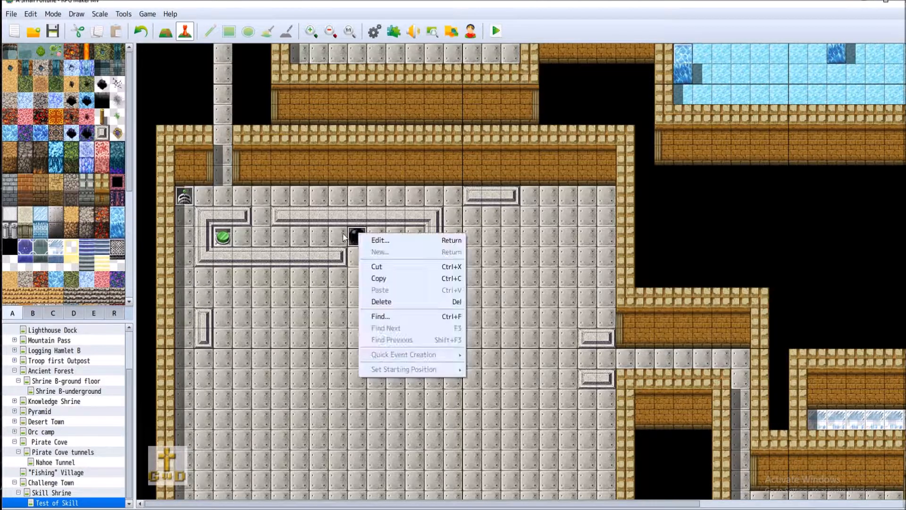
pyautogui.click(399, 239)
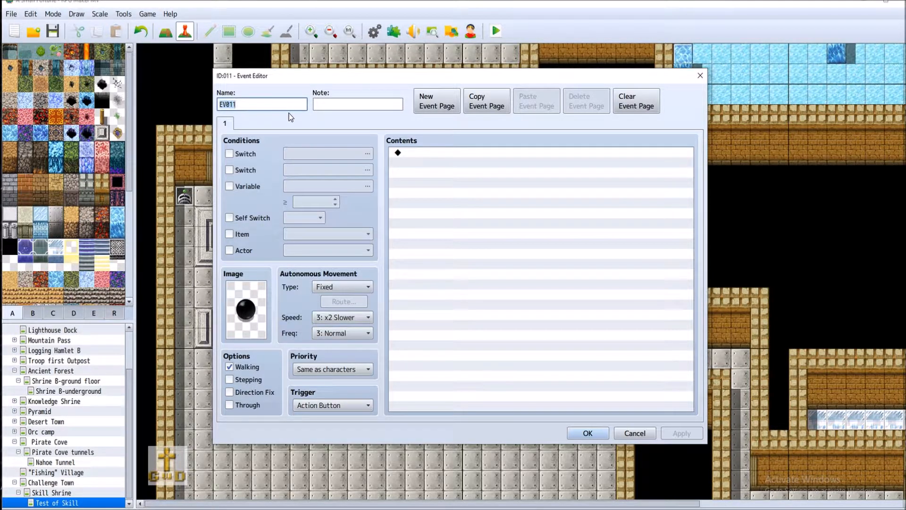
pyautogui.write('O')
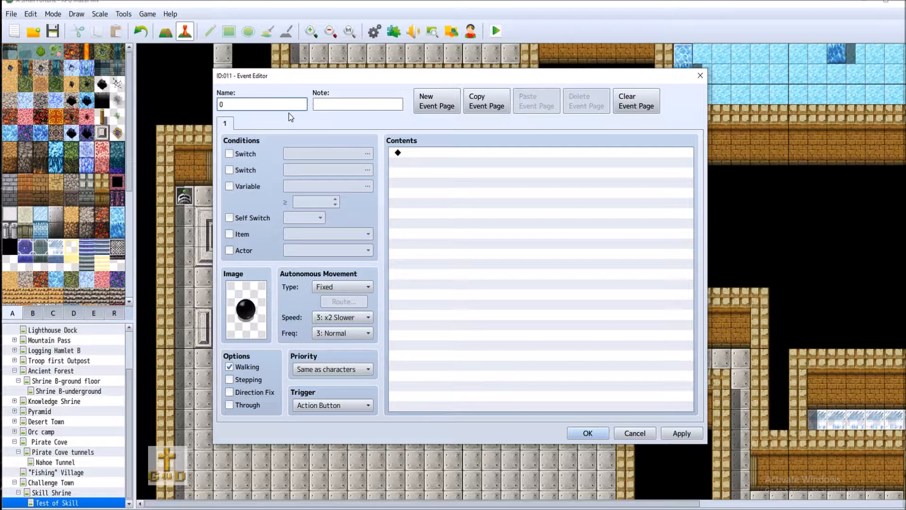
pyautogui.write('rb 1')
pyautogui.click(587, 433)
pyautogui.rightClick(175, 187)
pyautogui.click(376, 218)
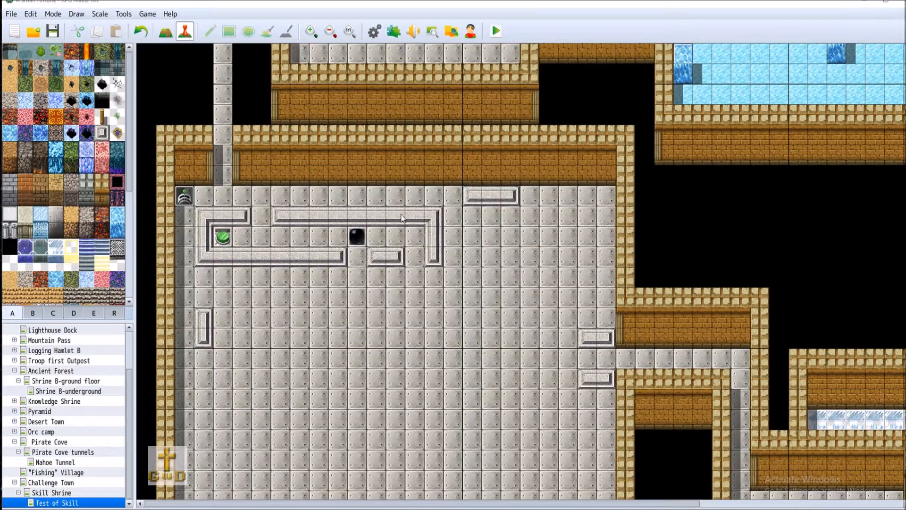
pyautogui.doubleClick(423, 186)
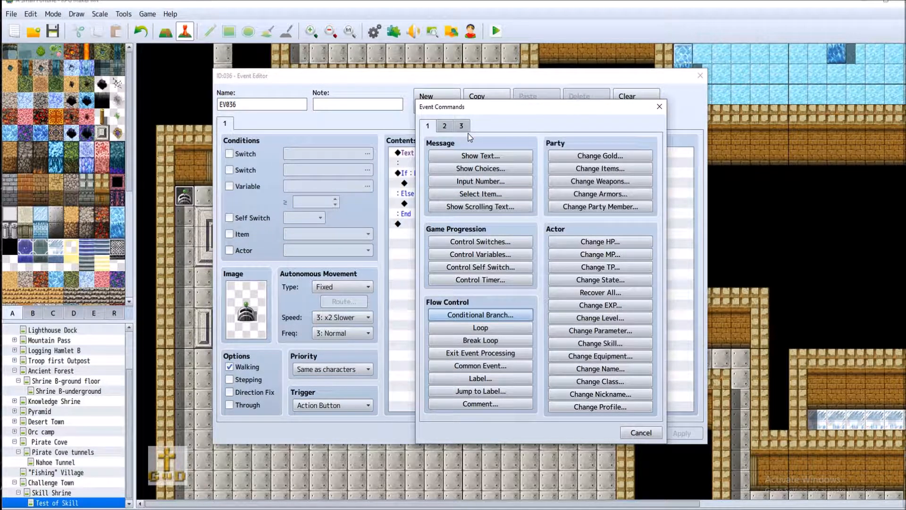
pyautogui.click(444, 126)
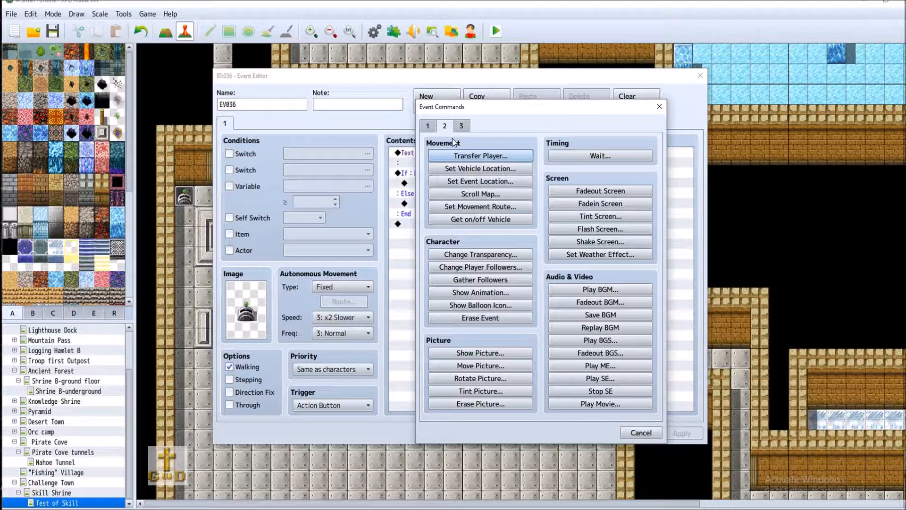
pyautogui.click(480, 206)
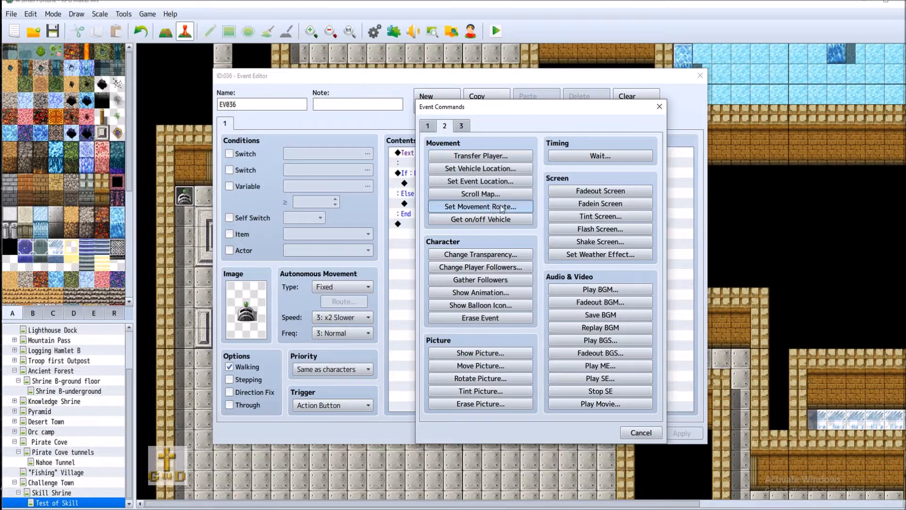
pyautogui.click(388, 171)
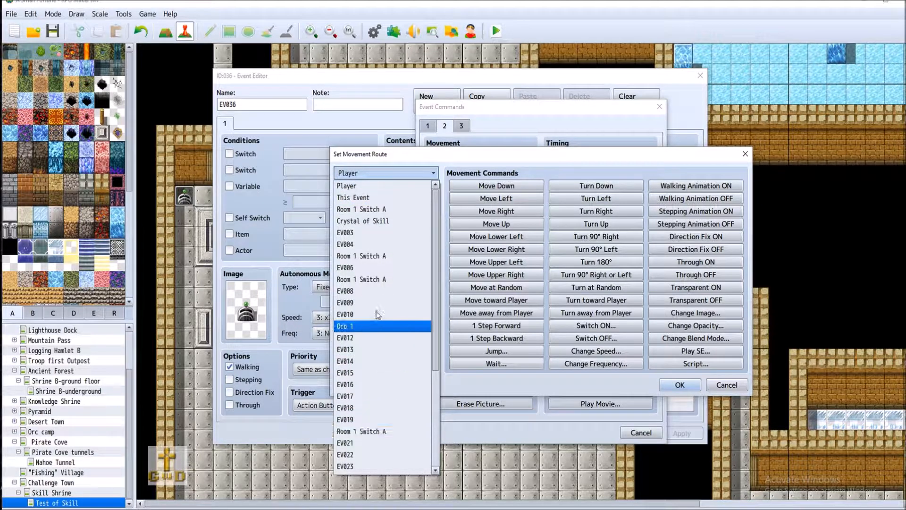
pyautogui.scroll(-4, 385, 241)
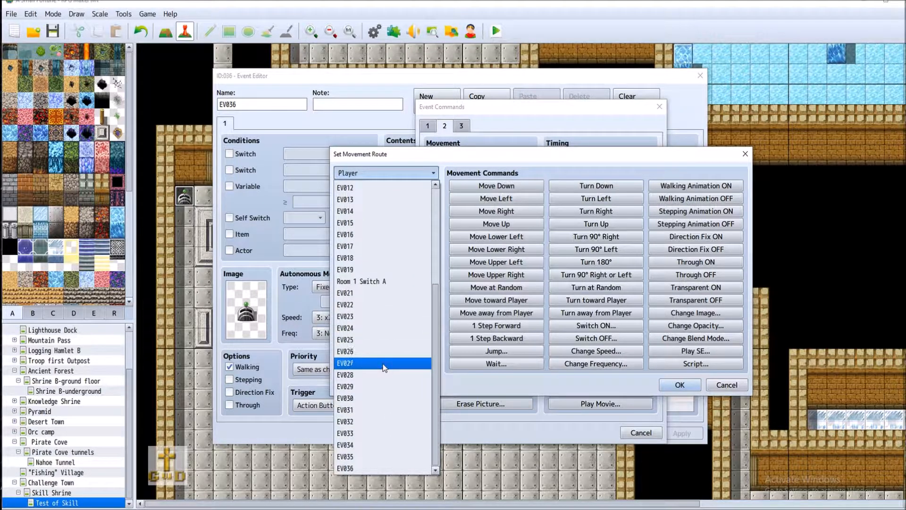
pyautogui.scroll(4, 383, 371)
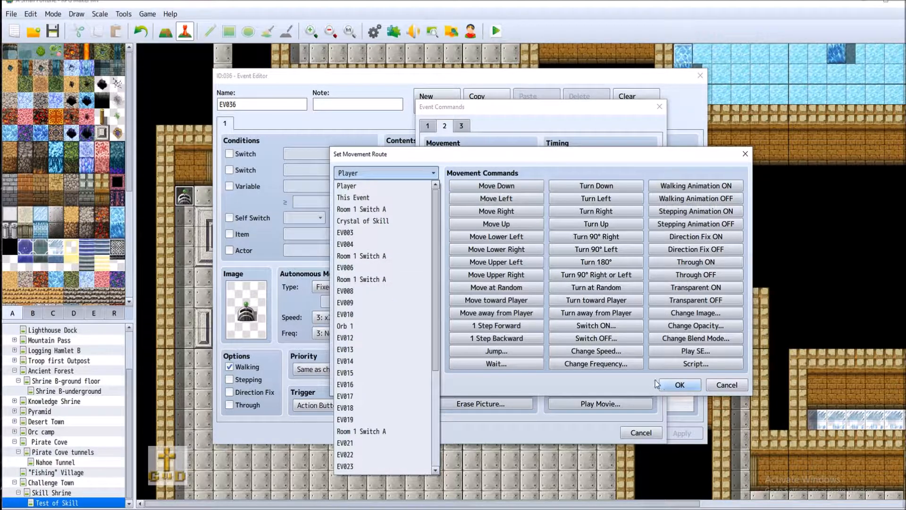
pyautogui.click(362, 326)
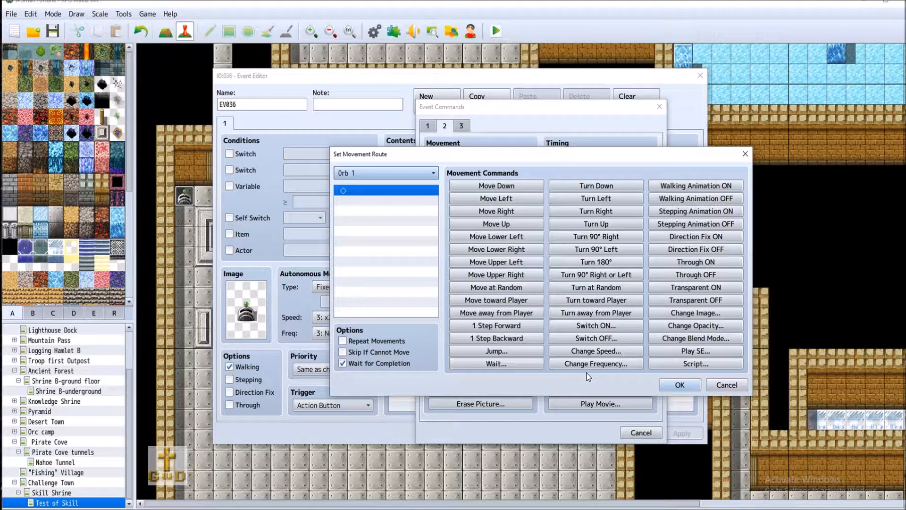
pyautogui.click(727, 384)
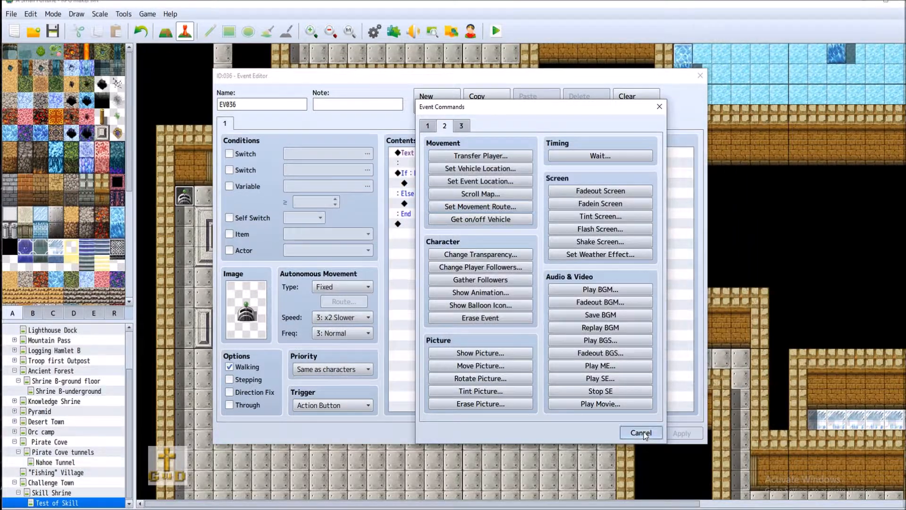
pyautogui.click(640, 432)
pyautogui.click(624, 429)
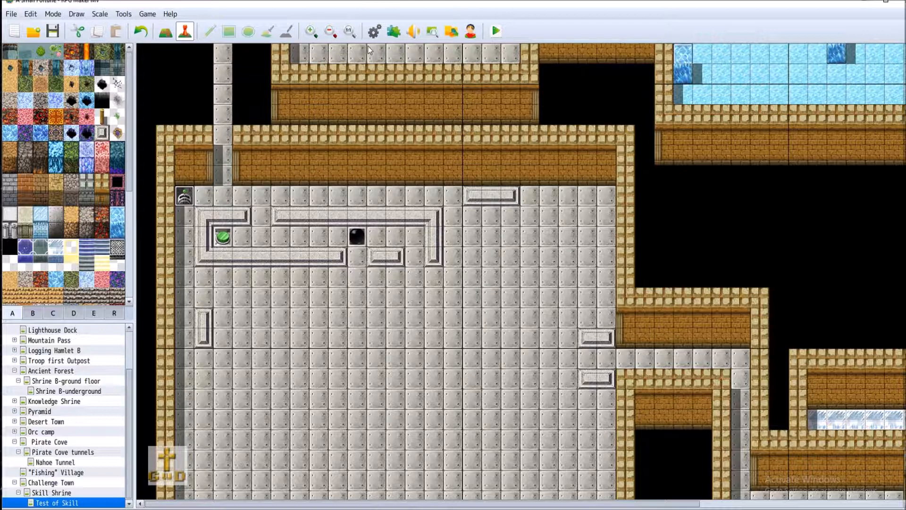
pyautogui.press('F9')
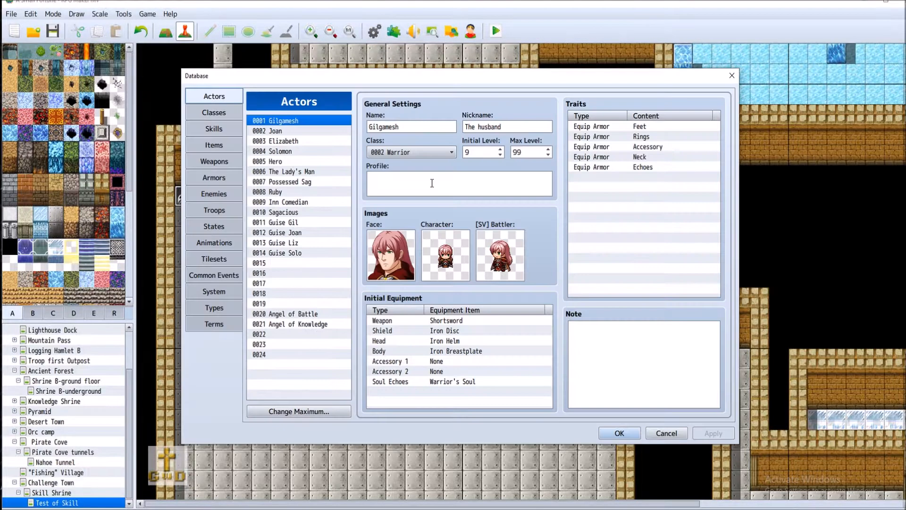
pyautogui.click(666, 433)
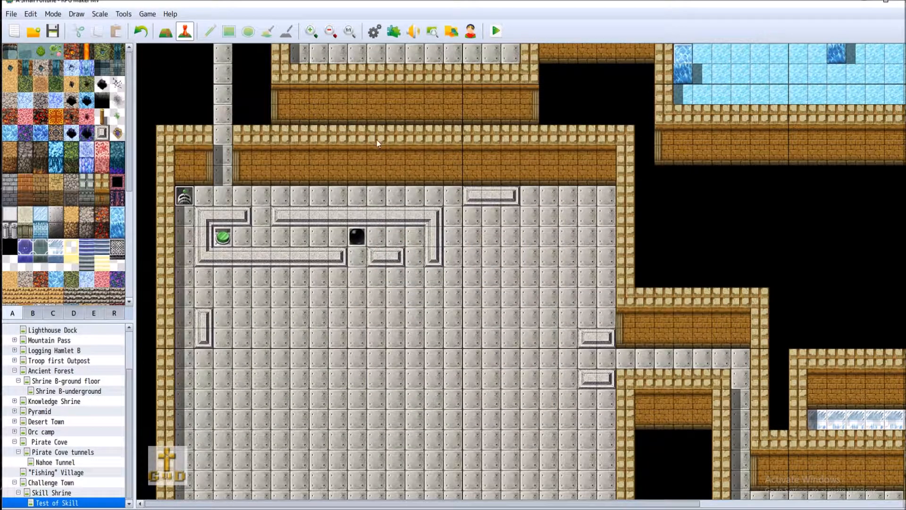
# Step: Start a Control Variables command in the lever event's If branch, covering the variable range 1 to 8
pyautogui.rightClick(188, 195)
pyautogui.click(210, 201)
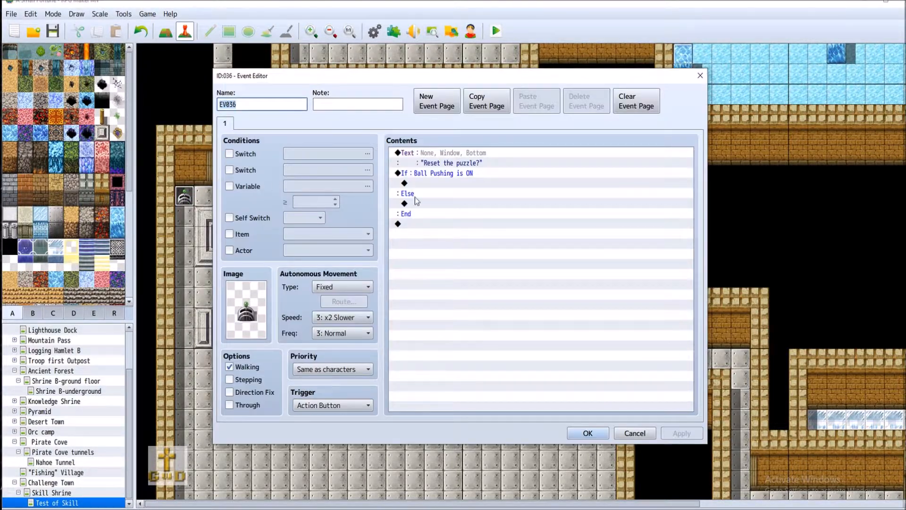
pyautogui.doubleClick(430, 184)
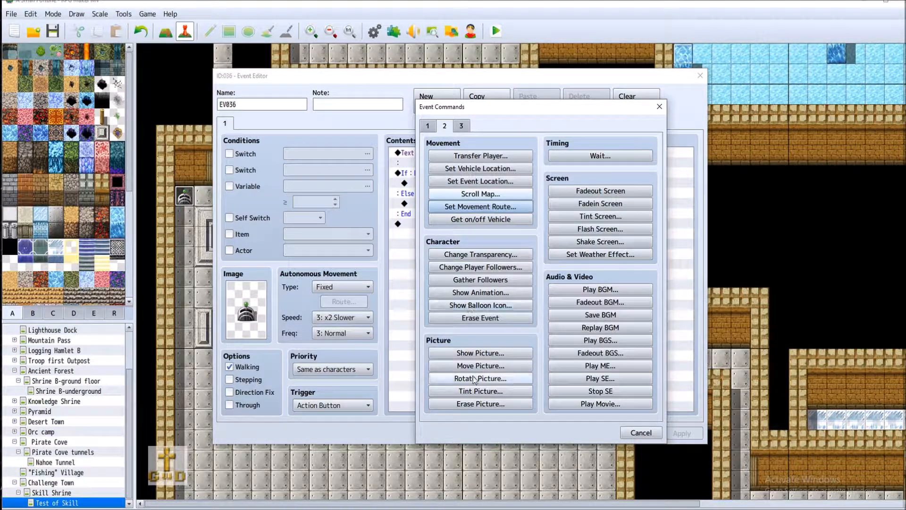
pyautogui.click(428, 125)
pyautogui.click(480, 207)
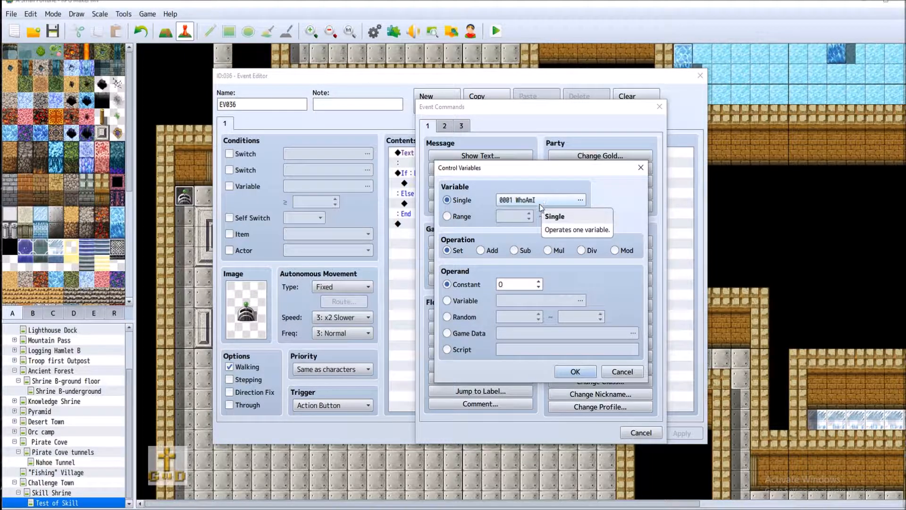
pyautogui.click(462, 217)
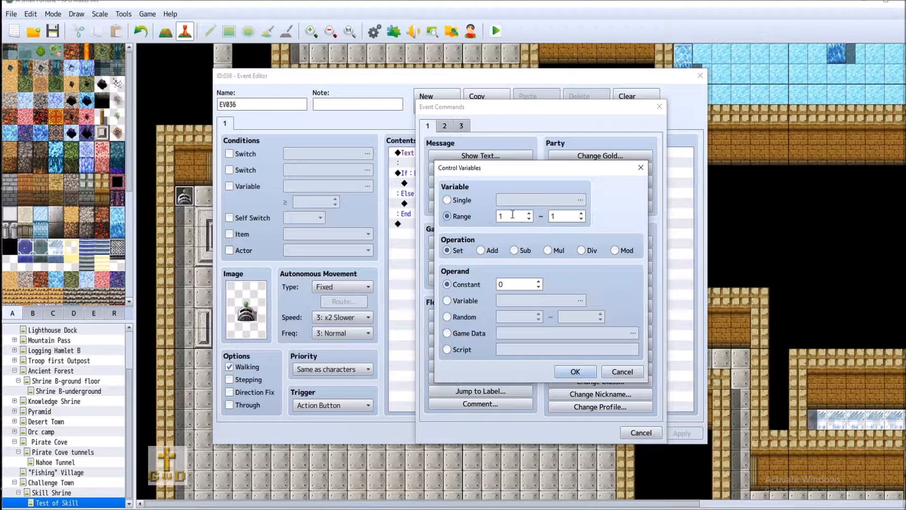
pyautogui.click(582, 214)
pyautogui.click(583, 214)
pyautogui.click(582, 213)
pyautogui.click(582, 213)
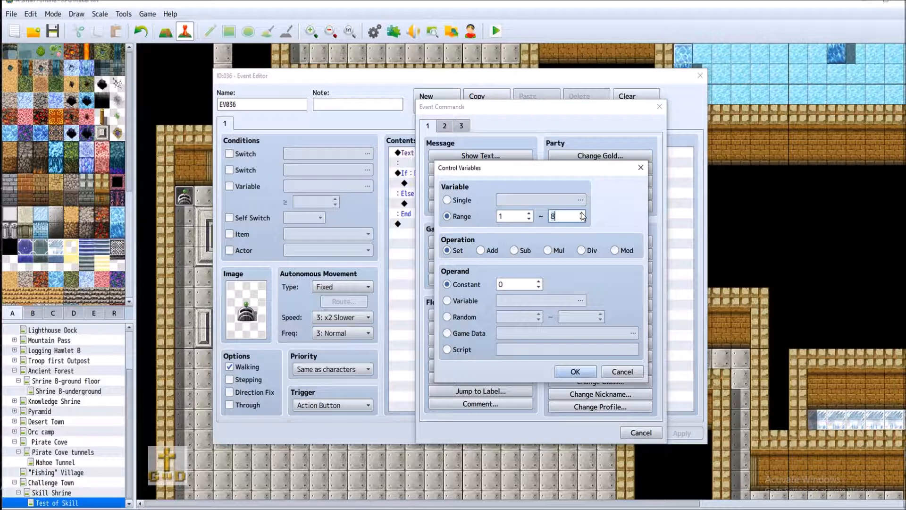
pyautogui.click(583, 213)
# Step: Set the variables' operand to the Map ID game data, add the command and apply the event changes
pyautogui.click(445, 335)
pyautogui.click(544, 338)
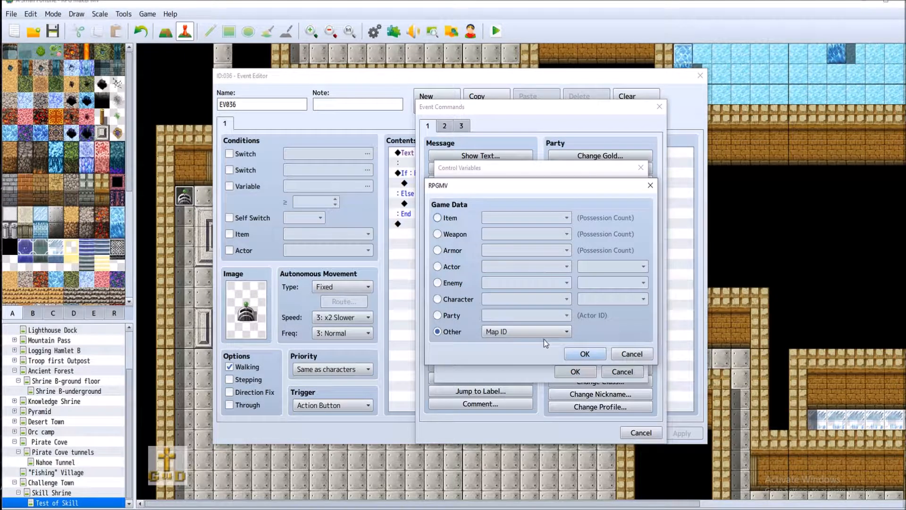
pyautogui.click(545, 335)
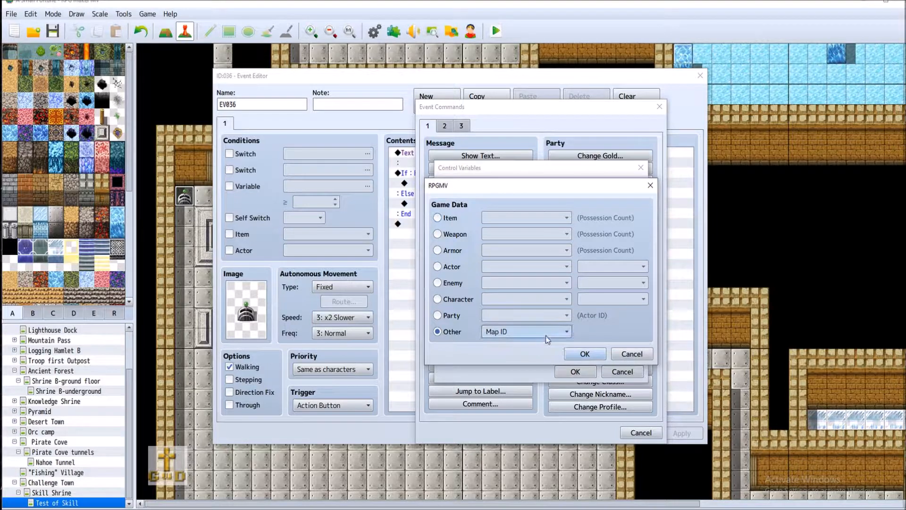
pyautogui.click(546, 336)
pyautogui.click(618, 357)
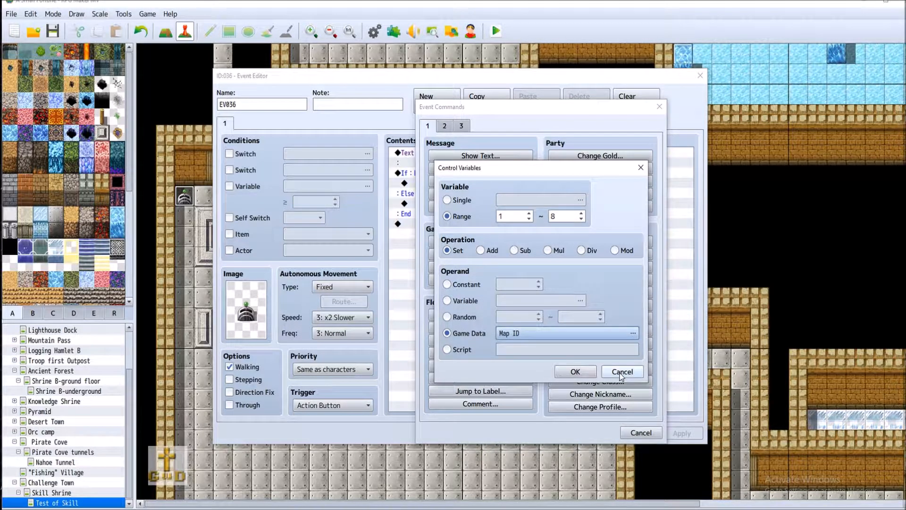
pyautogui.click(567, 373)
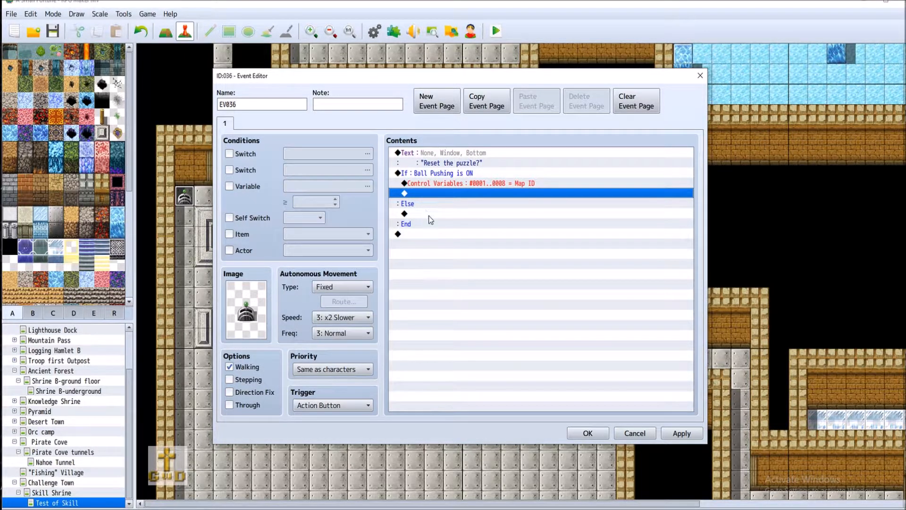
pyautogui.click(682, 433)
# Step: Rename the corner lever event as "Reset Ball Switch" and confirm the event
pyautogui.doubleClick(276, 103)
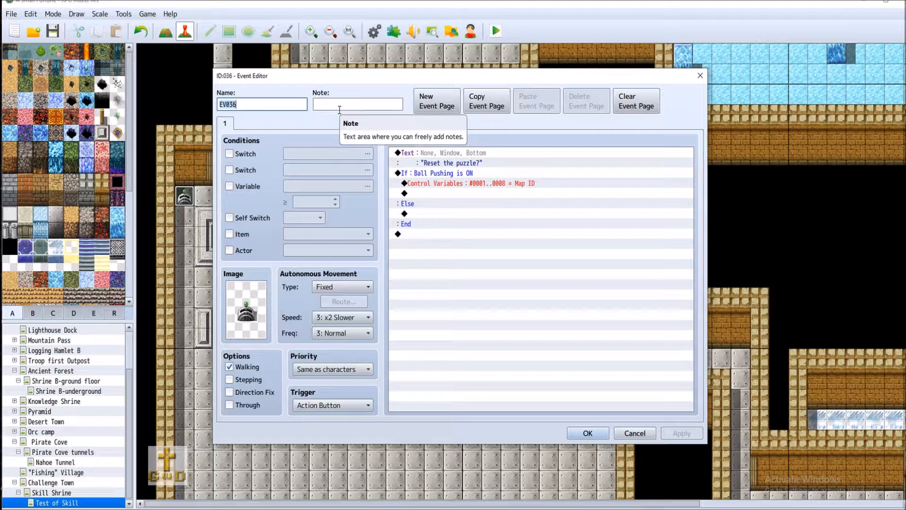
pyautogui.write('Reset ')
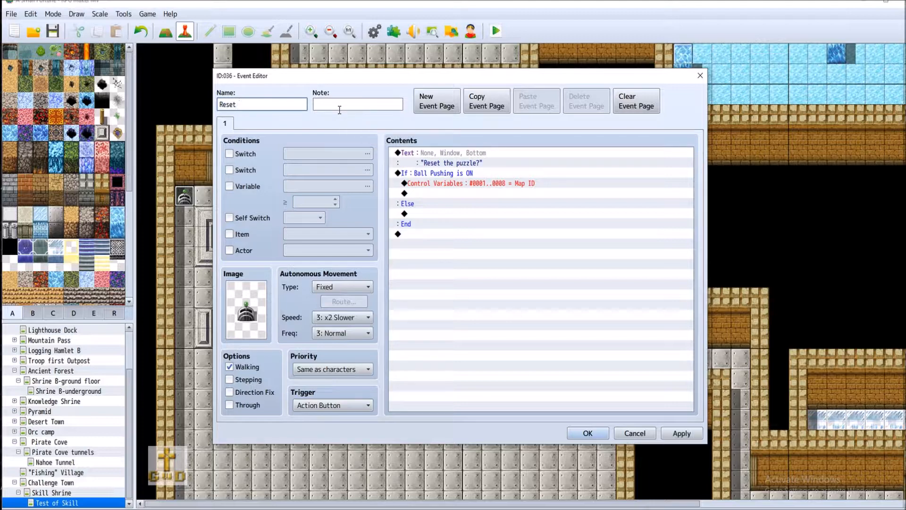
pyautogui.write('Ball Switch')
pyautogui.click(680, 434)
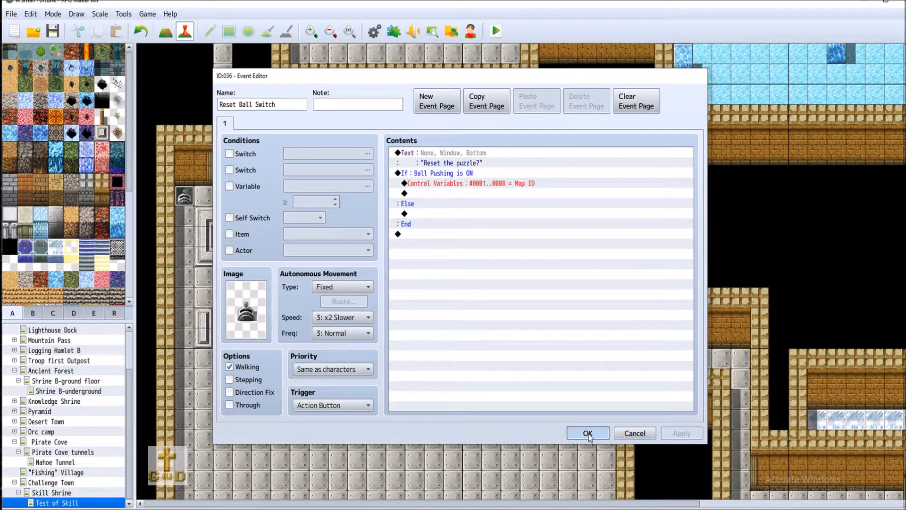
pyautogui.click(587, 433)
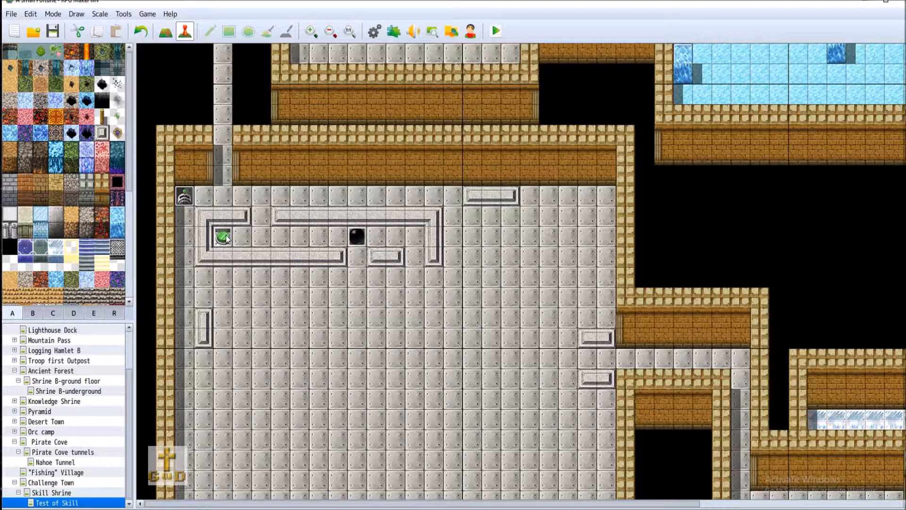
# Step: Open the event on the dark tile at the metal corridor's end, just below the ice room, for editing
pyautogui.scroll(2, 375, 313)
pyautogui.scroll(-3, 376, 312)
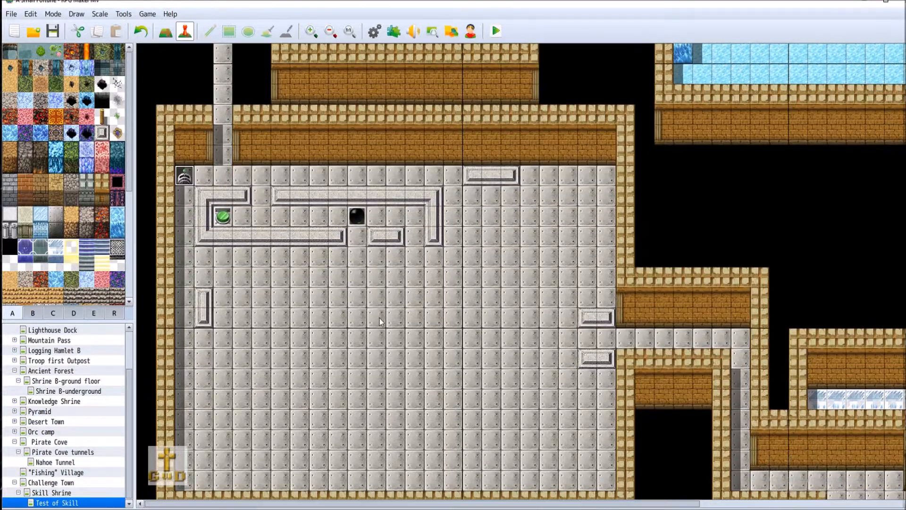
pyautogui.scroll(-3, 381, 322)
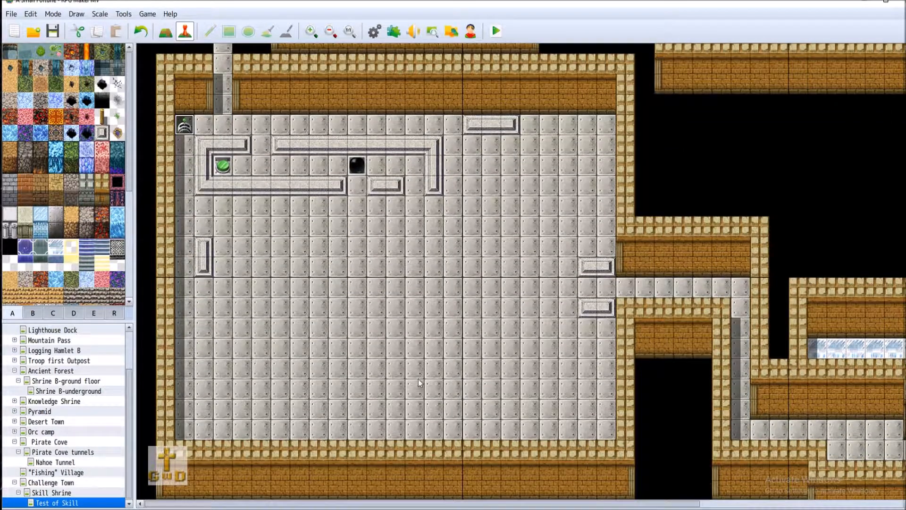
pyautogui.moveTo(539, 503); pyautogui.dragTo(688, 505)
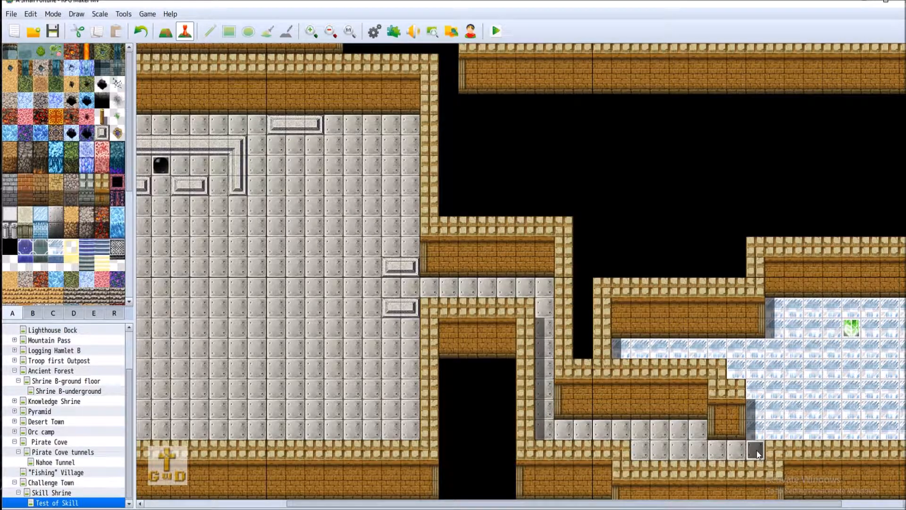
pyautogui.moveTo(675, 505); pyautogui.dragTo(753, 506)
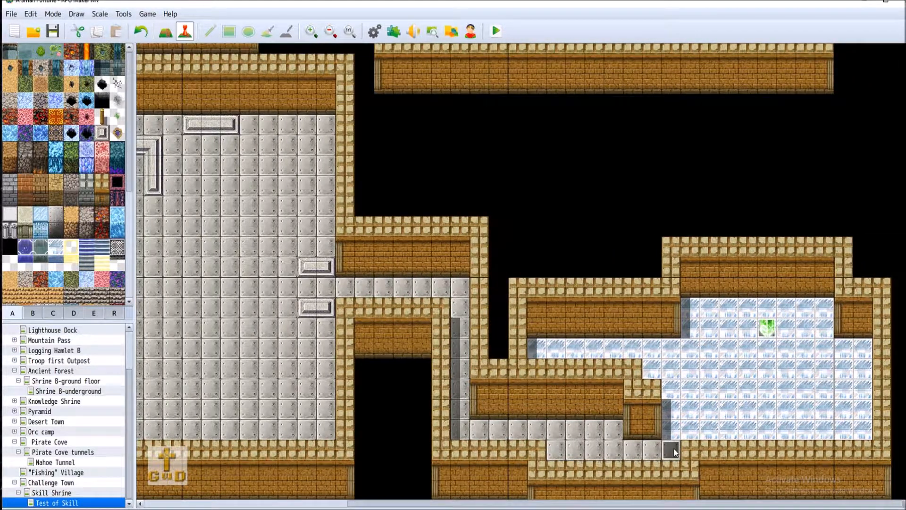
pyautogui.rightClick(674, 450)
pyautogui.click(713, 404)
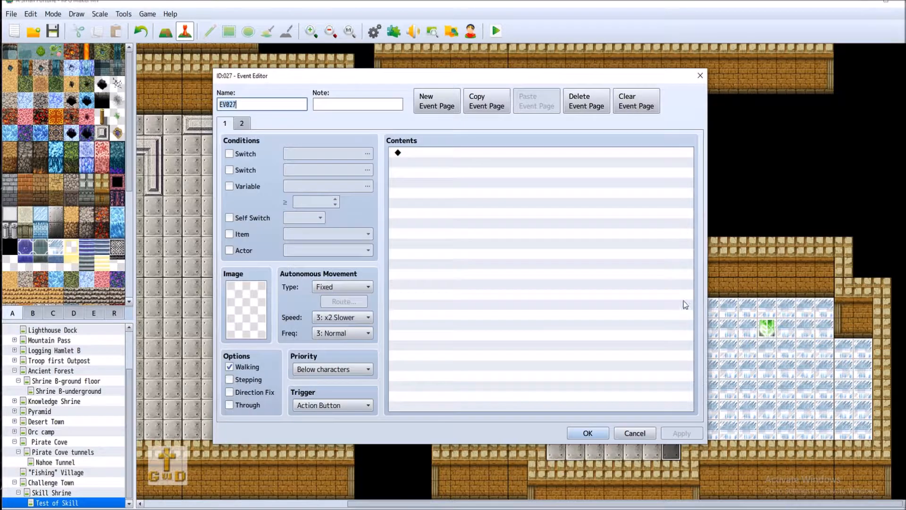
# Step: Add a Battle Processing command against the directly designated troop 0100 Succubus, with Can Lose enabled
pyautogui.doubleClick(455, 153)
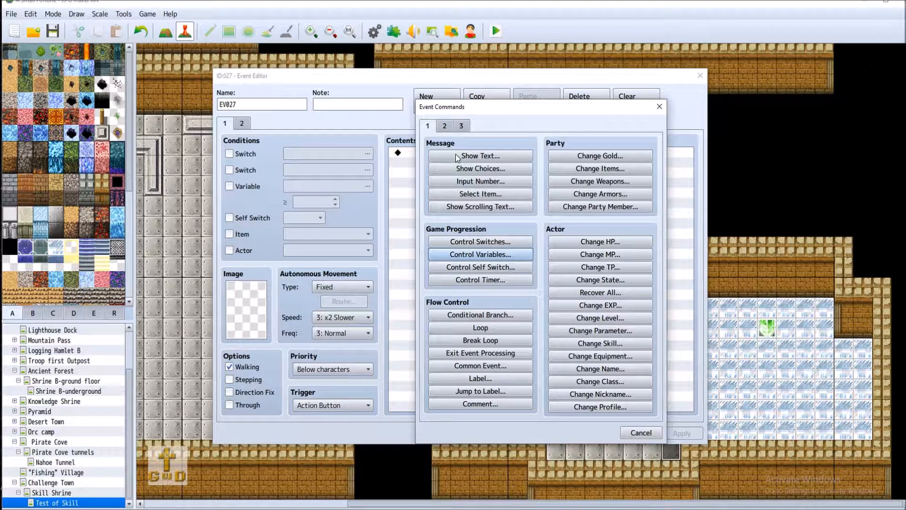
pyautogui.click(445, 129)
pyautogui.click(463, 126)
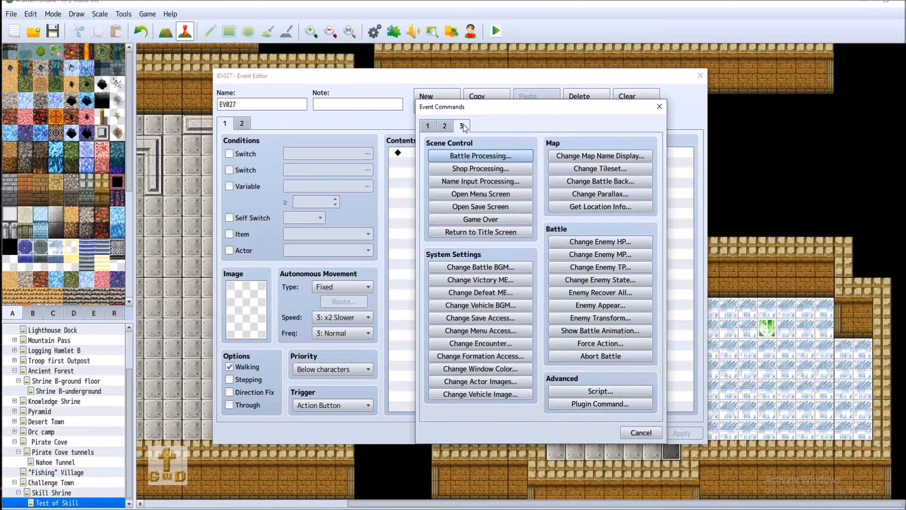
pyautogui.click(495, 158)
pyautogui.click(543, 244)
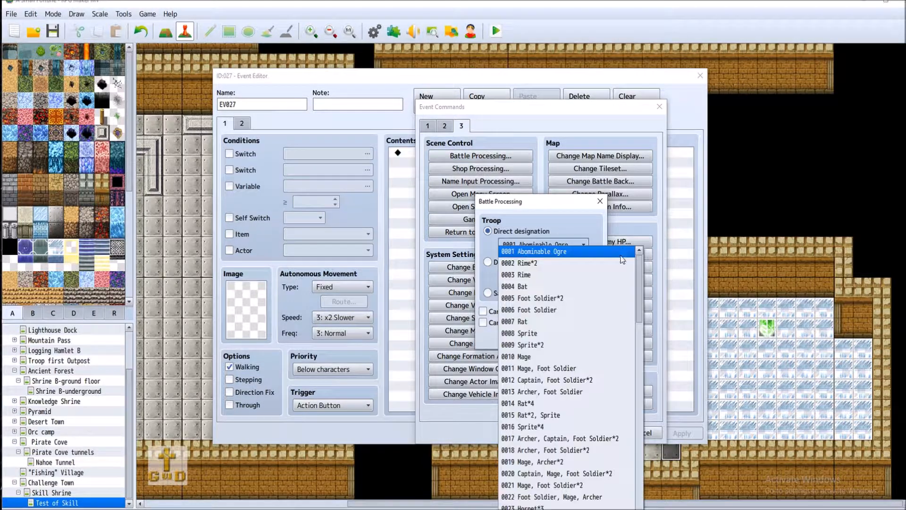
pyautogui.moveTo(640, 279); pyautogui.dragTo(633, 464)
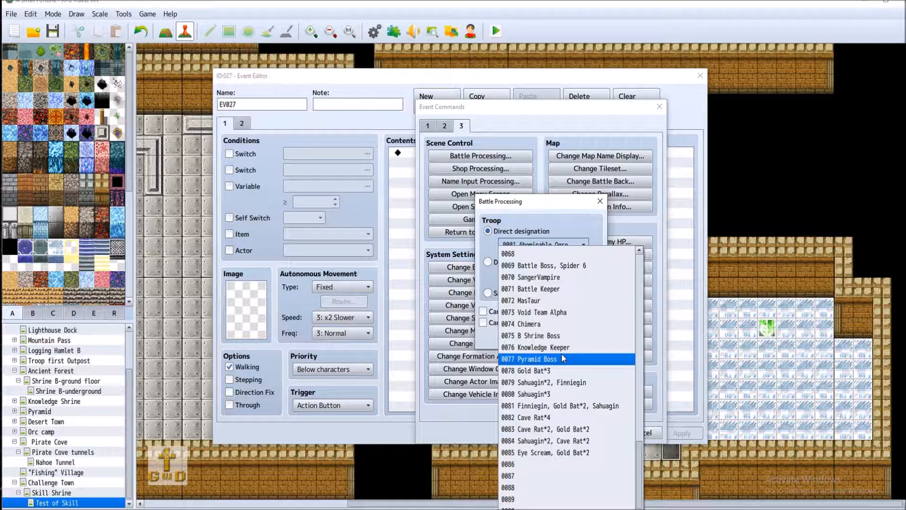
pyautogui.scroll(-3, 562, 361)
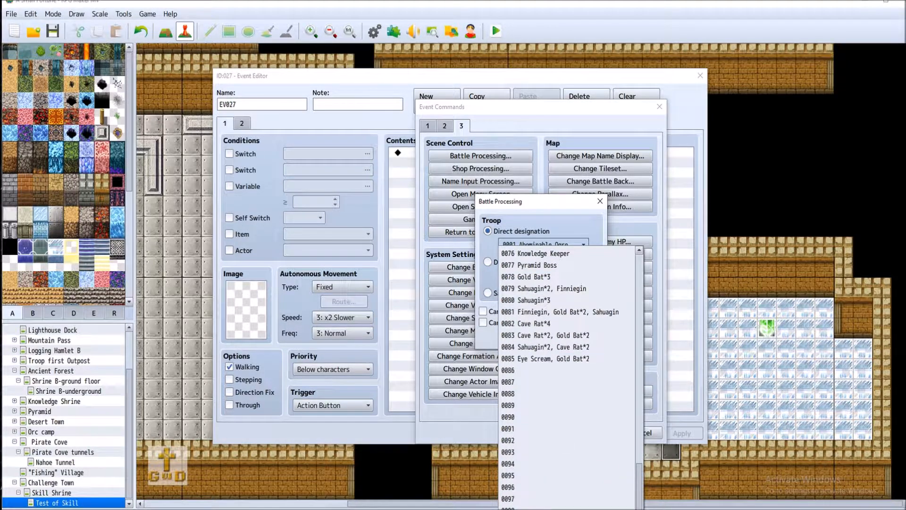
pyautogui.click(557, 509)
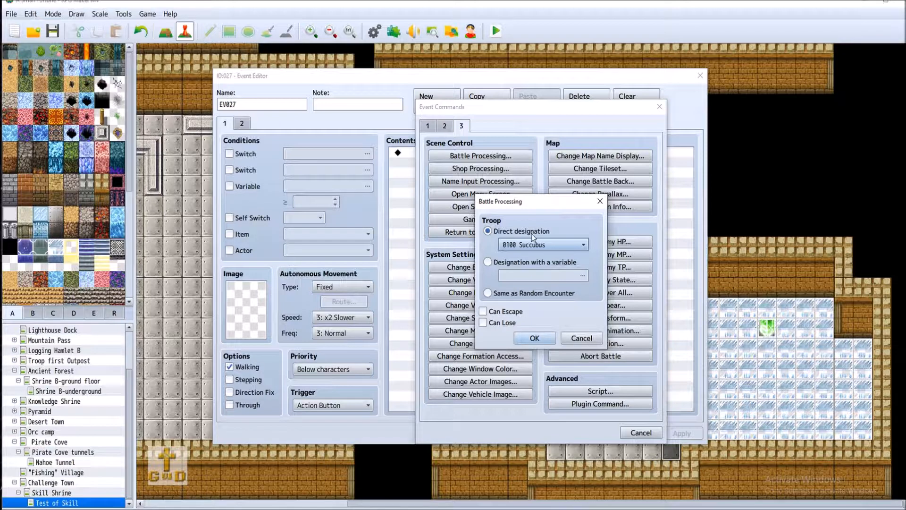
pyautogui.click(490, 327)
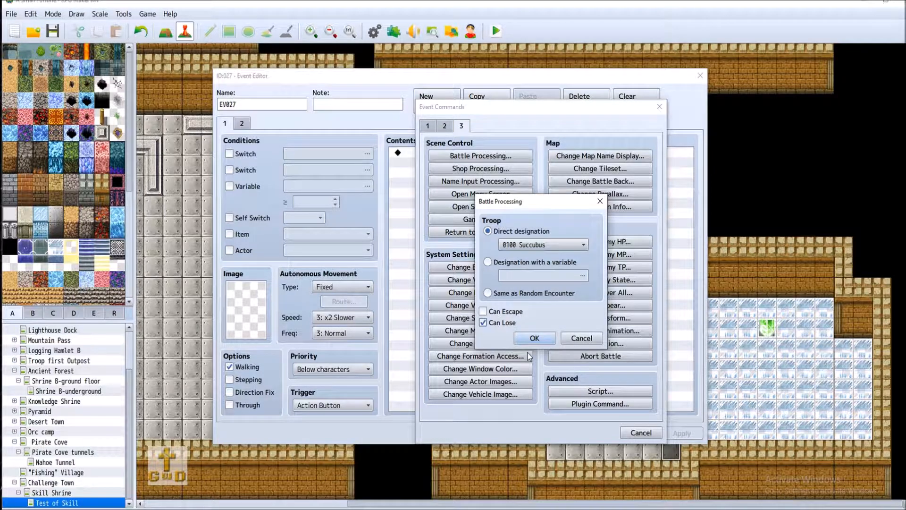
pyautogui.click(534, 338)
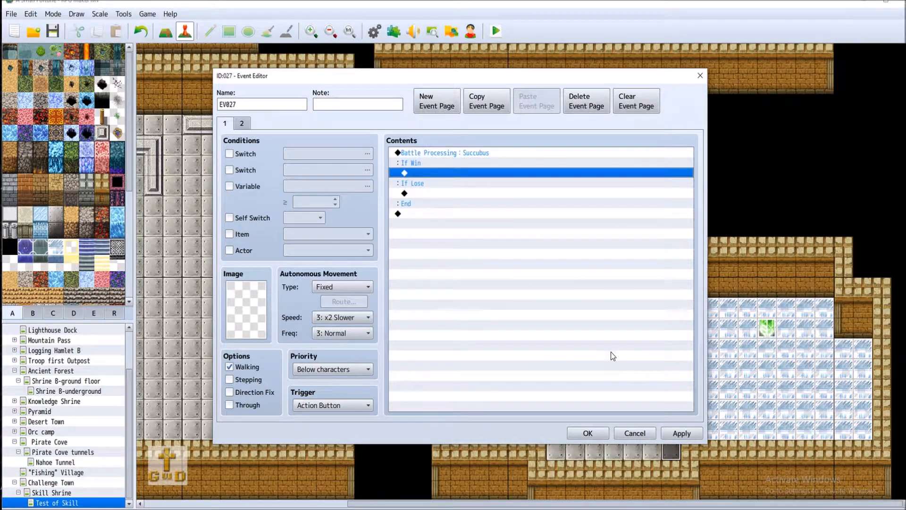
# Step: Start a Show Text command in the If Win branch, using the eyepatch face from the Elizabeth Disguise set
pyautogui.doubleClick(434, 174)
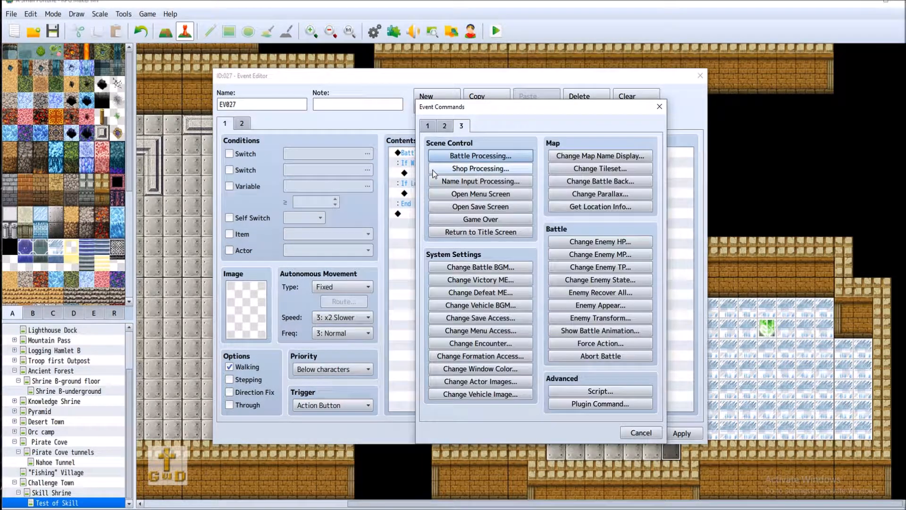
pyautogui.click(428, 126)
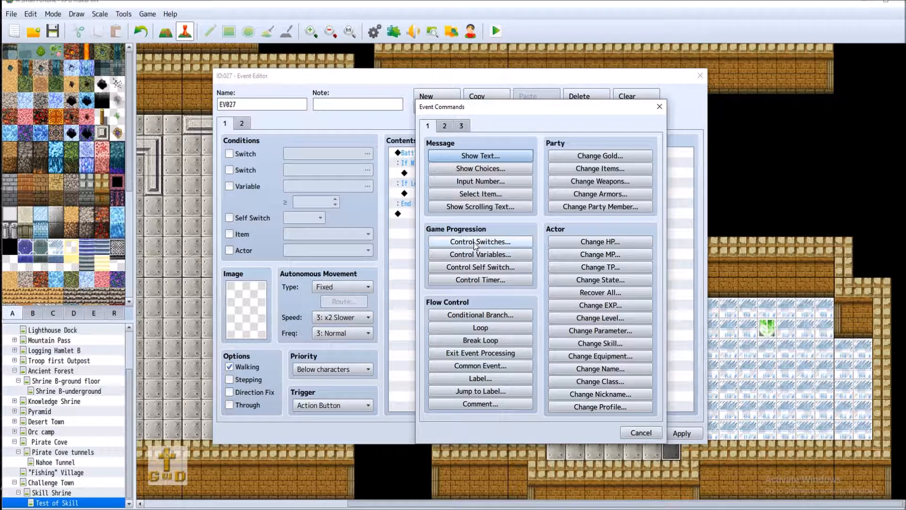
pyautogui.click(445, 126)
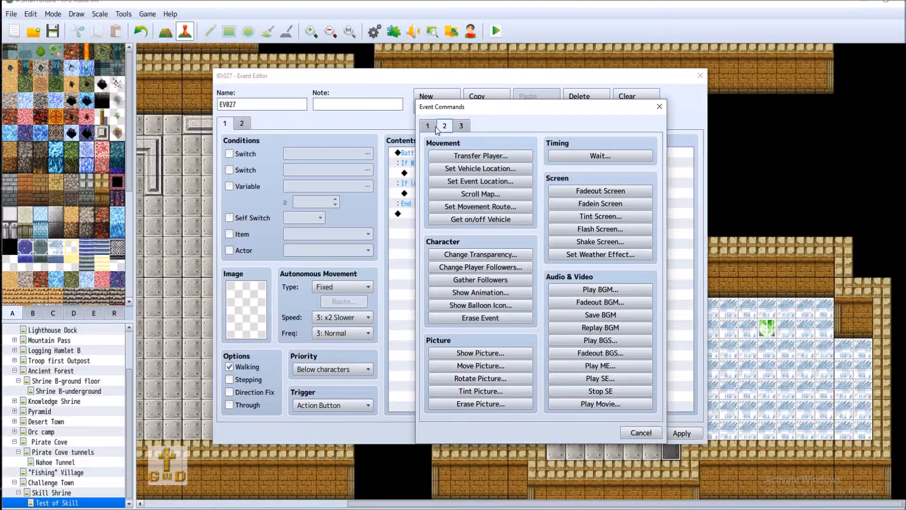
pyautogui.click(428, 126)
pyautogui.click(453, 156)
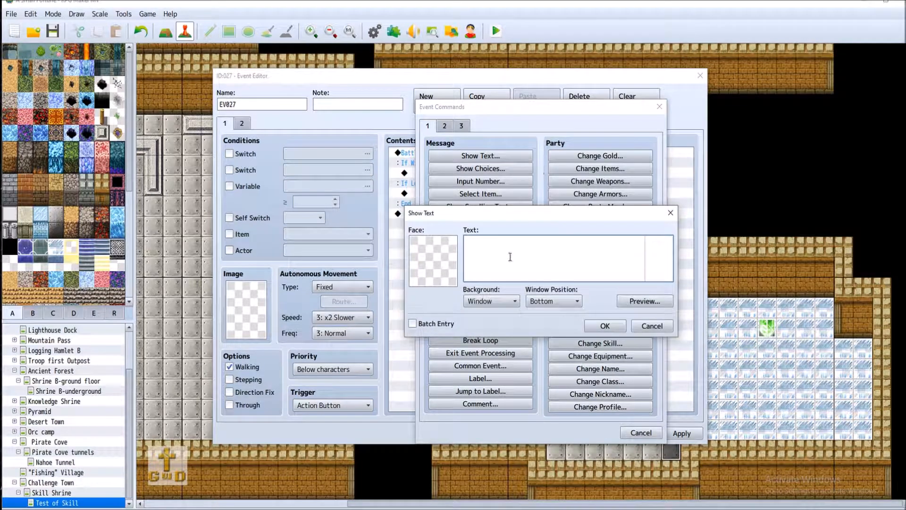
pyautogui.doubleClick(437, 261)
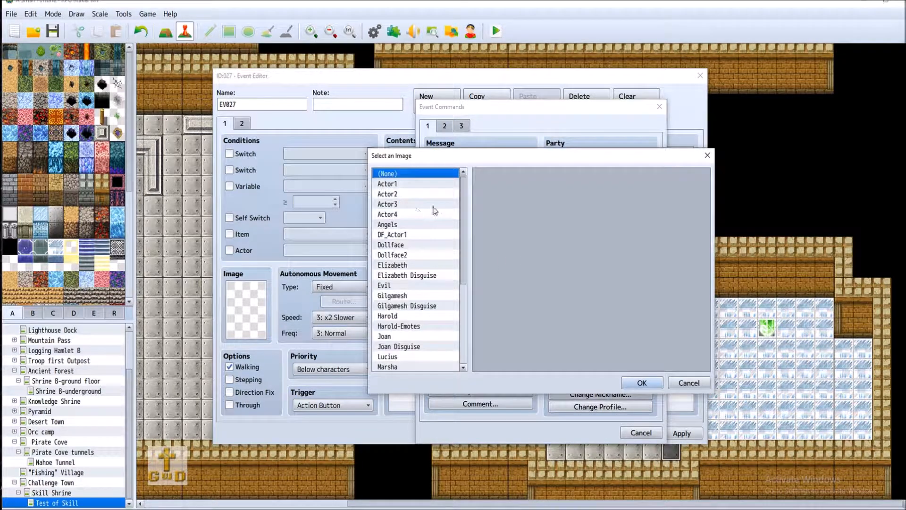
pyautogui.click(433, 296)
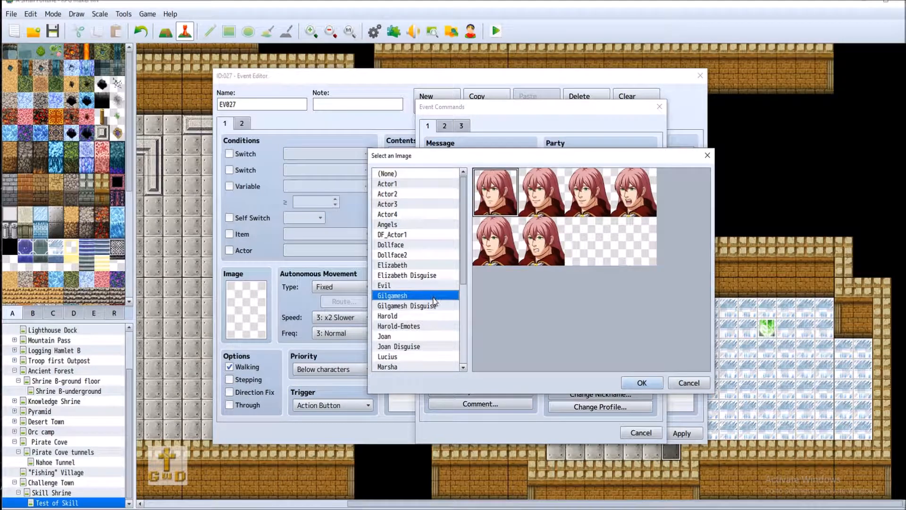
pyautogui.click(458, 304)
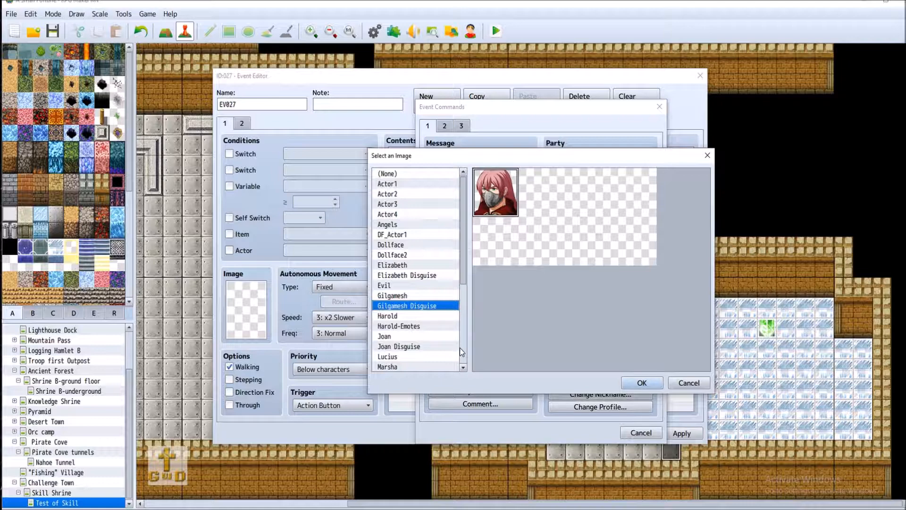
pyautogui.click(407, 275)
pyautogui.click(553, 246)
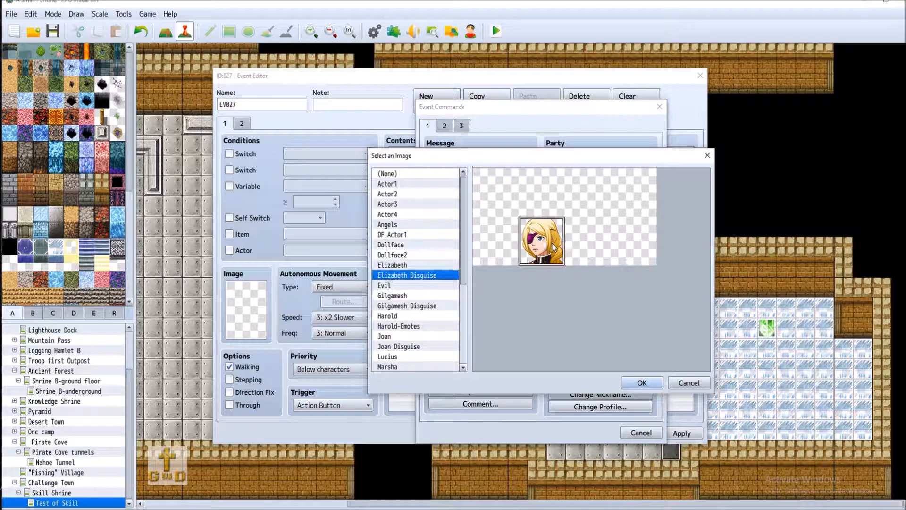
pyautogui.click(641, 383)
# Step: Enter the message "\N[3]:" followed by "So predictable." on the next line, and add the text command
pyautogui.click(611, 249)
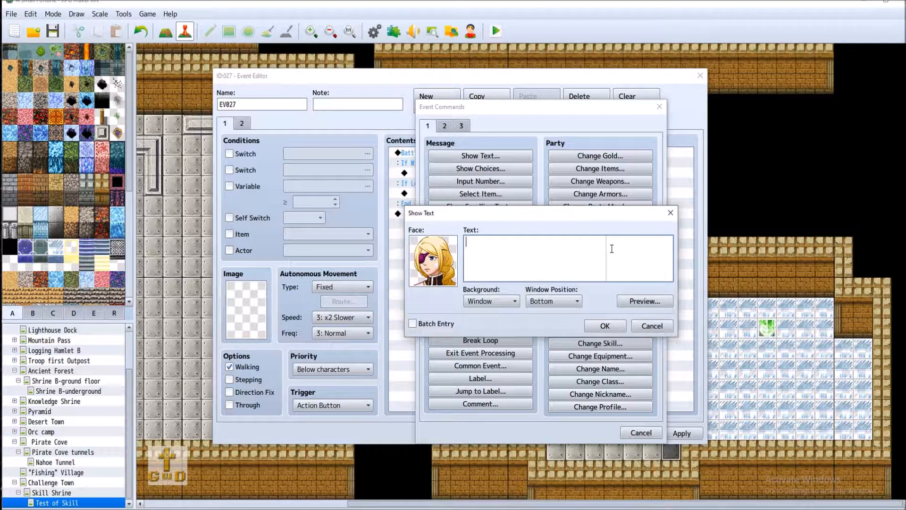
pyautogui.write('\\N[')
pyautogui.write('3]:')
pyautogui.press('Return')
pyautogui.write('So predictable.')
pyautogui.click(607, 327)
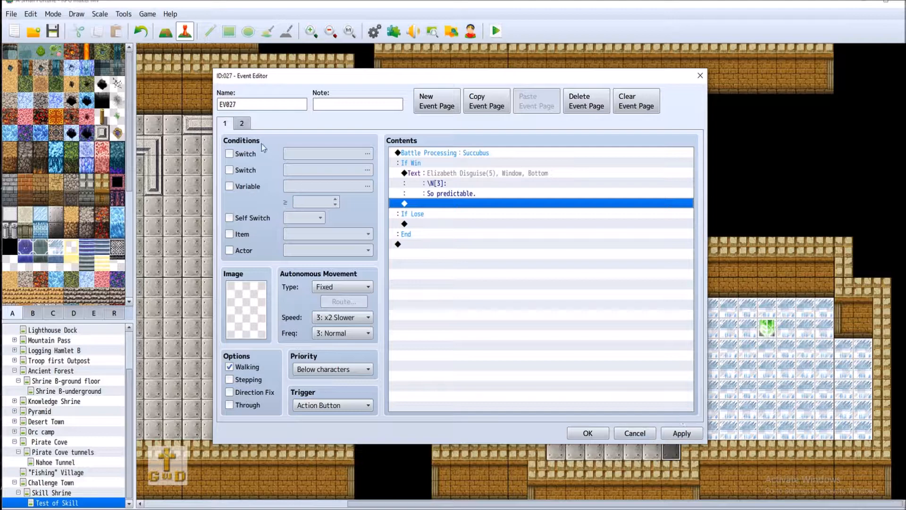
# Step: Rename the battle event as "Skill Shrine Fight", check its second page, and apply and confirm the event
pyautogui.click(262, 99)
pyautogui.press('BackSpace')
pyautogui.press('BackSpace')
pyautogui.press('BackSpace')
pyautogui.press('BackSpace')
pyautogui.press('BackSpace')
pyautogui.write('Sk')
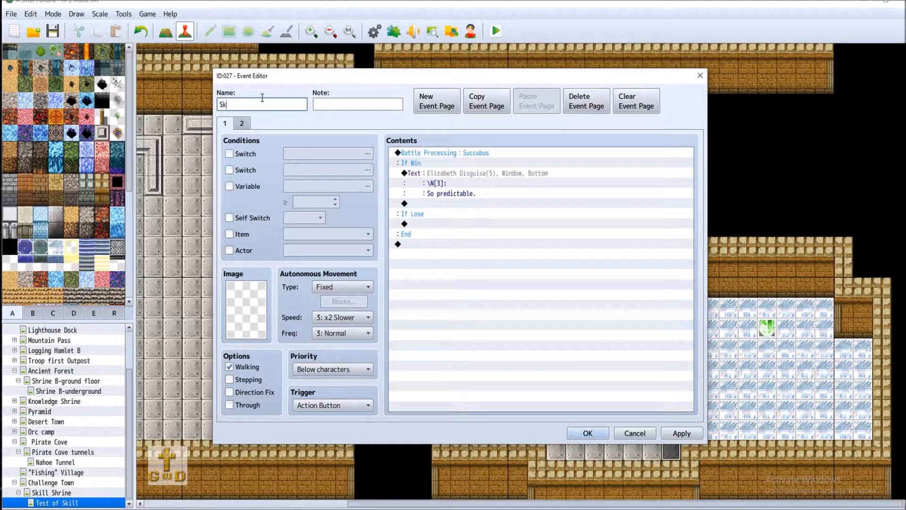
pyautogui.write('ill Shrine Fight')
pyautogui.click(242, 124)
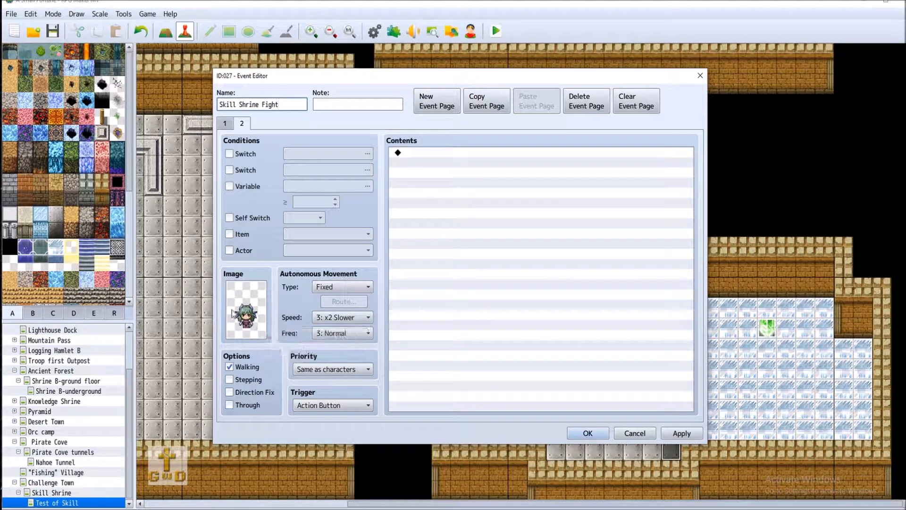
pyautogui.click(676, 433)
pyautogui.click(588, 433)
# Step: Examine the settings of enemy 0084 Succubus in the database, leaving them unmodified
pyautogui.click(374, 31)
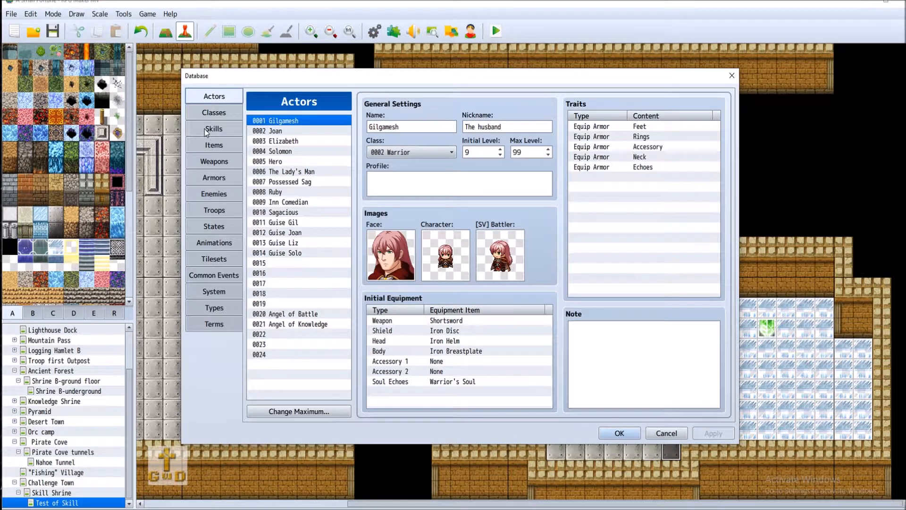
pyautogui.click(214, 194)
pyautogui.moveTo(350, 173); pyautogui.dragTo(347, 366)
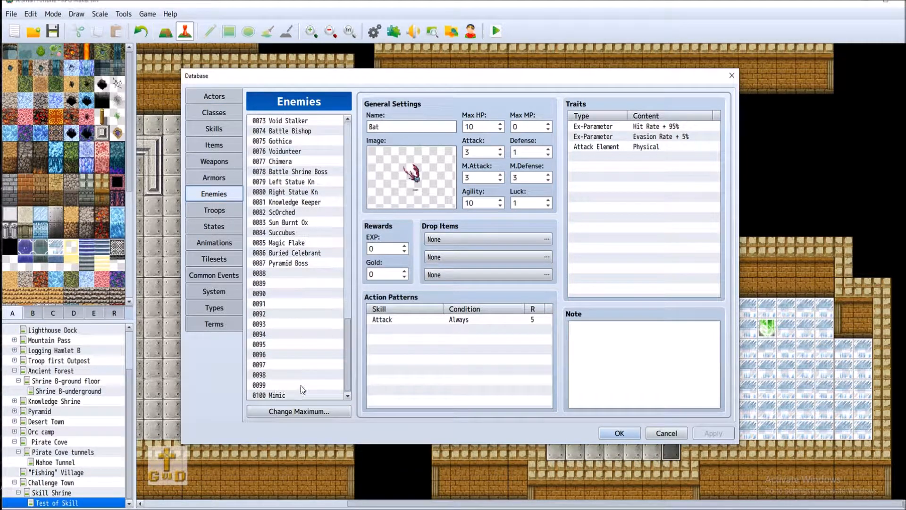
pyautogui.click(301, 226)
pyautogui.rightClick(299, 231)
pyautogui.press('Escape')
pyautogui.click(280, 234)
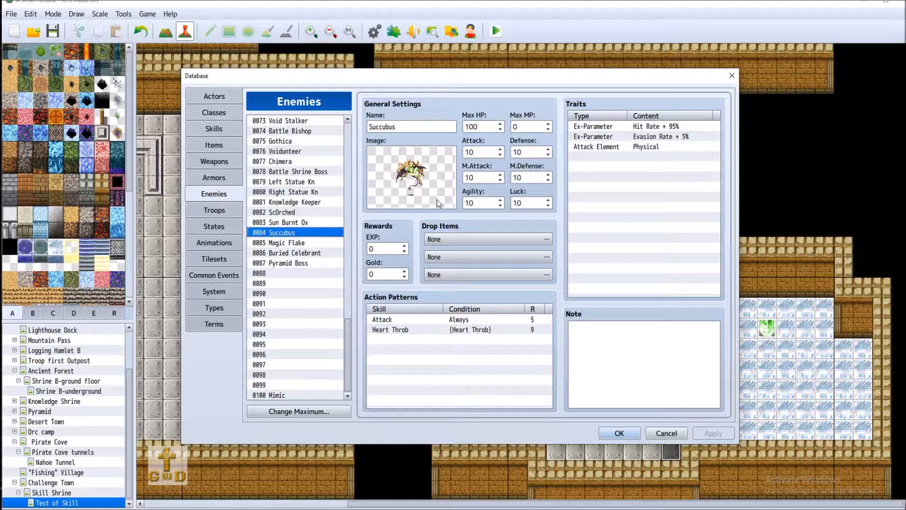
pyautogui.click(666, 433)
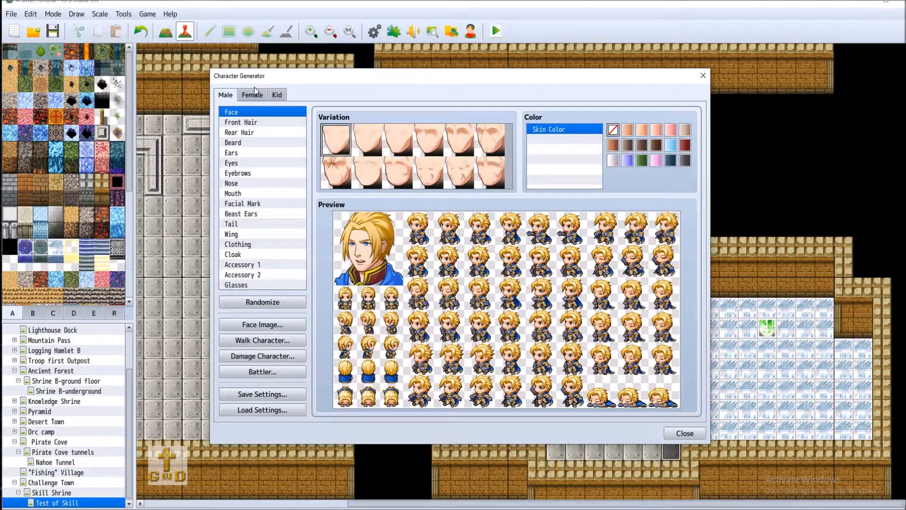
# Step: Set up a female character in the Character Generator with the twin-tail rear hair decorated with red flowers
pyautogui.click(253, 94)
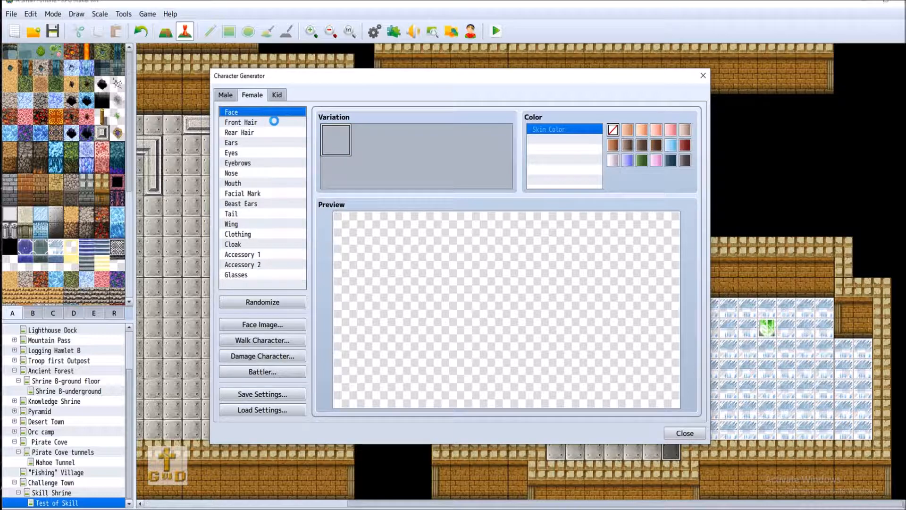
pyautogui.click(274, 122)
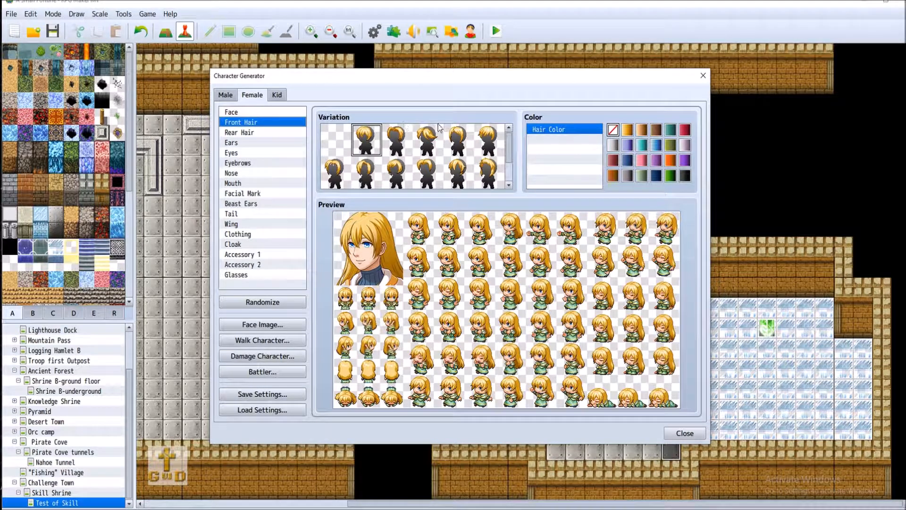
pyautogui.scroll(-1, 480, 154)
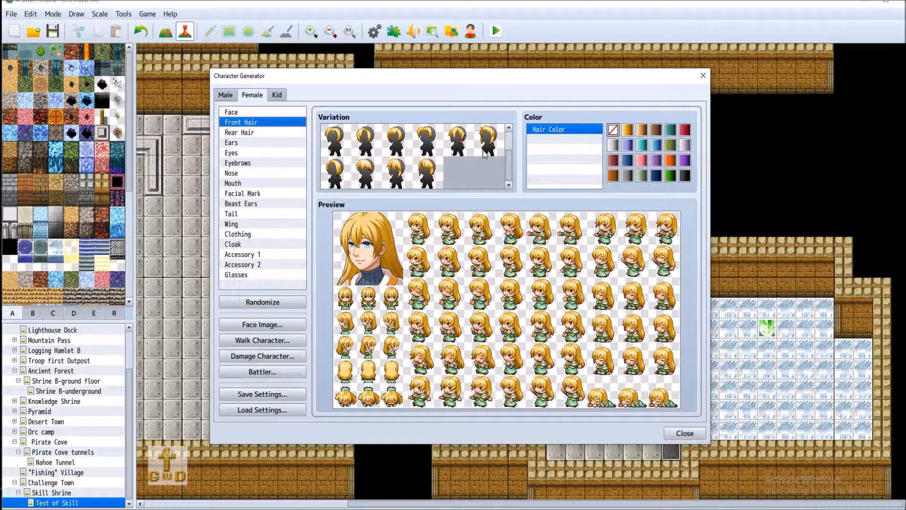
pyautogui.click(260, 132)
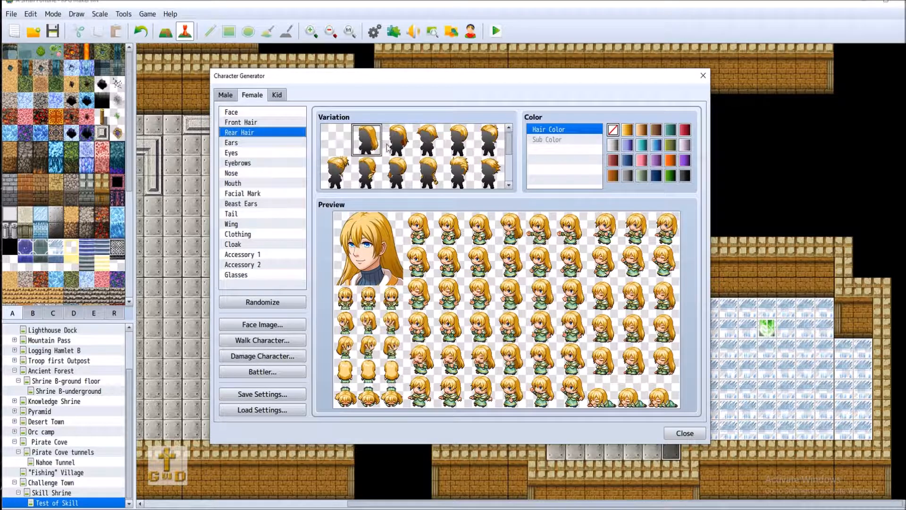
pyautogui.click(372, 173)
pyautogui.scroll(-2, 490, 175)
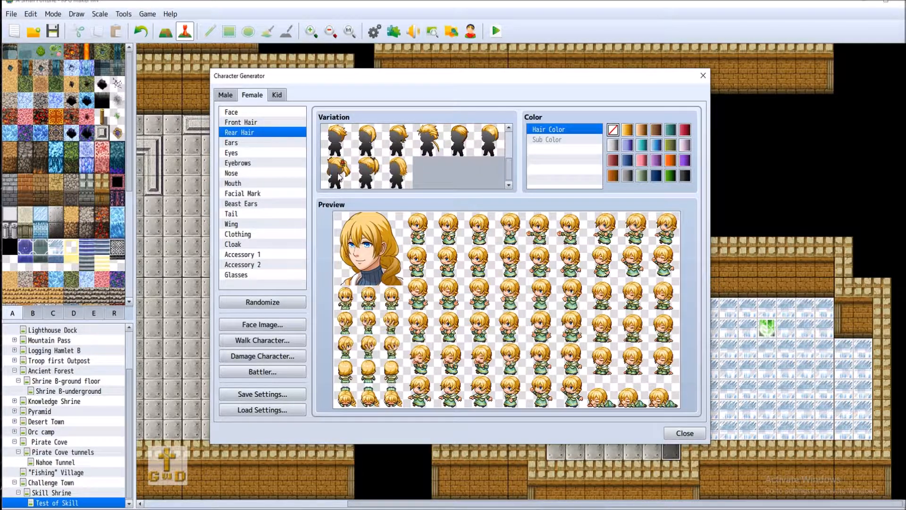
pyautogui.press('Left')
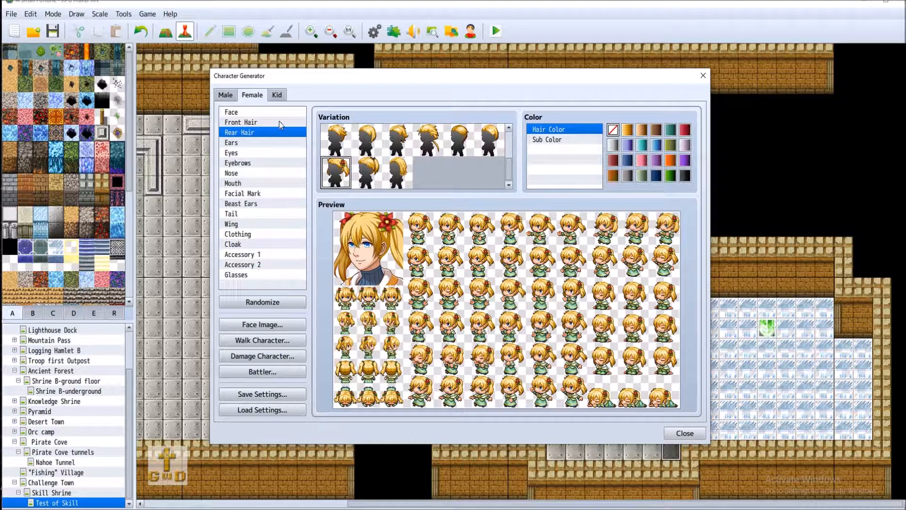
# Step: Give the female character the front hair variation that covers one eye and color the hair pink
pyautogui.click(280, 123)
pyautogui.click(364, 170)
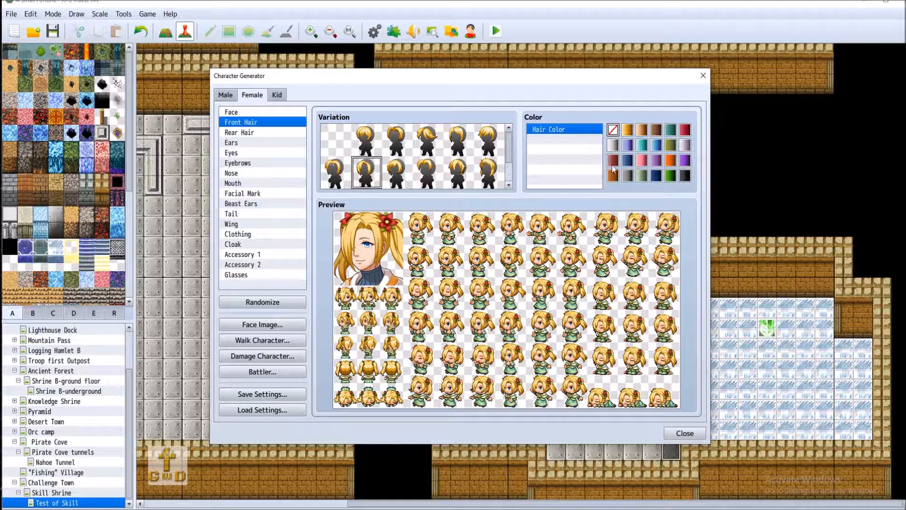
pyautogui.click(642, 160)
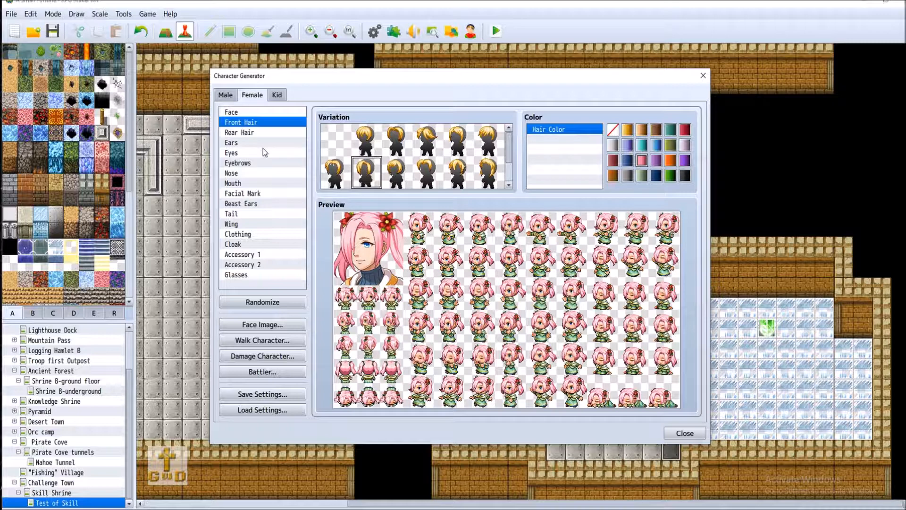
# Step: Compare skin colors for the face and settle on the pale grayish-beige tone
pyautogui.click(251, 113)
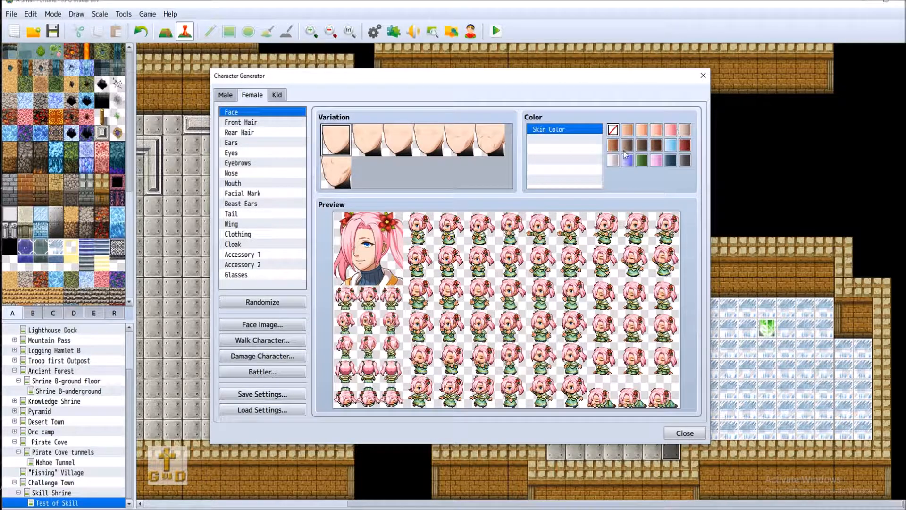
pyautogui.click(611, 161)
pyautogui.click(627, 161)
pyautogui.click(642, 160)
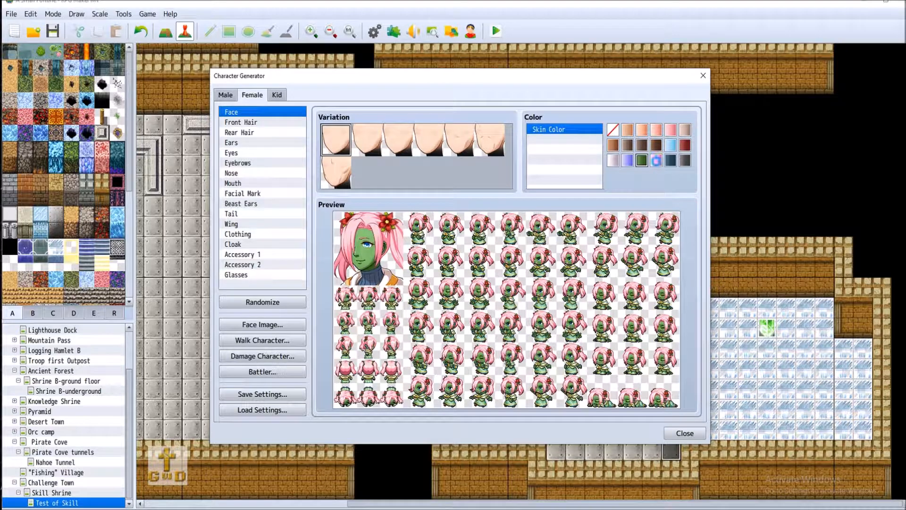
pyautogui.click(656, 161)
pyautogui.click(671, 161)
pyautogui.click(685, 160)
pyautogui.click(685, 145)
pyautogui.click(671, 145)
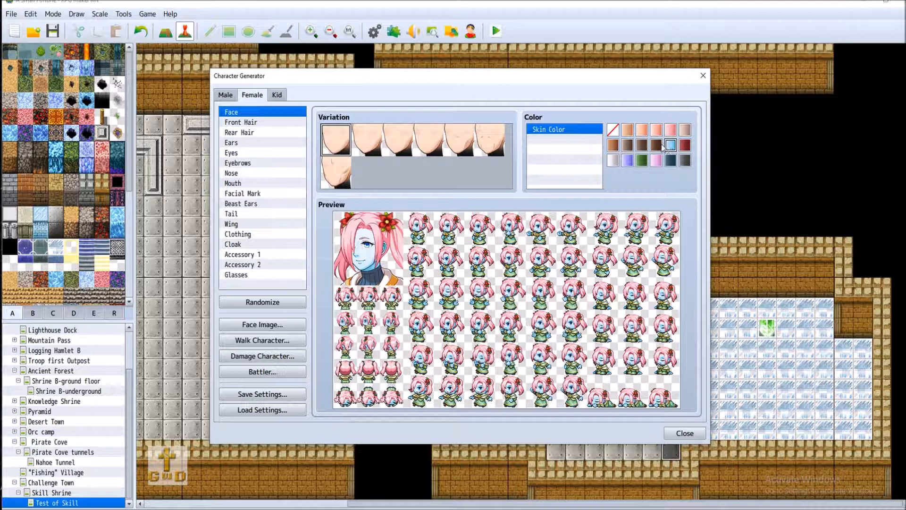
pyautogui.click(656, 144)
pyautogui.click(641, 145)
pyautogui.click(624, 145)
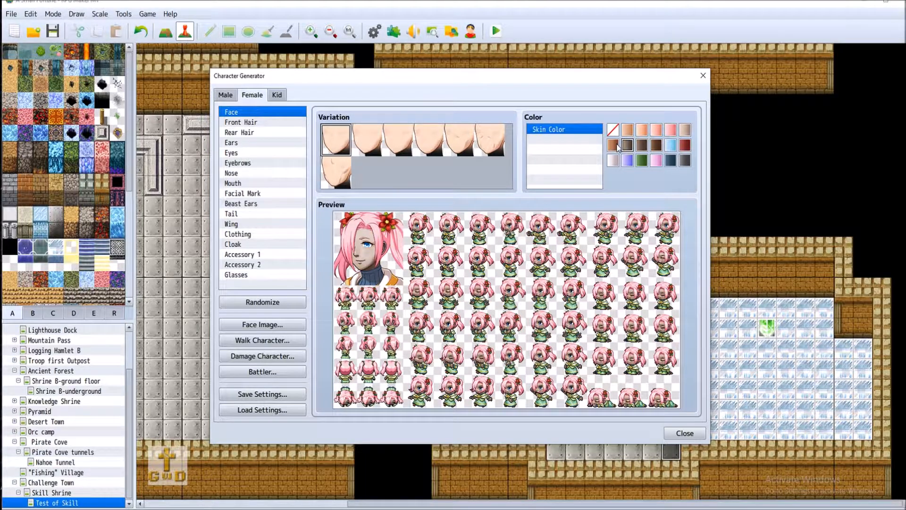
pyautogui.click(685, 130)
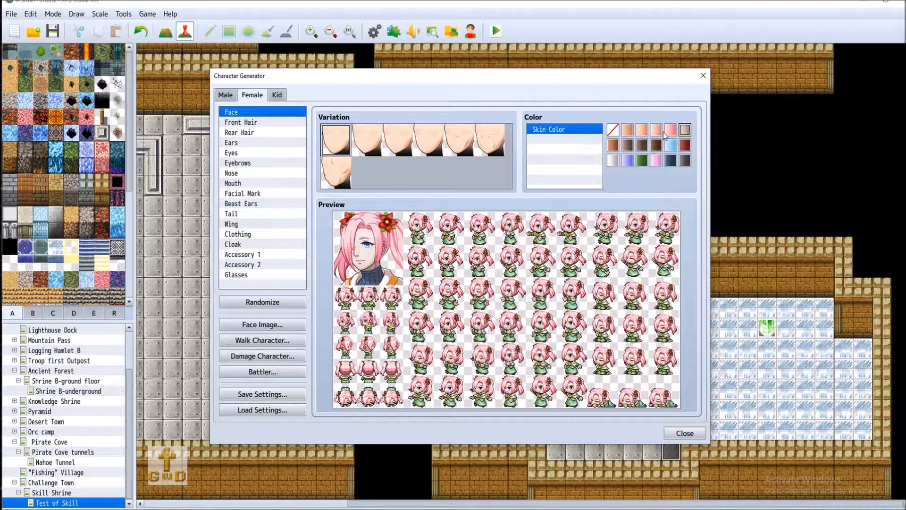
pyautogui.click(669, 132)
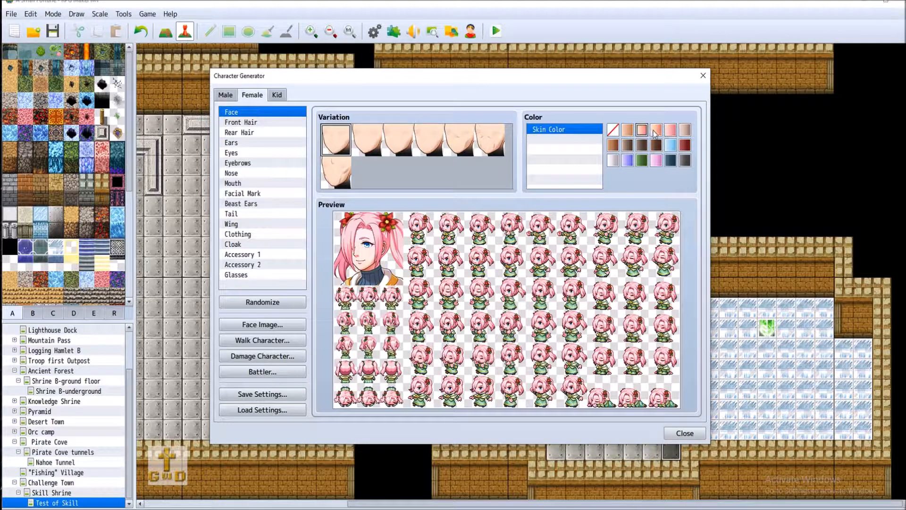
pyautogui.click(631, 134)
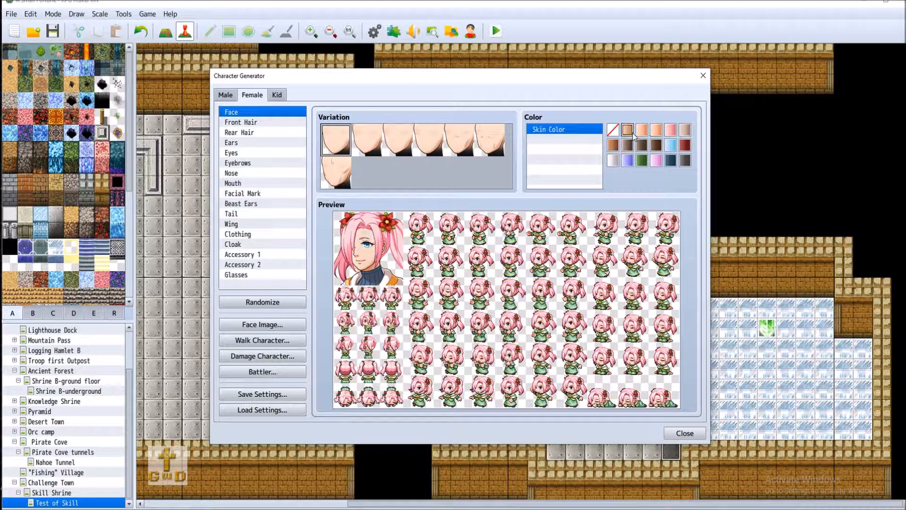
pyautogui.click(685, 131)
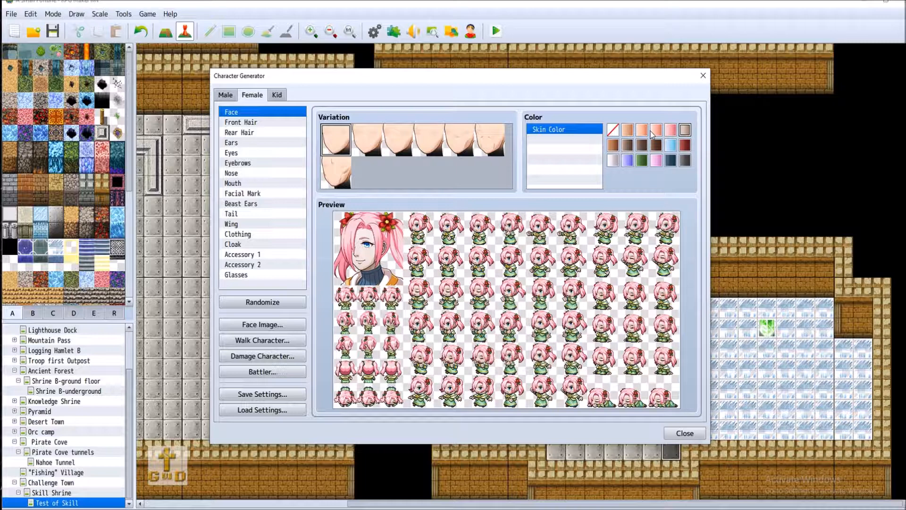
pyautogui.click(661, 161)
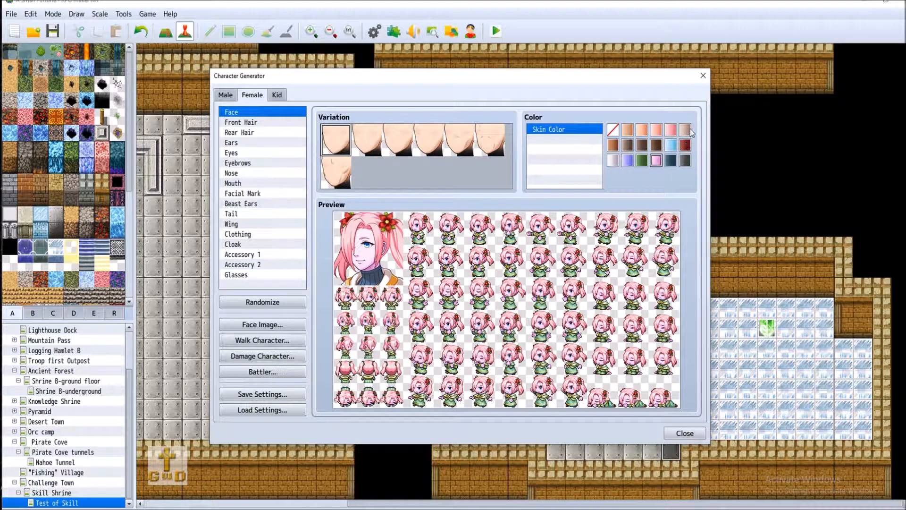
pyautogui.click(614, 161)
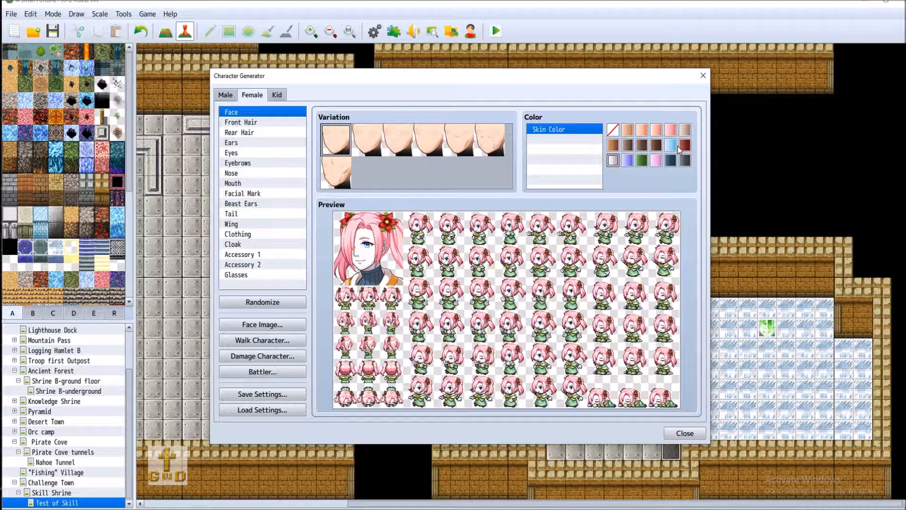
pyautogui.click(686, 132)
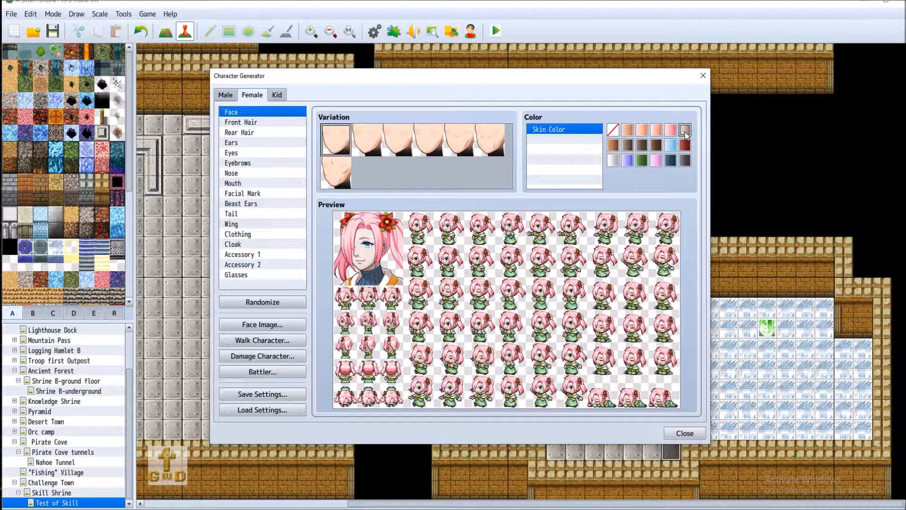
# Step: Try different sub colors for the rear hair's flower decorations and set them to teal
pyautogui.click(263, 124)
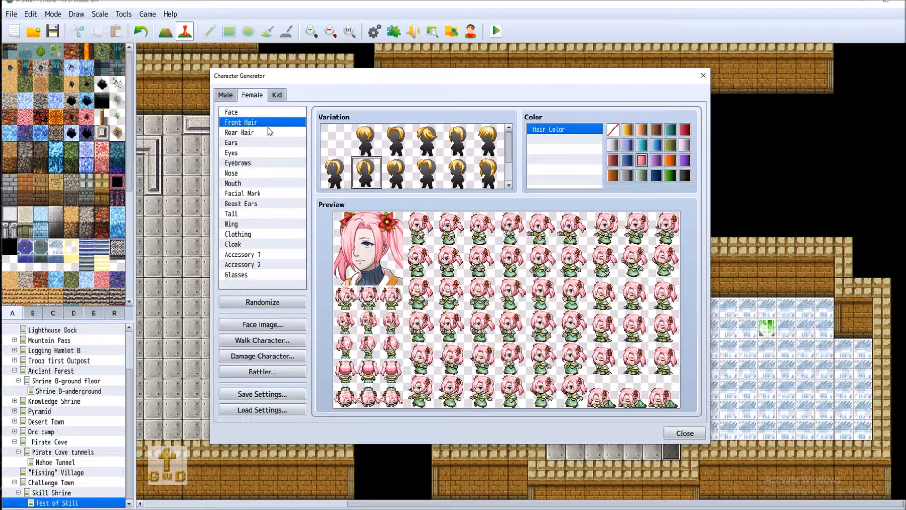
pyautogui.click(272, 132)
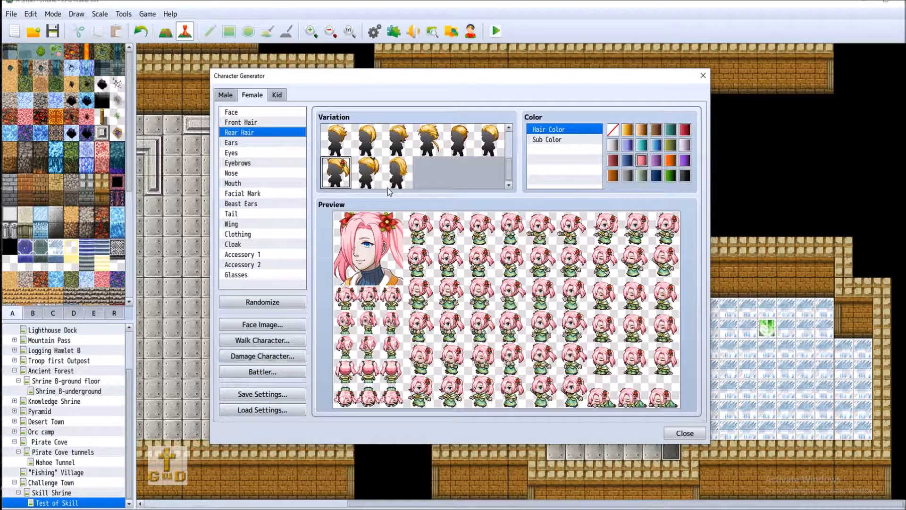
pyautogui.click(583, 142)
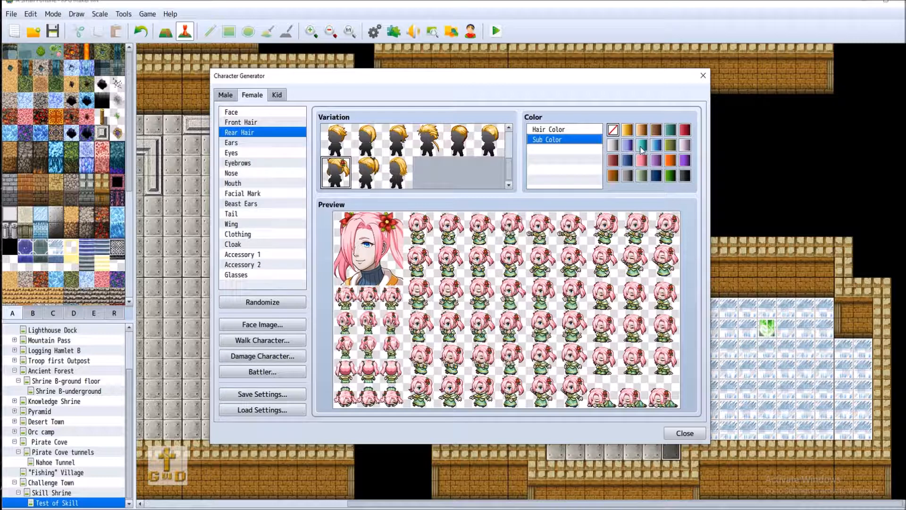
pyautogui.click(628, 161)
pyautogui.click(628, 177)
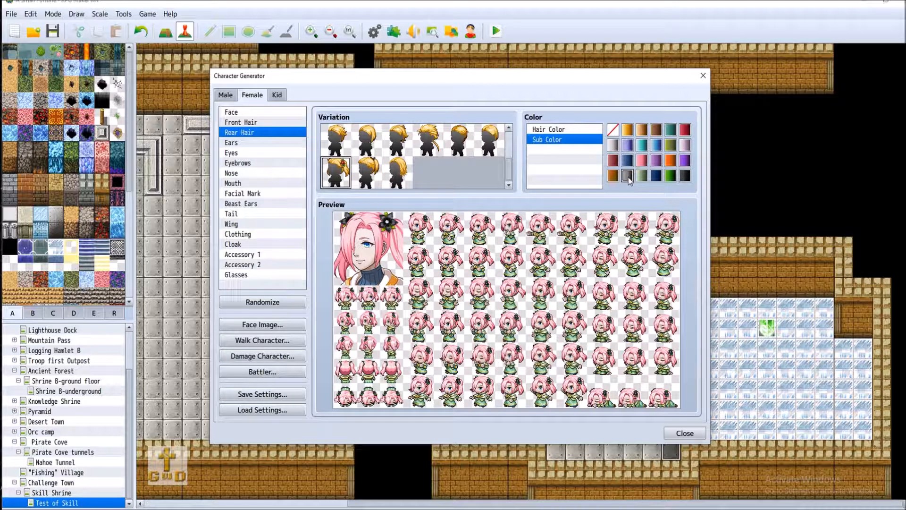
pyautogui.click(642, 176)
pyautogui.click(656, 176)
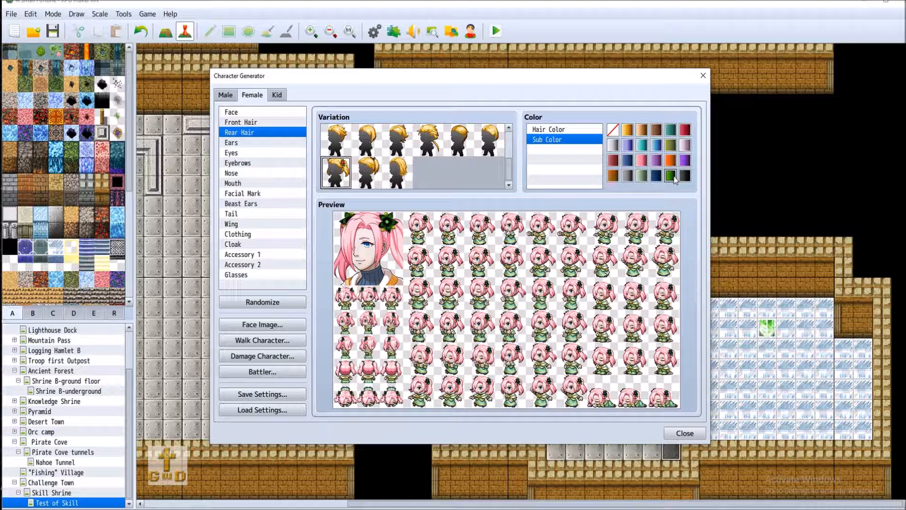
pyautogui.click(685, 176)
pyautogui.click(613, 175)
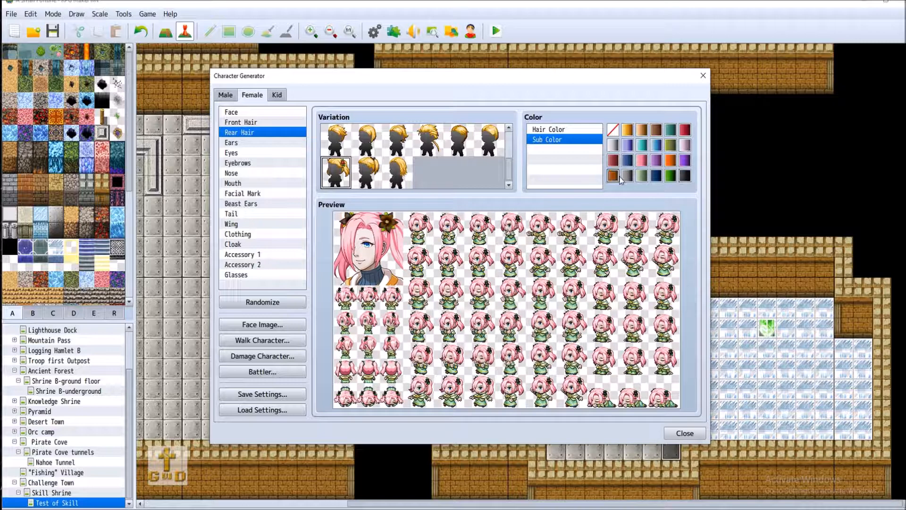
pyautogui.click(614, 161)
pyautogui.click(626, 161)
pyautogui.click(685, 144)
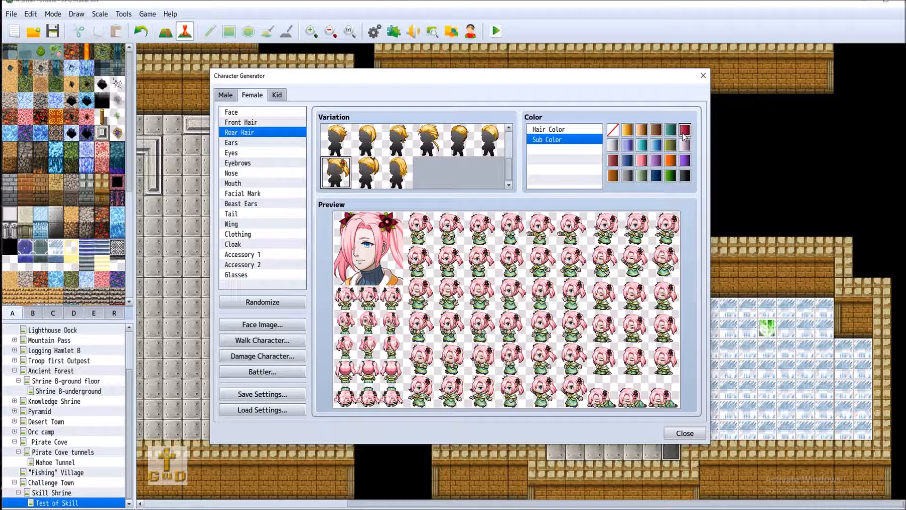
pyautogui.click(685, 161)
pyautogui.click(670, 160)
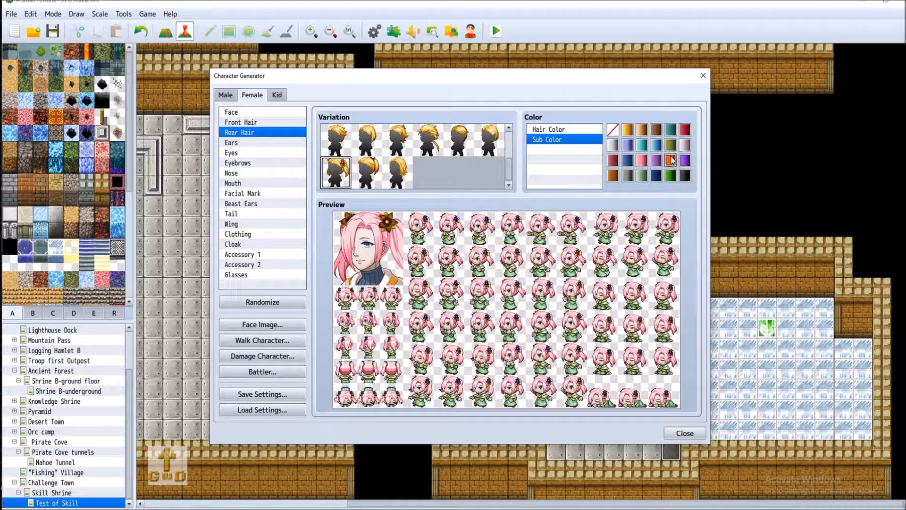
pyautogui.click(657, 148)
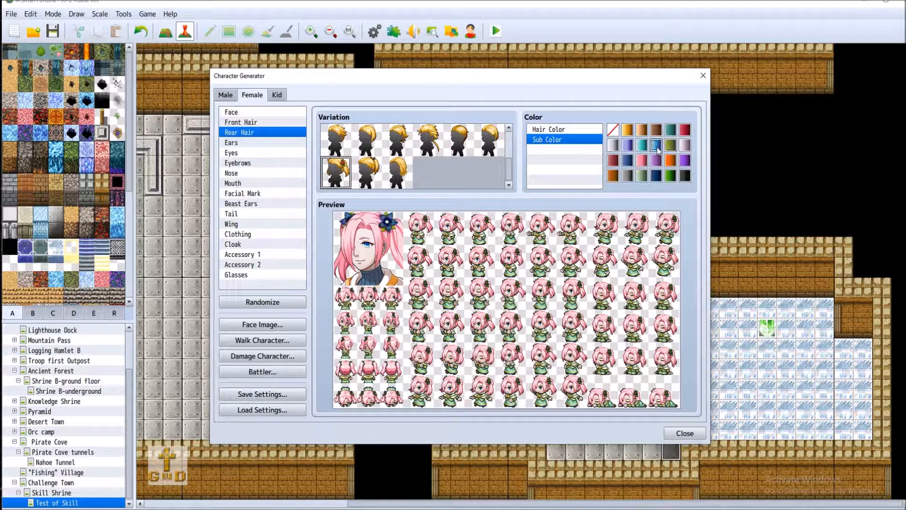
pyautogui.click(641, 144)
pyautogui.click(627, 146)
pyautogui.click(613, 146)
pyautogui.click(627, 160)
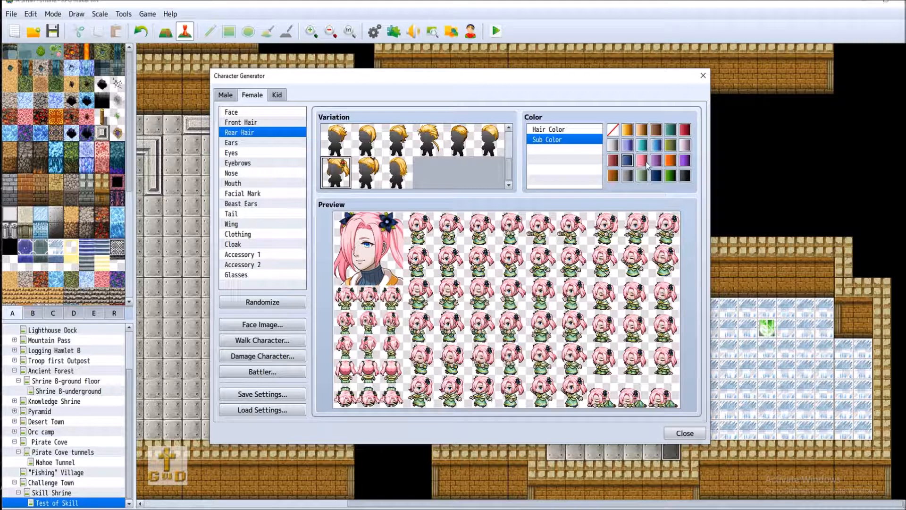
pyautogui.click(642, 161)
pyautogui.click(642, 146)
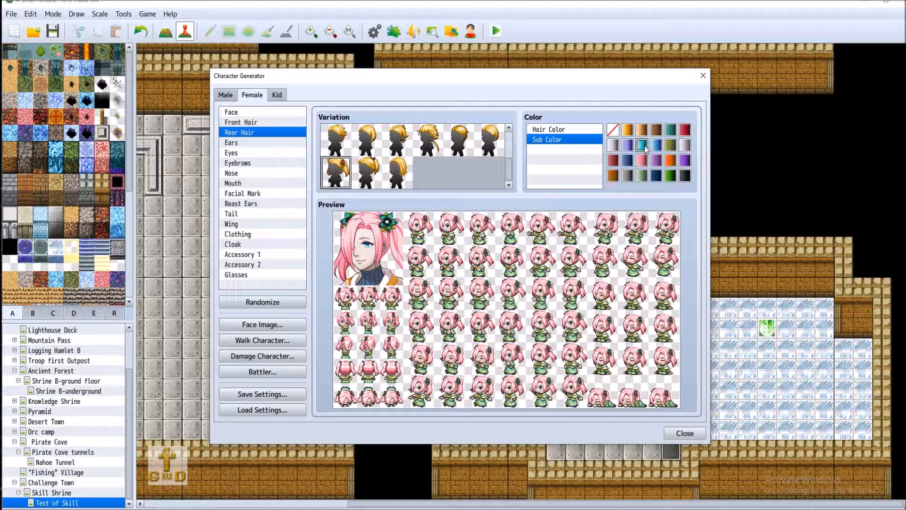
# Step: Choose narrow, half-closed eyes for the character and set the eye color to bright orange-red
pyautogui.click(264, 152)
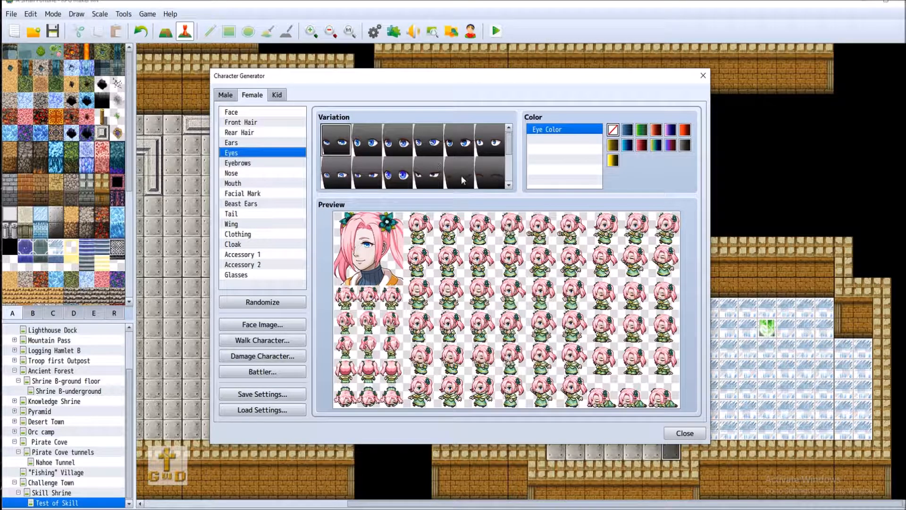
pyautogui.click(489, 173)
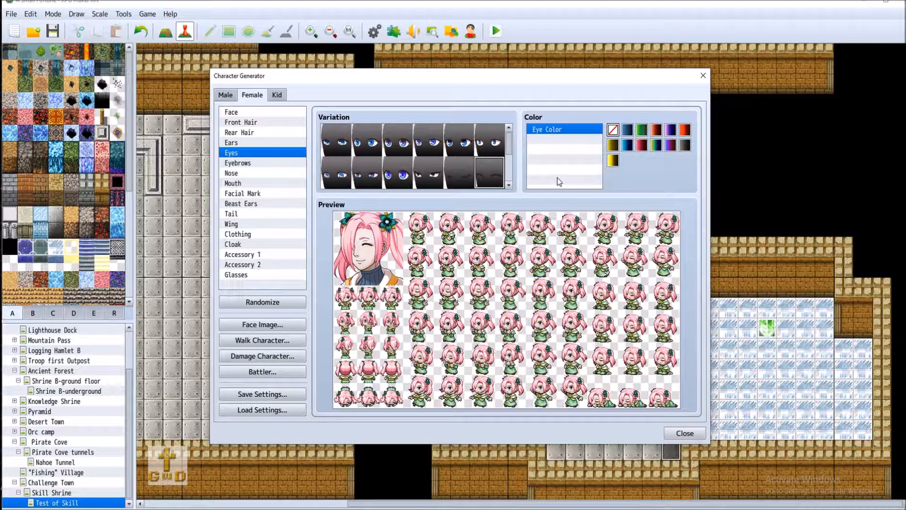
pyautogui.click(430, 173)
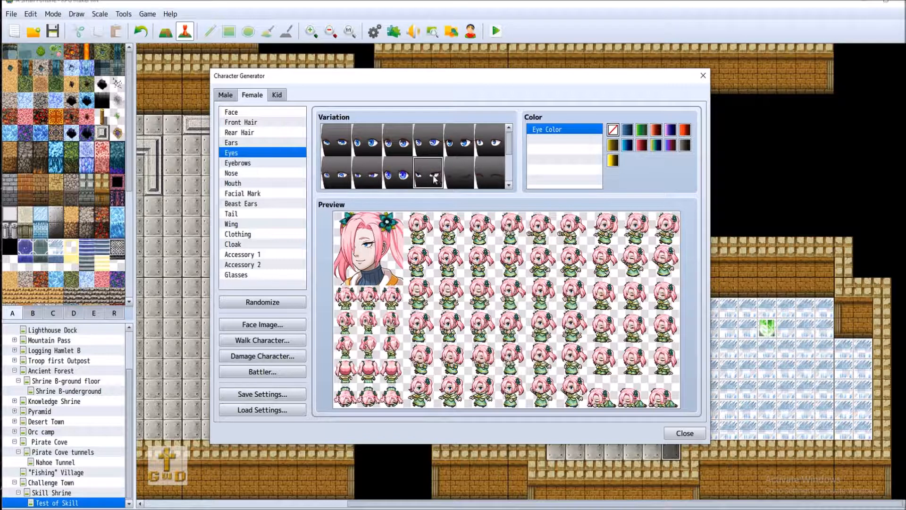
pyautogui.scroll(-3, 430, 179)
pyautogui.scroll(-1, 427, 179)
pyautogui.click(491, 150)
pyautogui.click(338, 175)
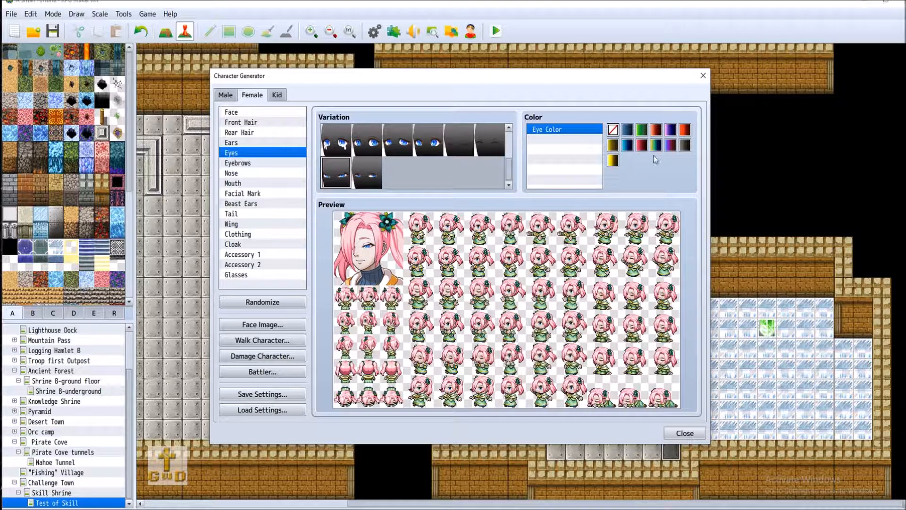
pyautogui.click(641, 145)
pyautogui.click(685, 130)
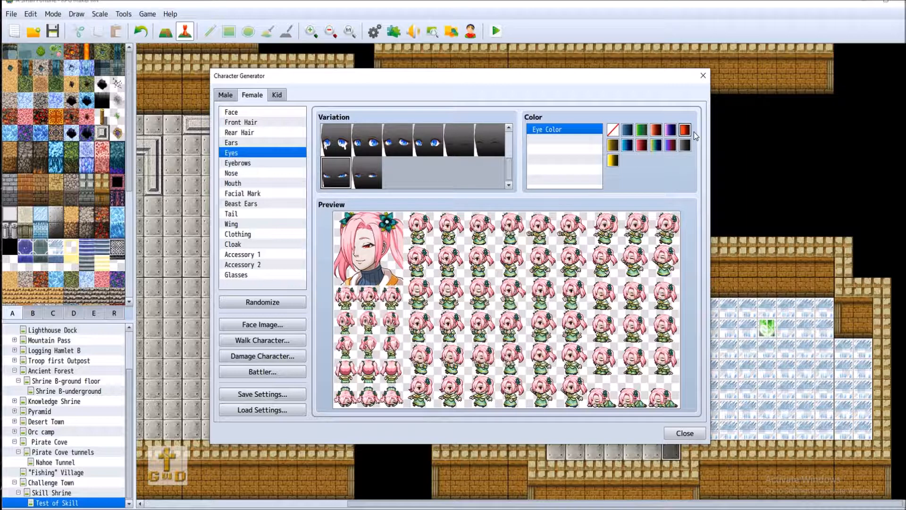
# Step: Compare mouth variations for the female character and settle on the open, grinning HW mouth at the end of the HW row
pyautogui.click(267, 163)
pyautogui.click(260, 184)
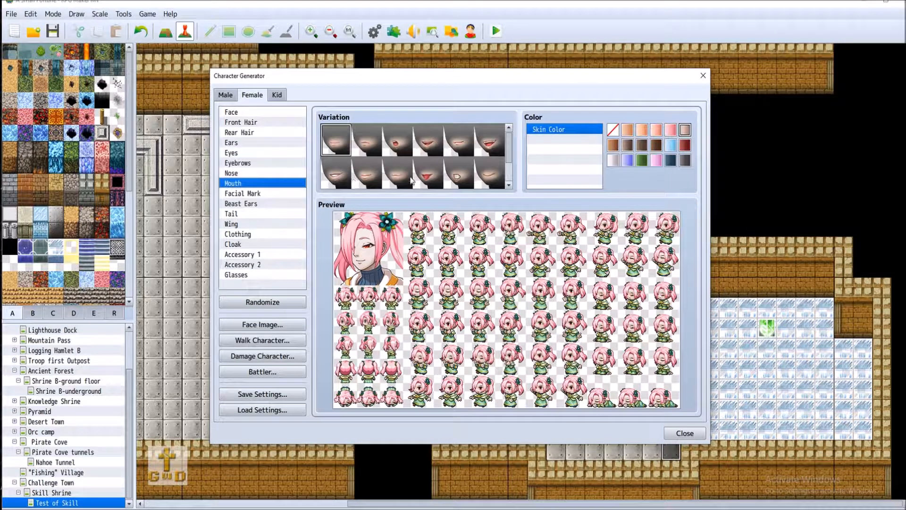
pyautogui.scroll(-2, 391, 183)
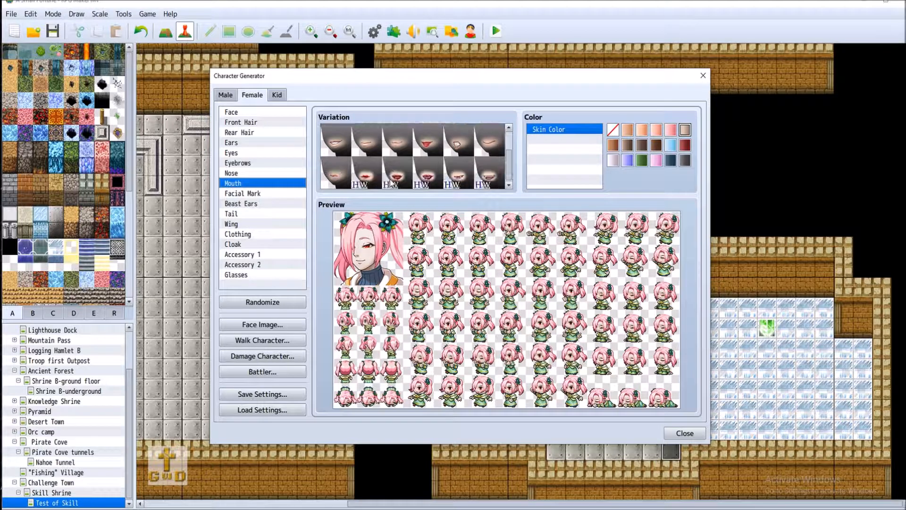
pyautogui.click(432, 178)
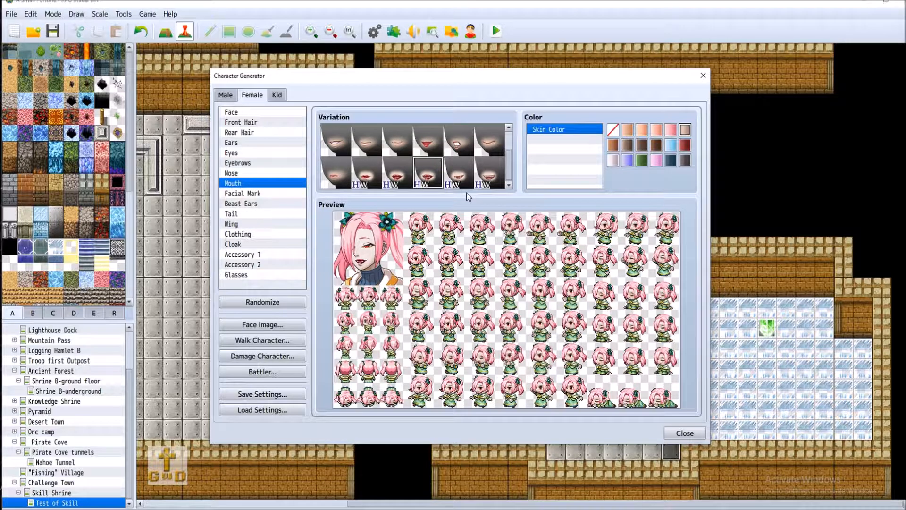
pyautogui.click(456, 177)
pyautogui.click(496, 183)
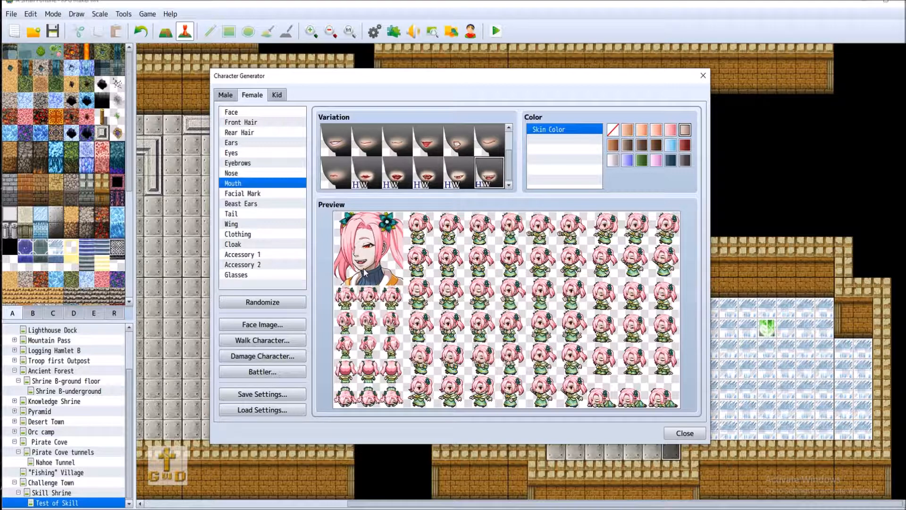
pyautogui.click(398, 140)
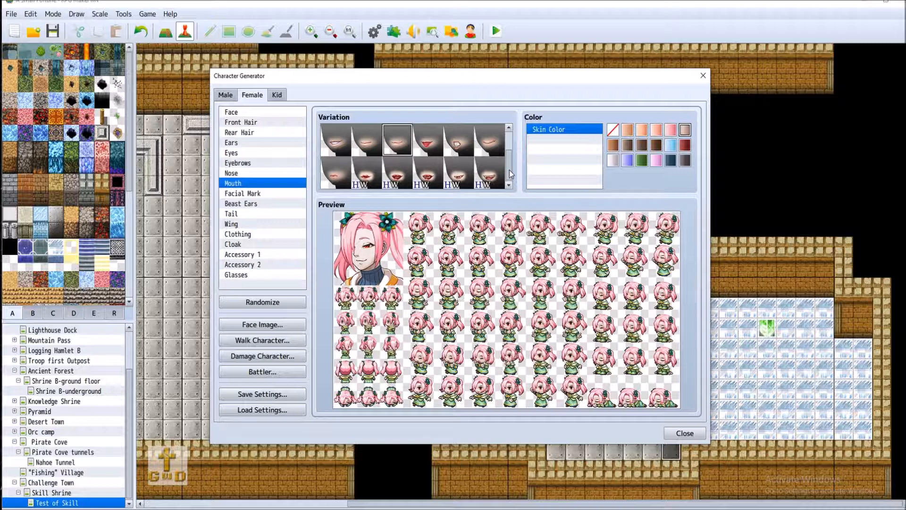
pyautogui.scroll(1, 476, 174)
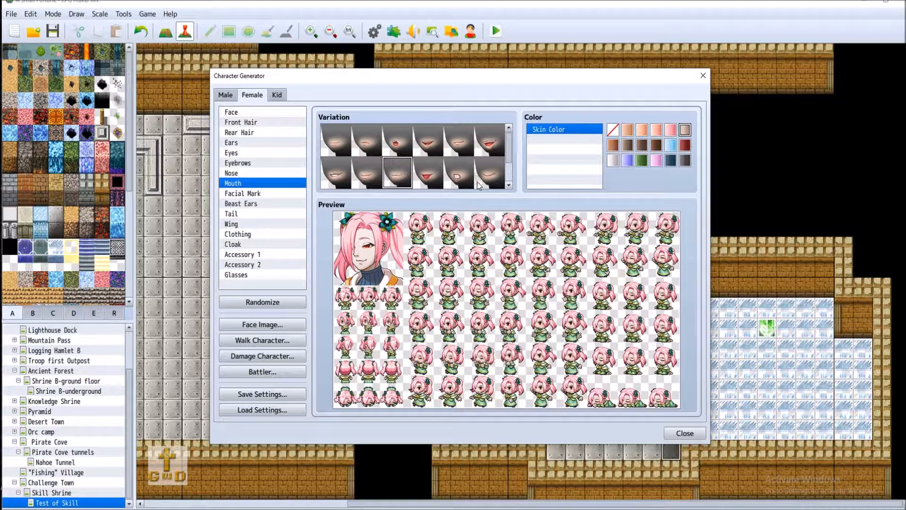
pyautogui.click(491, 183)
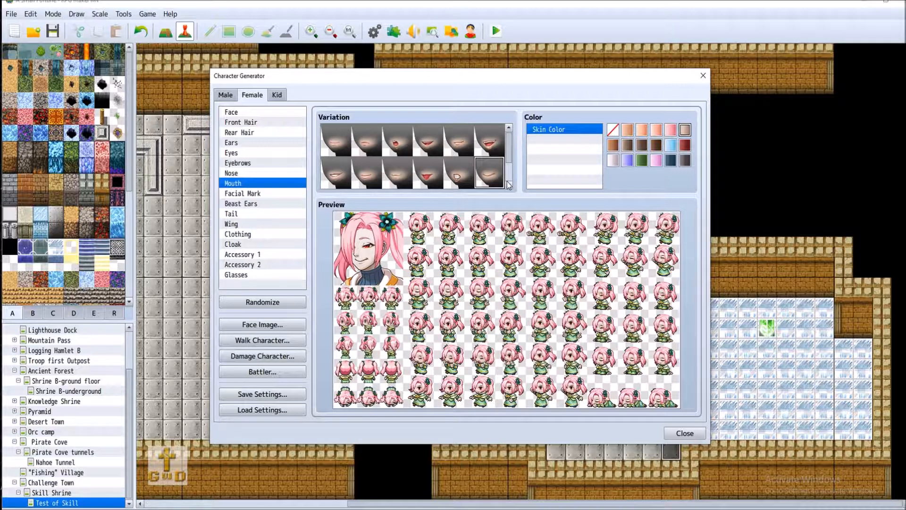
pyautogui.scroll(-1, 467, 154)
pyautogui.click(489, 172)
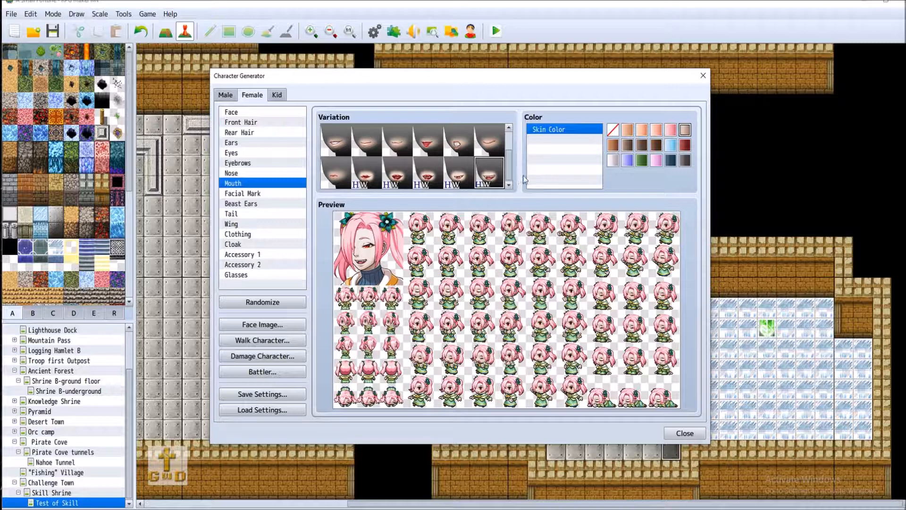
# Step: Try several nose variations for the character and settle on the very last one
pyautogui.click(265, 173)
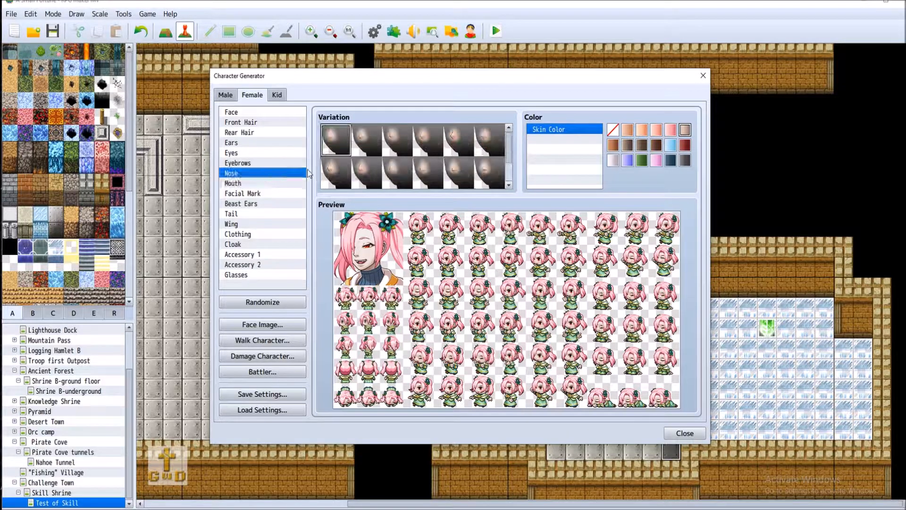
pyautogui.click(426, 175)
pyautogui.click(456, 177)
pyautogui.click(486, 175)
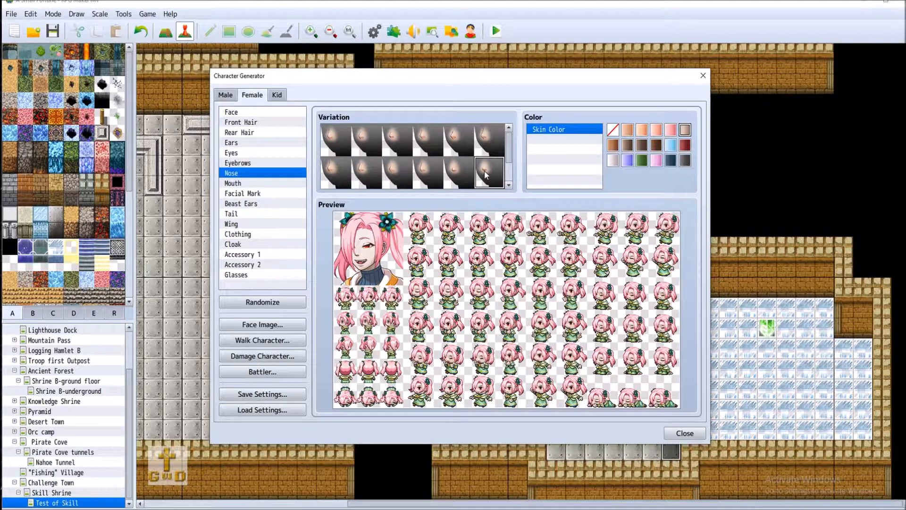
pyautogui.scroll(-1, 480, 168)
pyautogui.click(338, 170)
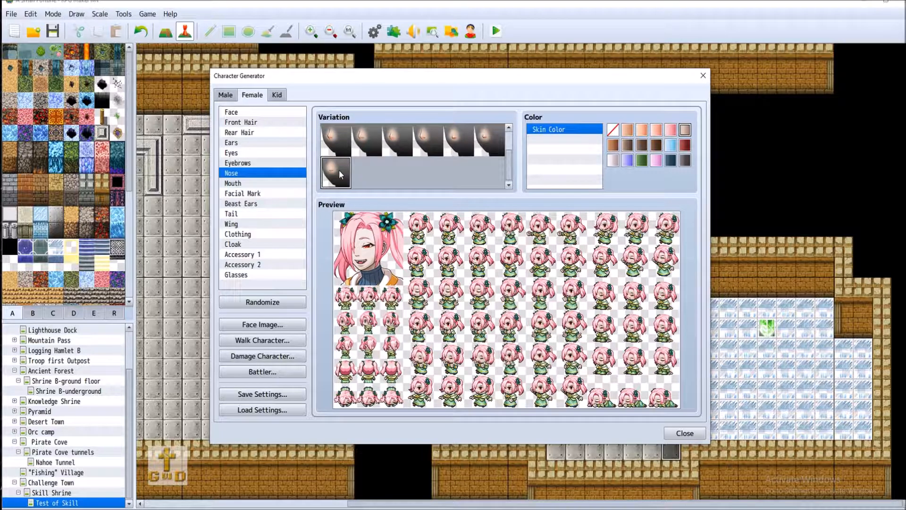
# Step: Compare the eyebrow variations on the character's face and settle on the sixth one
pyautogui.click(286, 165)
pyautogui.click(372, 174)
pyautogui.click(394, 176)
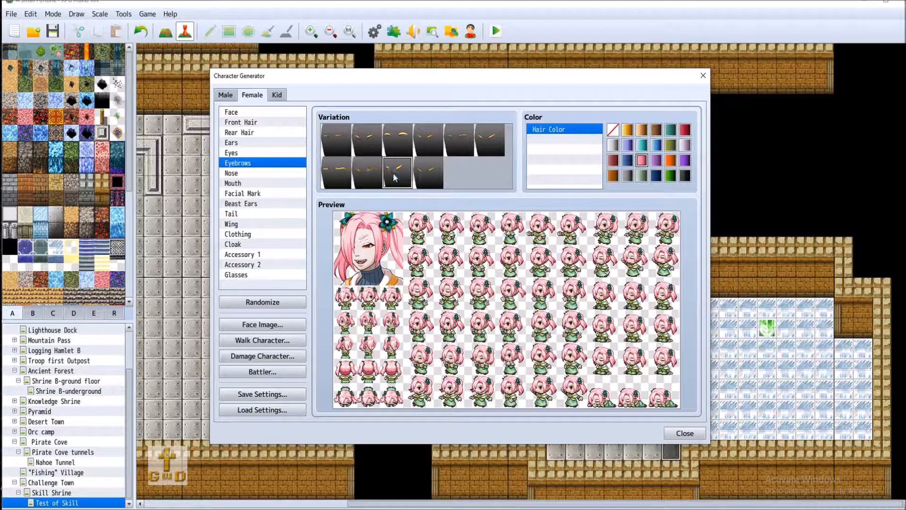
pyautogui.click(442, 179)
pyautogui.click(349, 174)
pyautogui.click(338, 147)
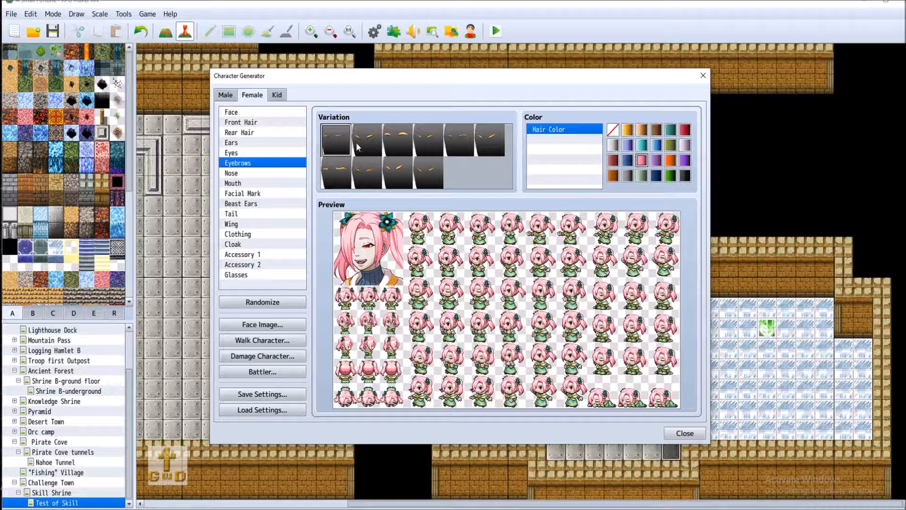
pyautogui.click(367, 144)
pyautogui.click(428, 144)
pyautogui.click(462, 144)
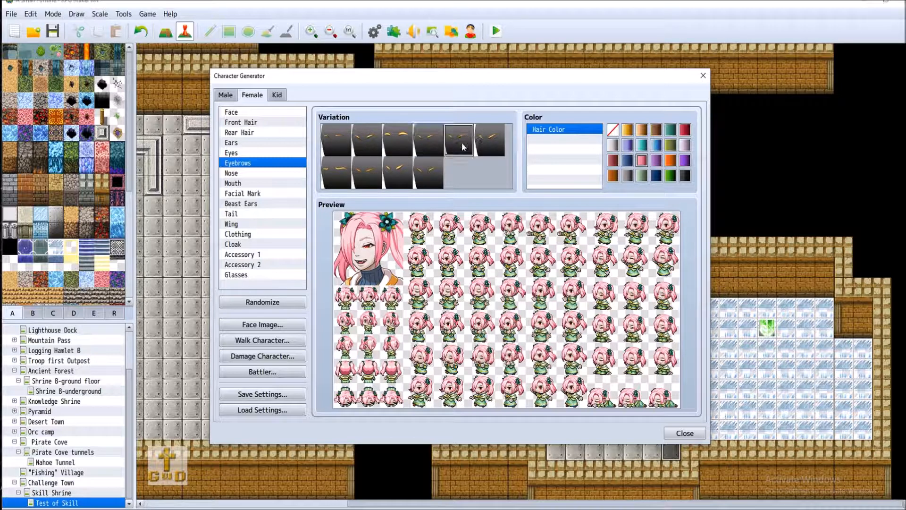
pyautogui.click(486, 141)
pyautogui.click(399, 177)
pyautogui.click(434, 177)
pyautogui.click(377, 148)
pyautogui.click(346, 149)
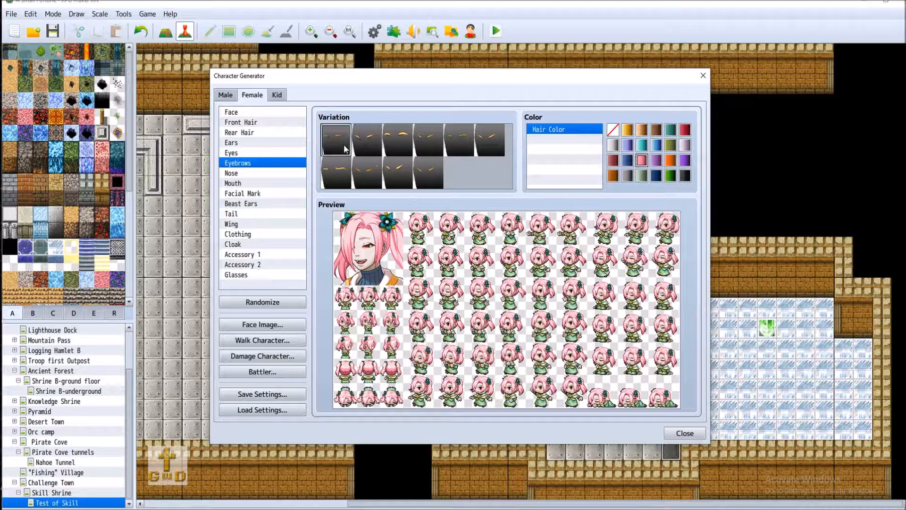
pyautogui.click(340, 173)
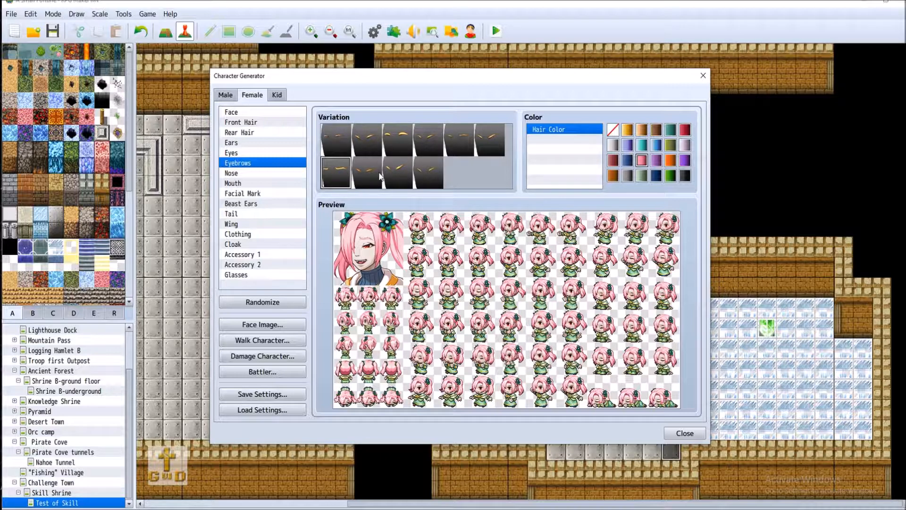
pyautogui.click(374, 183)
pyautogui.click(400, 184)
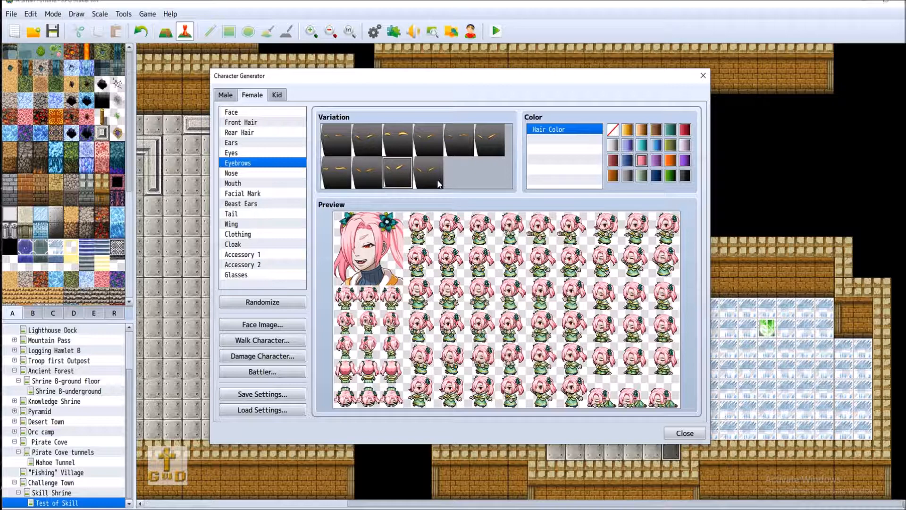
pyautogui.click(432, 180)
pyautogui.click(400, 138)
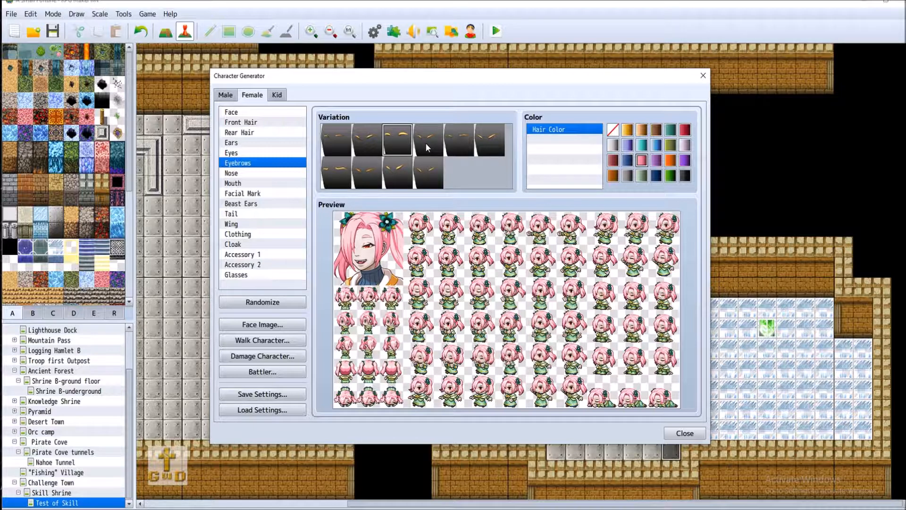
pyautogui.click(426, 143)
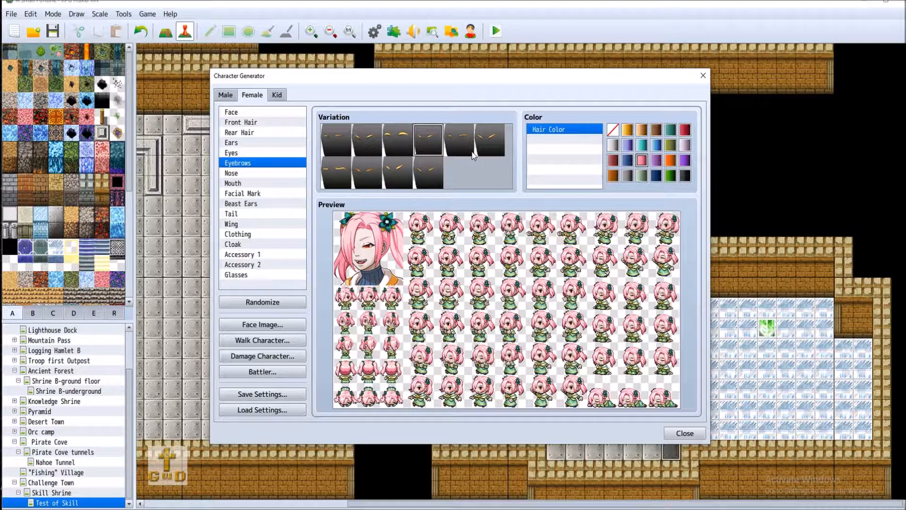
pyautogui.click(467, 147)
pyautogui.click(488, 149)
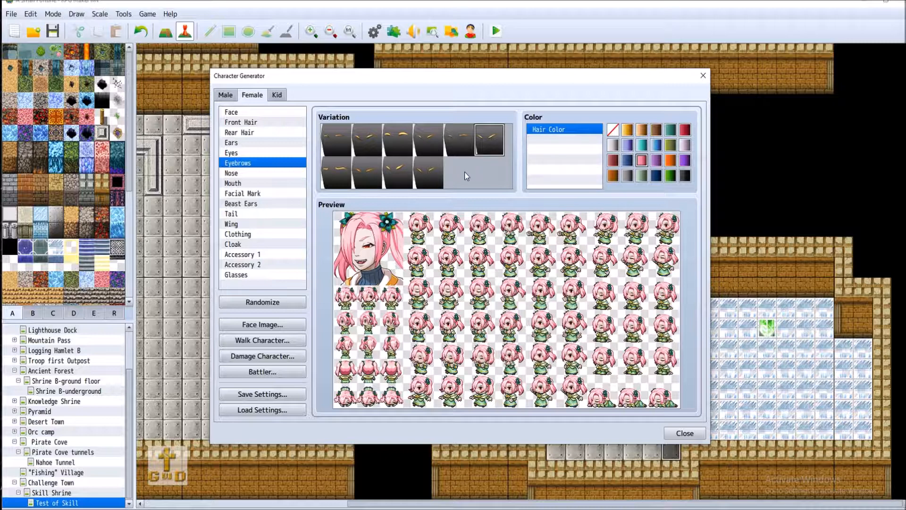
# Step: Try the clown makeup and other facial marks on the character and return to no facial mark
pyautogui.click(269, 193)
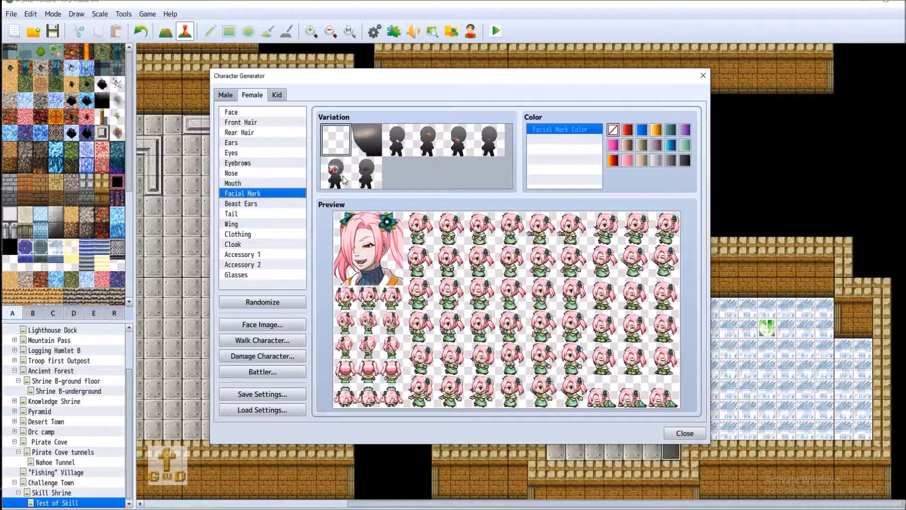
pyautogui.click(377, 178)
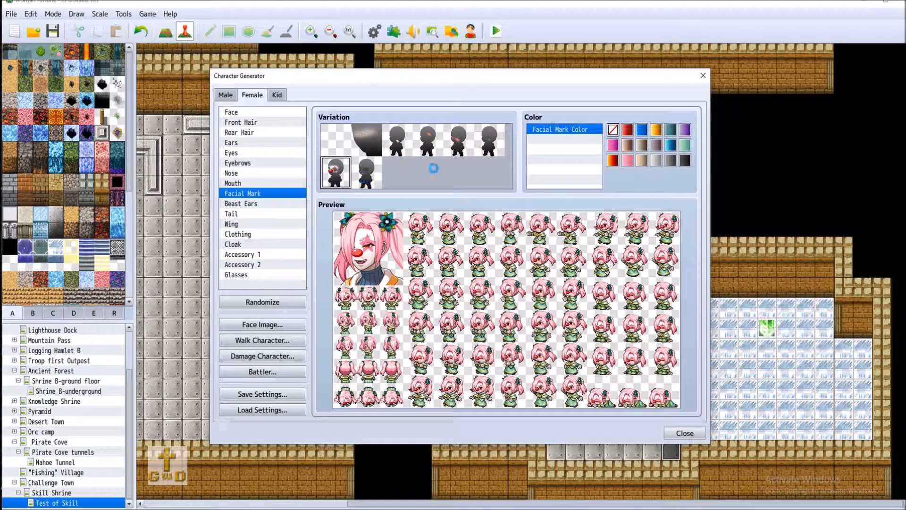
pyautogui.click(370, 141)
pyautogui.click(409, 145)
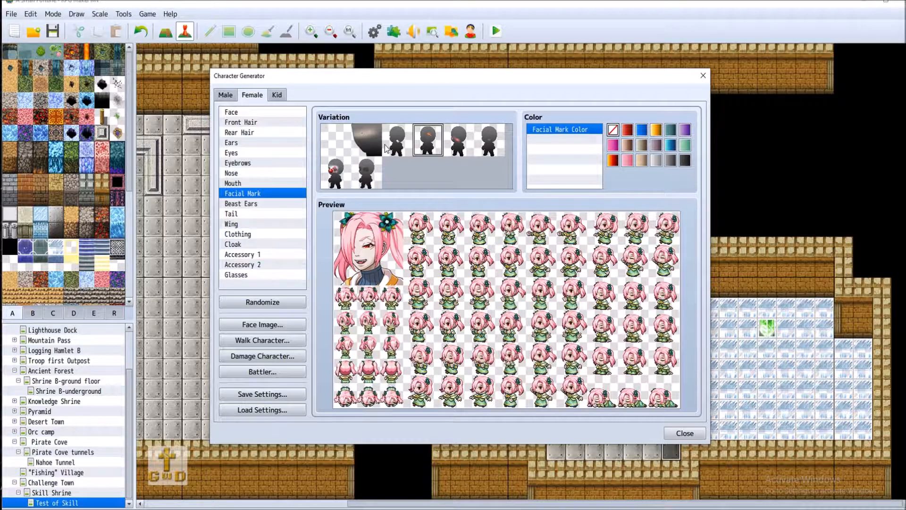
pyautogui.click(459, 143)
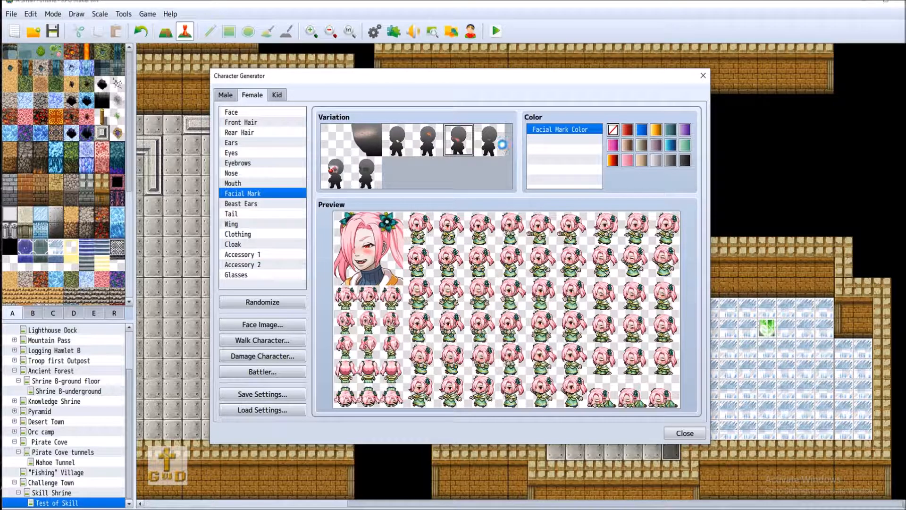
pyautogui.click(502, 145)
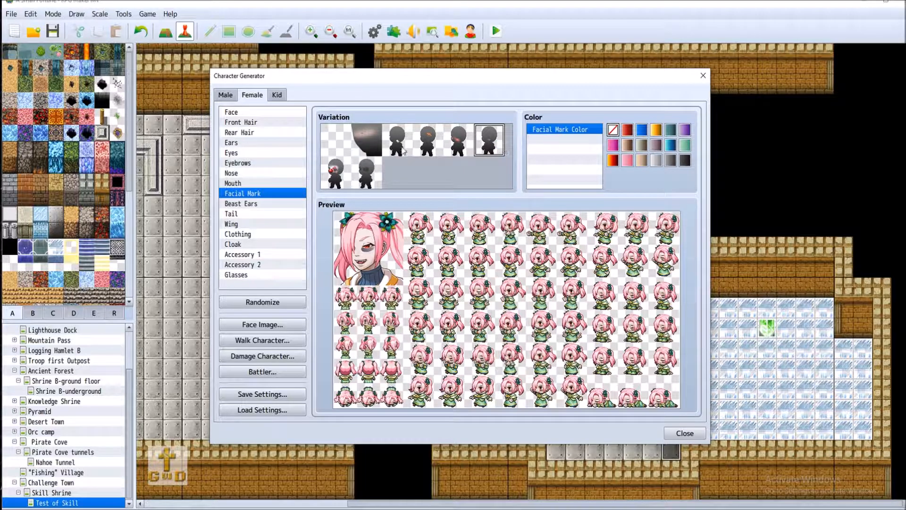
pyautogui.click(342, 137)
# Step: Try each of the beast ear variations on the character and return to no beast ears
pyautogui.click(251, 206)
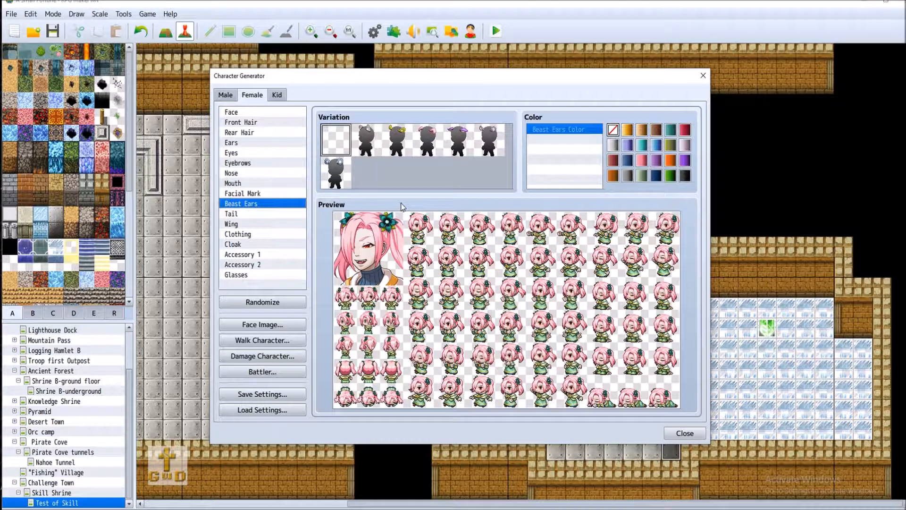
pyautogui.click(329, 187)
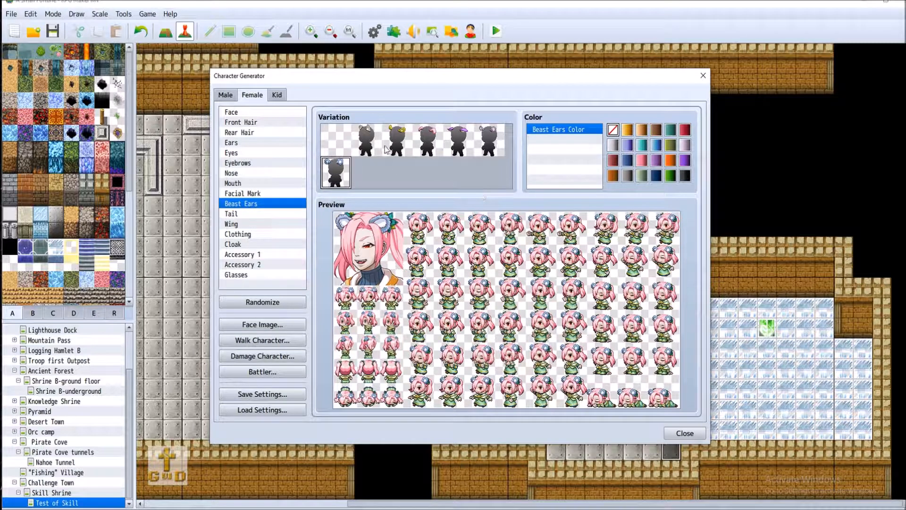
pyautogui.click(357, 140)
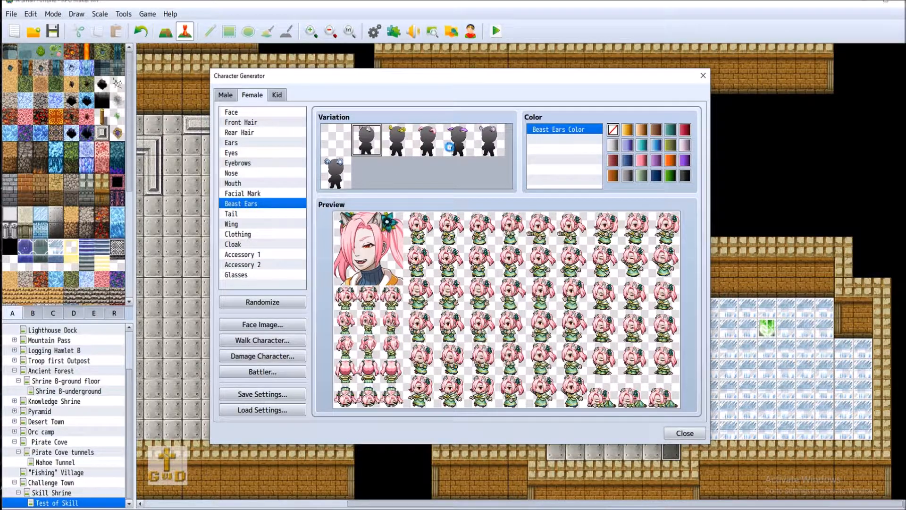
pyautogui.click(396, 138)
pyautogui.click(434, 143)
pyautogui.click(458, 141)
pyautogui.click(489, 140)
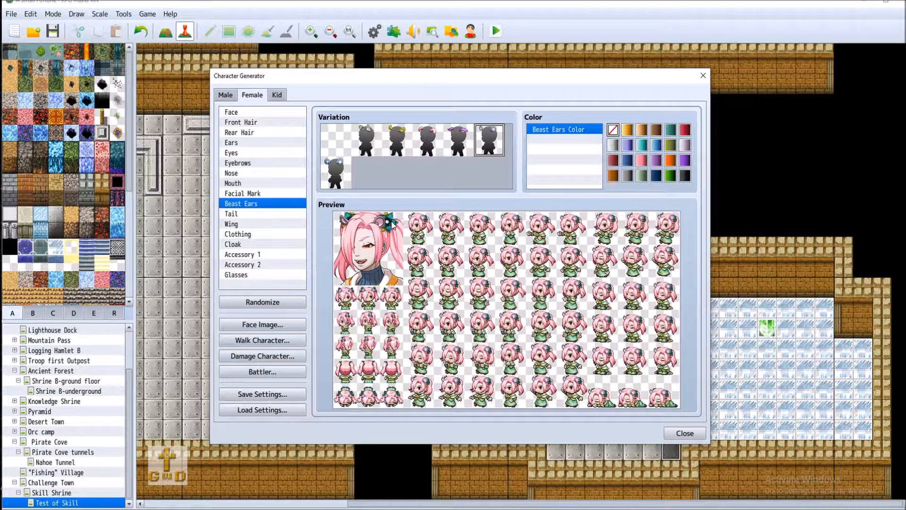
pyautogui.click(335, 140)
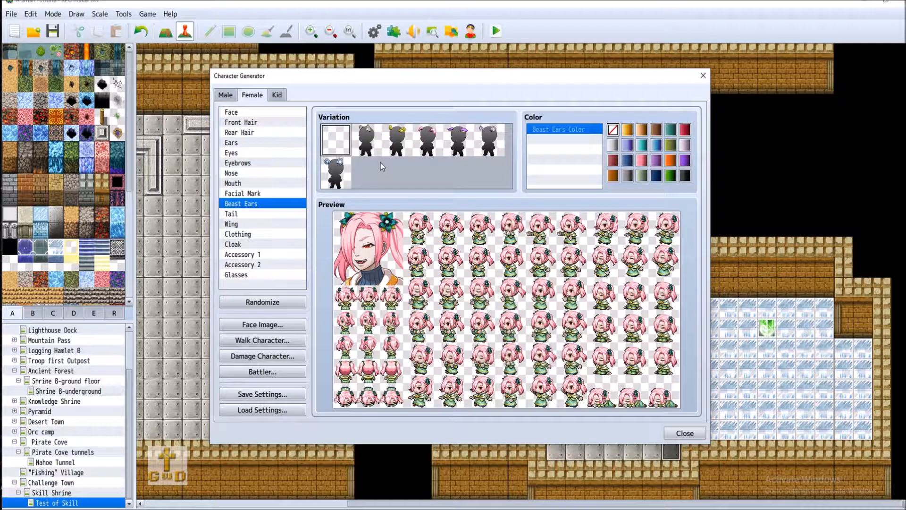
# Step: Try the last and first tail variations on the character and return to no tail
pyautogui.click(291, 214)
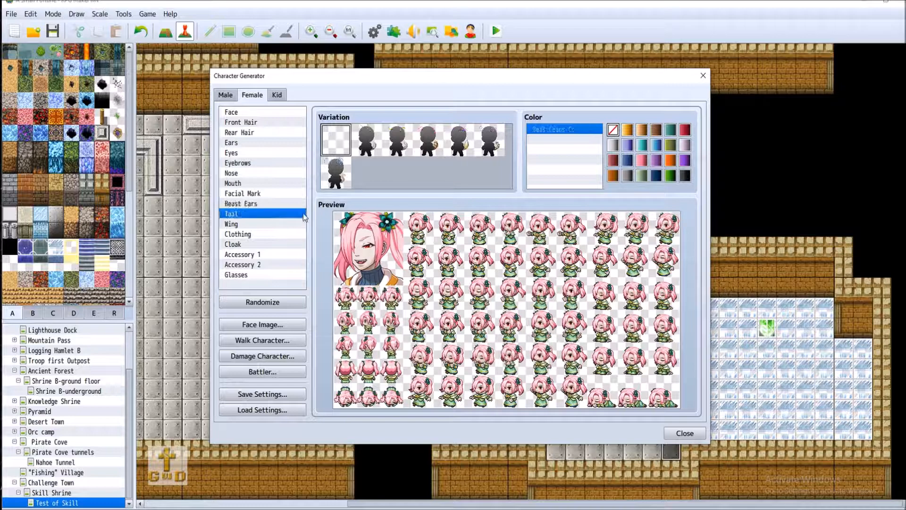
pyautogui.click(336, 175)
pyautogui.click(363, 142)
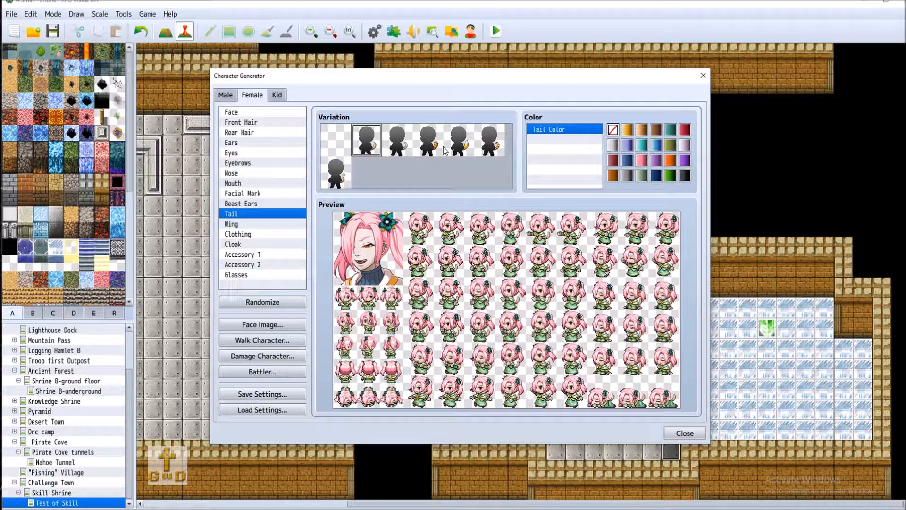
pyautogui.click(326, 139)
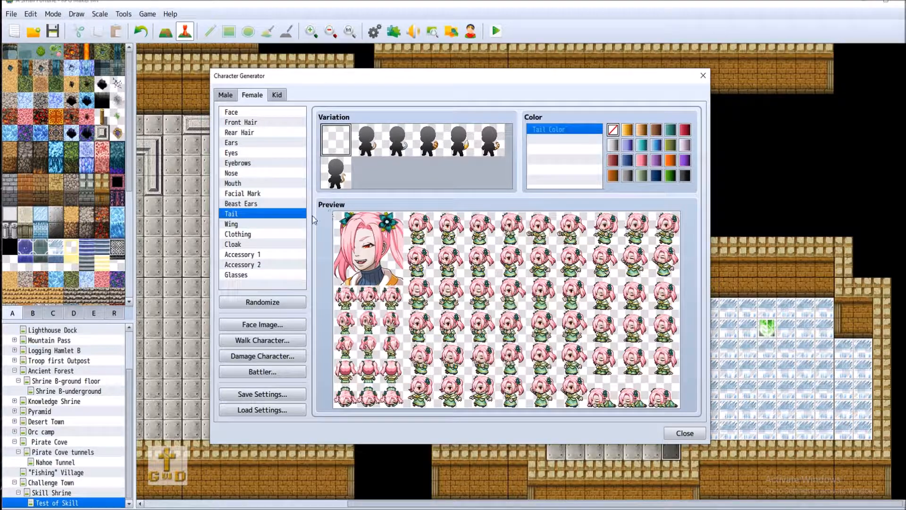
# Step: Give the character the third wing variation and try it in gold, dark grey and silver
pyautogui.click(262, 223)
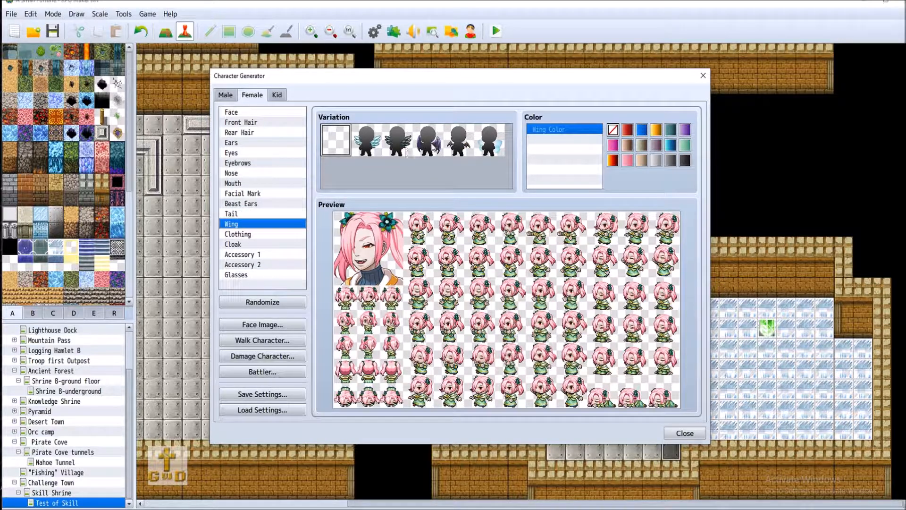
pyautogui.click(428, 140)
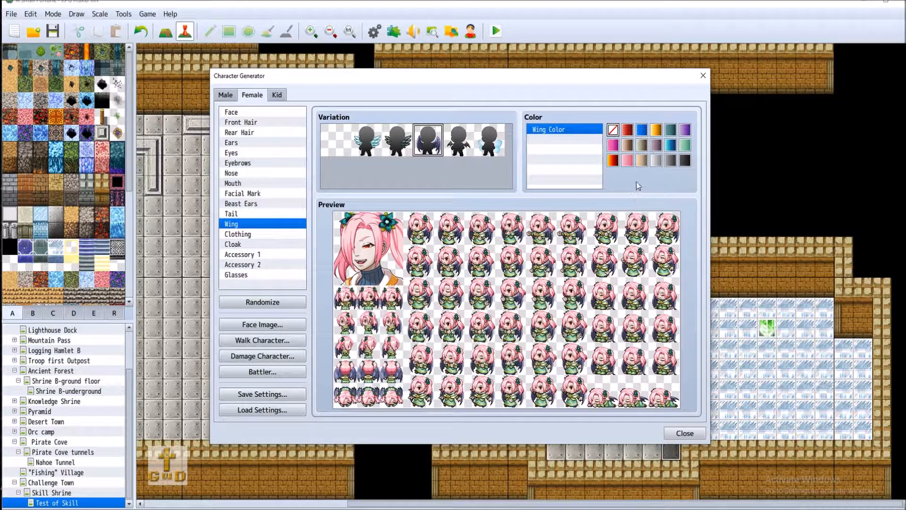
pyautogui.click(660, 132)
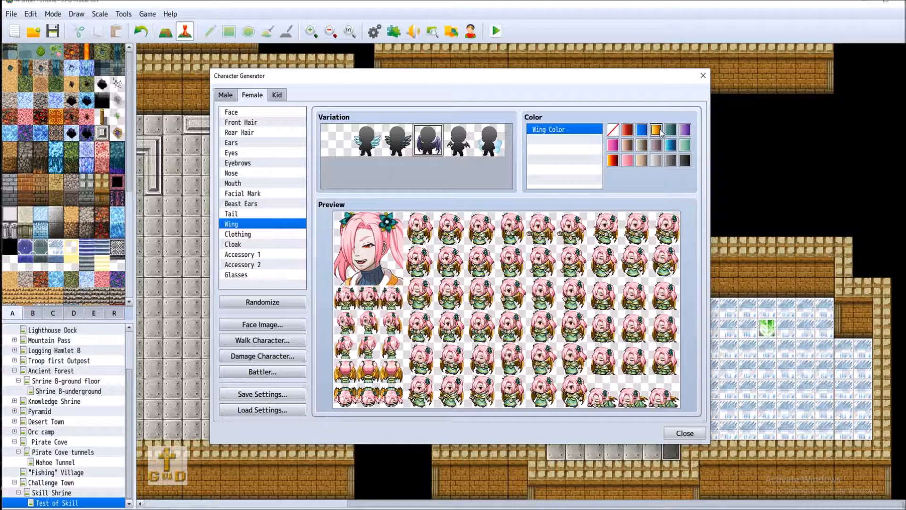
pyautogui.click(670, 161)
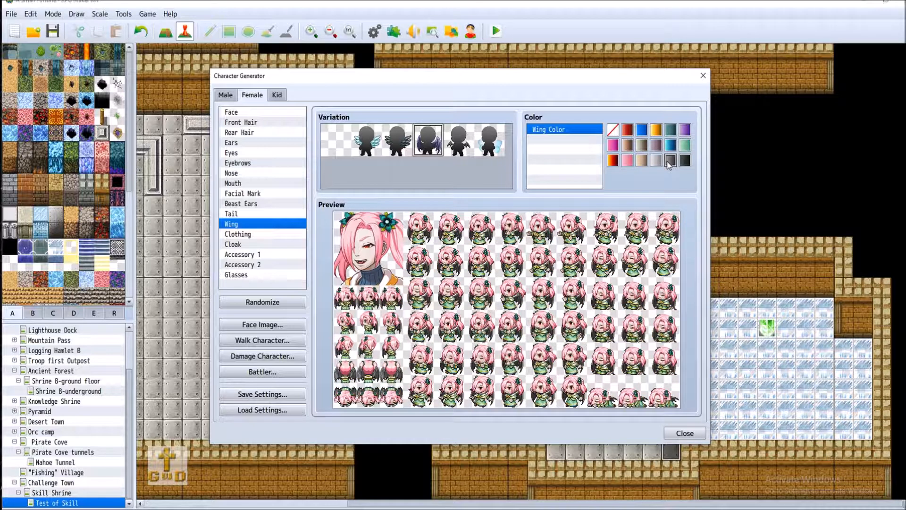
pyautogui.click(656, 161)
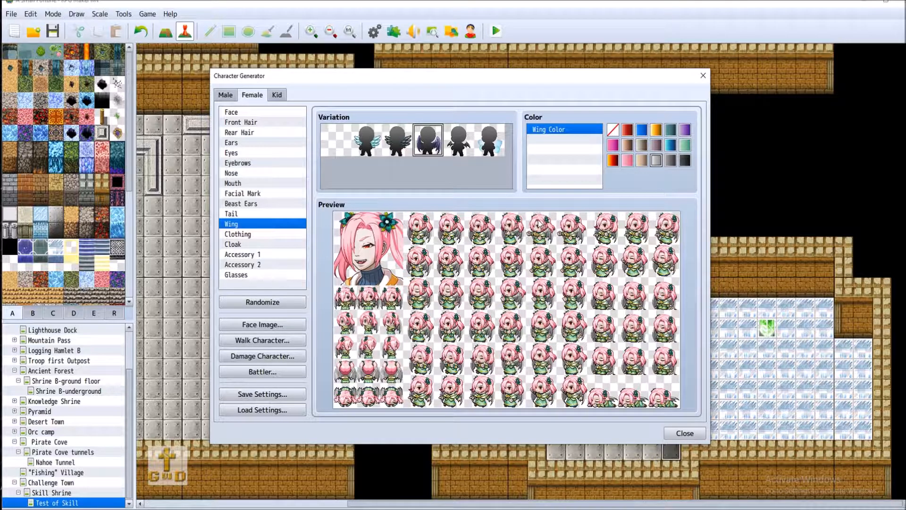
pyautogui.moveTo(367, 84)
pyautogui.mouseDown()
pyautogui.moveTo(499, 90)
pyautogui.moveTo(358, 84)
pyautogui.mouseUp()
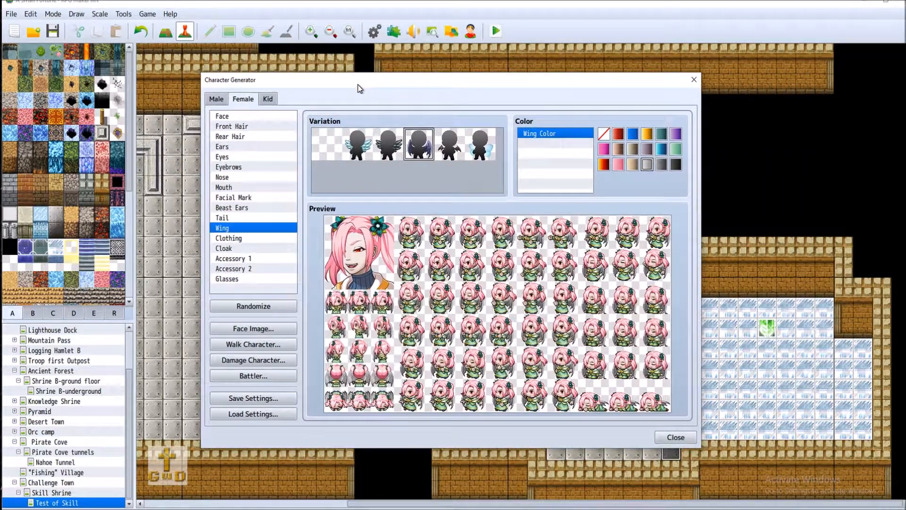
# Step: Compare the pink, red-orange, brown, grey, blue, green and purple wing colors and settle on dark teal
pyautogui.click(617, 164)
pyautogui.click(603, 165)
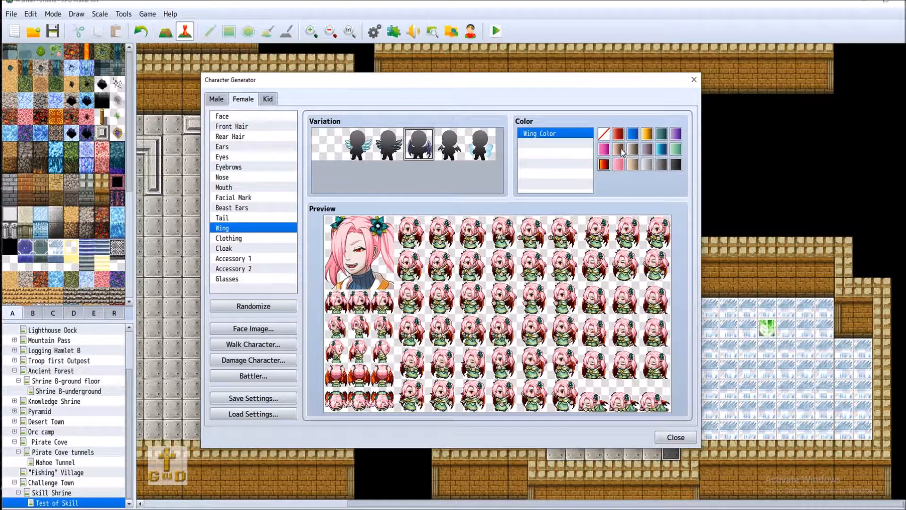
pyautogui.click(618, 149)
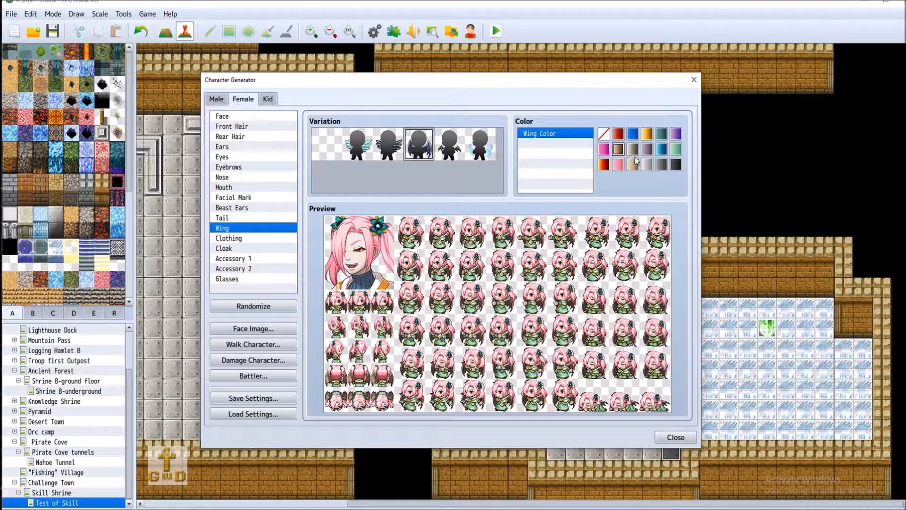
pyautogui.click(633, 149)
pyautogui.click(647, 149)
pyautogui.click(661, 149)
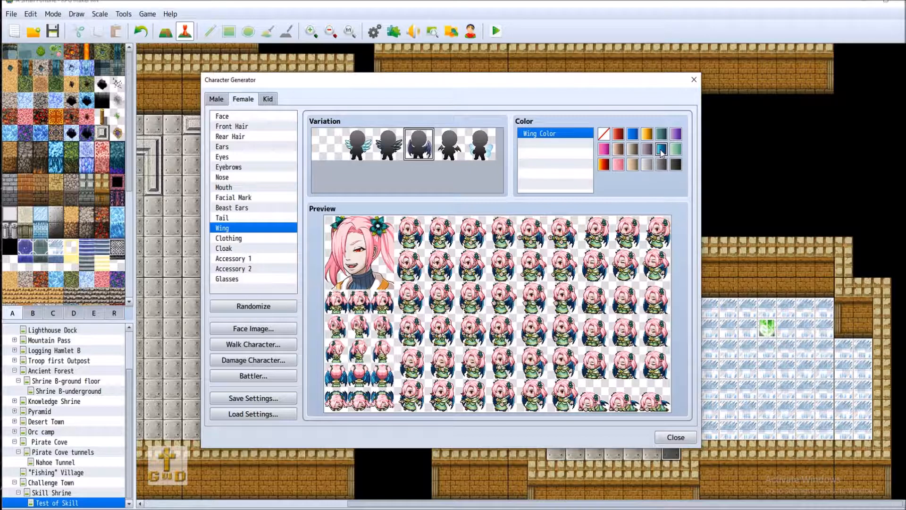
pyautogui.click(676, 149)
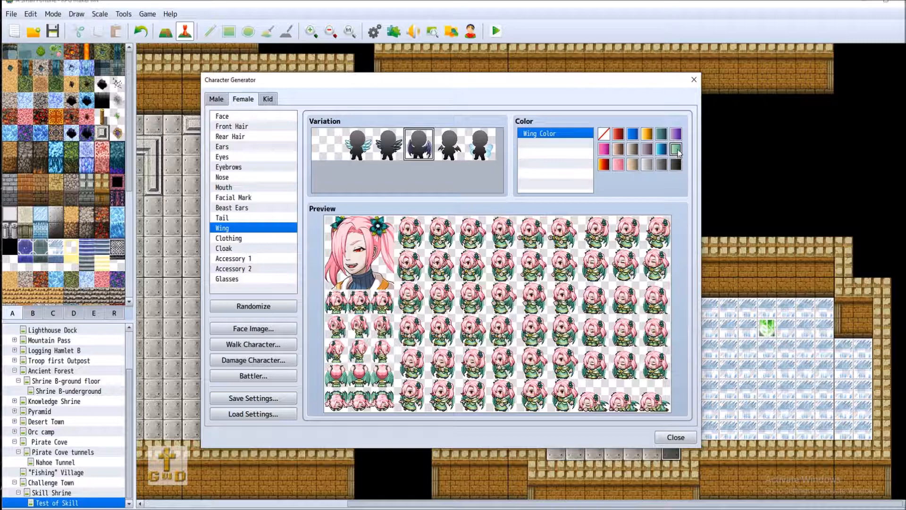
pyautogui.click(677, 134)
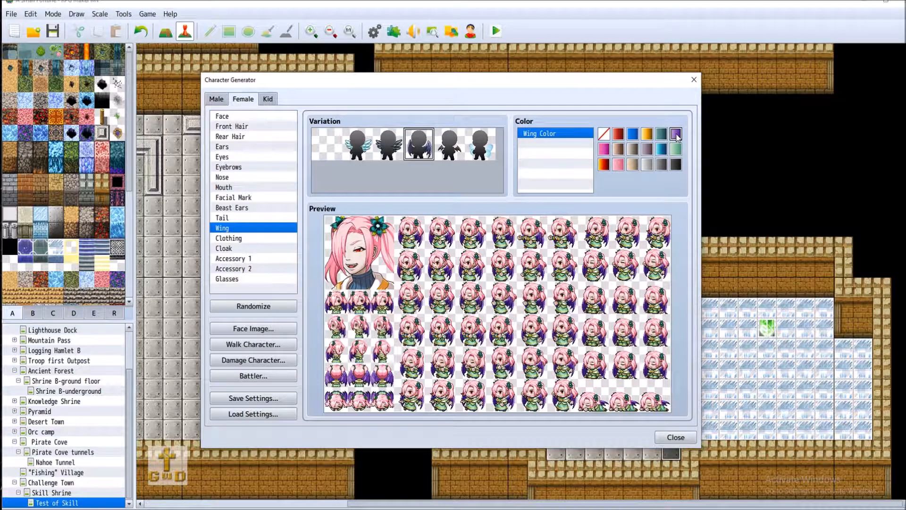
pyautogui.click(662, 136)
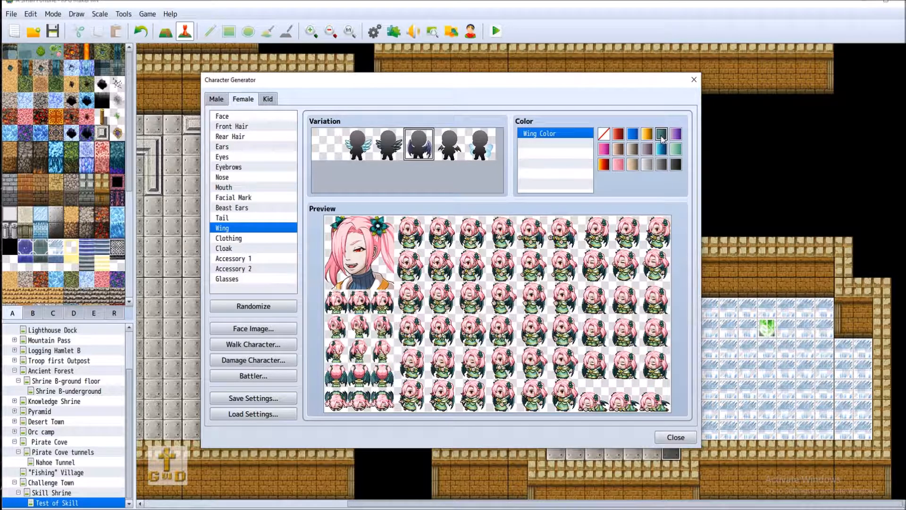
# Step: Try the yellow outfit on the character and settle on the bare-shouldered light outfit next to it
pyautogui.click(263, 239)
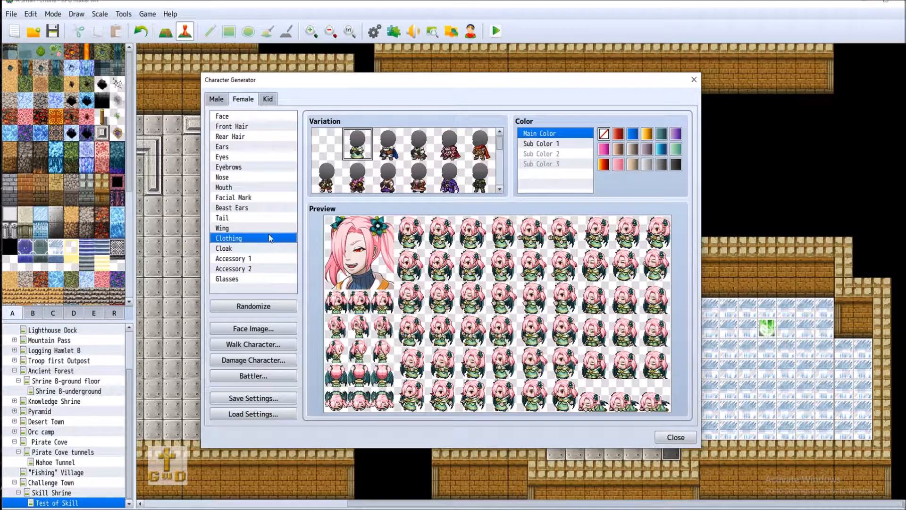
pyautogui.scroll(-3, 487, 152)
pyautogui.scroll(-2, 487, 152)
pyautogui.click(380, 167)
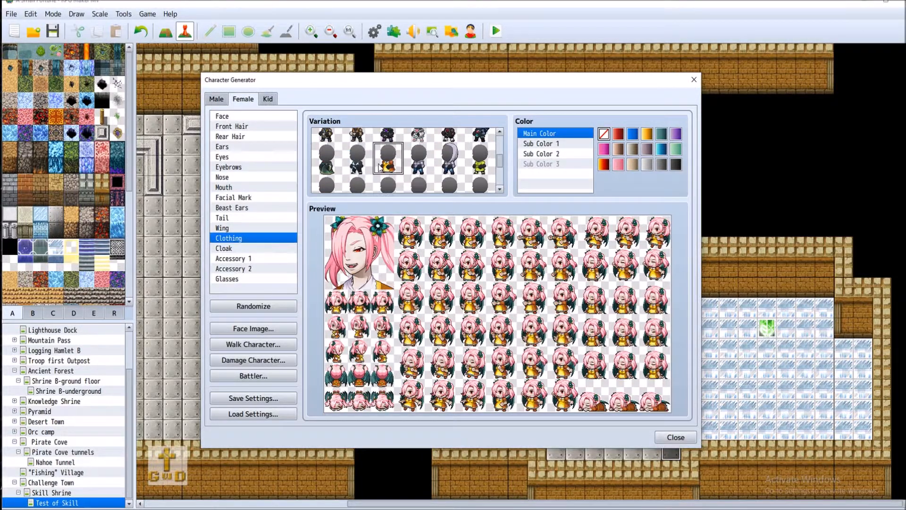
pyautogui.click(348, 163)
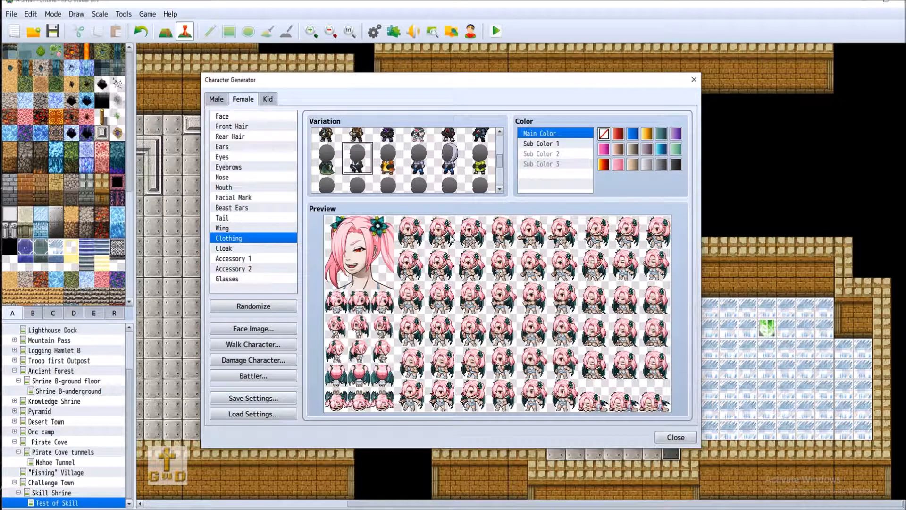
pyautogui.scroll(1, 381, 167)
pyautogui.scroll(-1, 382, 167)
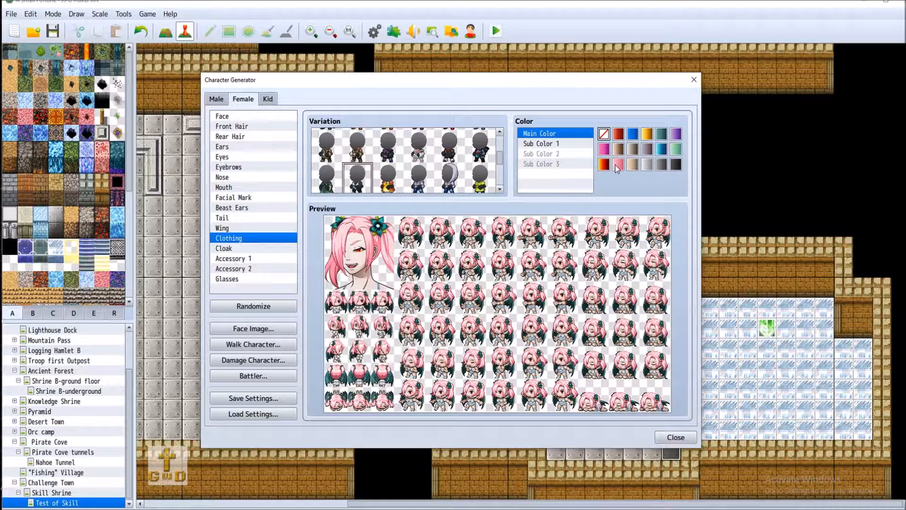
# Step: Compare beige, grey, brown, green, purple, teal, gold and blue as the outfit's main color and settle on the cyan-blue
pyautogui.click(633, 164)
pyautogui.click(647, 165)
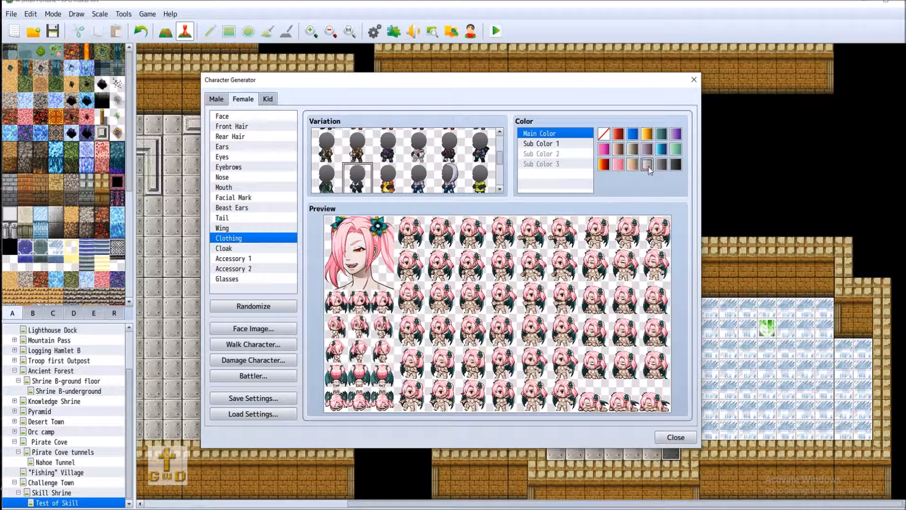
pyautogui.click(662, 165)
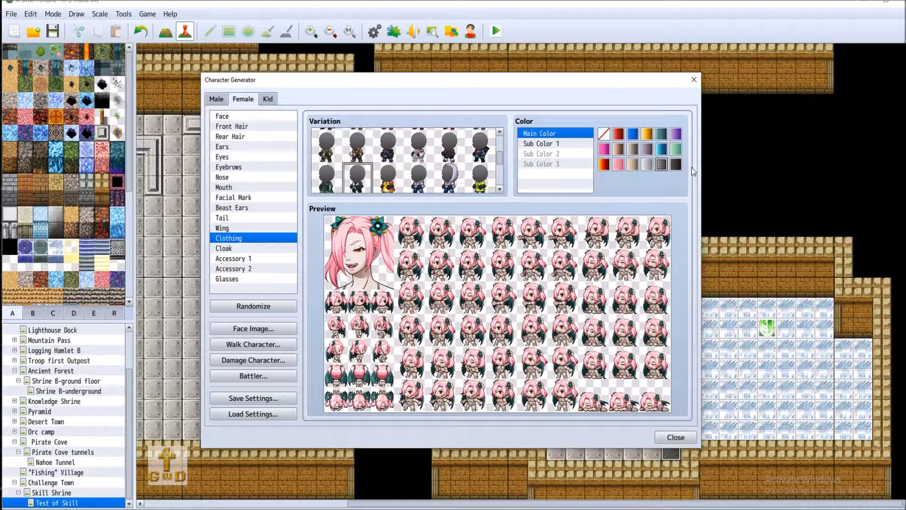
pyautogui.click(618, 149)
pyautogui.click(632, 149)
pyautogui.click(646, 149)
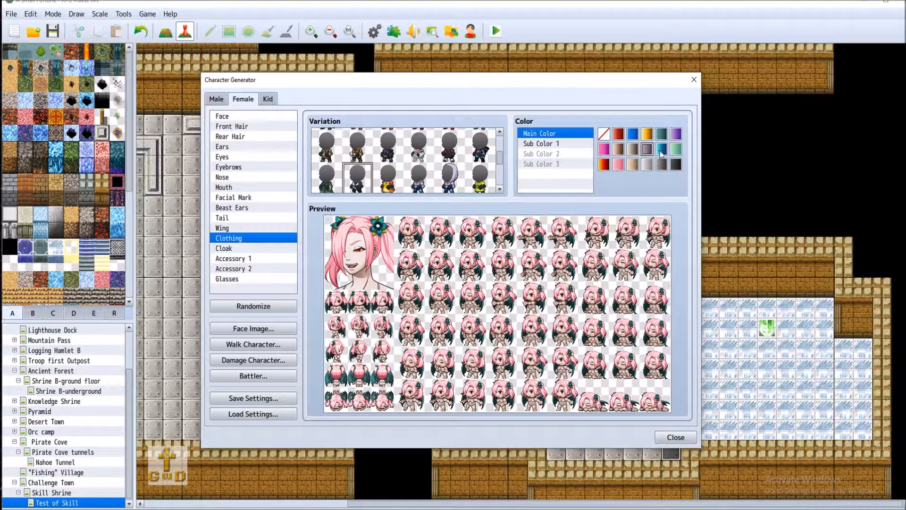
pyautogui.click(661, 149)
pyautogui.click(675, 149)
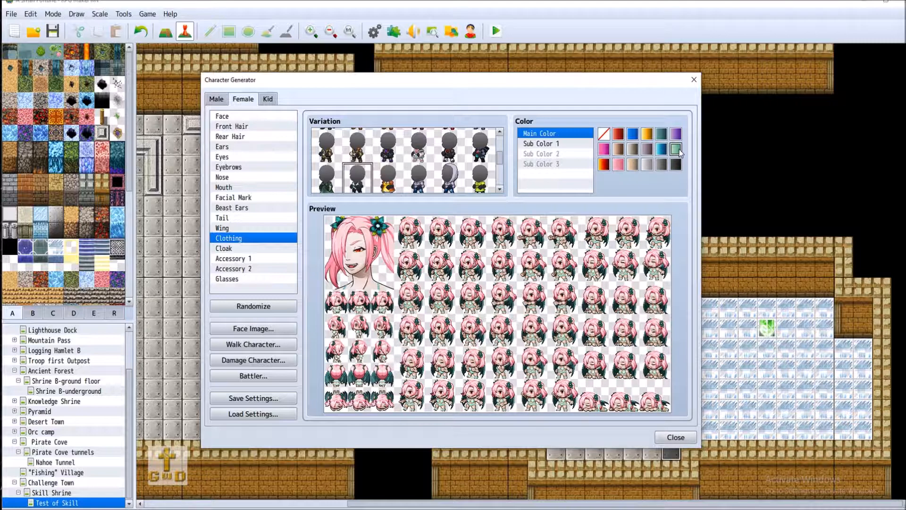
pyautogui.click(676, 134)
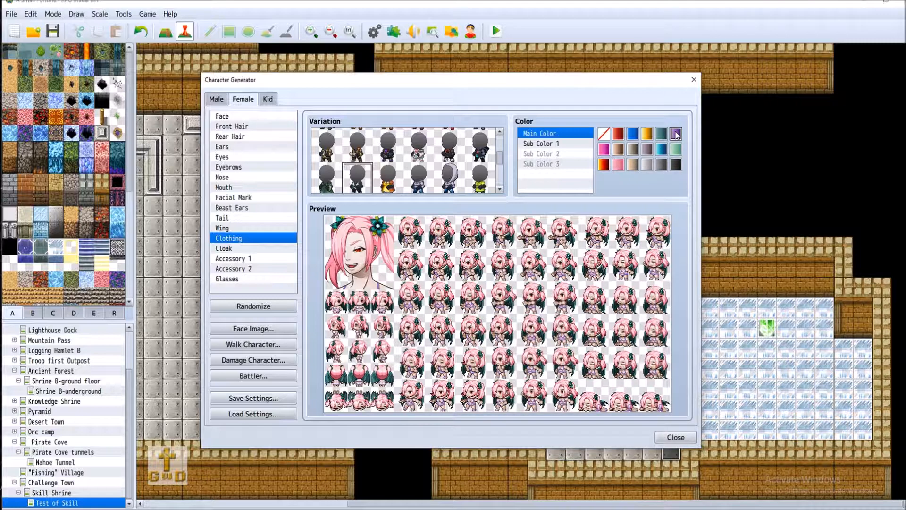
pyautogui.click(662, 134)
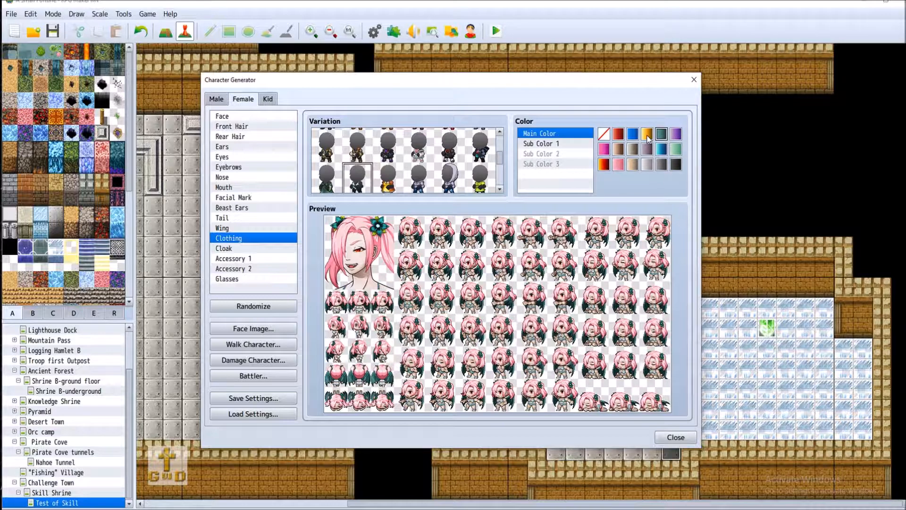
pyautogui.click(647, 137)
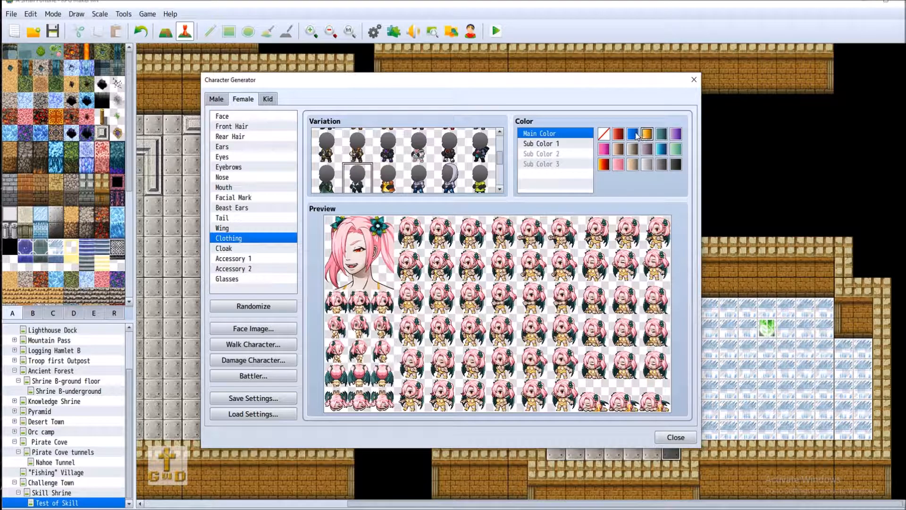
pyautogui.click(633, 134)
pyautogui.click(660, 151)
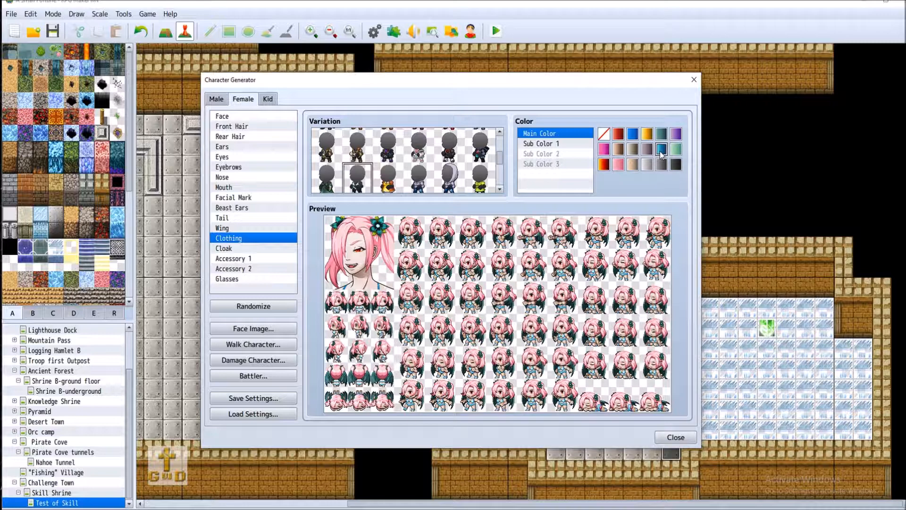
# Step: Try blue as the outfit's Sub Color 1 and set it to gold
pyautogui.click(568, 144)
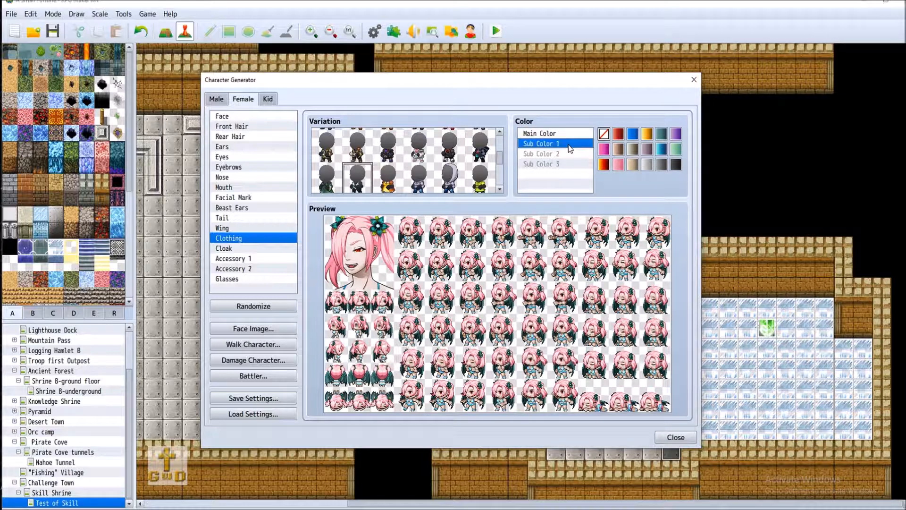
pyautogui.click(636, 136)
pyautogui.click(647, 136)
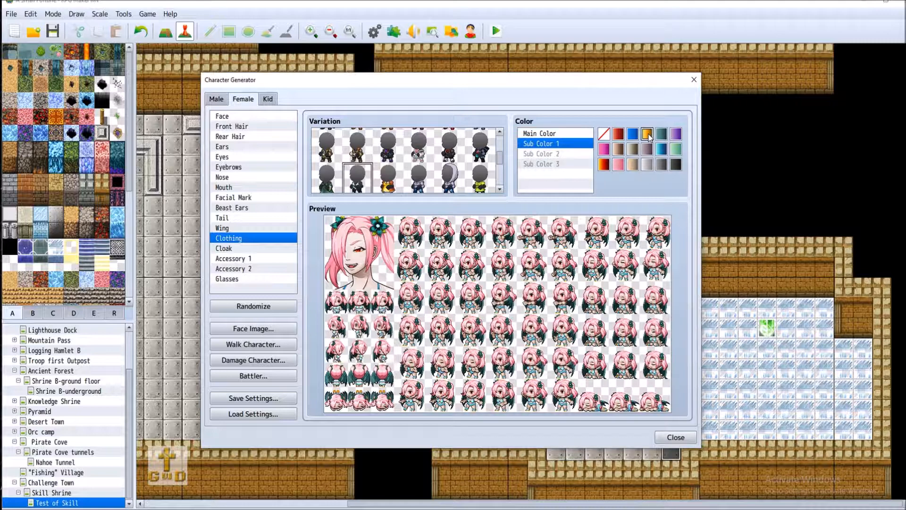
pyautogui.click(557, 134)
# Step: Check the cloak variations without adding one and change the character's wing color to purple
pyautogui.click(246, 249)
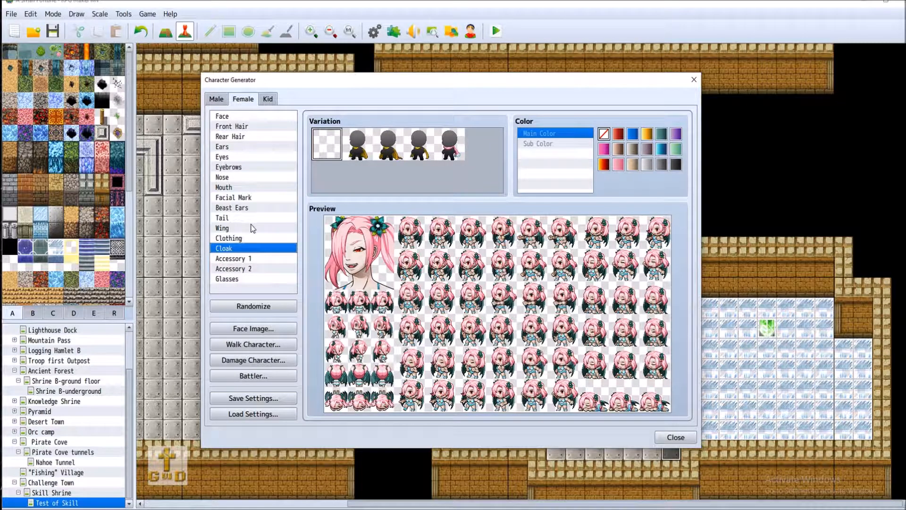
pyautogui.click(254, 229)
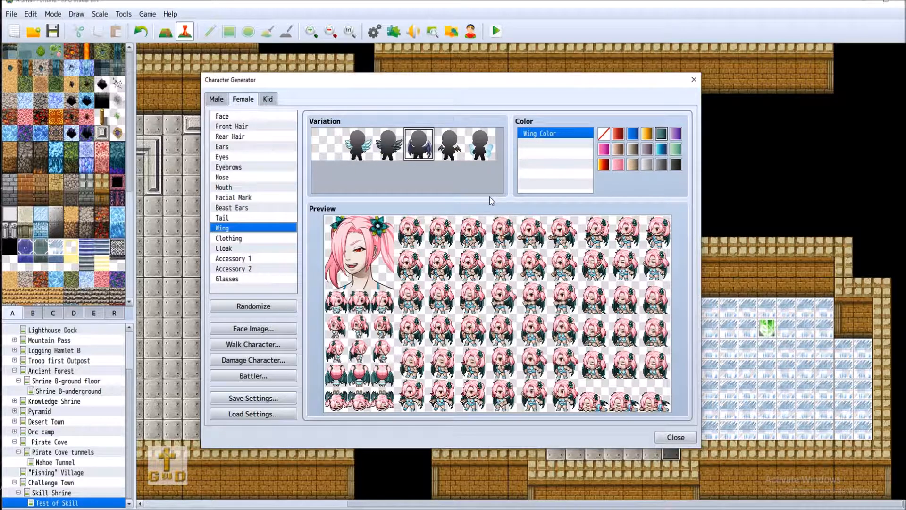
pyautogui.click(676, 135)
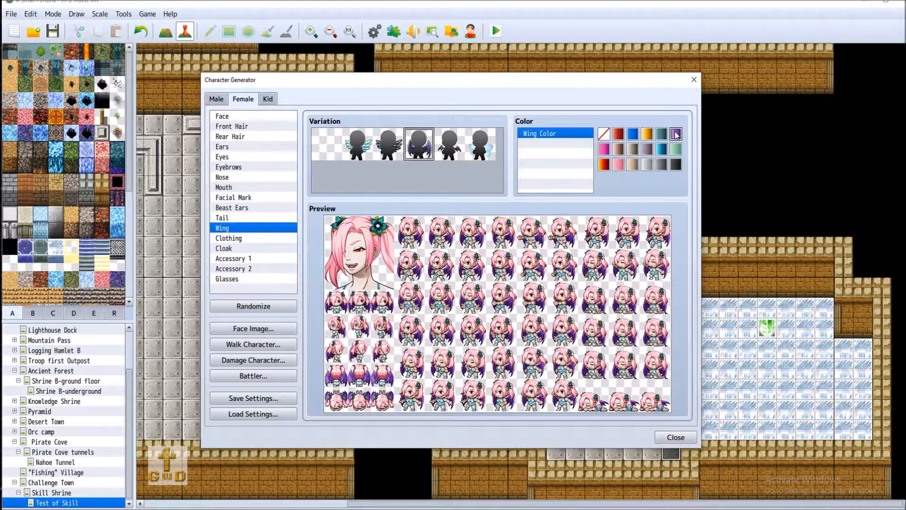
# Step: Add the earring variation from Accessory 1 to the pink-haired winged character and close the generator
pyautogui.click(249, 259)
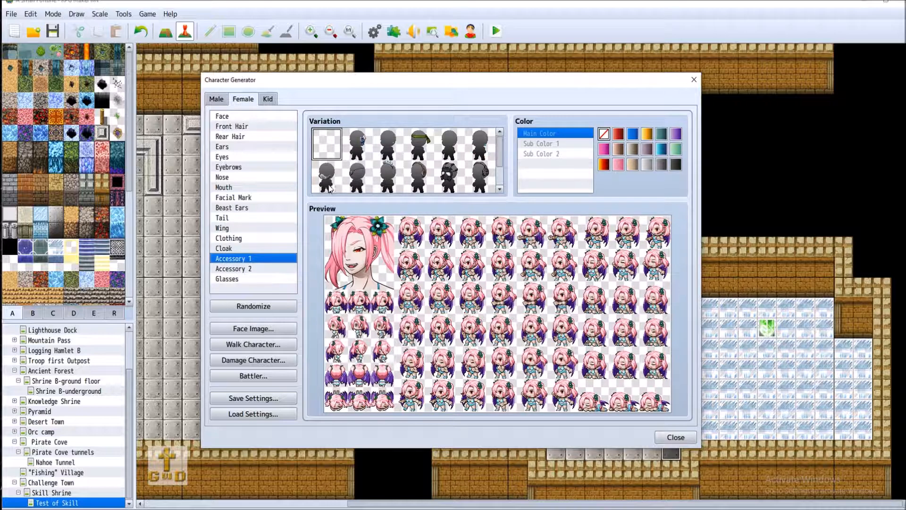
pyautogui.click(396, 177)
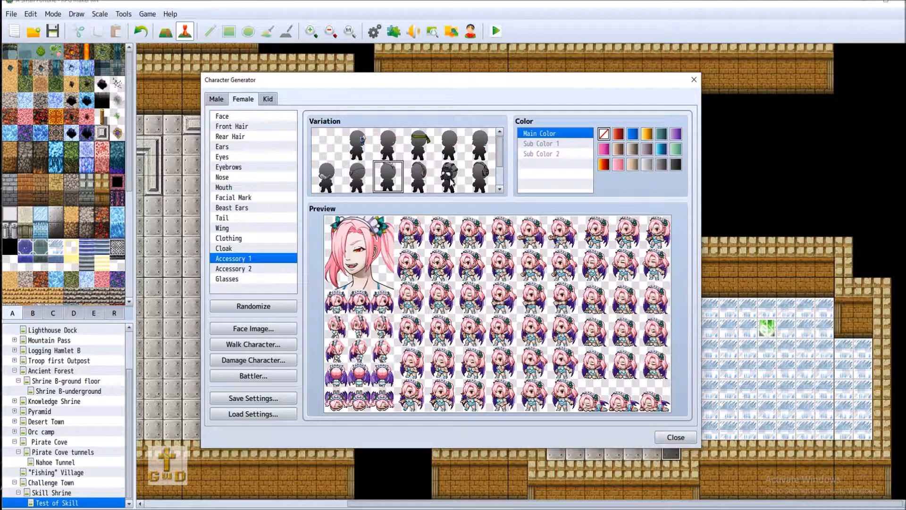
pyautogui.click(482, 154)
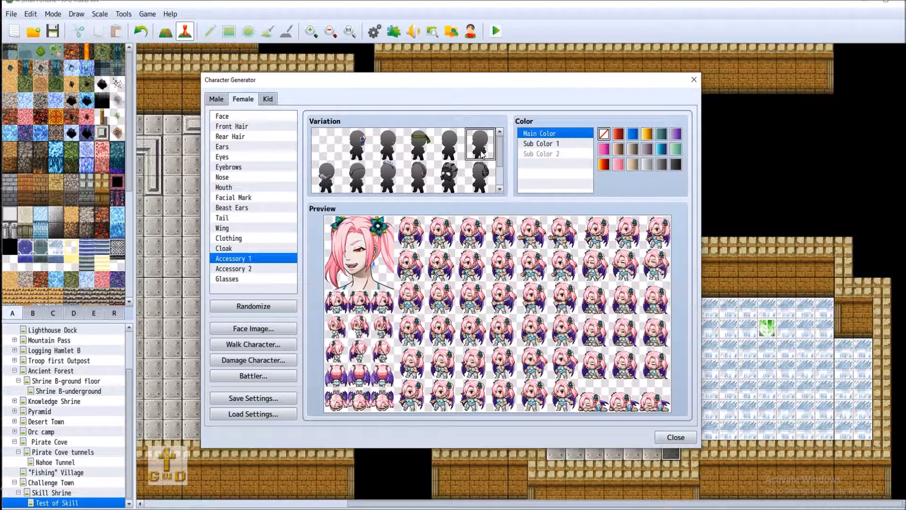
pyautogui.click(675, 438)
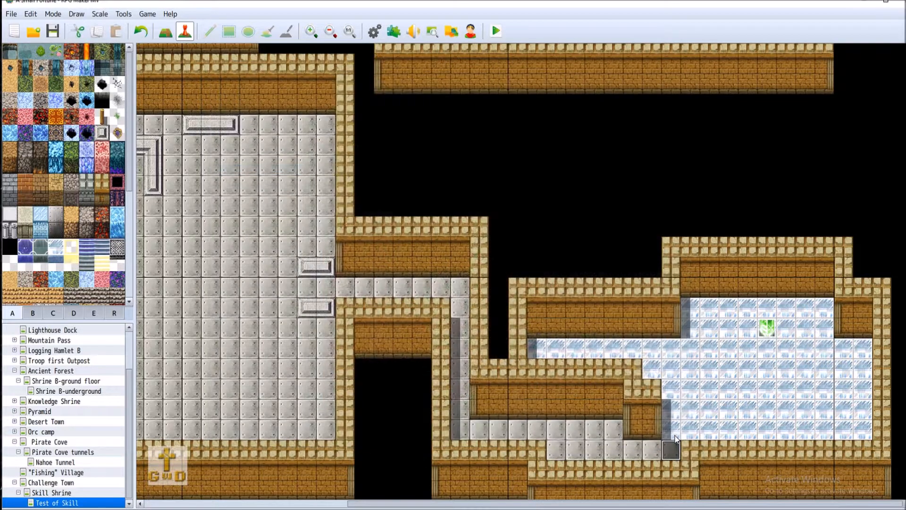
# Step: Set the image on page 2 of the Skill Shrine Fight event to the pink-haired winged sprite from Monster 2 and save the event
pyautogui.rightClick(674, 450)
pyautogui.click(685, 454)
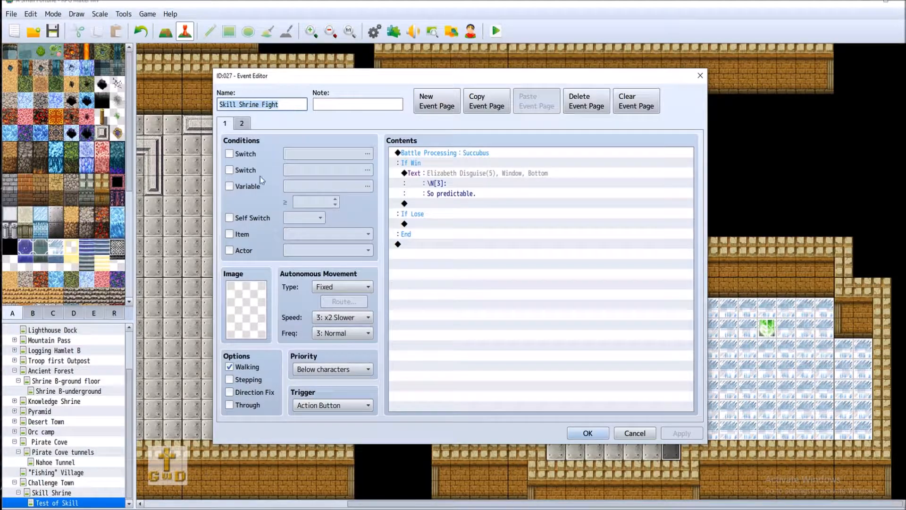
pyautogui.click(242, 123)
pyautogui.doubleClick(246, 309)
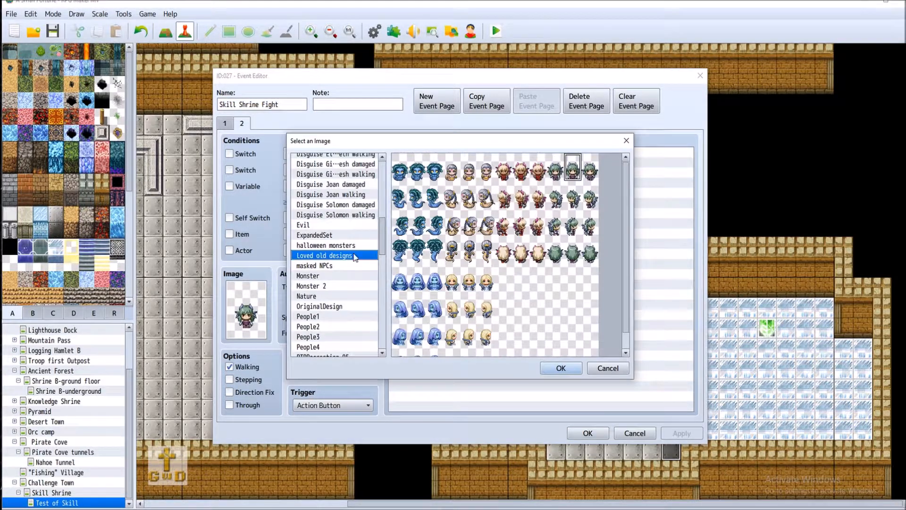
pyautogui.click(340, 285)
pyautogui.click(533, 257)
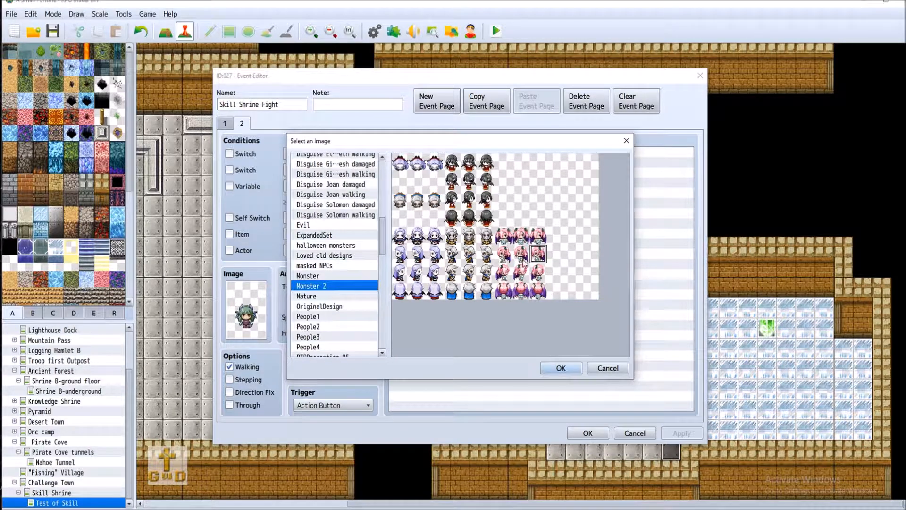
pyautogui.doubleClick(535, 235)
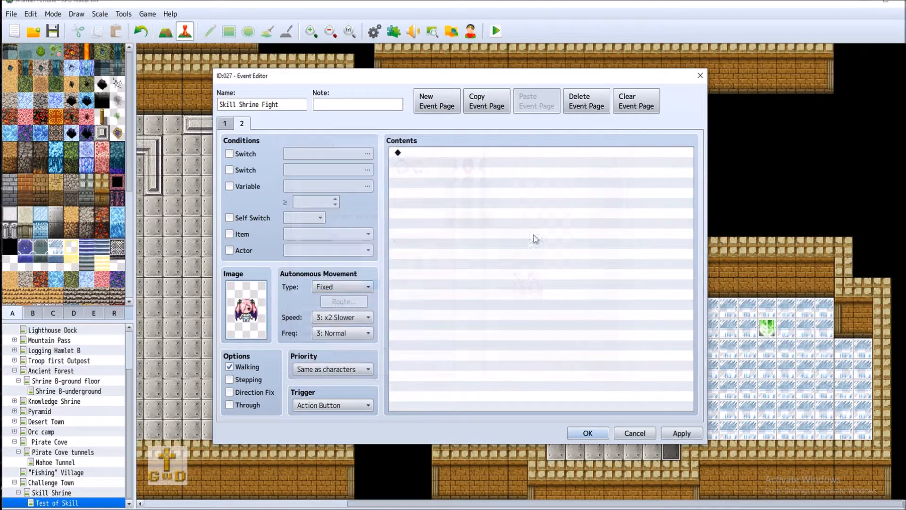
pyautogui.click(598, 433)
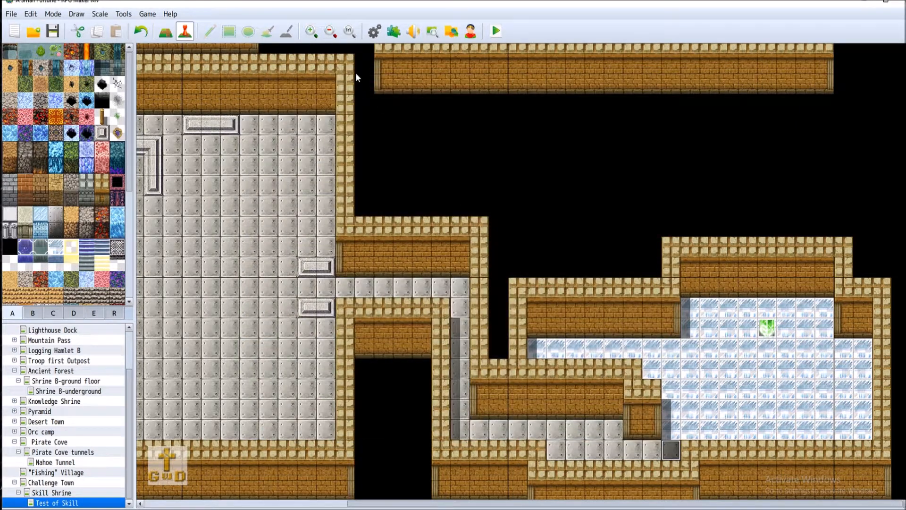
# Step: Review the Succubus enemy's image and settings in the database without changing them
pyautogui.press('F9')
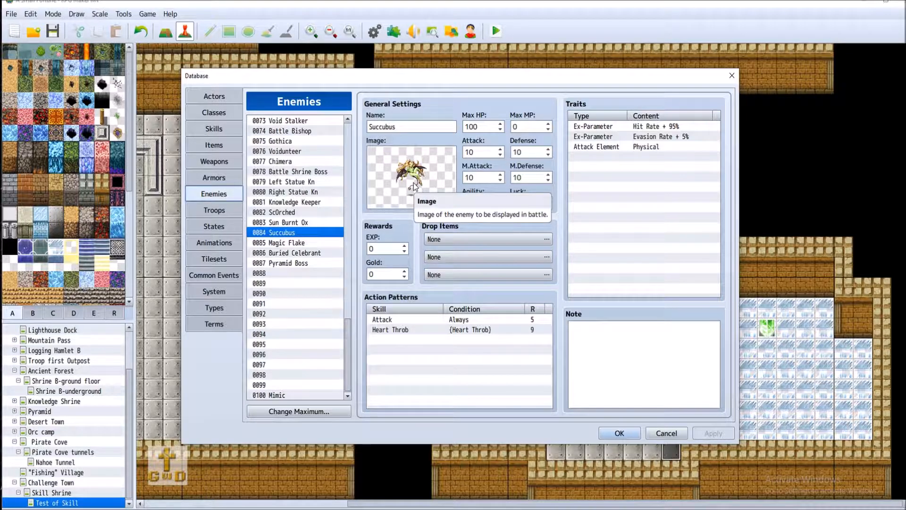
pyautogui.click(666, 433)
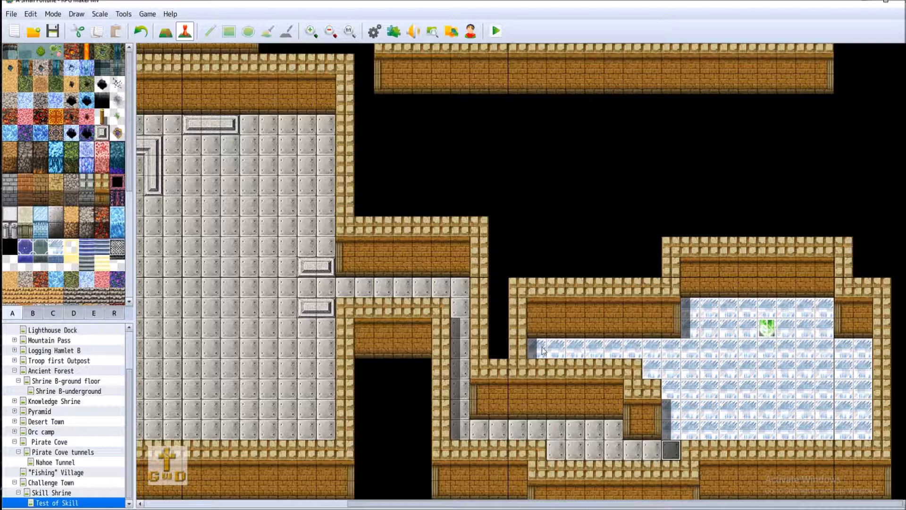
# Step: Inspect the movement route of the event on the ice room's corridor entrance tile
pyautogui.scroll(2, 527, 283)
pyautogui.scroll(5, 203, 71)
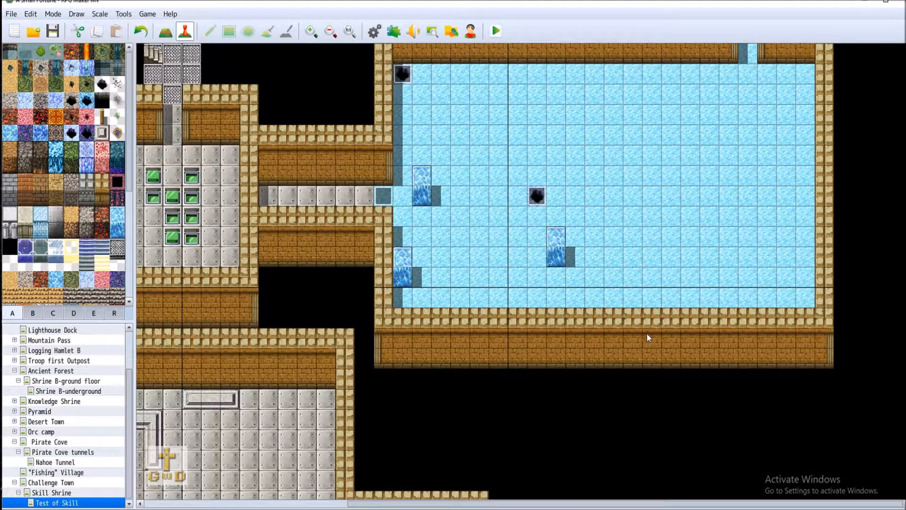
pyautogui.scroll(-4, 647, 331)
pyautogui.scroll(-2, 610, 340)
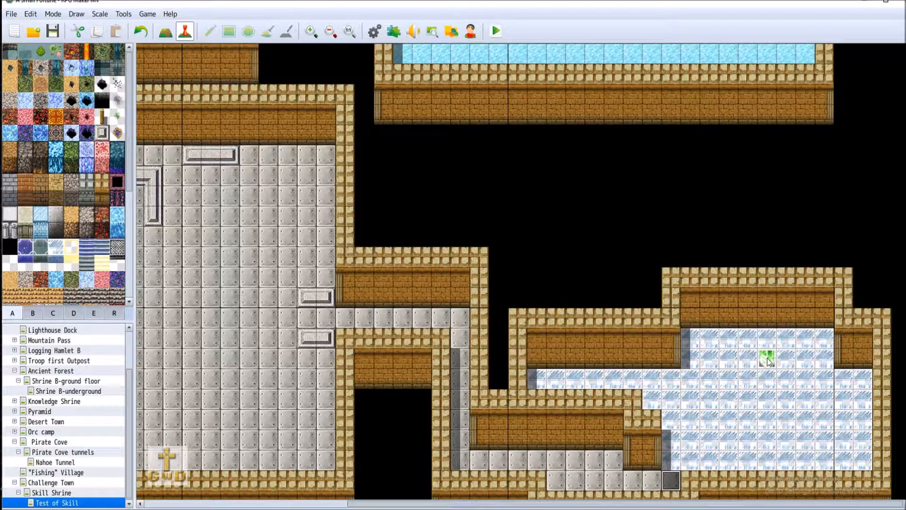
pyautogui.scroll(5, 755, 358)
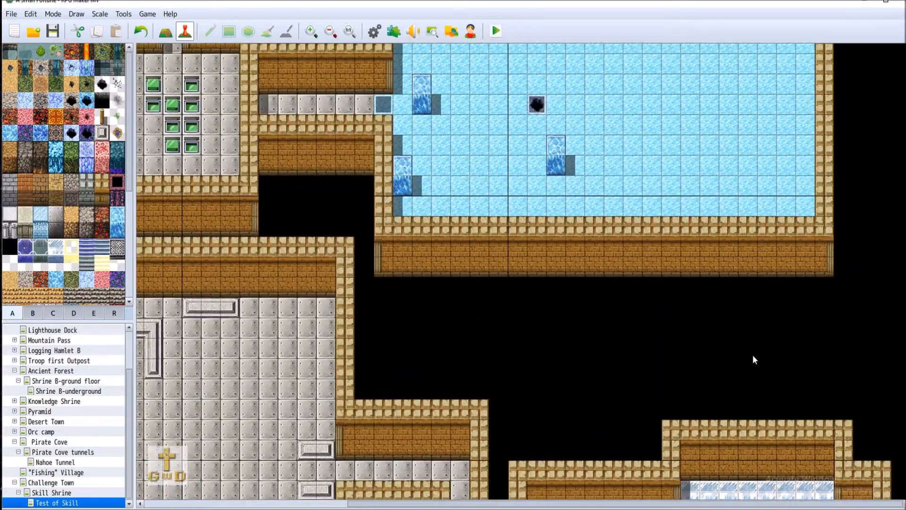
pyautogui.scroll(1, 752, 353)
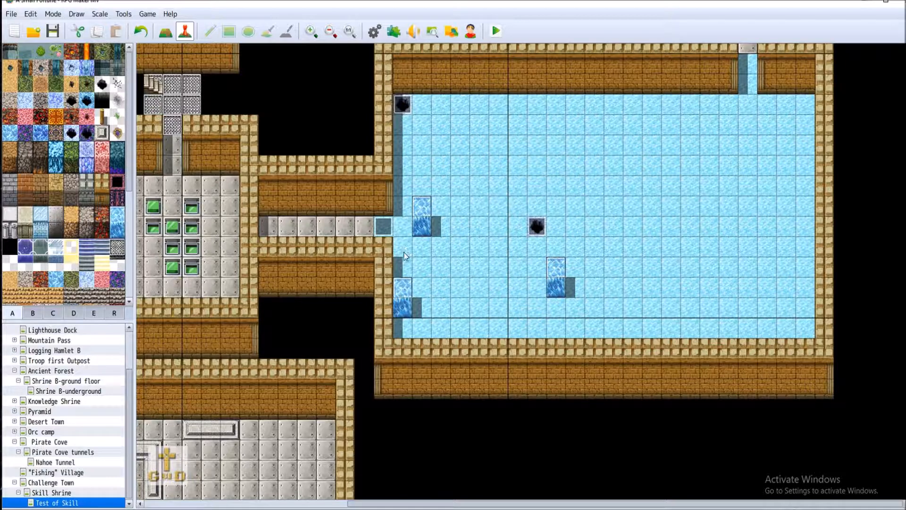
pyautogui.rightClick(386, 230)
pyautogui.click(431, 233)
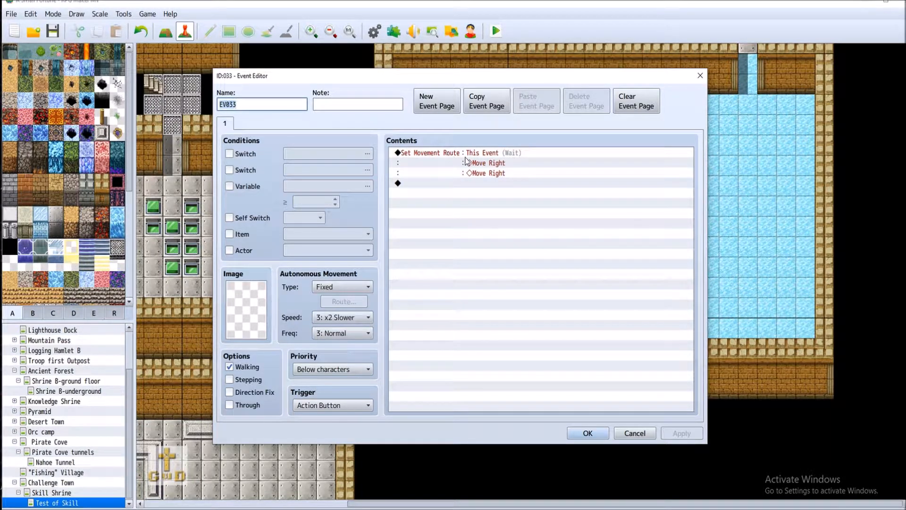
pyautogui.click(634, 433)
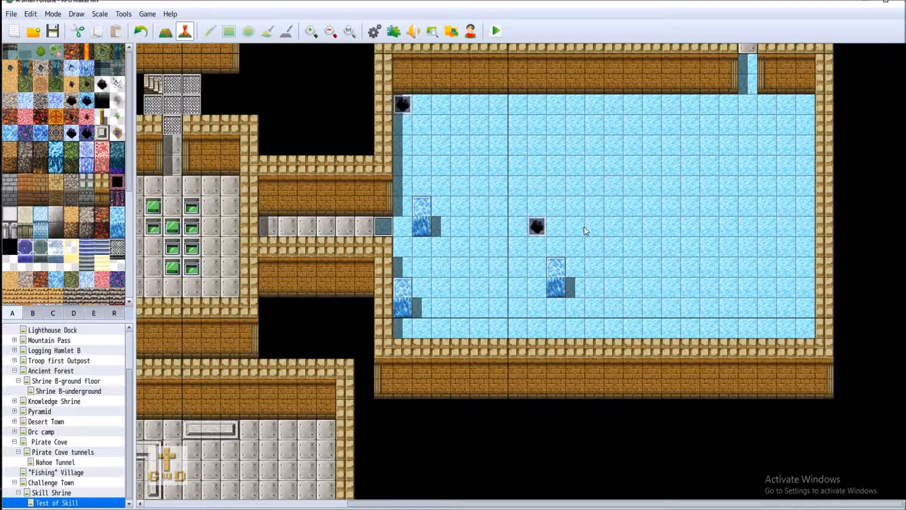
# Step: Remove the movement-route event from the ice room's entrance and repaint that tile with the corridor's metal floor
pyautogui.rightClick(386, 222)
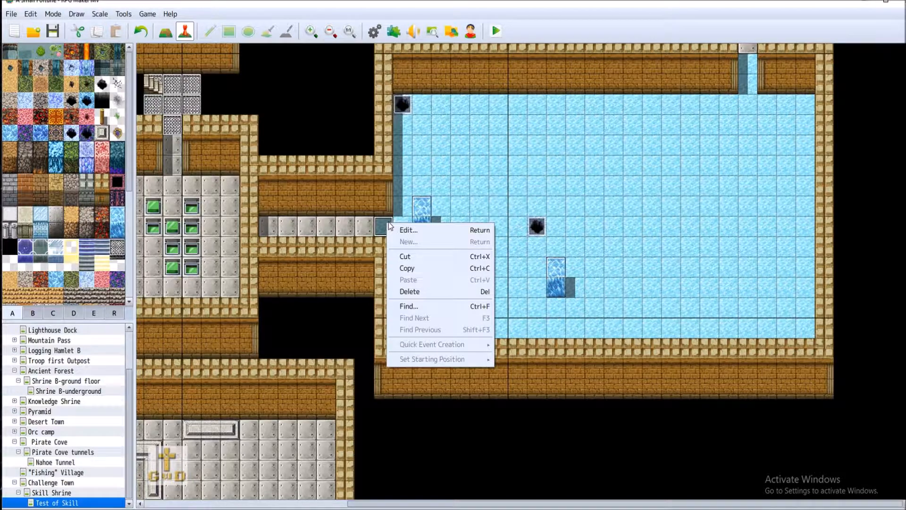
pyautogui.click(421, 269)
pyautogui.scroll(-3, 40, 285)
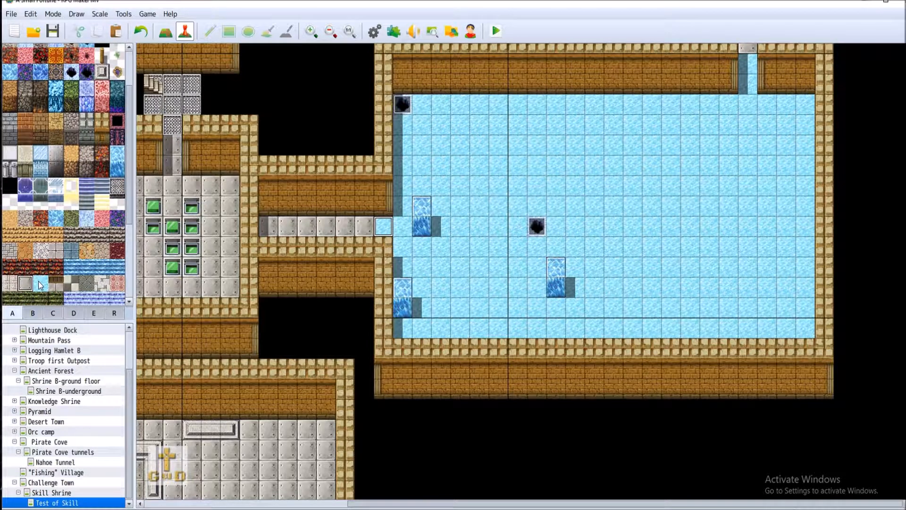
pyautogui.click(165, 32)
pyautogui.click(389, 228)
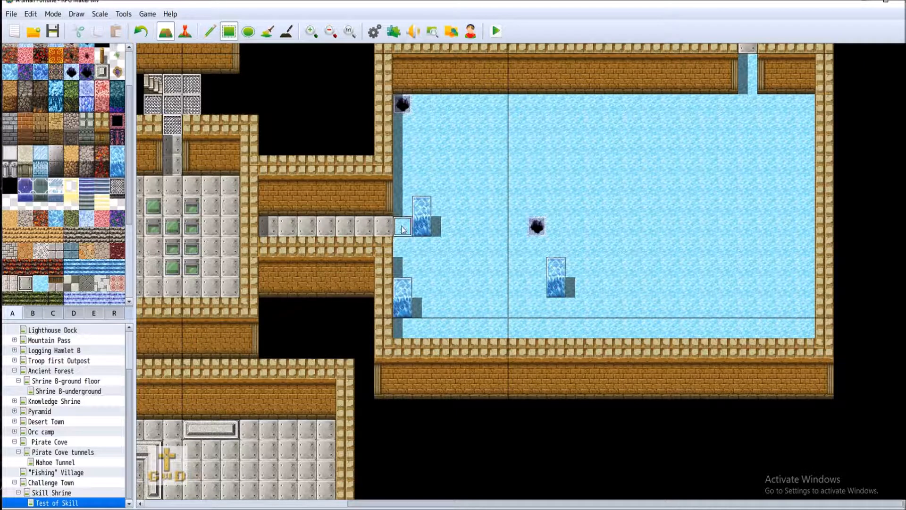
pyautogui.click(185, 31)
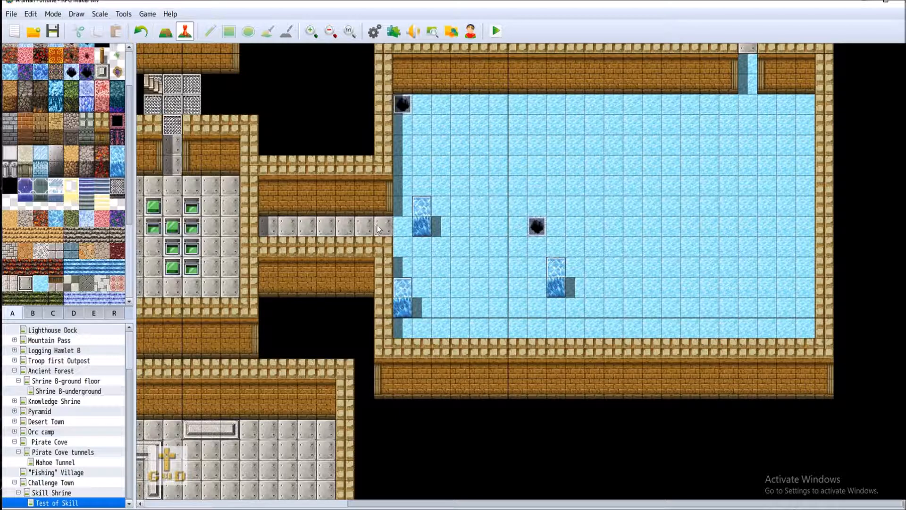
# Step: Create a new event on the ice tile directly above the one beside the corridor entrance
pyautogui.rightClick(400, 211)
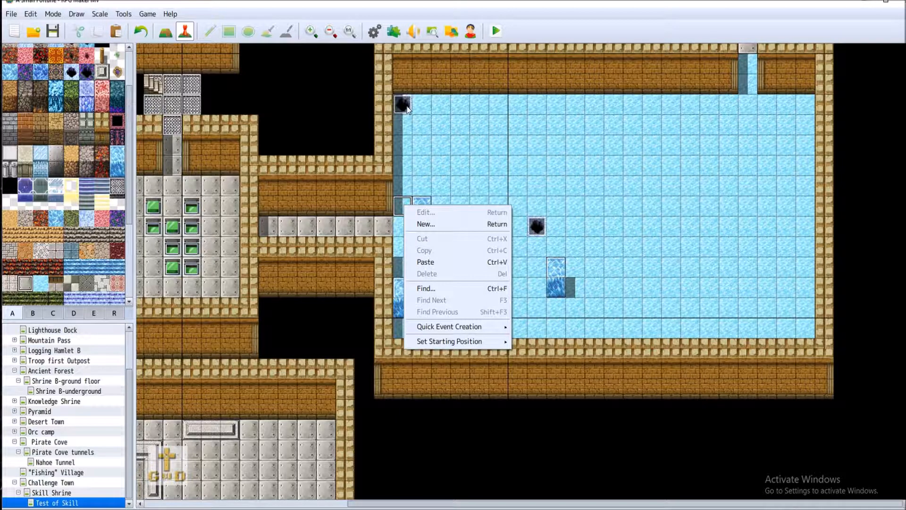
pyautogui.click(614, 240)
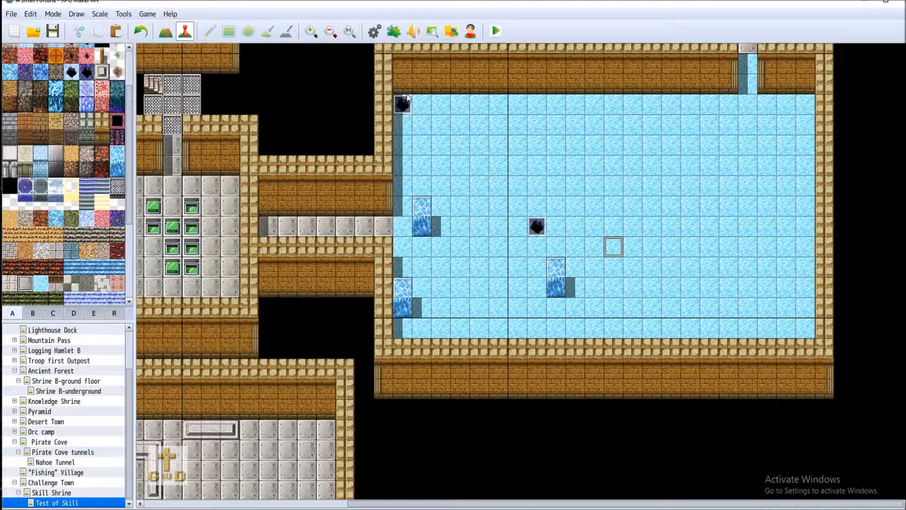
pyautogui.rightClick(405, 201)
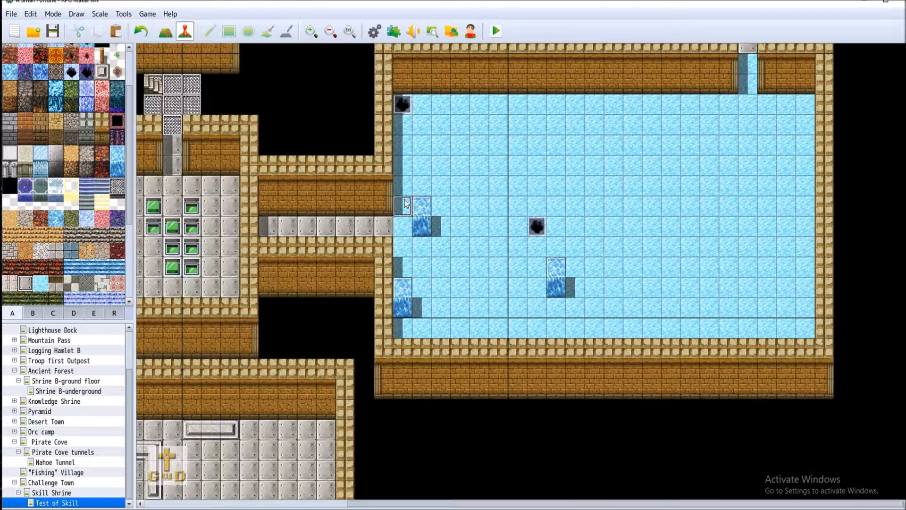
pyautogui.click(426, 218)
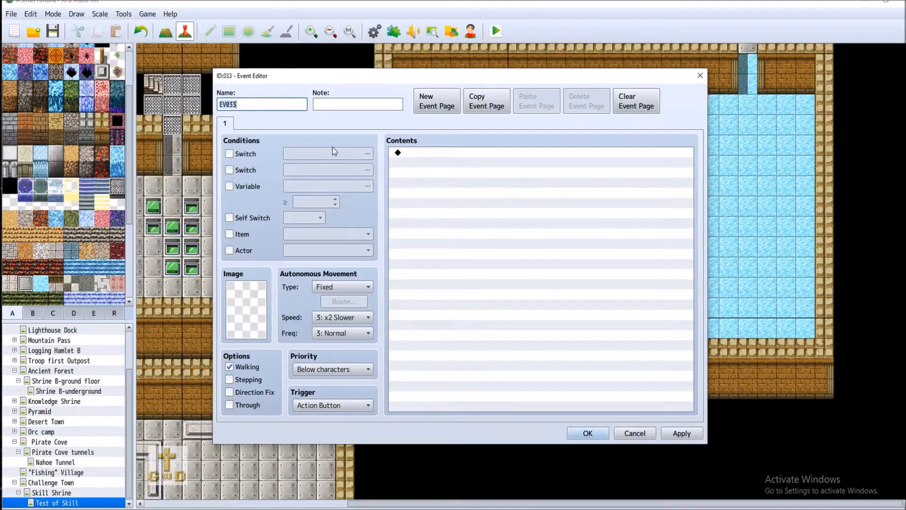
# Step: Add a Set Movement Route command for Player with six Move Up steps to the new event and save it
pyautogui.doubleClick(428, 152)
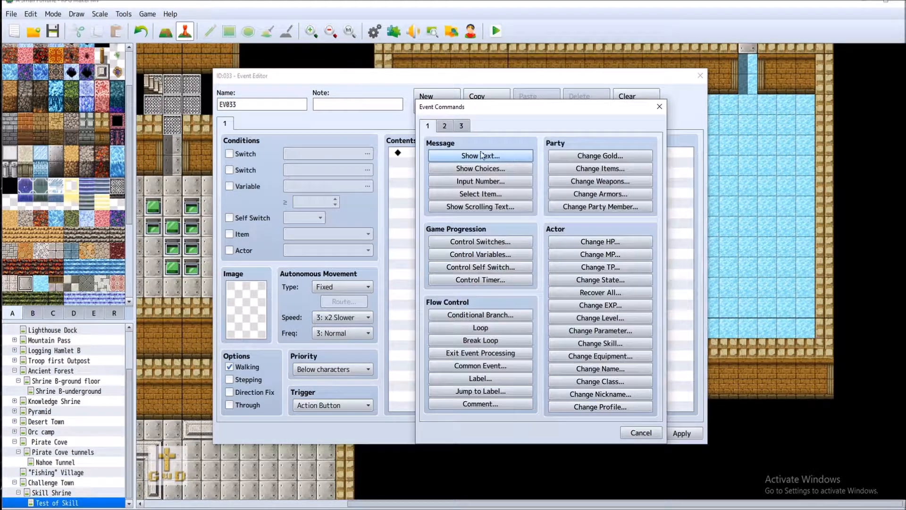
pyautogui.click(445, 125)
pyautogui.click(480, 206)
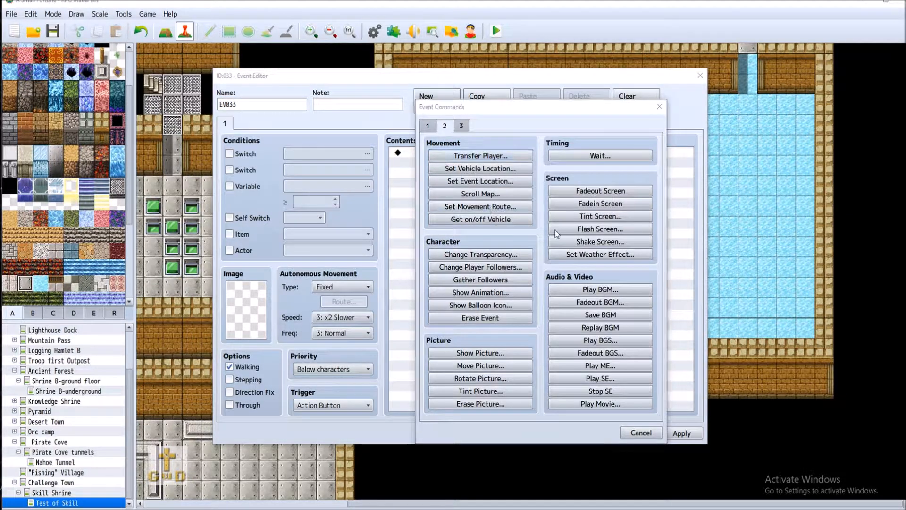
pyautogui.click(394, 177)
pyautogui.click(395, 177)
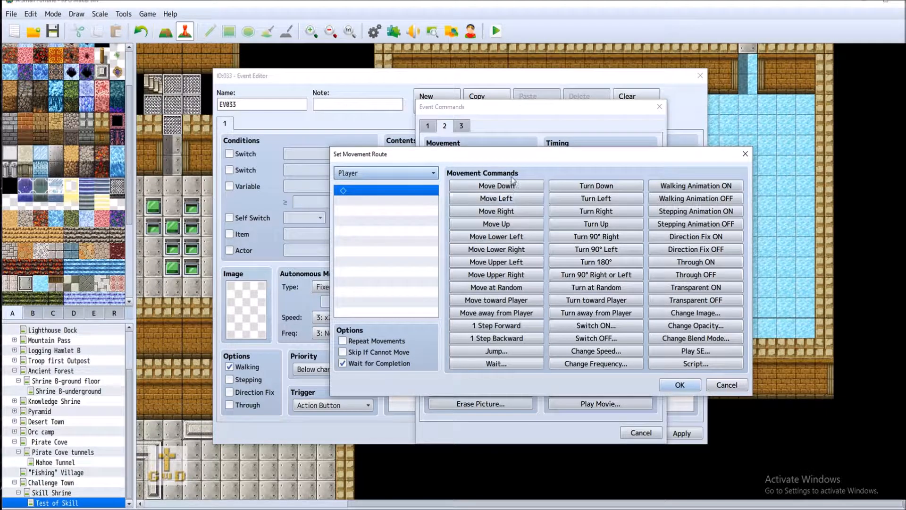
pyautogui.tripleClick(518, 225)
pyautogui.tripleClick(519, 224)
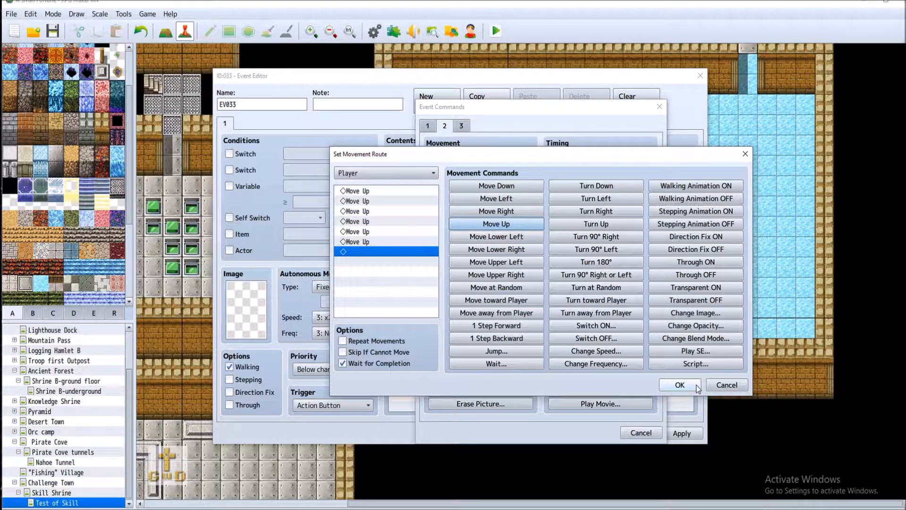
pyautogui.click(696, 384)
pyautogui.click(584, 431)
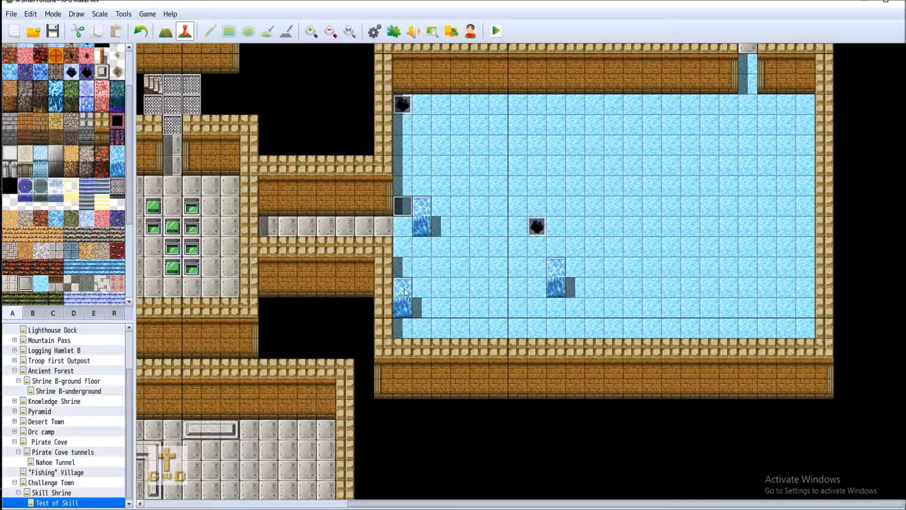
# Step: Create an event on the ice tile directly below the one beside the corridor entrance, with a Set Movement Route for Player of two Move Down steps
pyautogui.click(404, 251)
pyautogui.rightClick(405, 251)
pyautogui.click(415, 270)
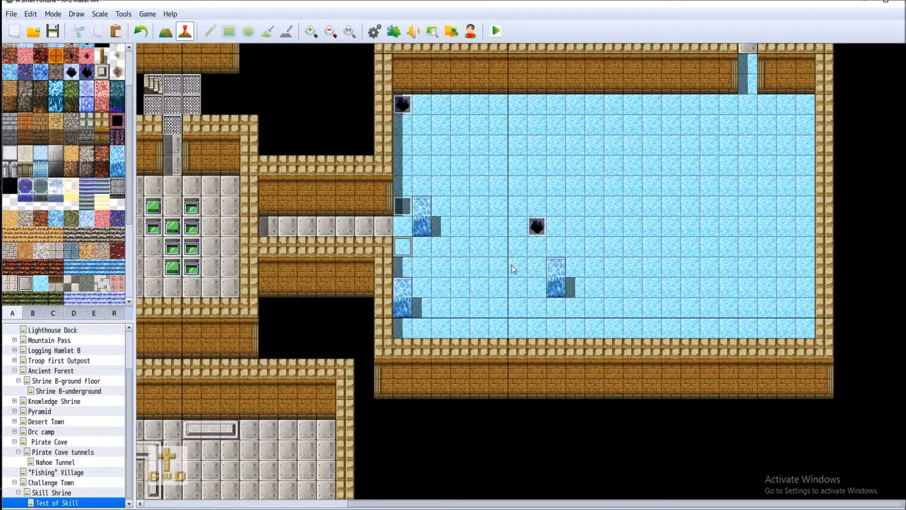
pyautogui.doubleClick(427, 154)
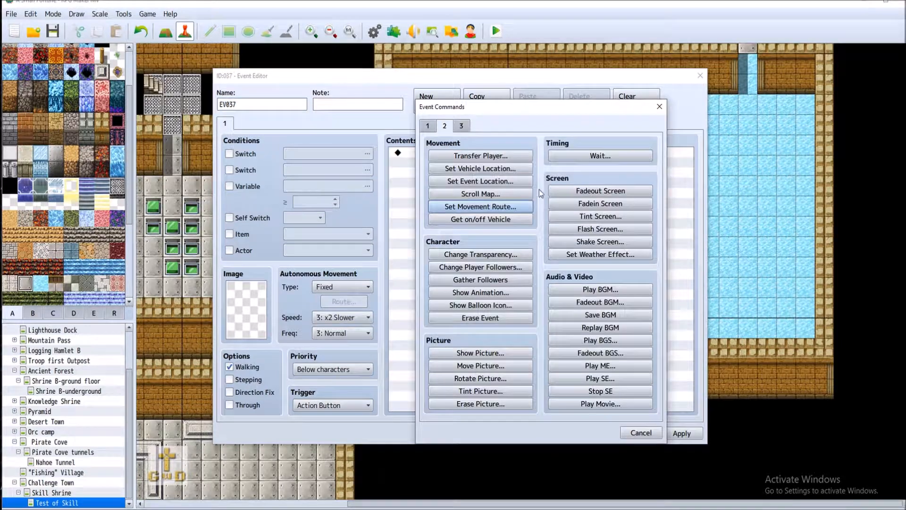
pyautogui.click(479, 207)
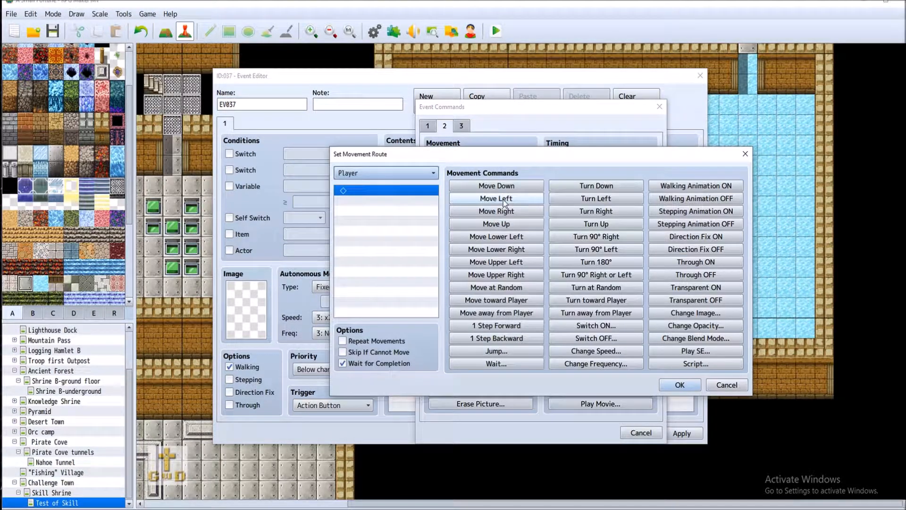
pyautogui.doubleClick(514, 186)
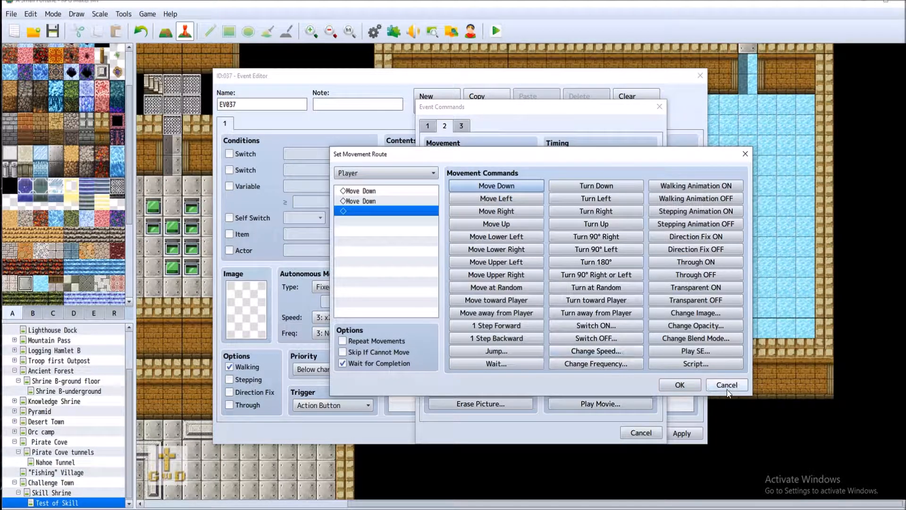
pyautogui.click(679, 385)
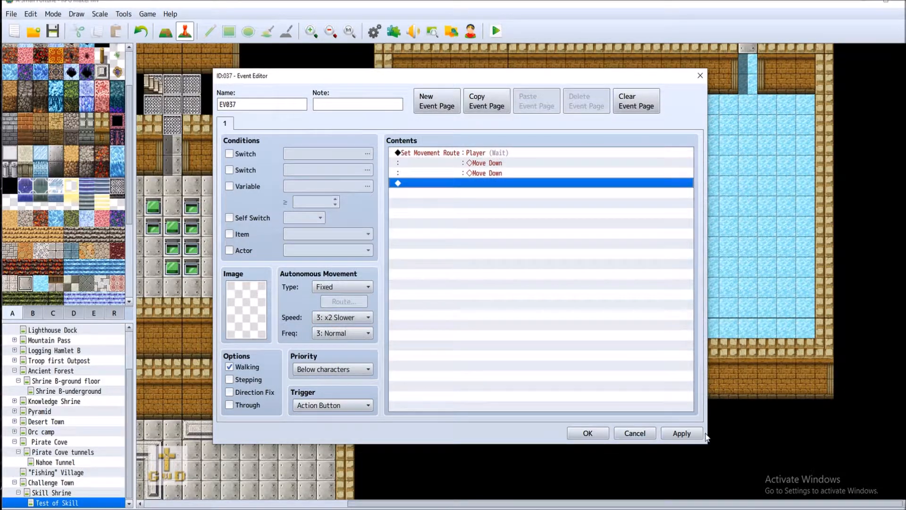
pyautogui.click(584, 429)
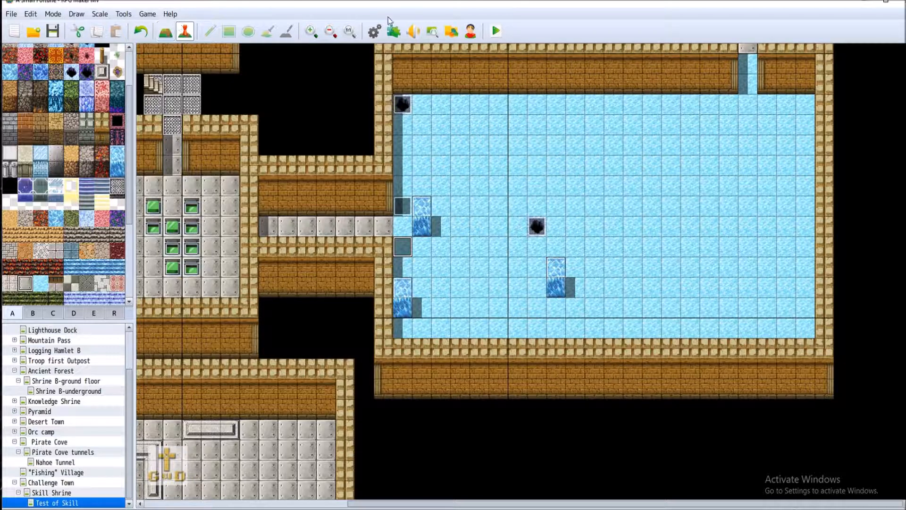
# Step: Toggle the passage setting of the ice block's top tile in the Dungeon tileset and save the database
pyautogui.click(375, 31)
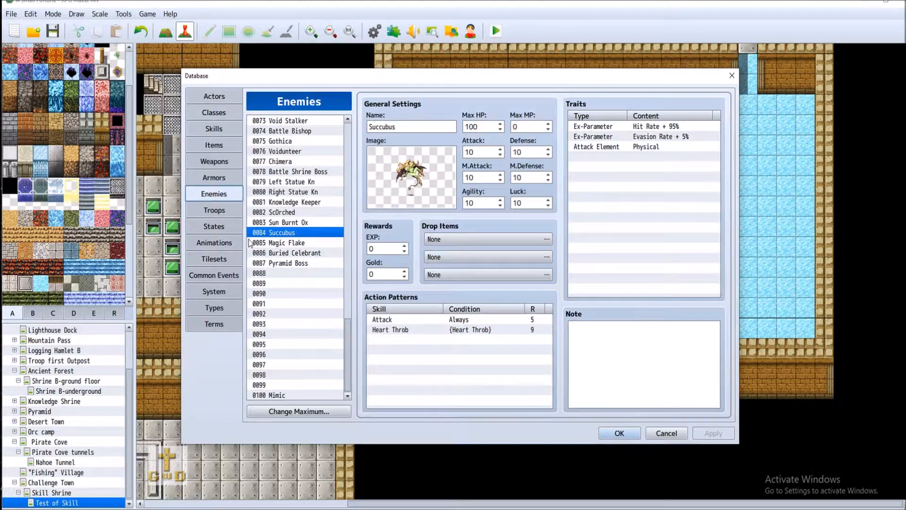
pyautogui.click(221, 257)
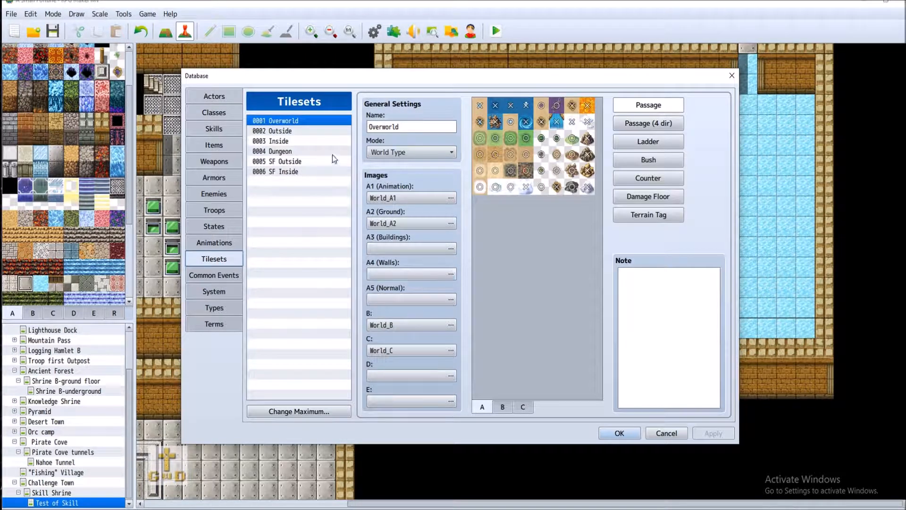
pyautogui.click(293, 151)
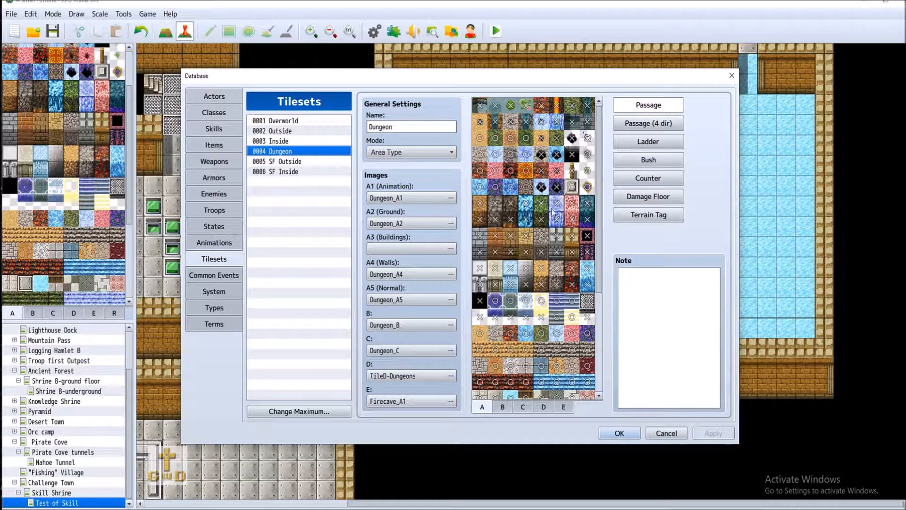
pyautogui.click(589, 268)
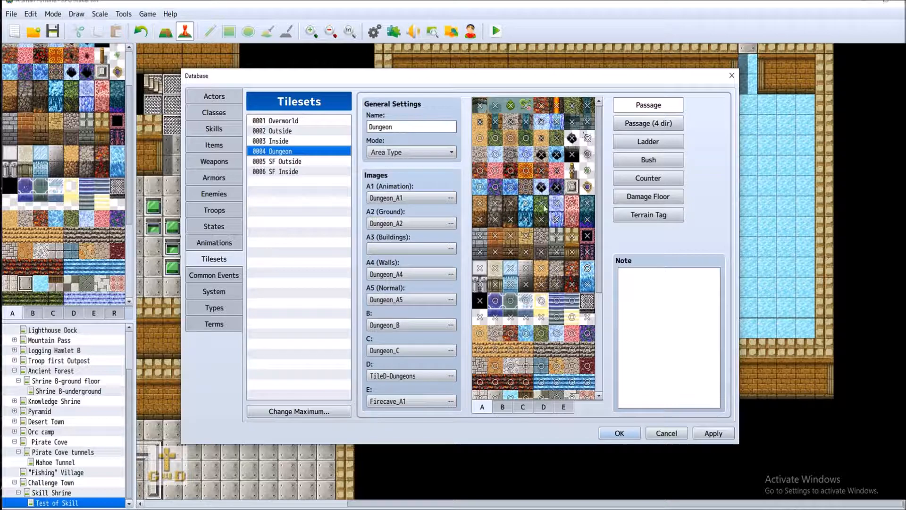
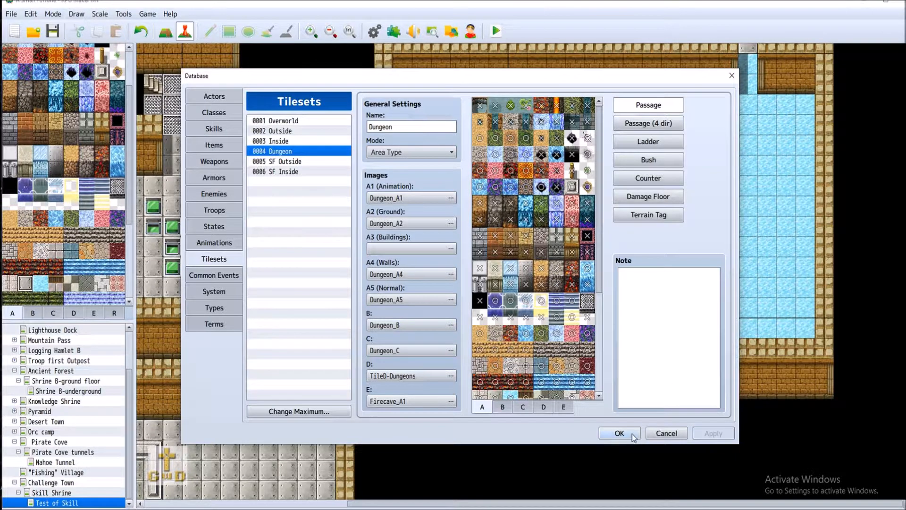
pyautogui.click(619, 433)
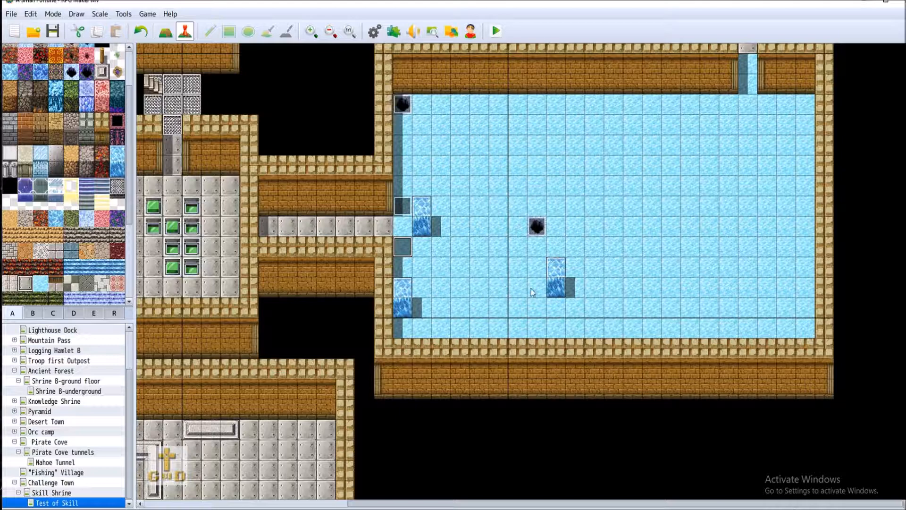
# Step: Create an event on top of the lower-left ice block with a Set Movement Route for Player of seven Move Right steps
pyautogui.doubleClick(410, 285)
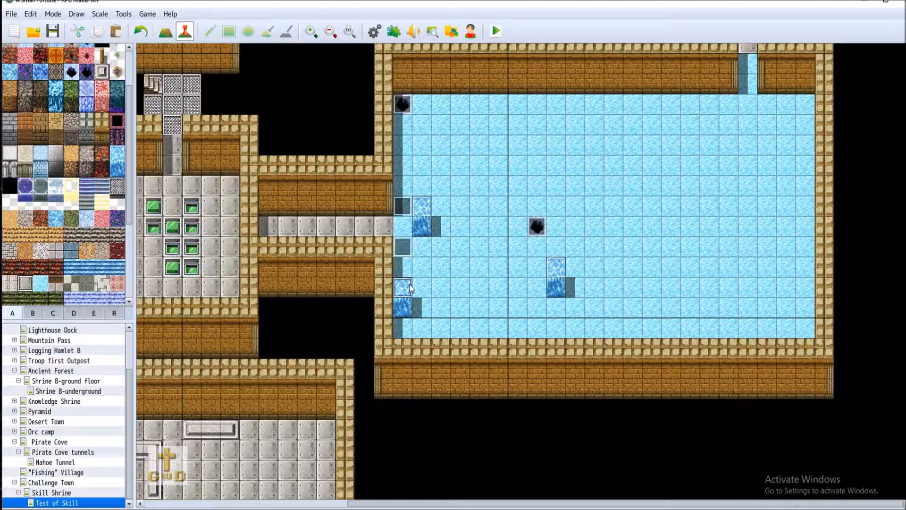
pyautogui.click(472, 154)
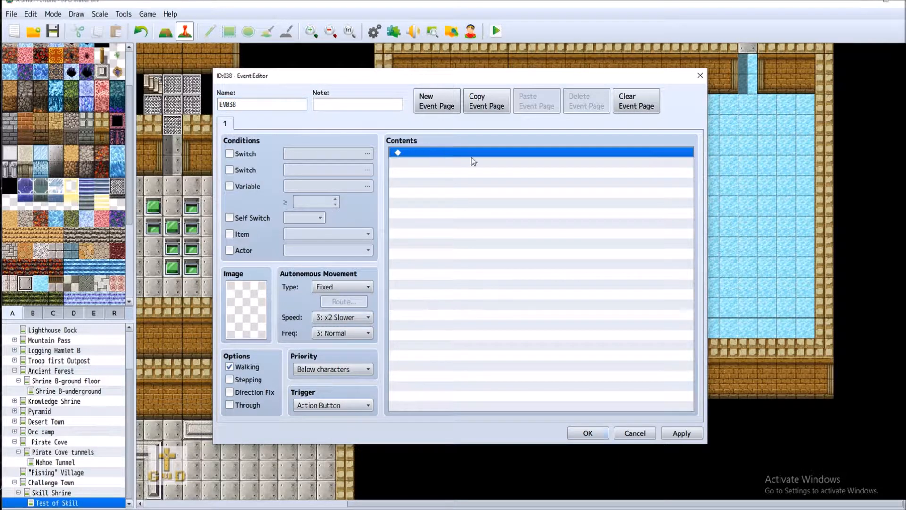
pyautogui.doubleClick(483, 154)
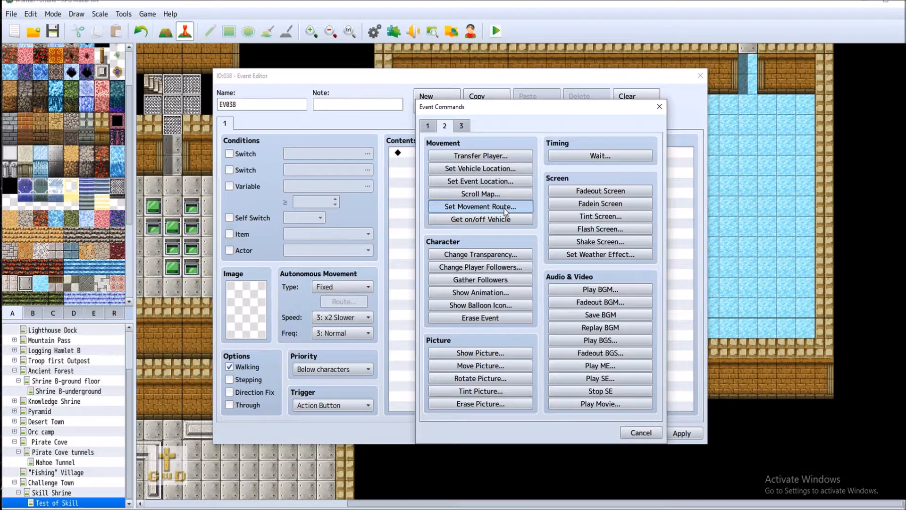
pyautogui.click(483, 208)
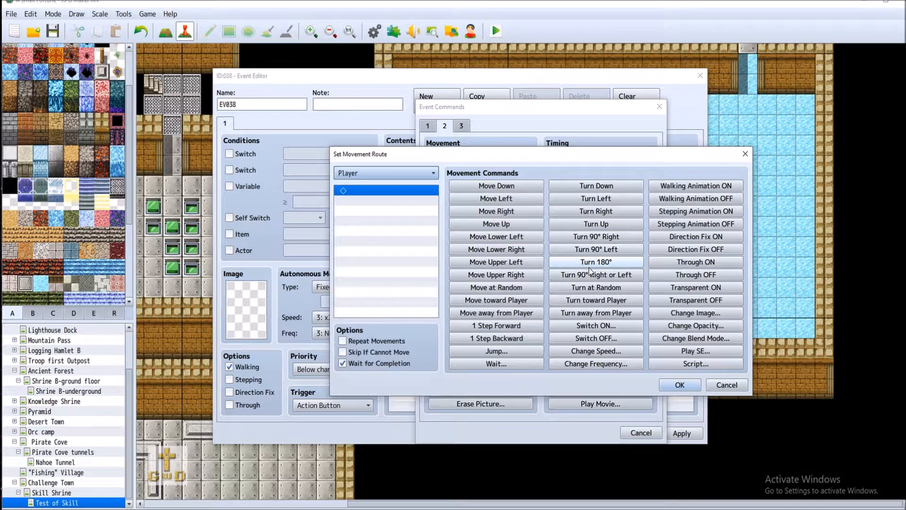
pyautogui.click(527, 213)
pyautogui.click(527, 213)
pyautogui.click(527, 213)
pyautogui.click(527, 213)
pyautogui.click(527, 212)
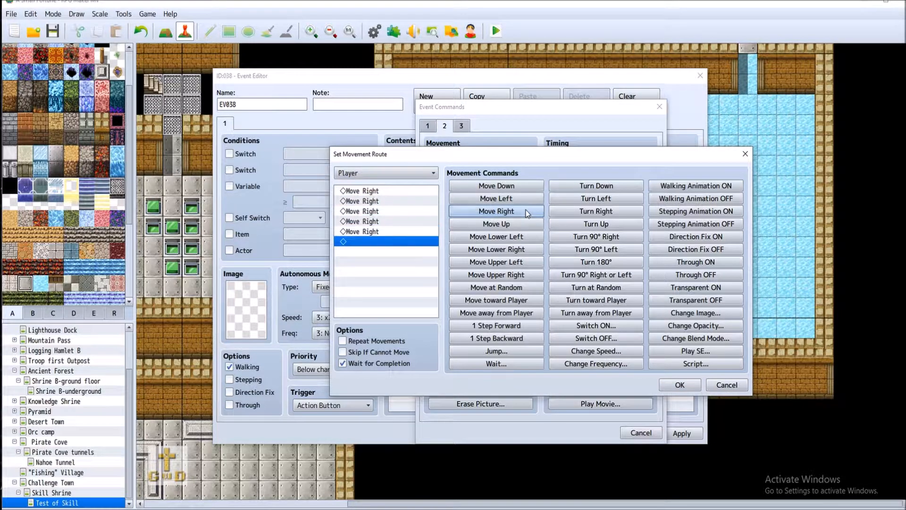
pyautogui.click(527, 212)
pyautogui.click(500, 212)
pyautogui.click(680, 384)
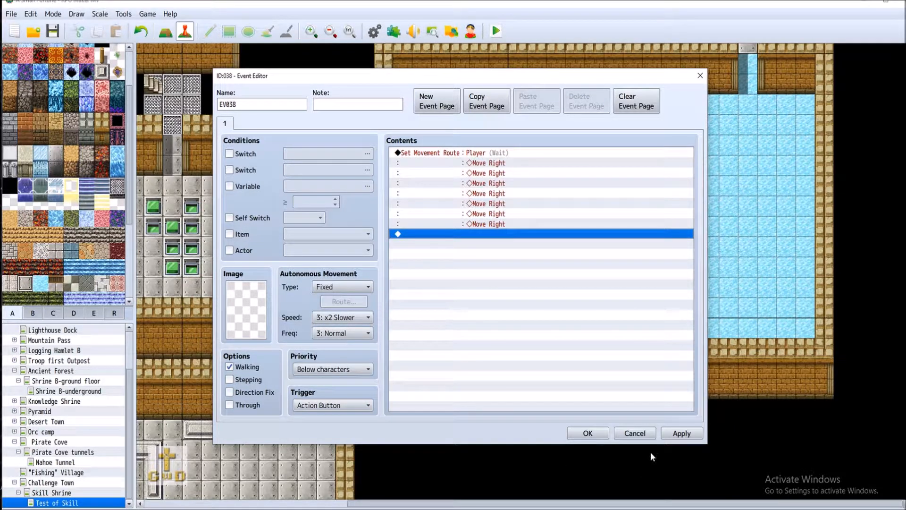
# Step: Set the Move Right event's trigger to Player Touch and save the event
pyautogui.click(681, 433)
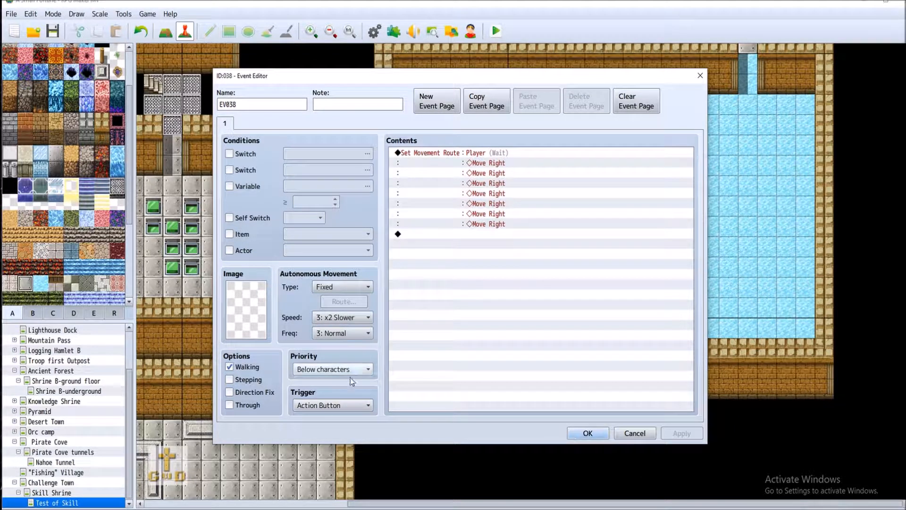
pyautogui.click(334, 405)
pyautogui.click(336, 430)
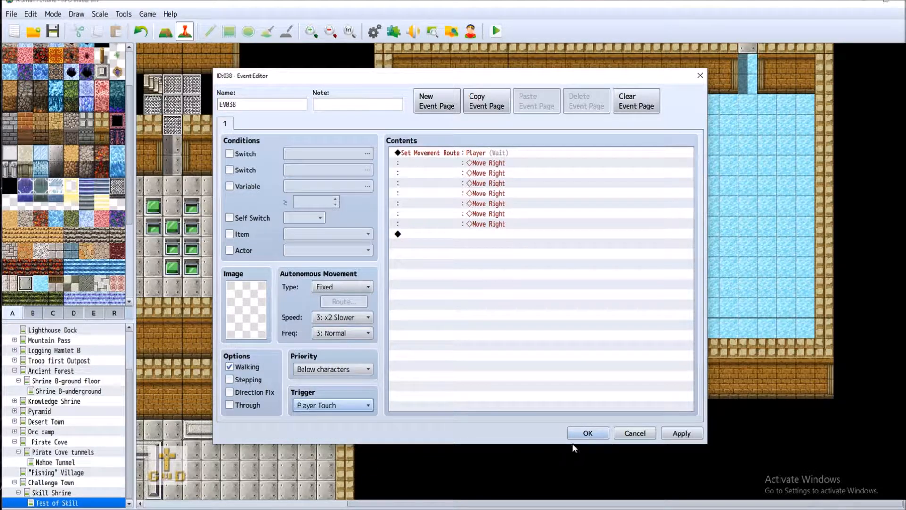
pyautogui.click(588, 433)
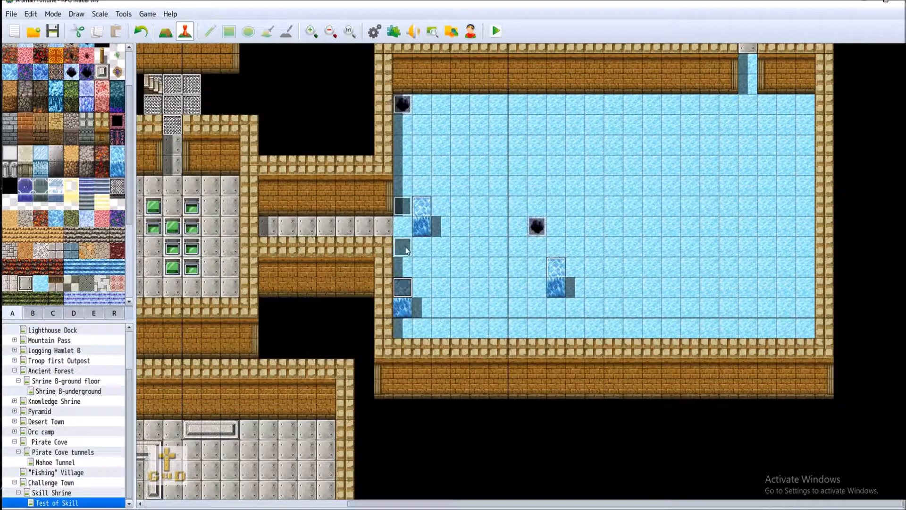
# Step: Set the trigger of the Move Down event below the corridor entrance to Player Touch
pyautogui.rightClick(402, 248)
pyautogui.click(441, 256)
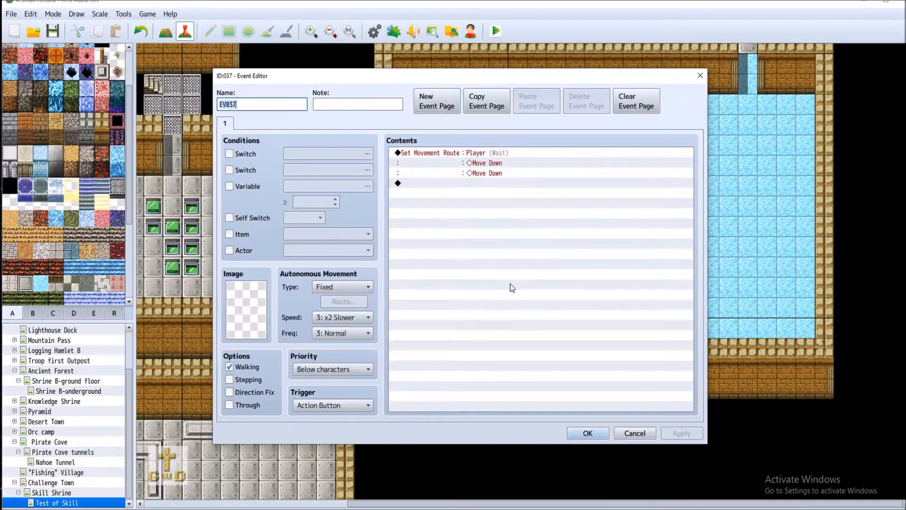
pyautogui.click(332, 407)
pyautogui.click(337, 429)
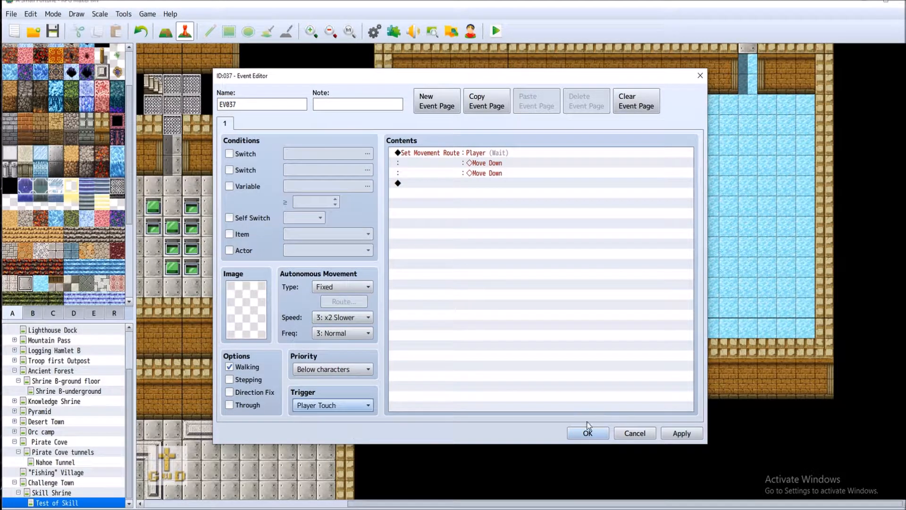
pyautogui.click(587, 432)
# Step: Set the trigger of the Move Up event above the corridor entrance to Player Touch
pyautogui.rightClick(402, 206)
pyautogui.click(425, 210)
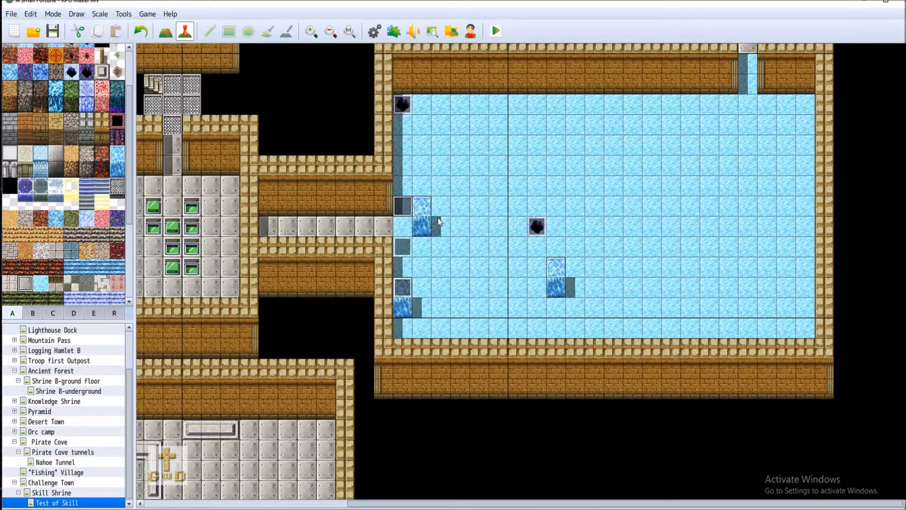
pyautogui.click(330, 404)
pyautogui.click(330, 404)
pyautogui.click(330, 404)
pyautogui.click(327, 432)
pyautogui.click(588, 433)
# Step: Check the settings of the Room 1 Switch A event in the switch room and save the project
pyautogui.moveTo(518, 506); pyautogui.dragTo(327, 506)
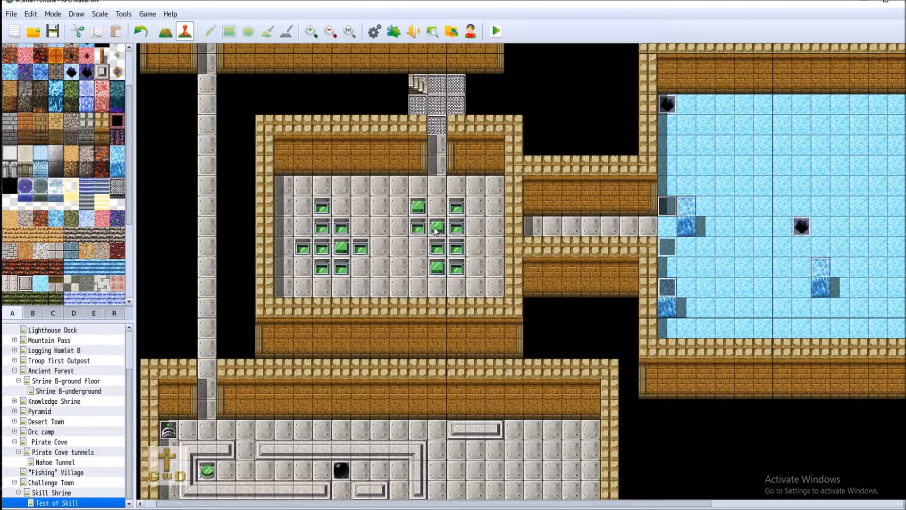
pyautogui.rightClick(435, 231)
pyautogui.click(472, 236)
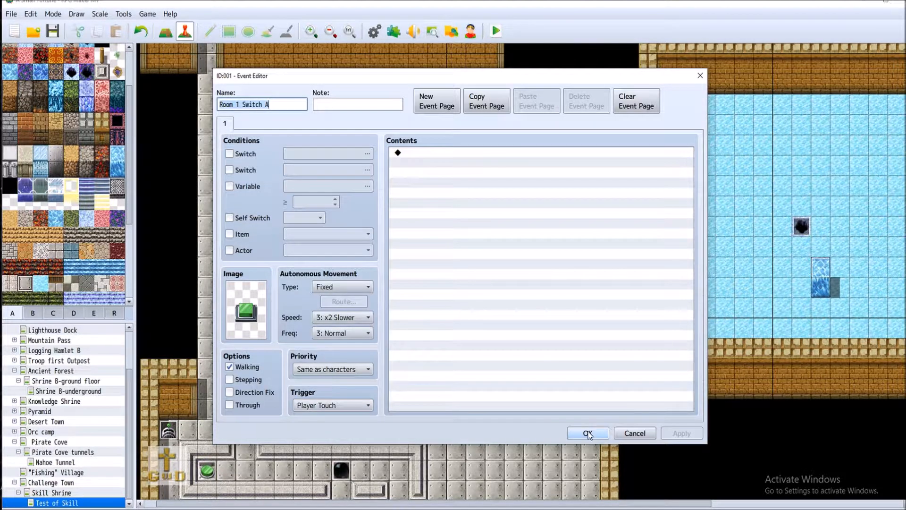
pyautogui.click(588, 433)
pyautogui.click(52, 31)
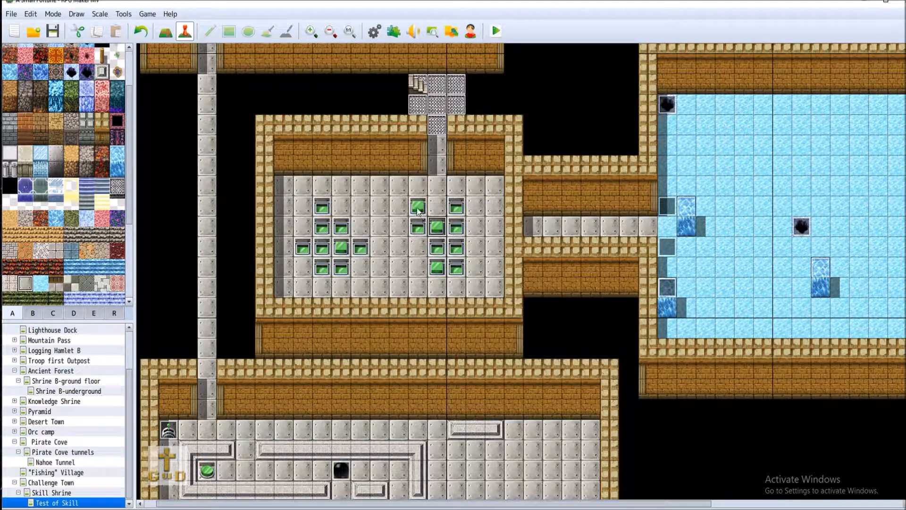
# Step: Replace the upper raised switch in the right-hand switch group with a copy of the switch directly below it
pyautogui.click(417, 207)
pyautogui.rightClick(418, 209)
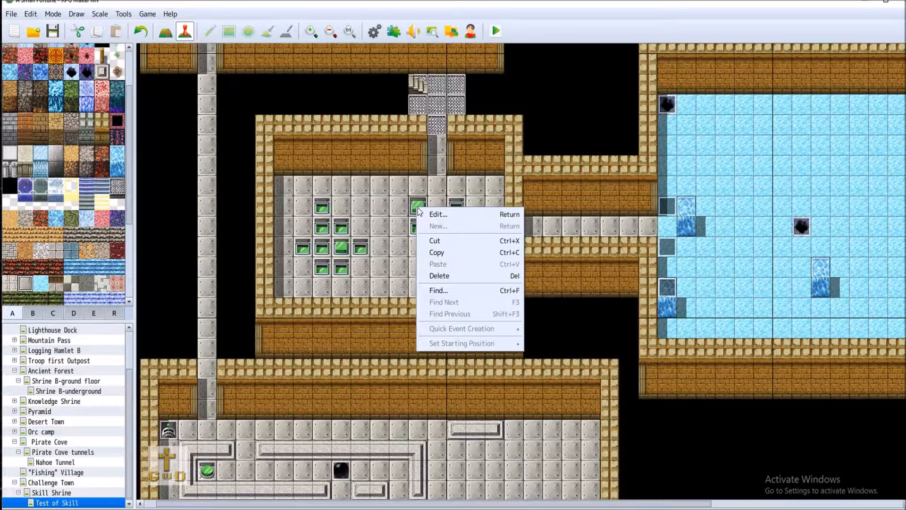
pyautogui.click(453, 239)
pyautogui.rightClick(419, 232)
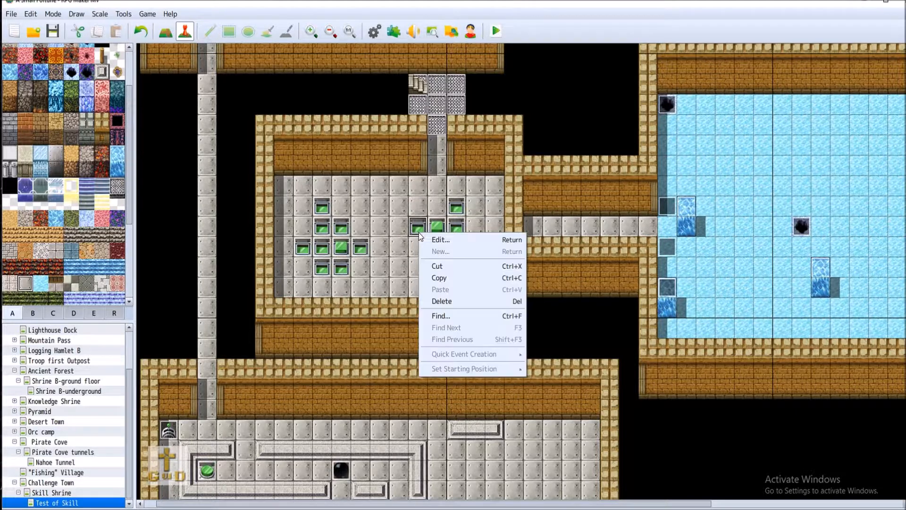
pyautogui.click(457, 277)
pyautogui.rightClick(411, 196)
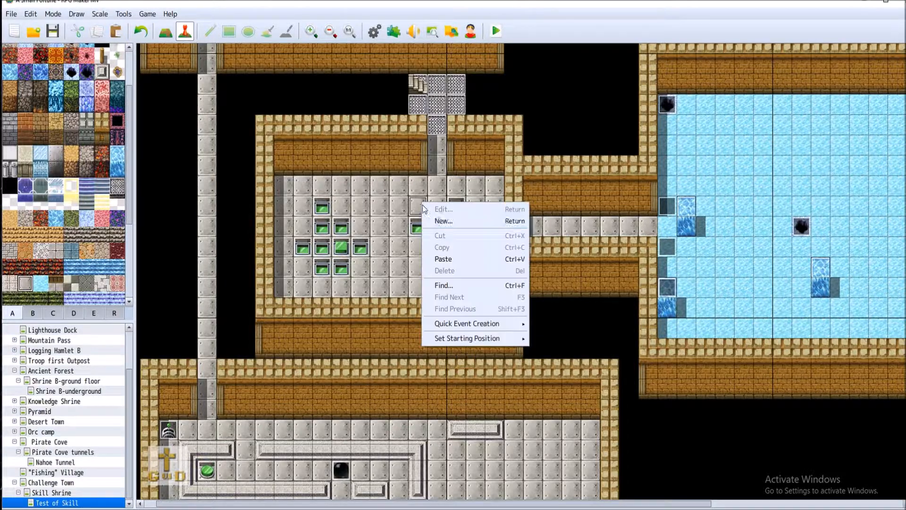
pyautogui.click(459, 254)
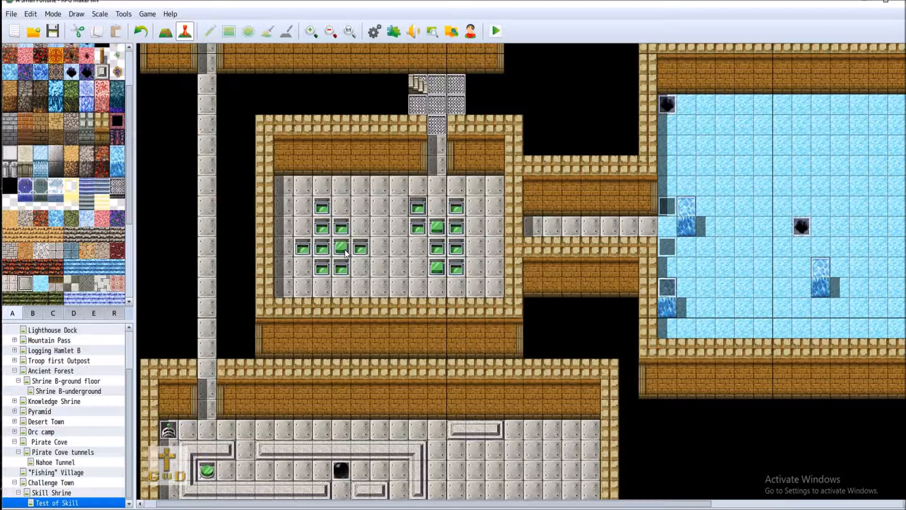
# Step: Rename the raised switch event at the bottom of the right-hand switch group as Room 1 Switch H
pyautogui.rightClick(435, 268)
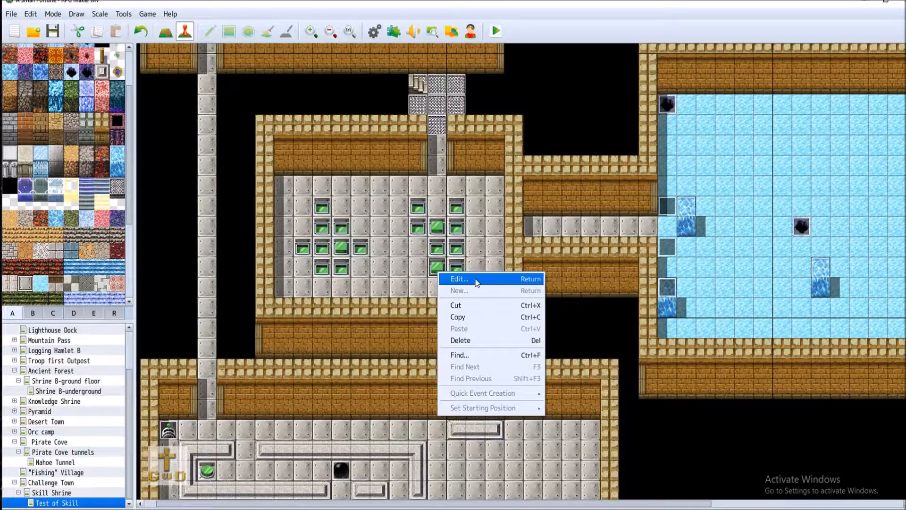
pyautogui.click(453, 277)
pyautogui.click(281, 107)
pyautogui.press('BackSpace')
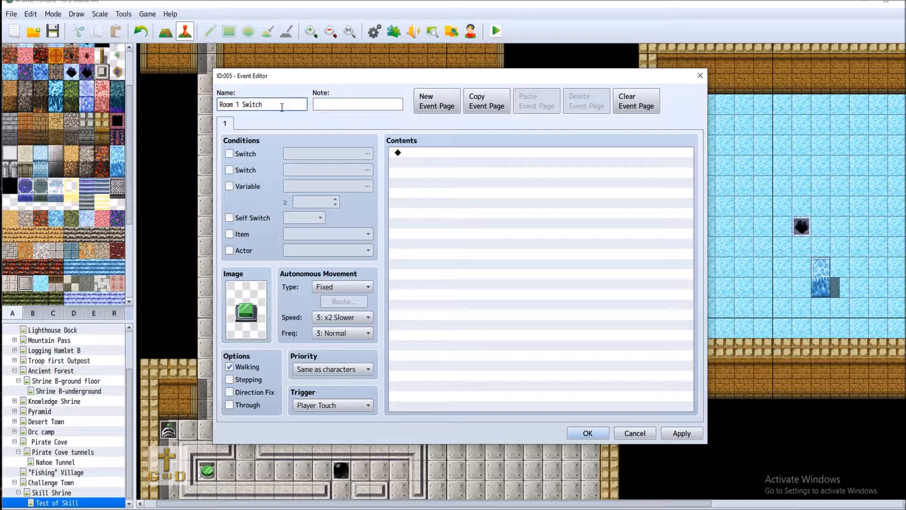
pyautogui.click(588, 433)
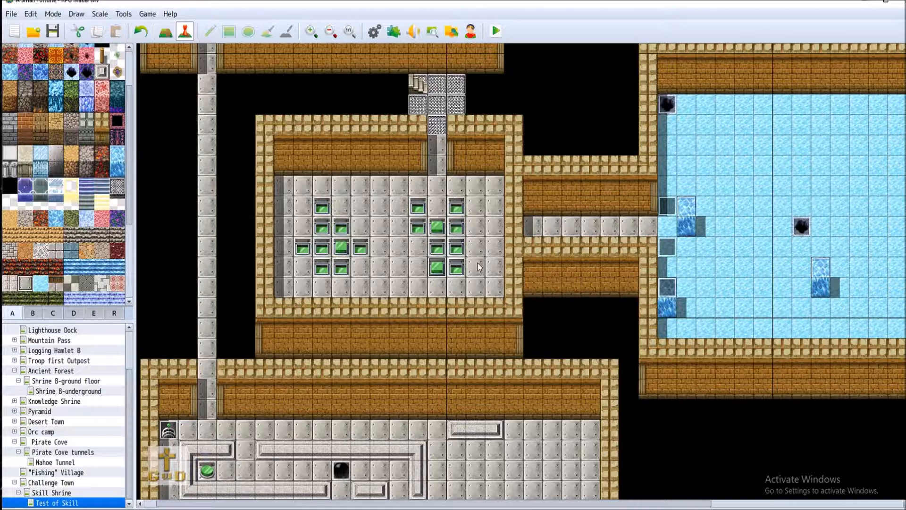
pyautogui.rightClick(437, 274)
pyautogui.click(450, 279)
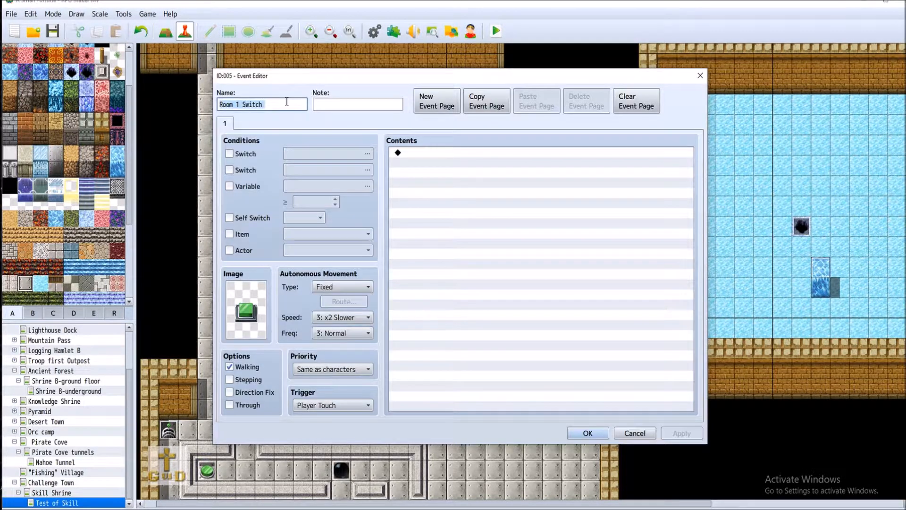
pyautogui.click(288, 101)
pyautogui.write('1')
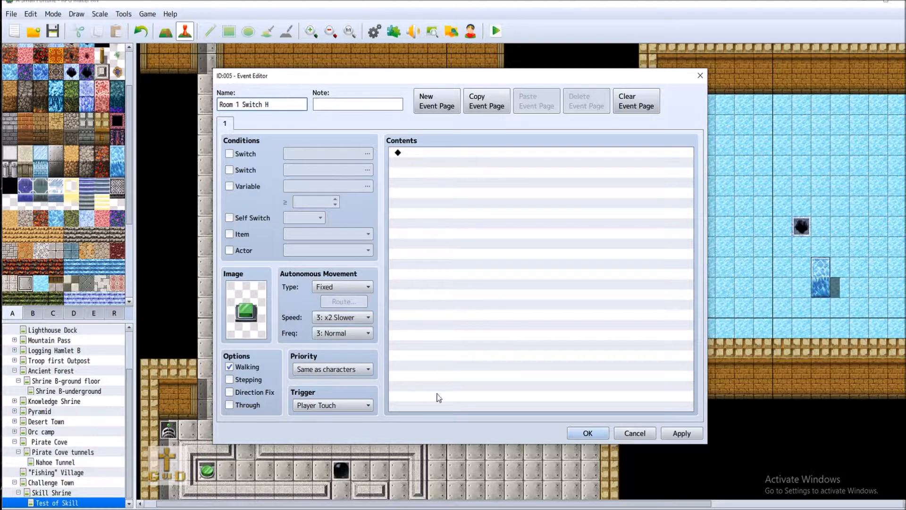
pyautogui.click(588, 433)
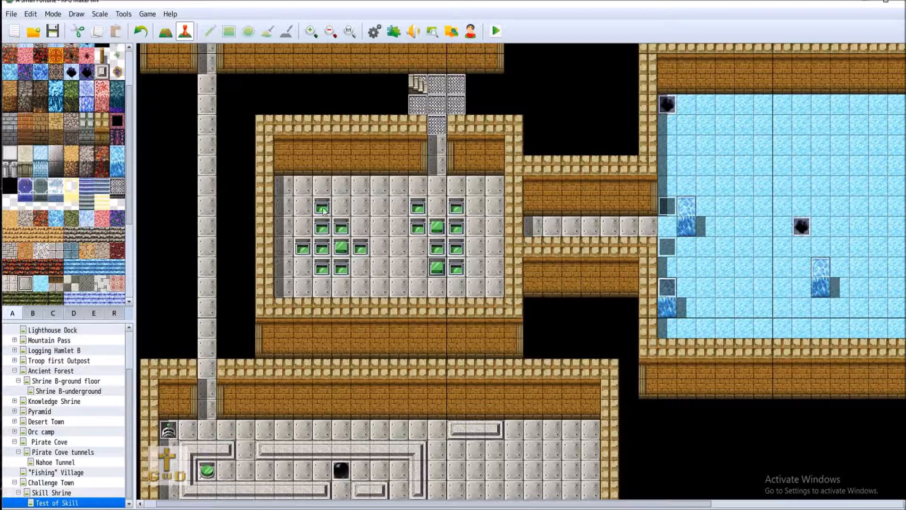
# Step: Rename the raised switch event in the left-hand switch group as Room 1 Switch 6 and save the project
pyautogui.rightClick(345, 250)
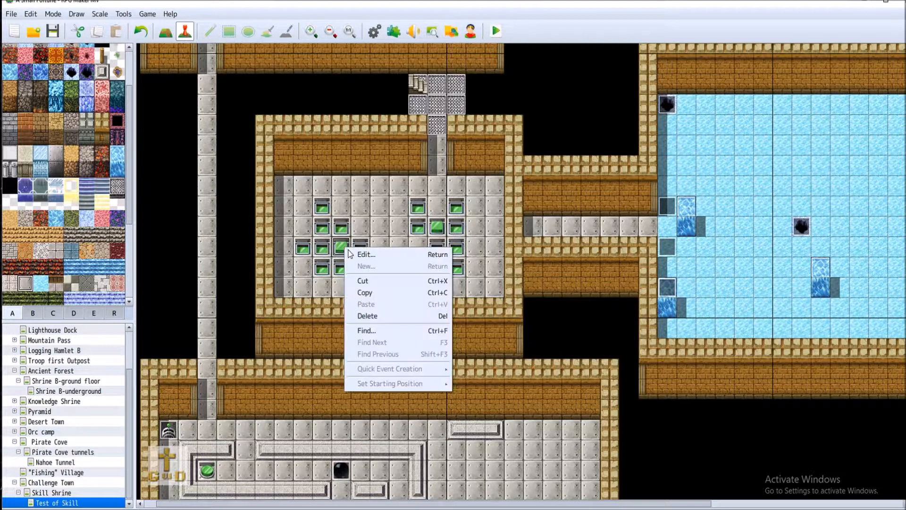
pyautogui.click(383, 252)
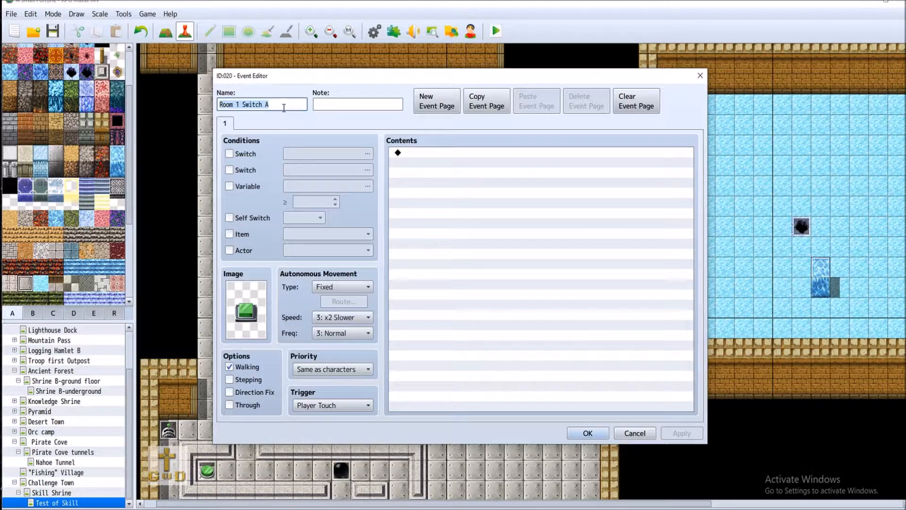
pyautogui.click(283, 105)
pyautogui.press('BackSpace')
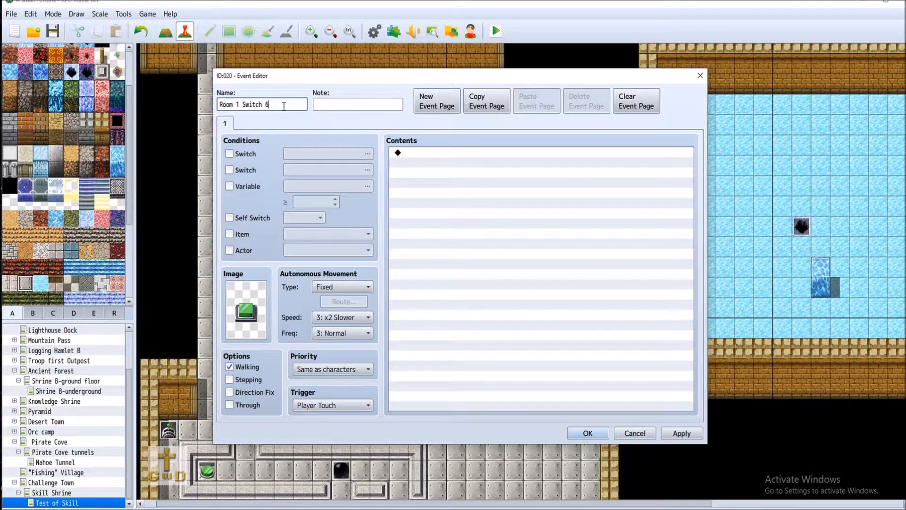
pyautogui.click(587, 432)
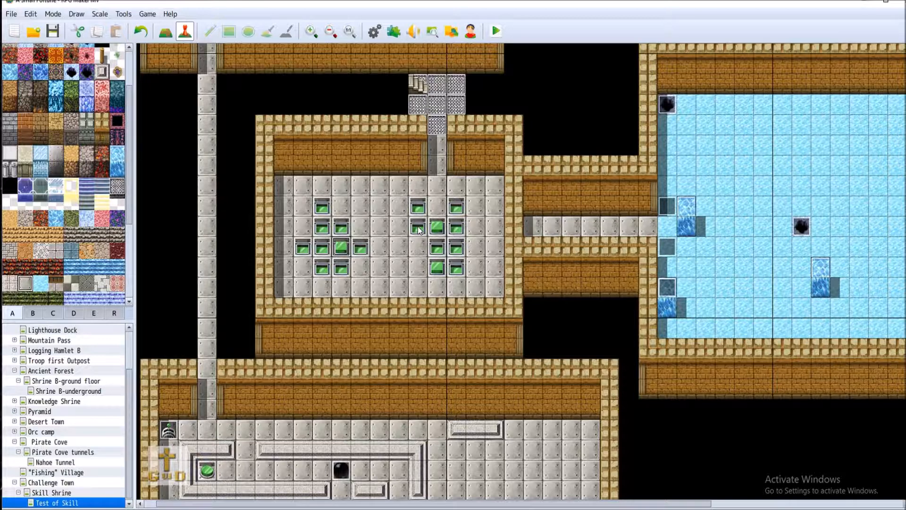
pyautogui.hotkey('ctrl', 's')
# Step: Examine which common events the raised Room 1 Switch A event could call, and leave the event without adding a command
pyautogui.rightClick(439, 229)
pyautogui.click(535, 233)
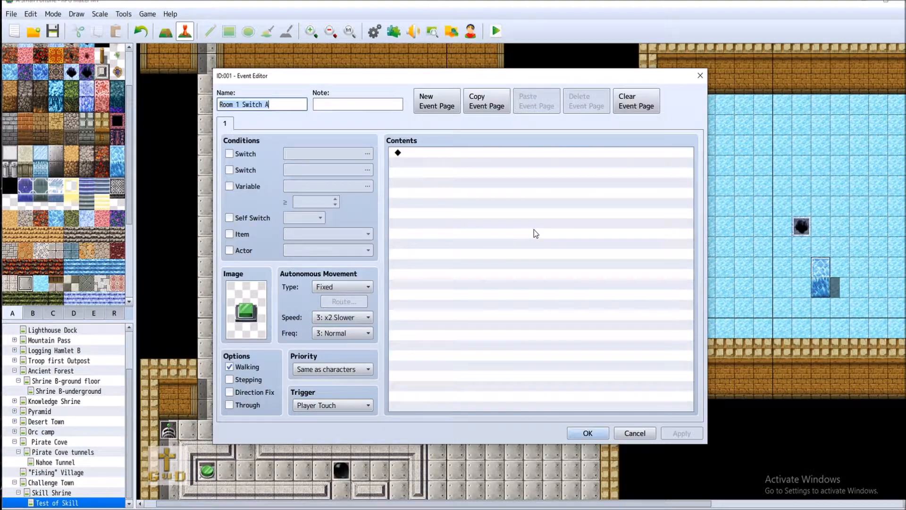
pyautogui.doubleClick(455, 152)
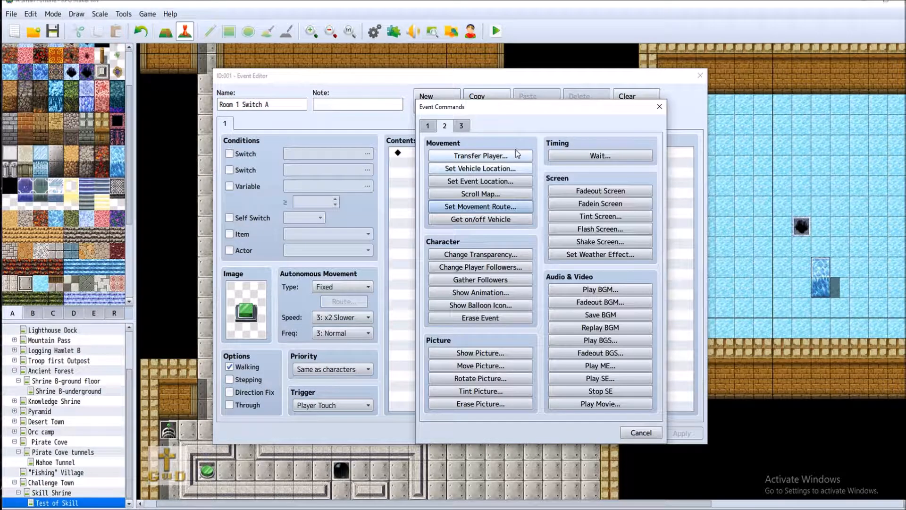
pyautogui.click(428, 125)
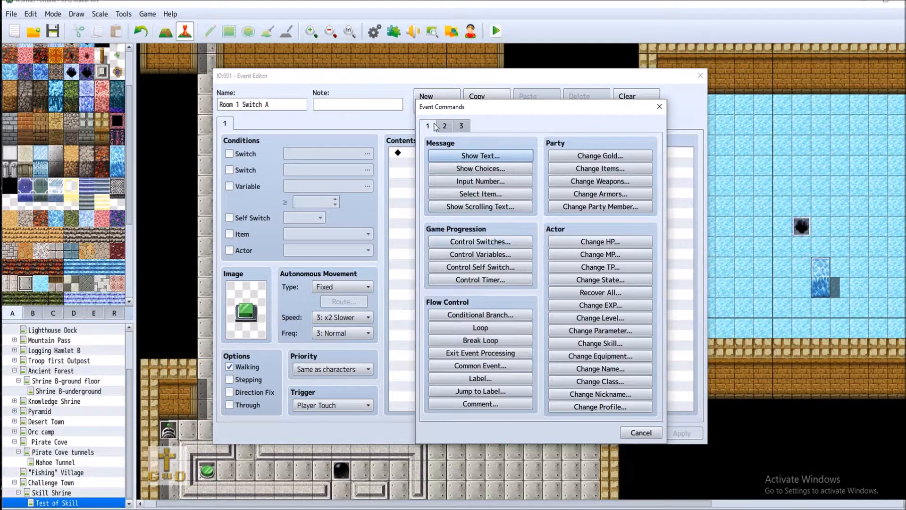
pyautogui.click(504, 366)
pyautogui.click(547, 276)
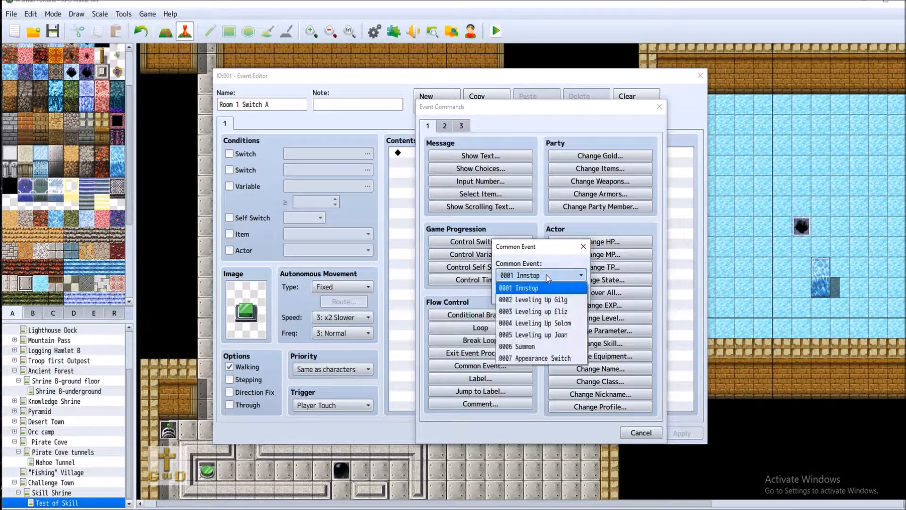
pyautogui.click(546, 275)
pyautogui.click(564, 291)
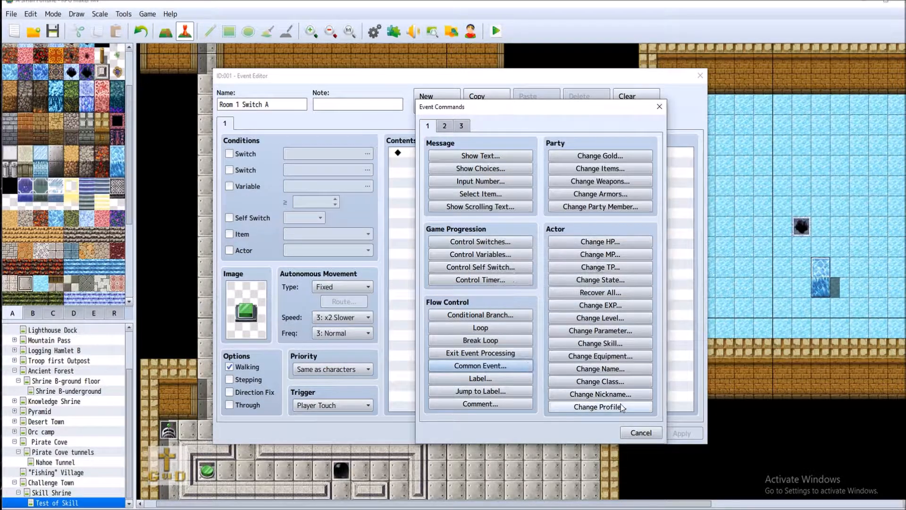
pyautogui.click(640, 432)
pyautogui.click(632, 432)
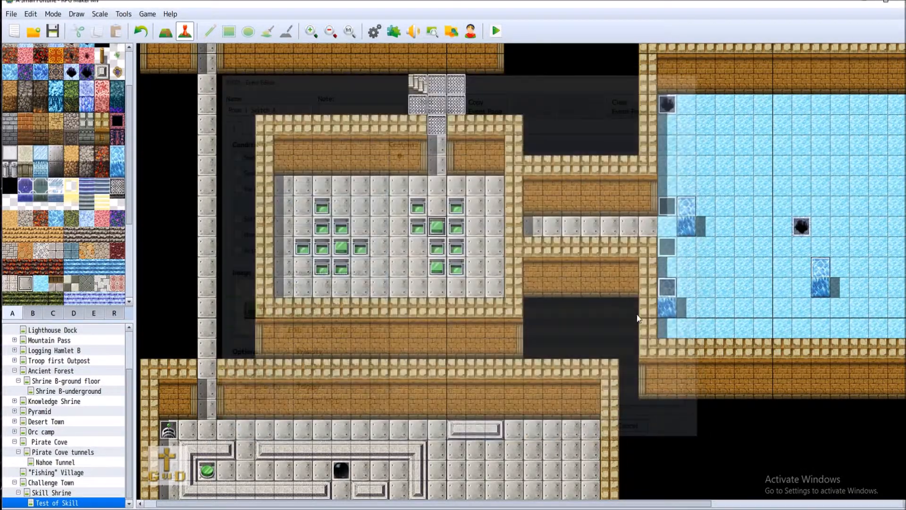
# Step: Raise the maximum number of common events in the database to 10
pyautogui.click(374, 31)
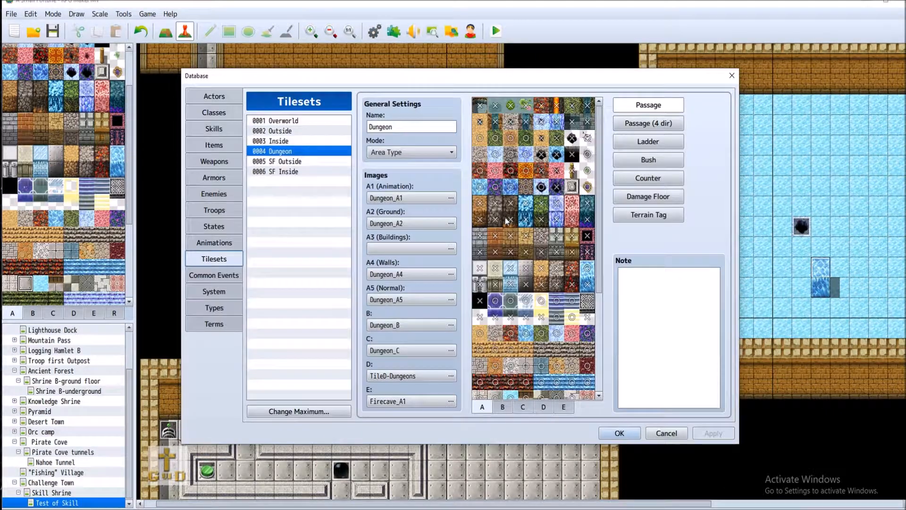
pyautogui.click(213, 275)
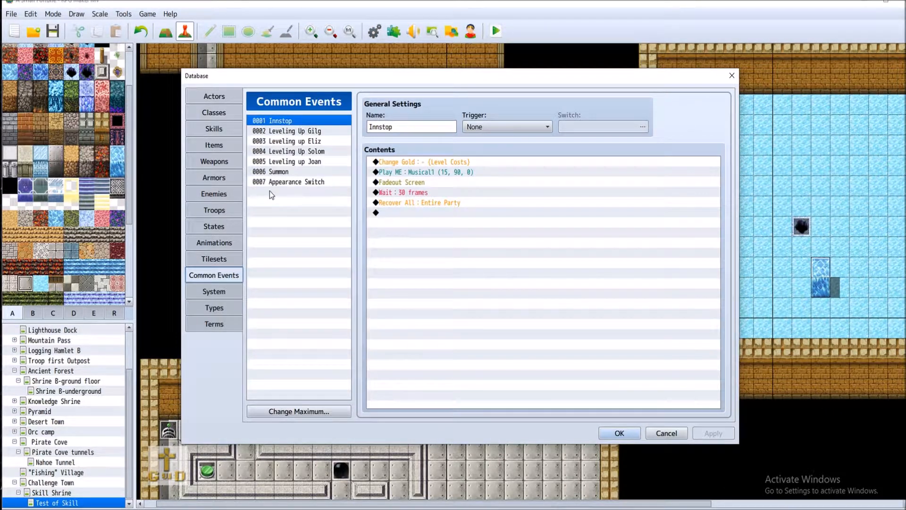
pyautogui.click(310, 411)
pyautogui.click(293, 404)
pyautogui.click(293, 404)
pyautogui.click(293, 404)
pyautogui.click(275, 425)
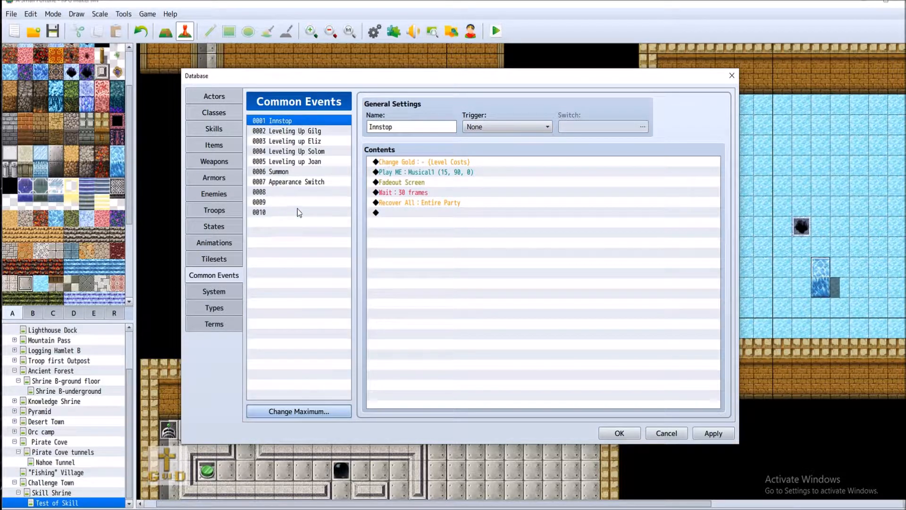
# Step: Name the empty common event 0008 Shrine Pattern Switches
pyautogui.click(295, 192)
pyautogui.click(435, 127)
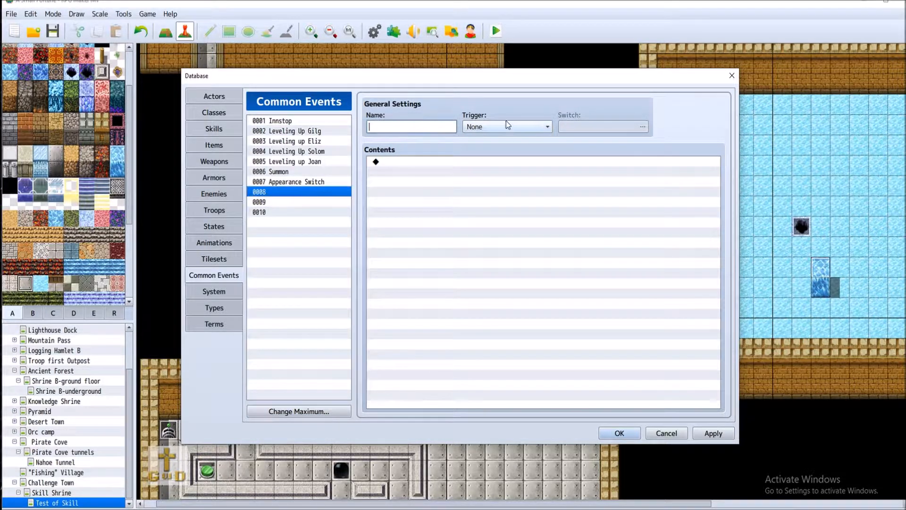
pyautogui.moveTo(521, 126)
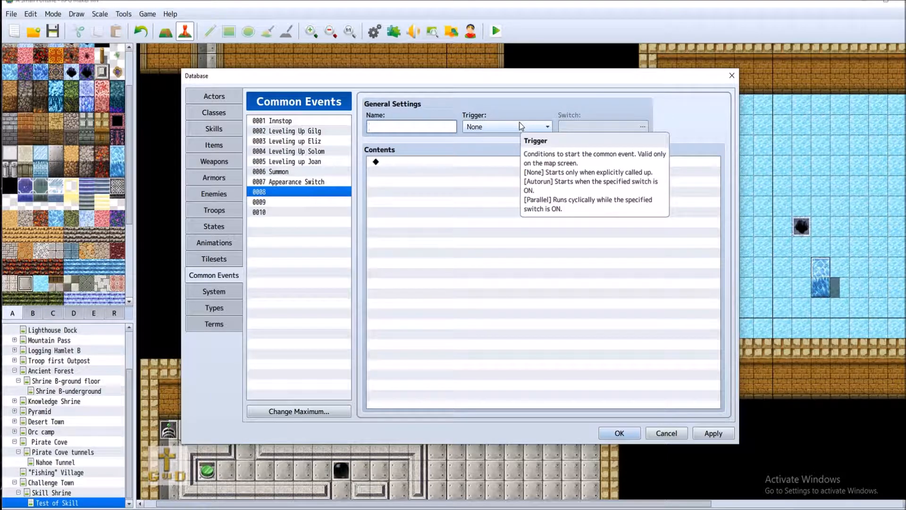
pyautogui.write('Shrin')
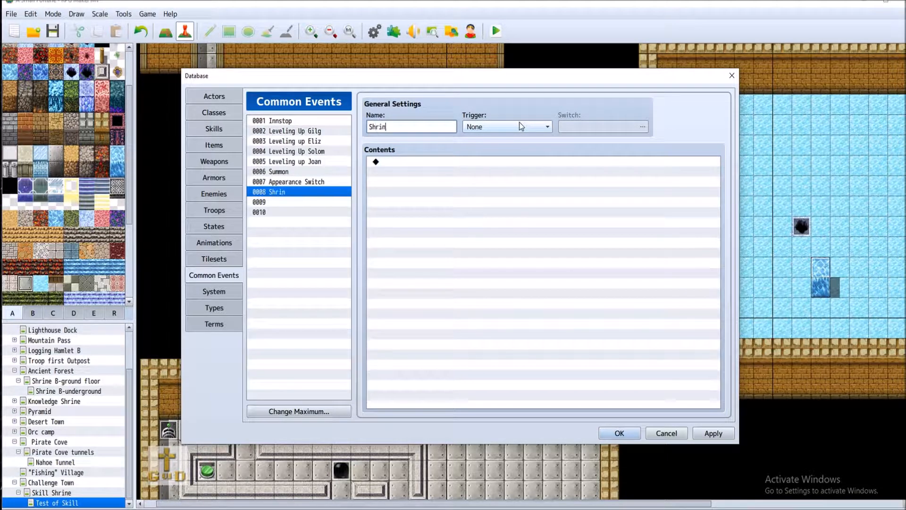
pyautogui.write('e Pattern')
pyautogui.write('Switches')
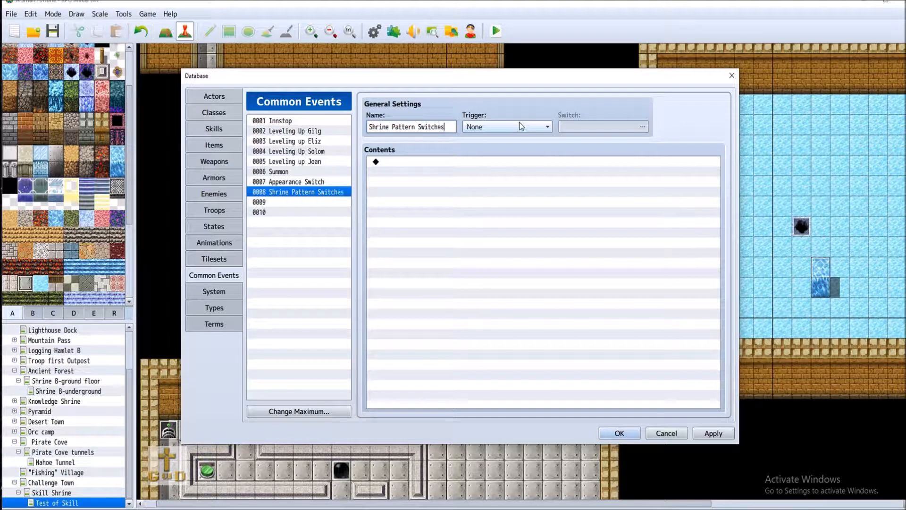
# Step: Set the Shrine Pattern Switches common event to Autorun, controlled by switch 0030 with the name Floor Buttons
pyautogui.click(522, 127)
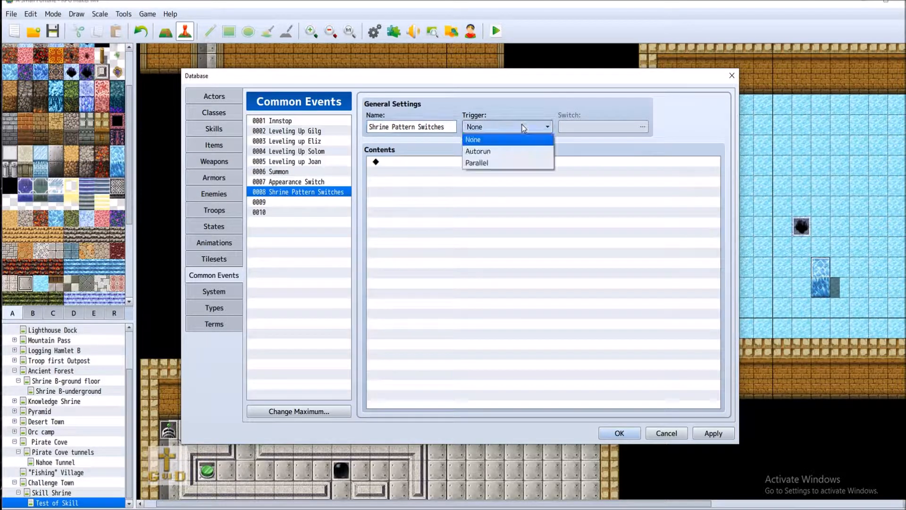
pyautogui.click(511, 152)
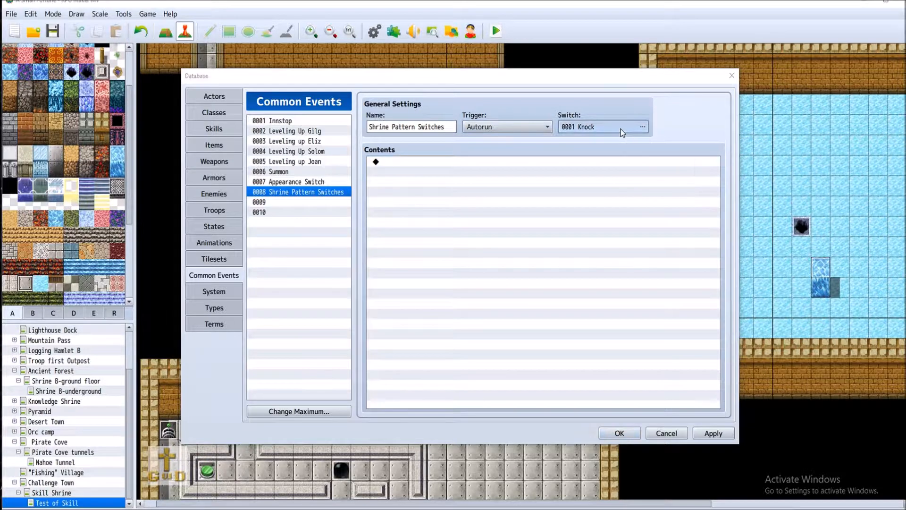
pyautogui.click(621, 130)
pyautogui.click(503, 241)
pyautogui.click(502, 362)
pyautogui.write('Floor Buttons')
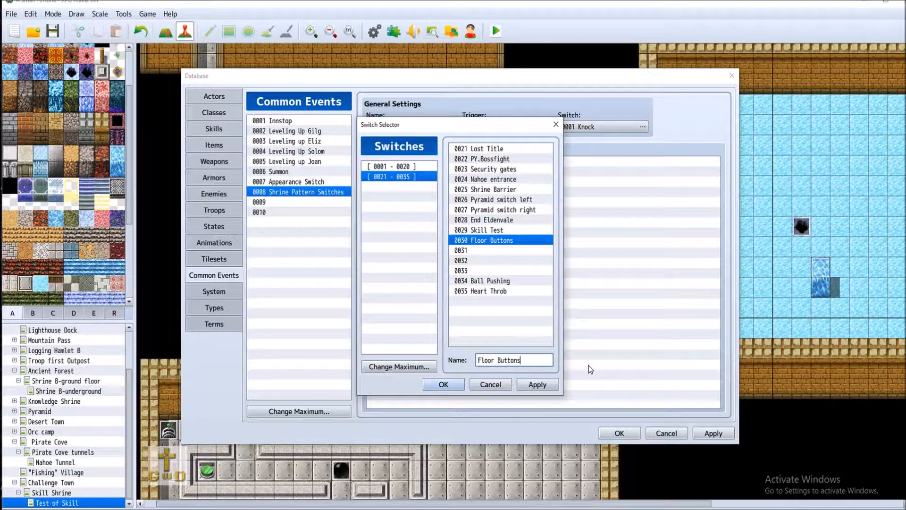
pyautogui.click(542, 387)
pyautogui.click(442, 385)
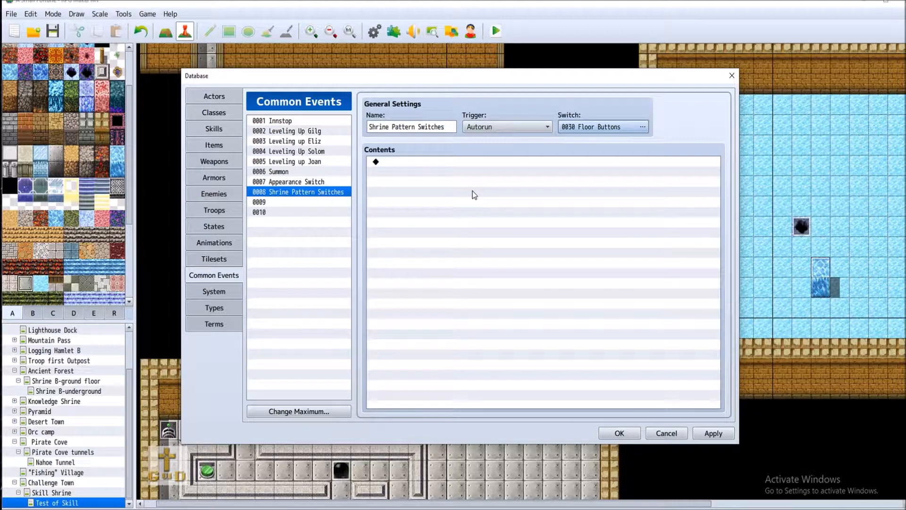
# Step: Start a Conditional Branch on the empty first line of the Shrine Pattern Switches common event
pyautogui.moveTo(458, 75); pyautogui.dragTo(545, 290)
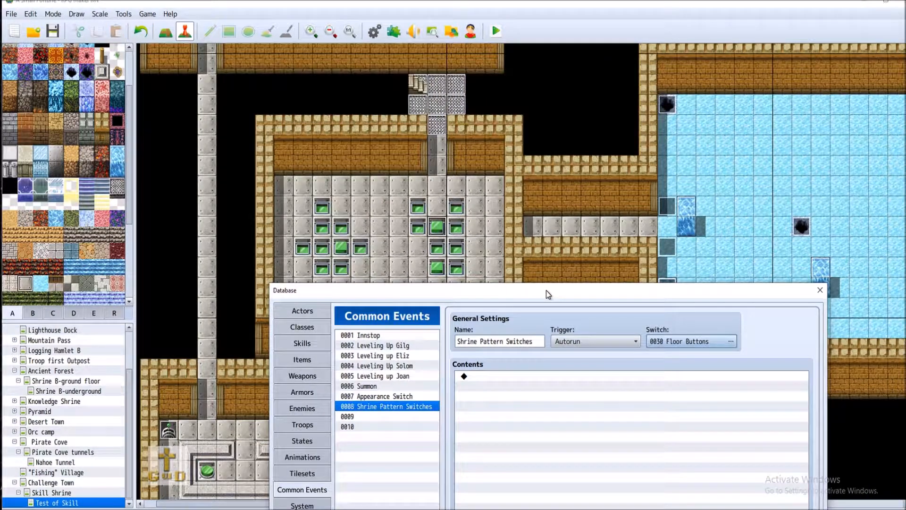
pyautogui.moveTo(546, 290); pyautogui.dragTo(125, 66)
pyautogui.doubleClick(79, 158)
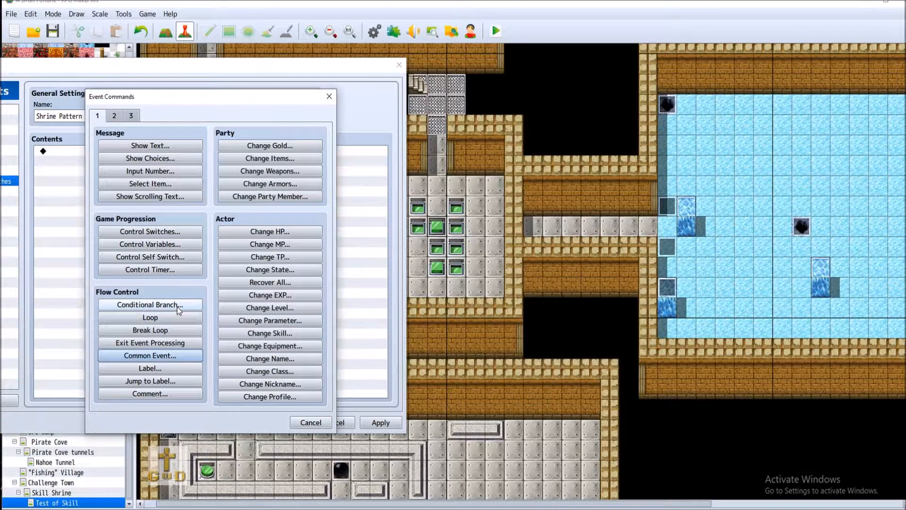
pyautogui.click(178, 305)
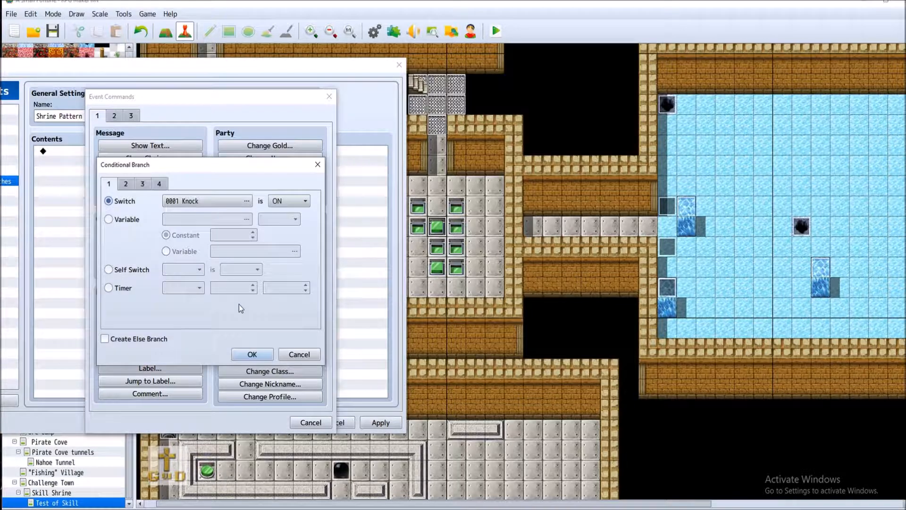
pyautogui.doubleClick(209, 199)
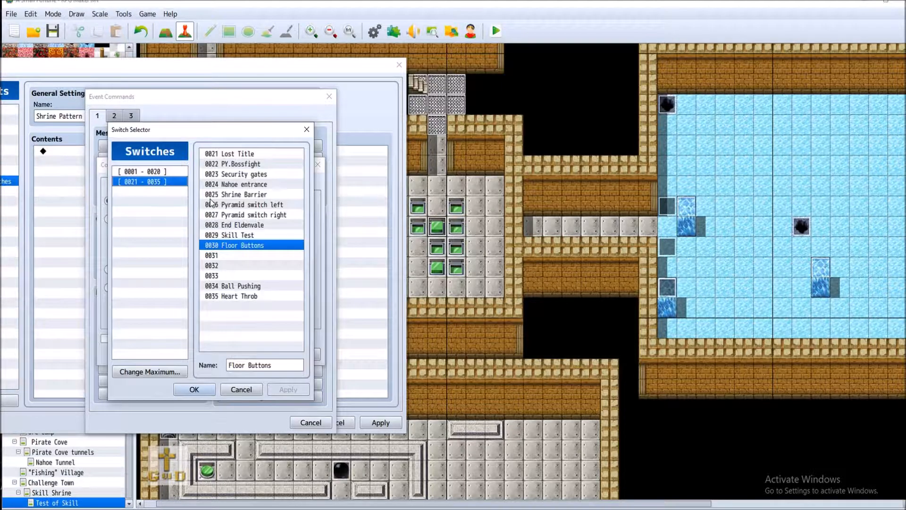
pyautogui.click(195, 389)
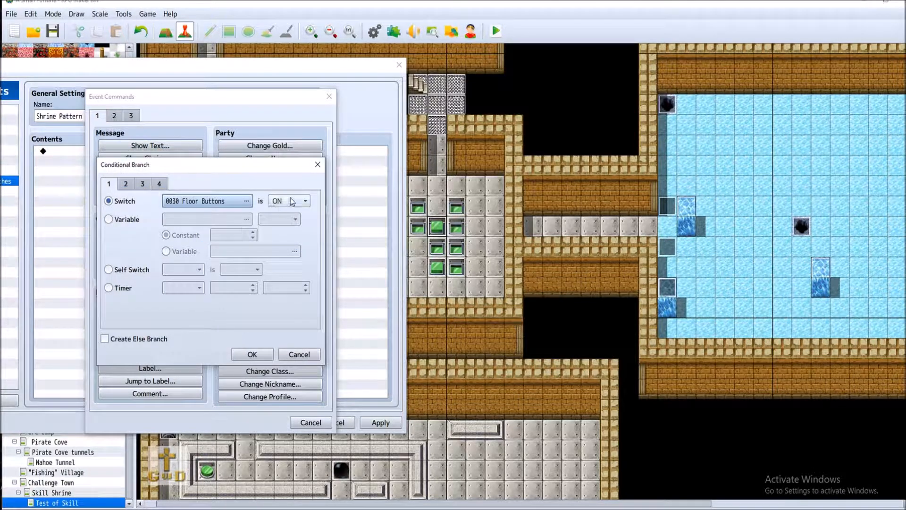
pyautogui.click(292, 201)
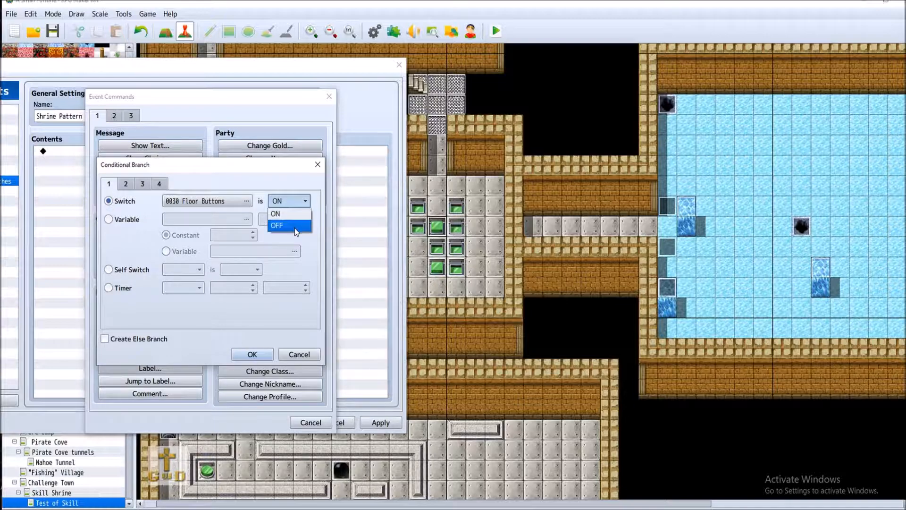
pyautogui.click(294, 214)
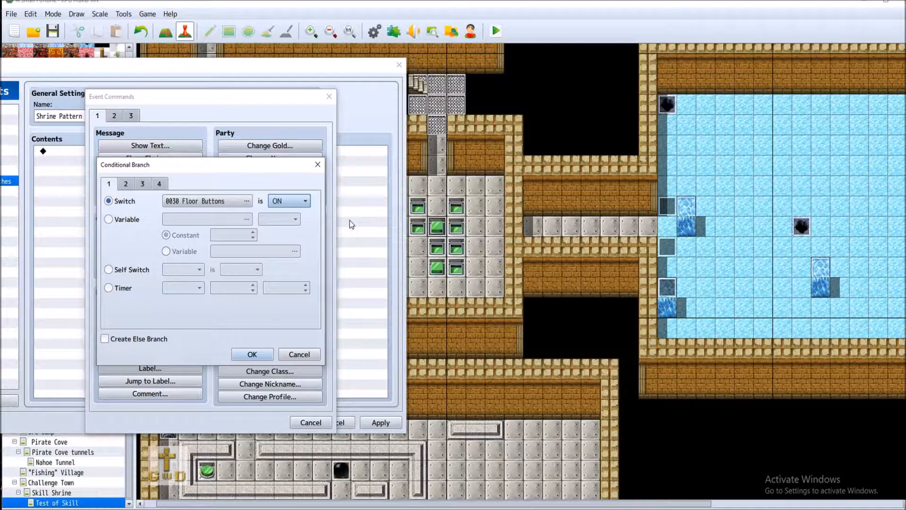
# Step: Set the branch condition to Self Switch A being OFF, include an Else branch, and insert it
pyautogui.click(143, 272)
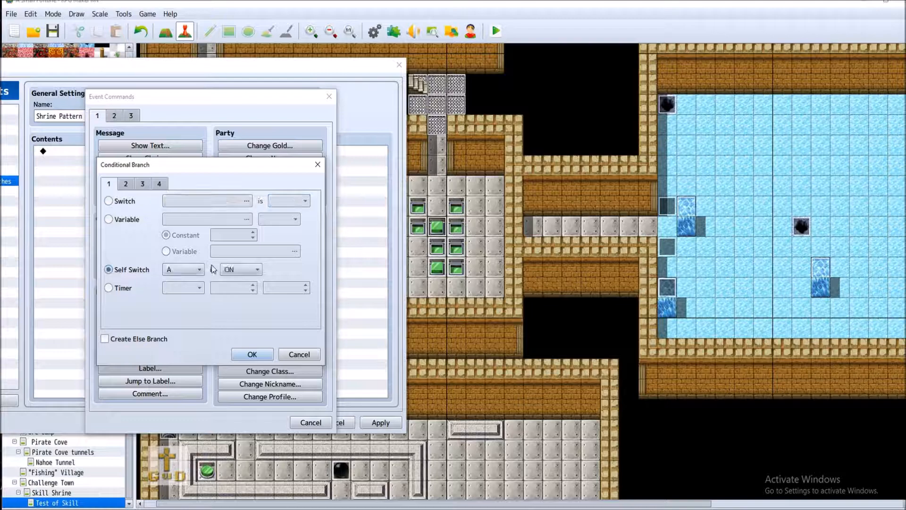
pyautogui.click(242, 270)
pyautogui.click(241, 294)
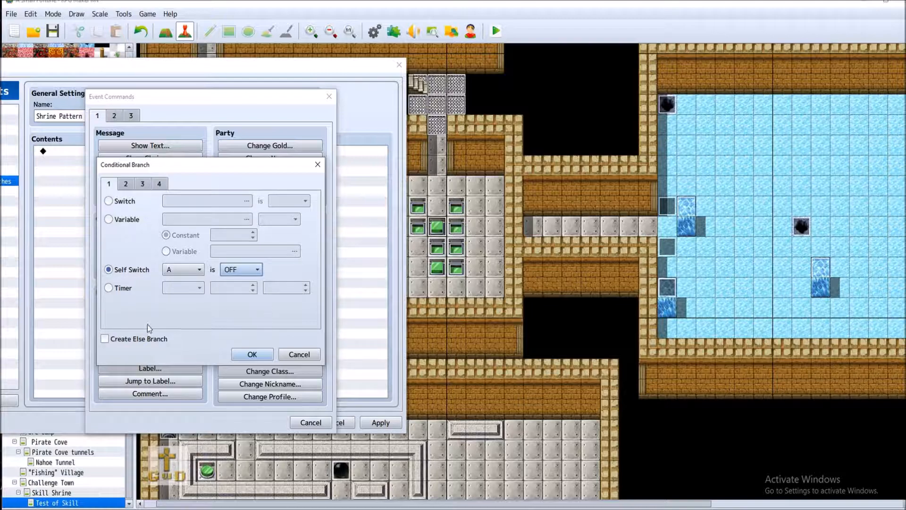
pyautogui.click(105, 338)
pyautogui.click(252, 354)
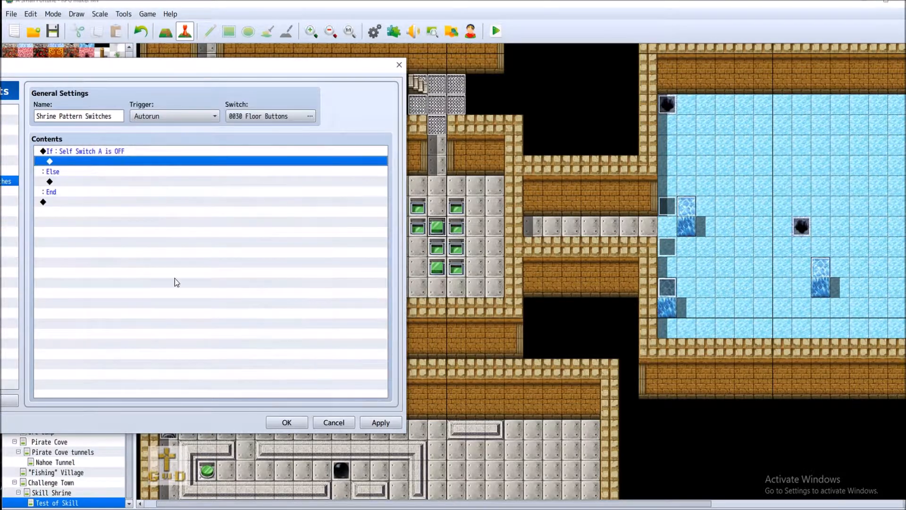
# Step: Apply and close the database changes, and open the raised Room 1 Switch A event for editing
pyautogui.moveTo(234, 67); pyautogui.dragTo(534, 77)
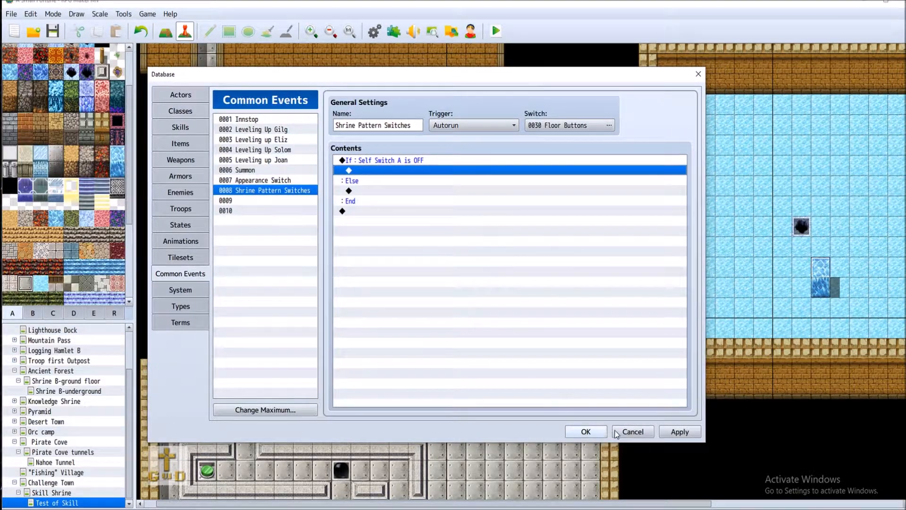
pyautogui.click(680, 431)
pyautogui.click(585, 431)
pyautogui.rightClick(444, 235)
pyautogui.click(455, 237)
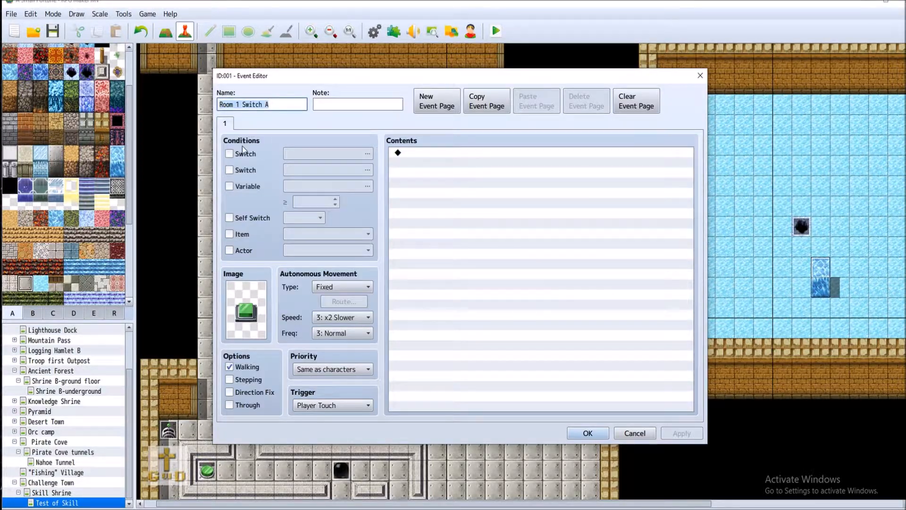
# Step: Try a switch condition and a Self Switch A condition on the event's first page, and clear both
pyautogui.click(260, 154)
pyautogui.click(304, 151)
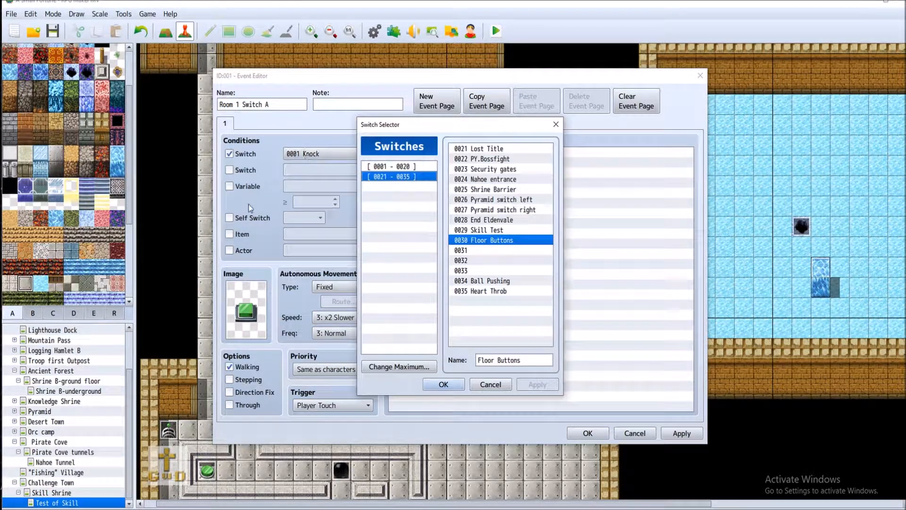
pyautogui.click(490, 384)
pyautogui.click(252, 218)
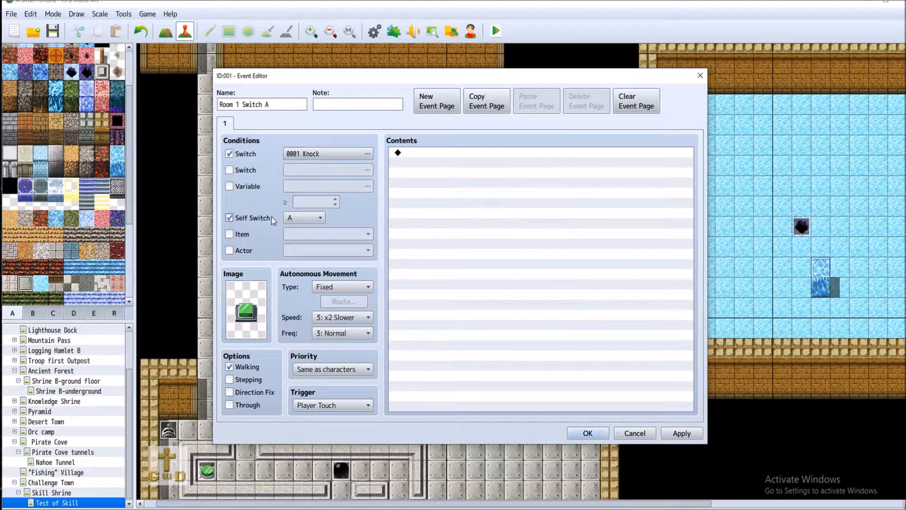
pyautogui.click(230, 154)
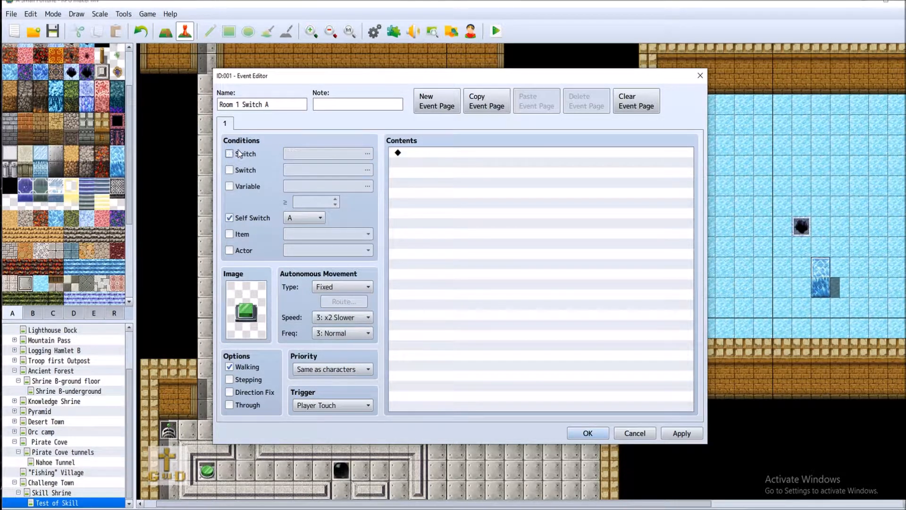
pyautogui.click(304, 218)
pyautogui.click(302, 229)
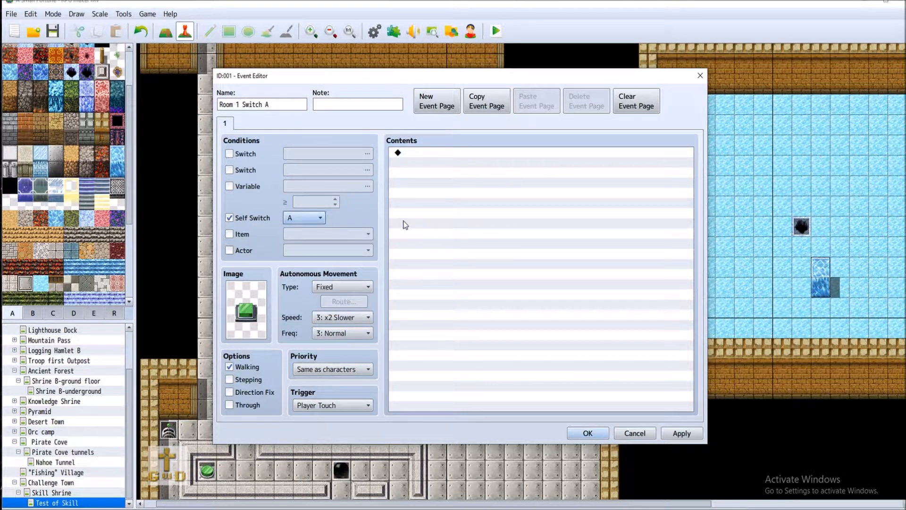
pyautogui.click(257, 218)
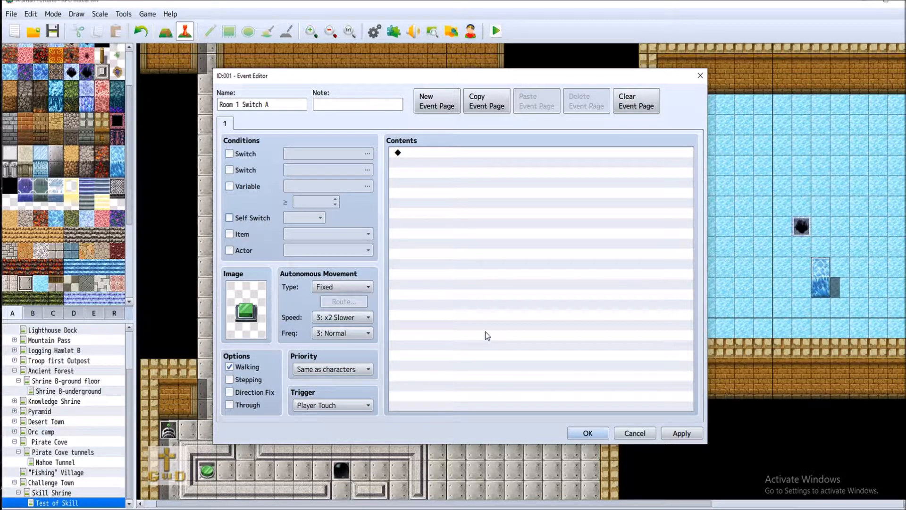
# Step: Add a second page to Room 1 Switch A with Player Touch trigger, a lowered green button image from !SF_Switch1 and a Self Switch condition
pyautogui.click(439, 104)
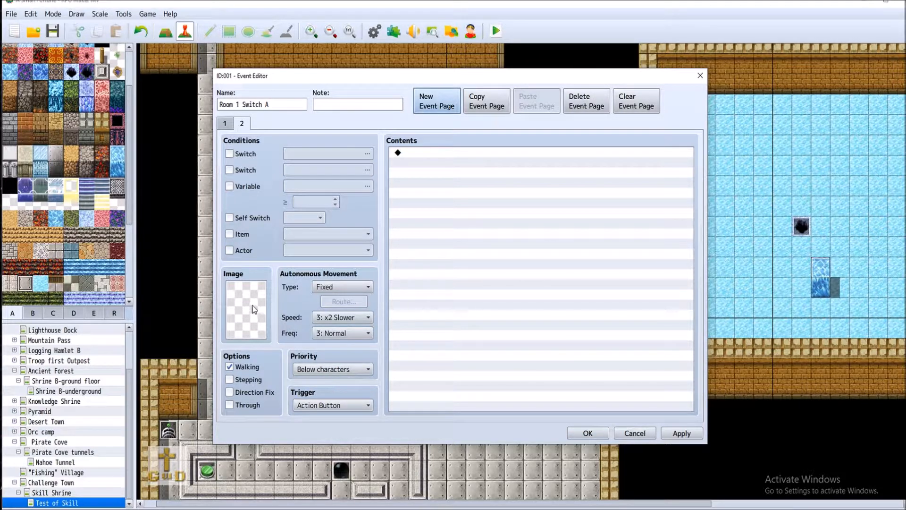
pyautogui.click(336, 405)
pyautogui.click(340, 430)
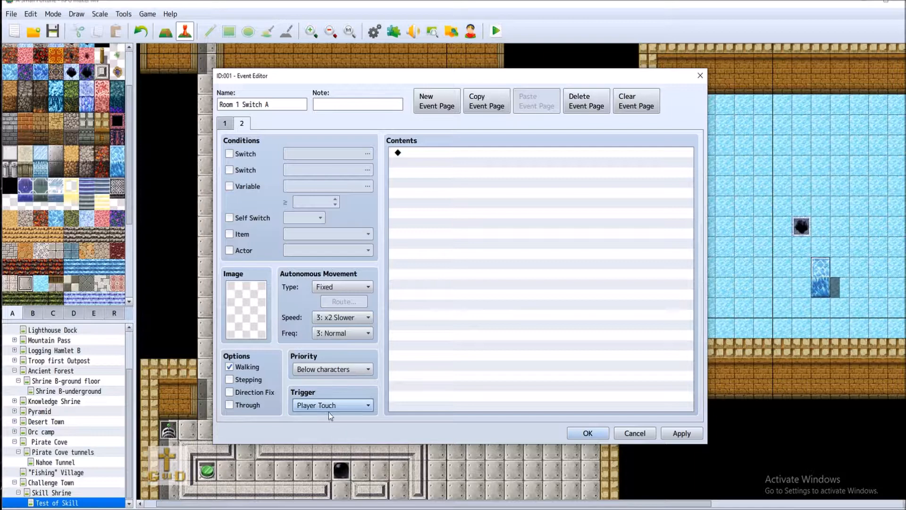
pyautogui.doubleClick(252, 319)
pyautogui.moveTo(385, 179); pyautogui.dragTo(384, 324)
pyautogui.click(335, 203)
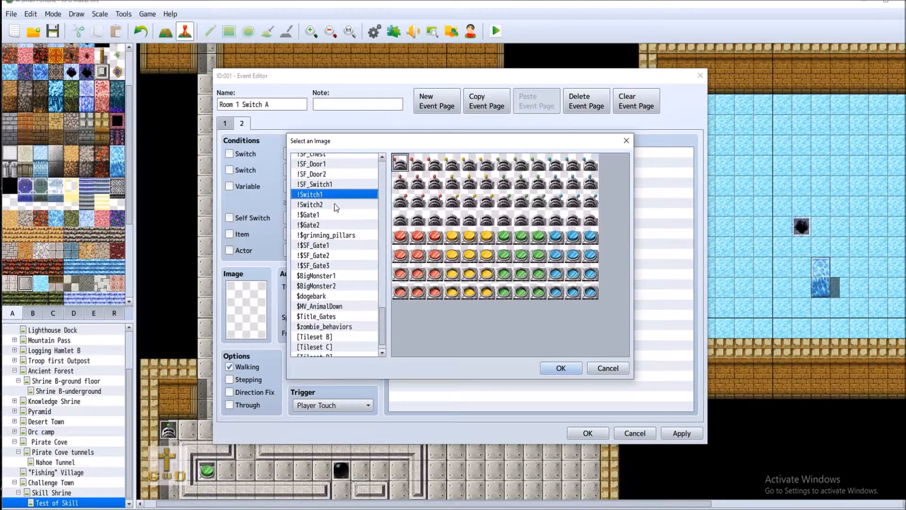
pyautogui.click(327, 184)
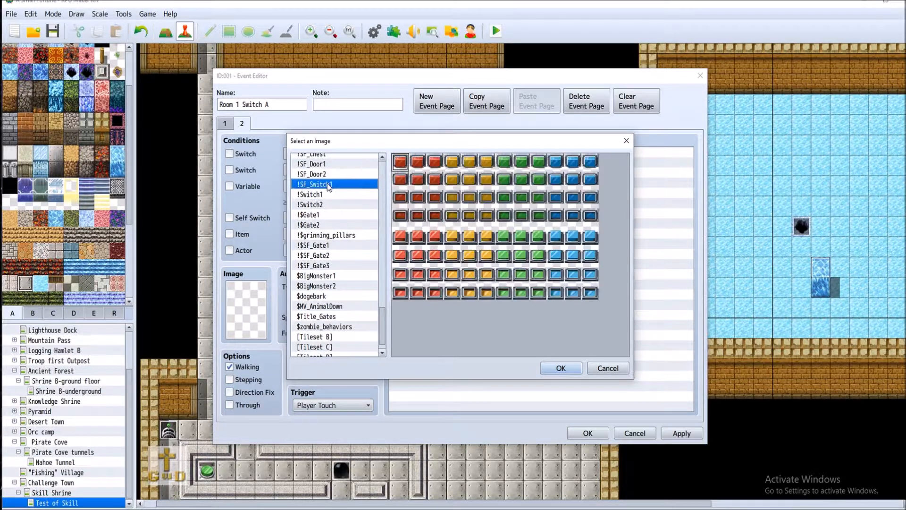
pyautogui.doubleClick(521, 274)
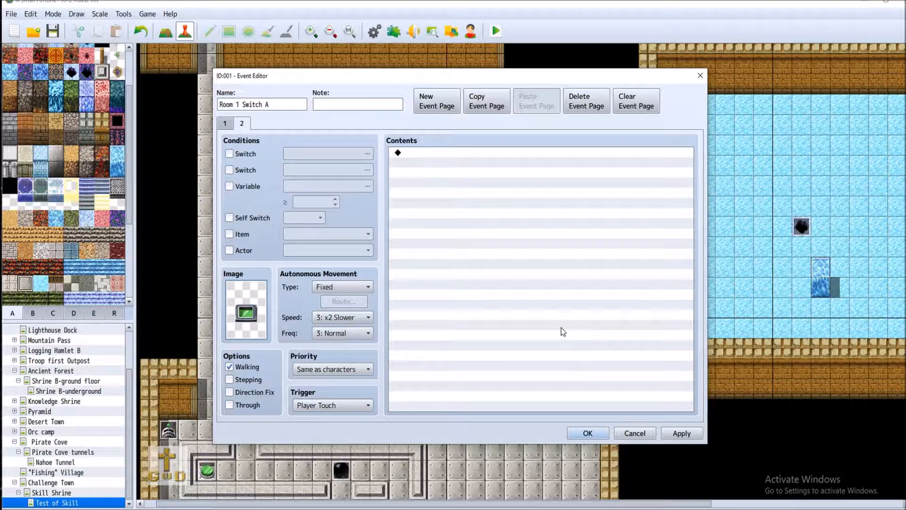
pyautogui.click(267, 218)
pyautogui.click(588, 433)
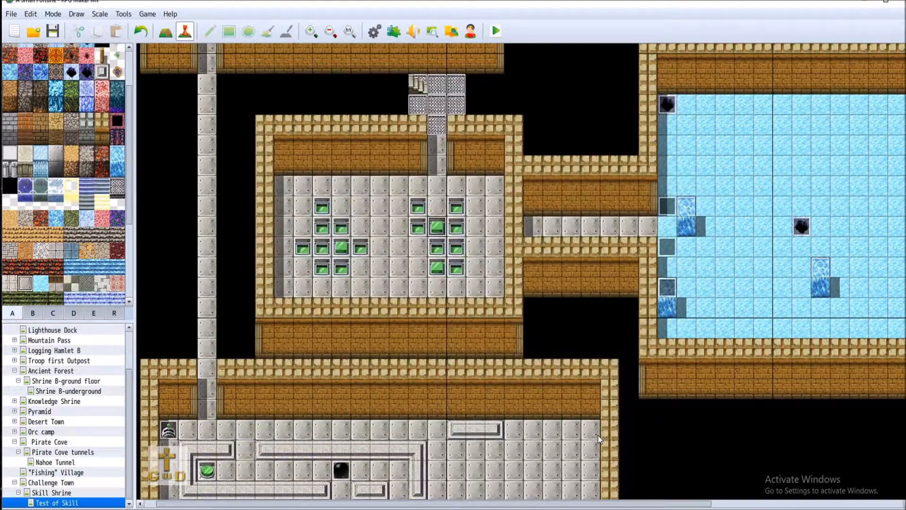
# Step: Save the project and reopen the Shrine Pattern Switches common event in the database
pyautogui.click(52, 31)
pyautogui.click(374, 31)
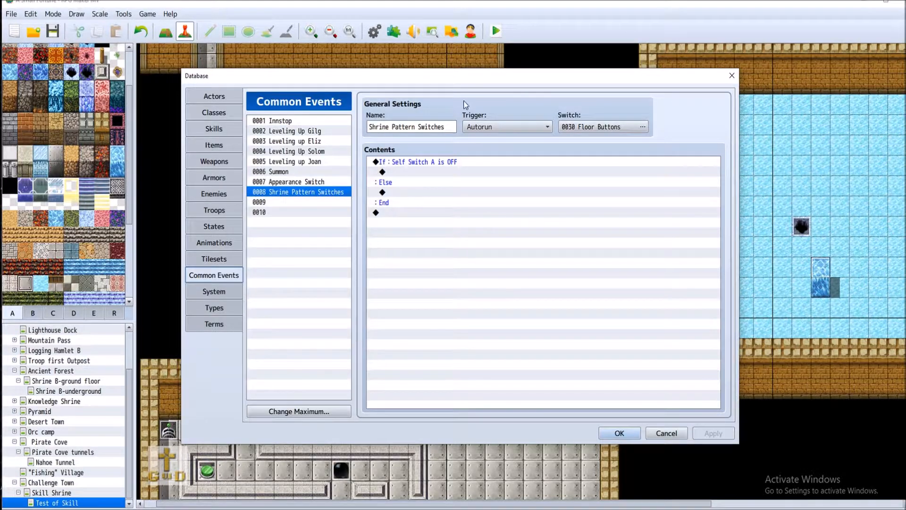
pyautogui.moveTo(463, 100); pyautogui.dragTo(244, 146)
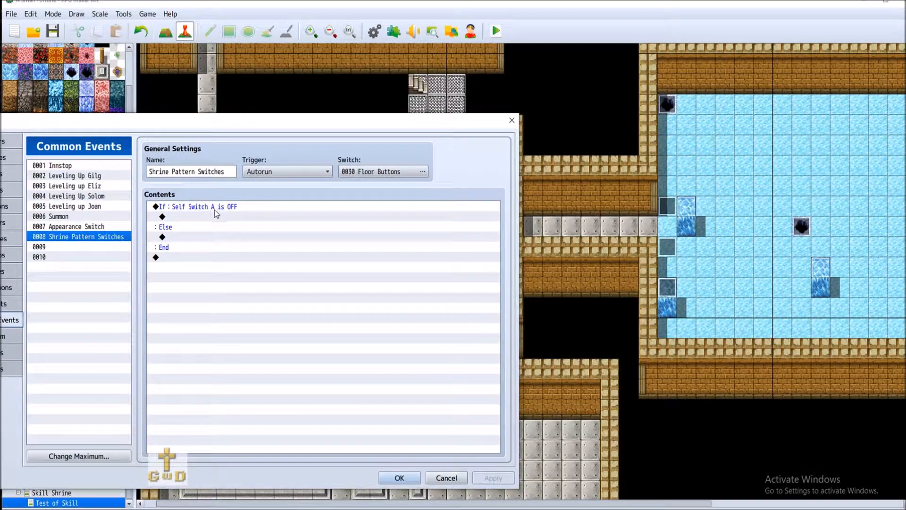
pyautogui.click(230, 207)
pyautogui.rightClick(231, 207)
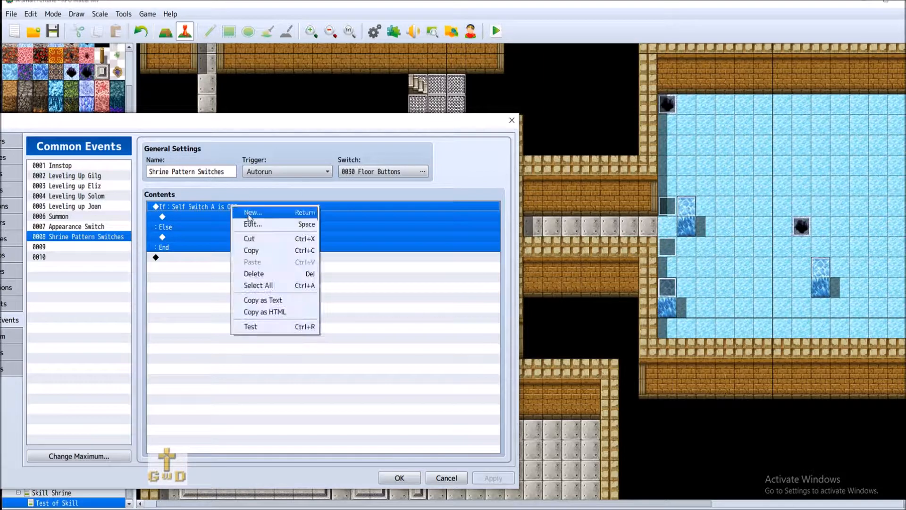
pyautogui.click(199, 236)
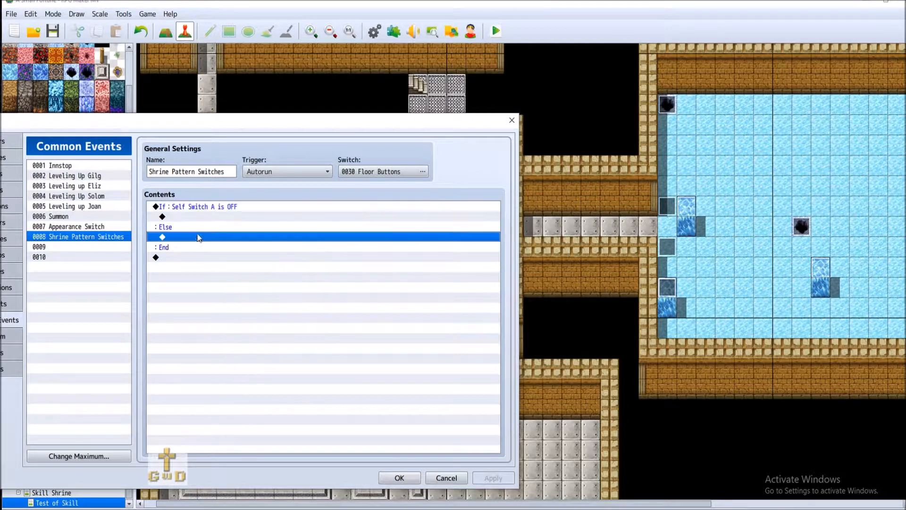
pyautogui.doubleClick(195, 237)
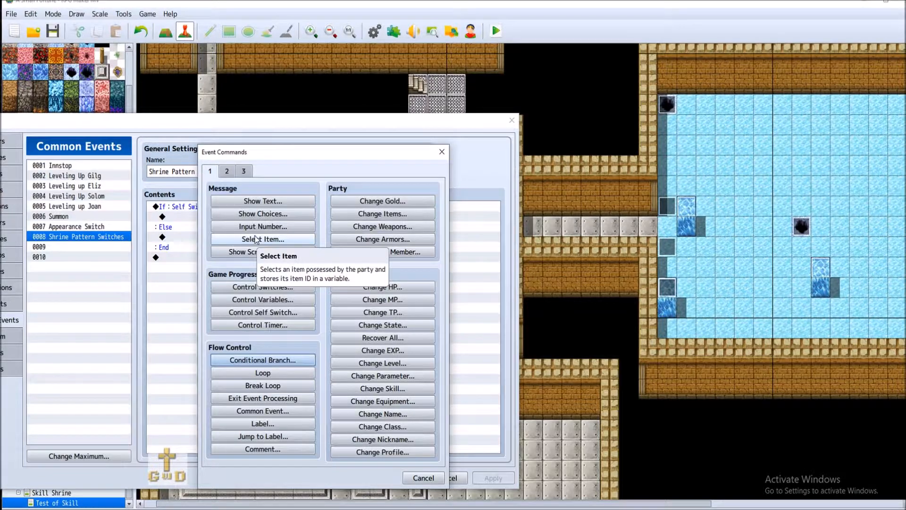
pyautogui.press('Escape')
pyautogui.doubleClick(217, 216)
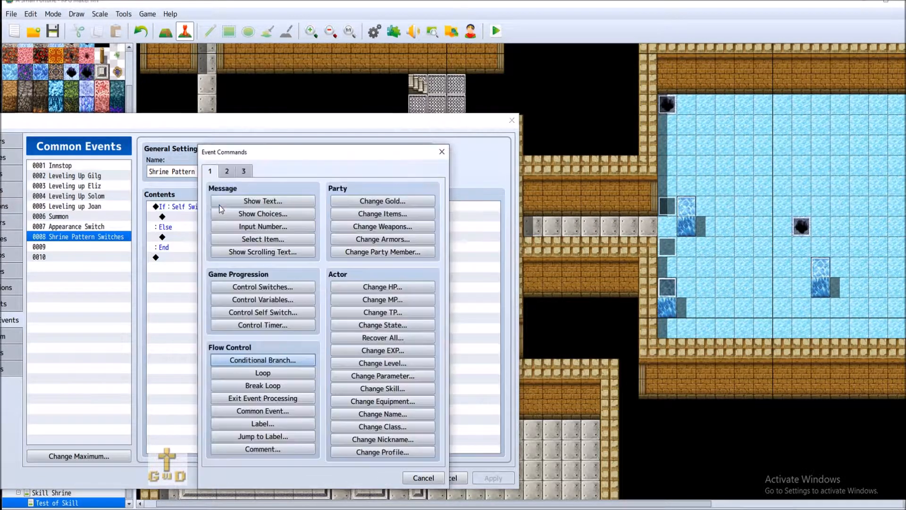
pyautogui.click(423, 477)
pyautogui.rightClick(203, 201)
pyautogui.click(211, 210)
pyautogui.click(423, 477)
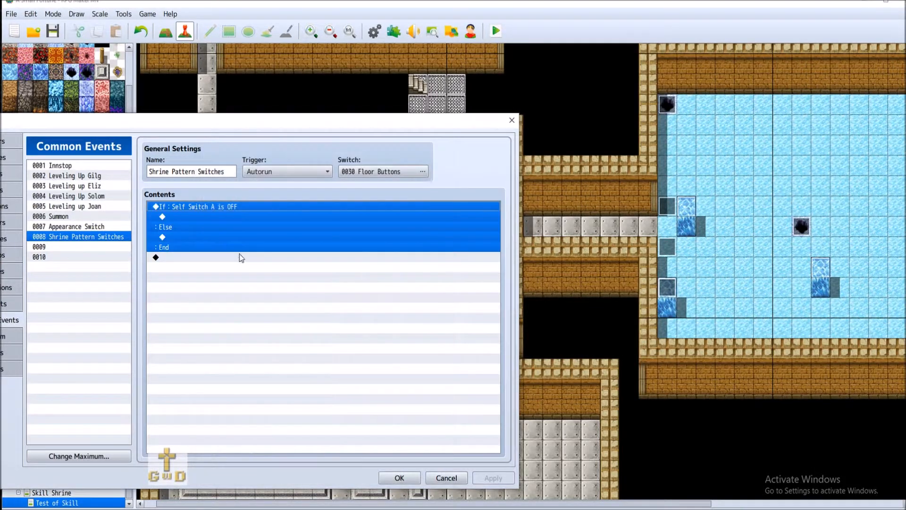
# Step: Edit the existing conditional branch so that it checks for Self Switch A being ON
pyautogui.rightClick(192, 207)
pyautogui.click(216, 226)
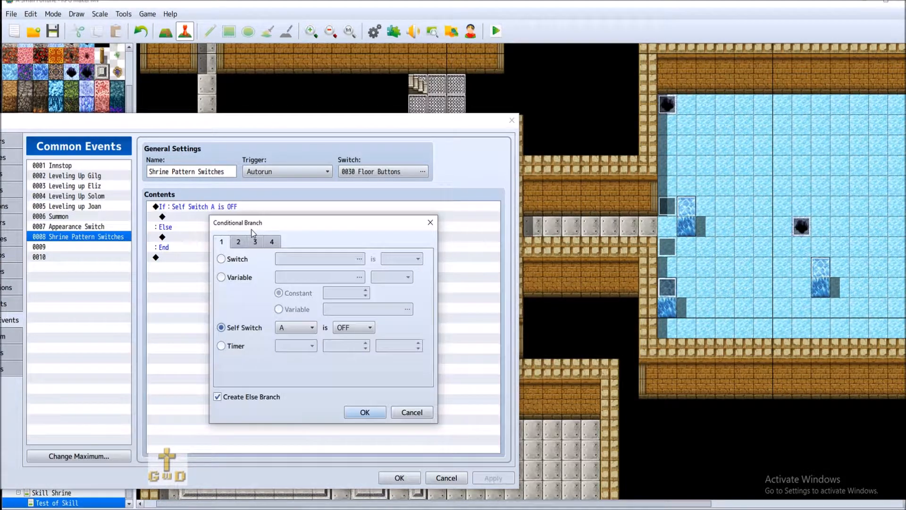
pyautogui.click(354, 327)
pyautogui.click(343, 340)
pyautogui.click(365, 412)
# Step: Add a Control Self Switch command inside the If branch that turns self switch A OFF
pyautogui.doubleClick(194, 217)
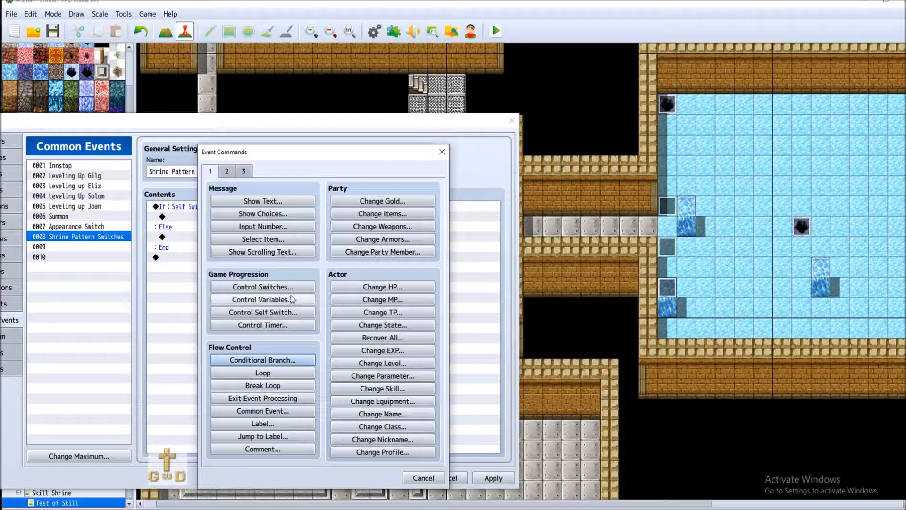
pyautogui.click(293, 313)
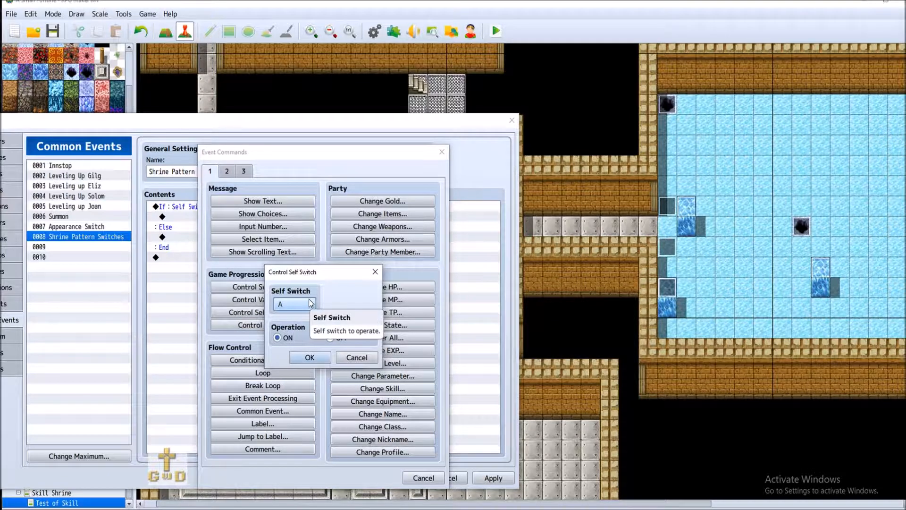
pyautogui.click(336, 338)
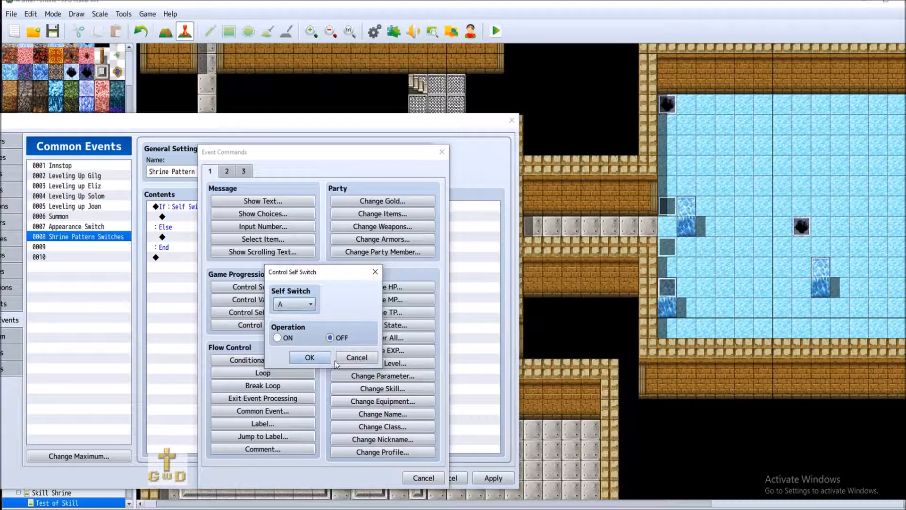
pyautogui.click(310, 357)
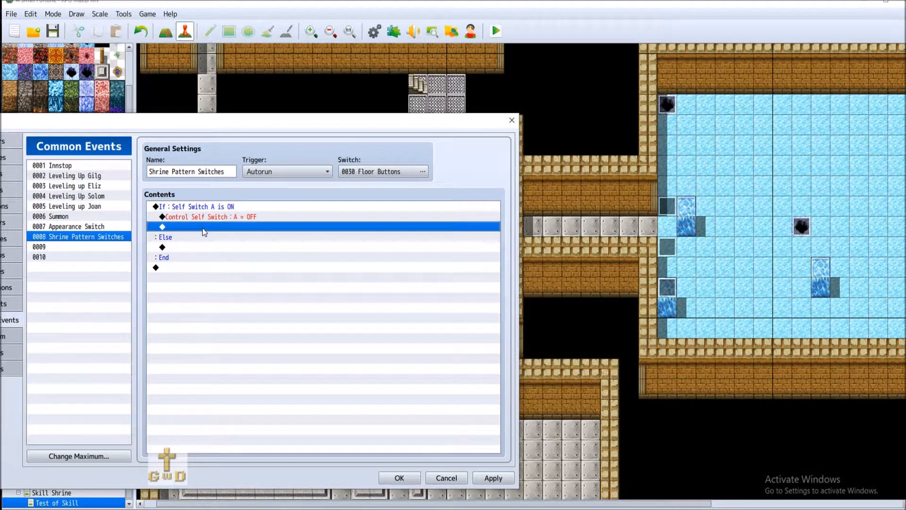
# Step: Remove the Control Self Switch command from the If branch of the Shrine Pattern Switches common event
pyautogui.moveTo(277, 128); pyautogui.dragTo(550, 286)
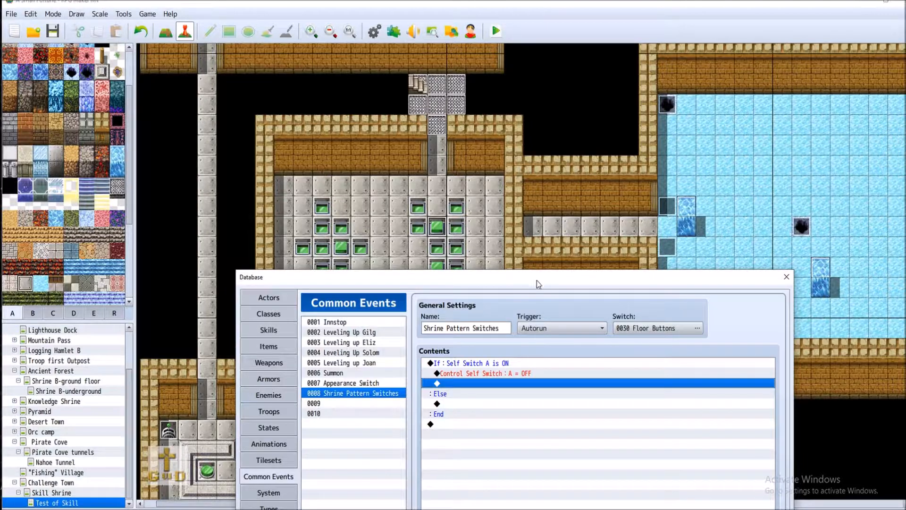
pyautogui.moveTo(537, 280); pyautogui.dragTo(574, 168)
pyautogui.click(550, 261)
pyautogui.rightClick(543, 261)
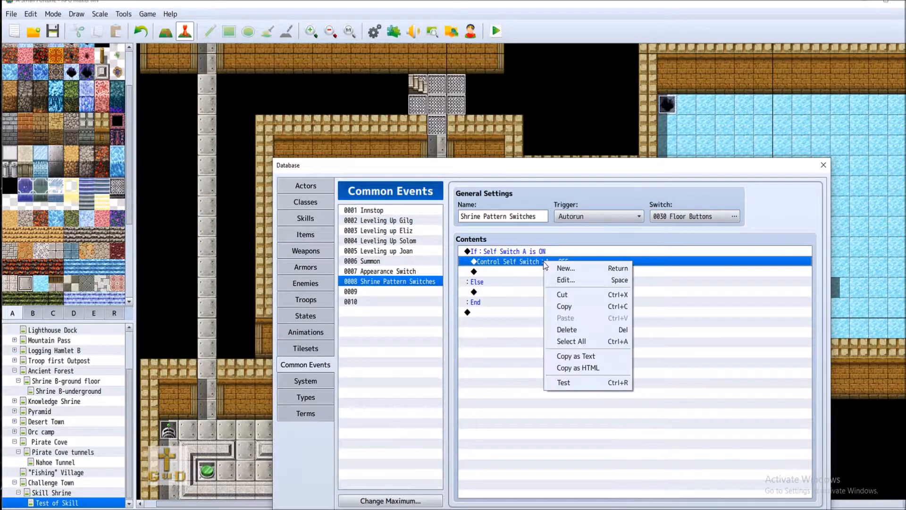
pyautogui.click(552, 294)
# Step: Add a Set Movement Route command in the If branch turning Walking Animation ON for Room 1 Switch 6, and save the database
pyautogui.doubleClick(516, 261)
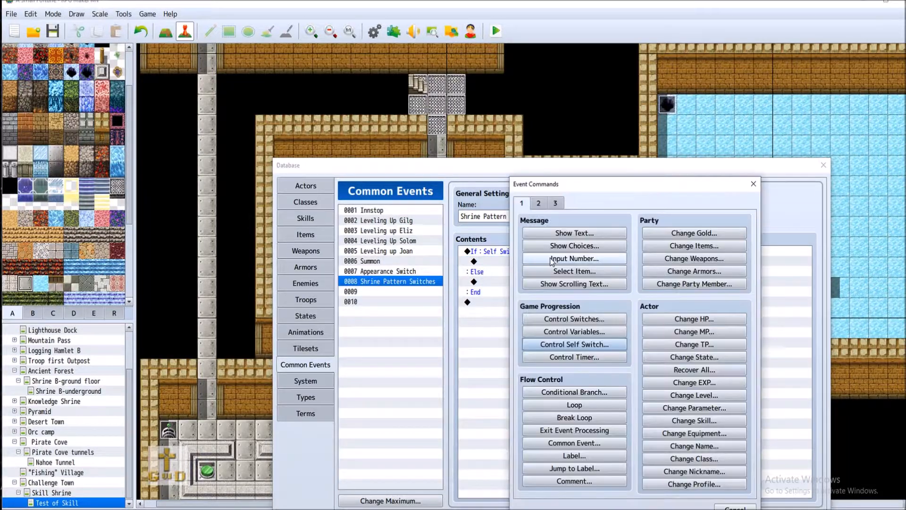
pyautogui.click(538, 203)
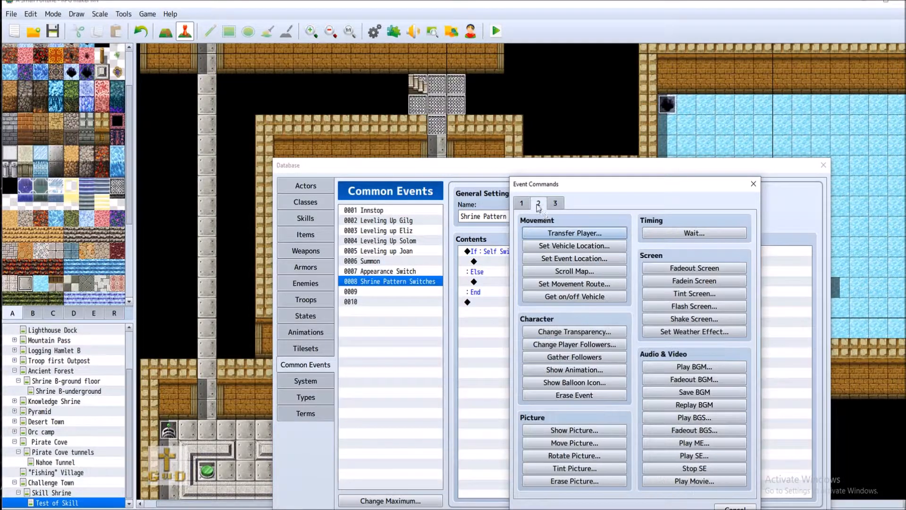
pyautogui.click(604, 284)
pyautogui.click(507, 251)
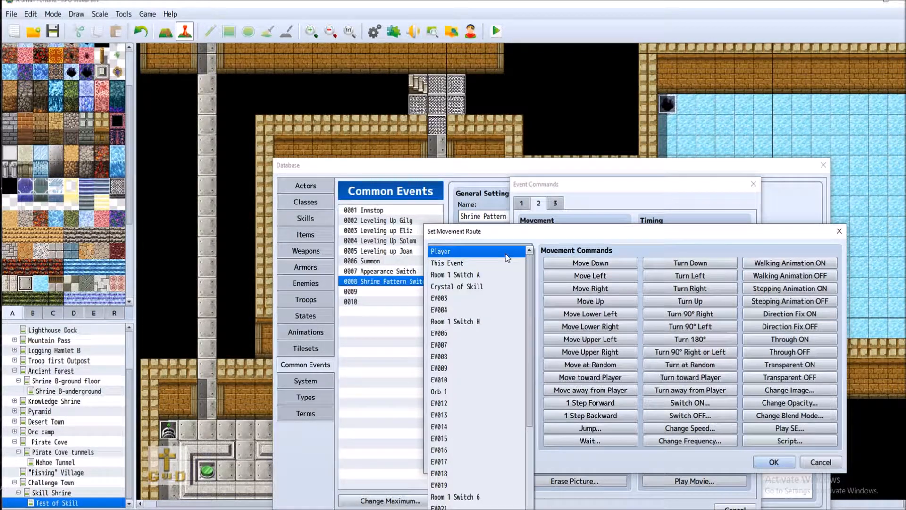
pyautogui.click(485, 497)
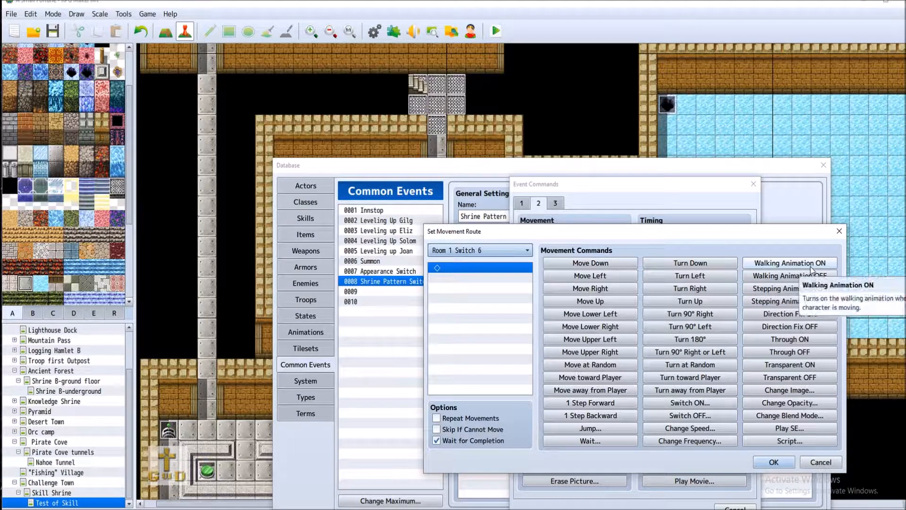
pyautogui.click(790, 263)
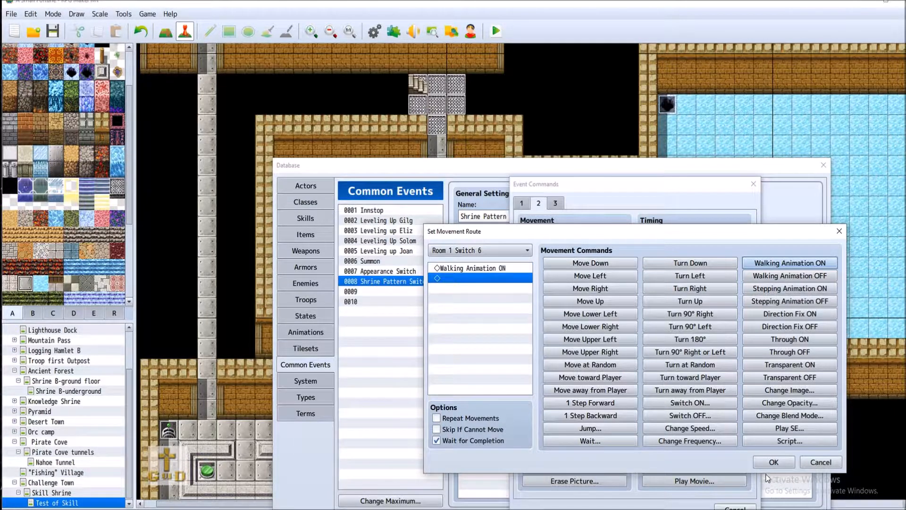
pyautogui.click(774, 462)
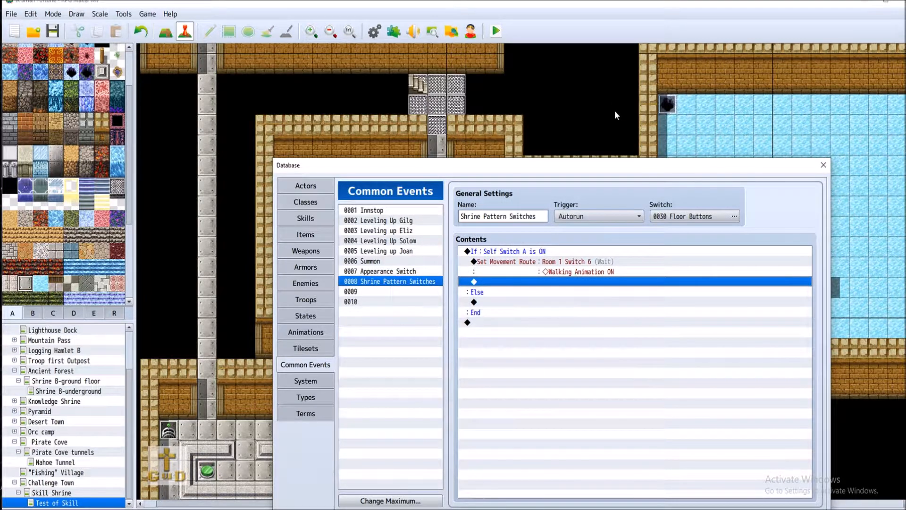
pyautogui.moveTo(625, 166); pyautogui.dragTo(531, 101)
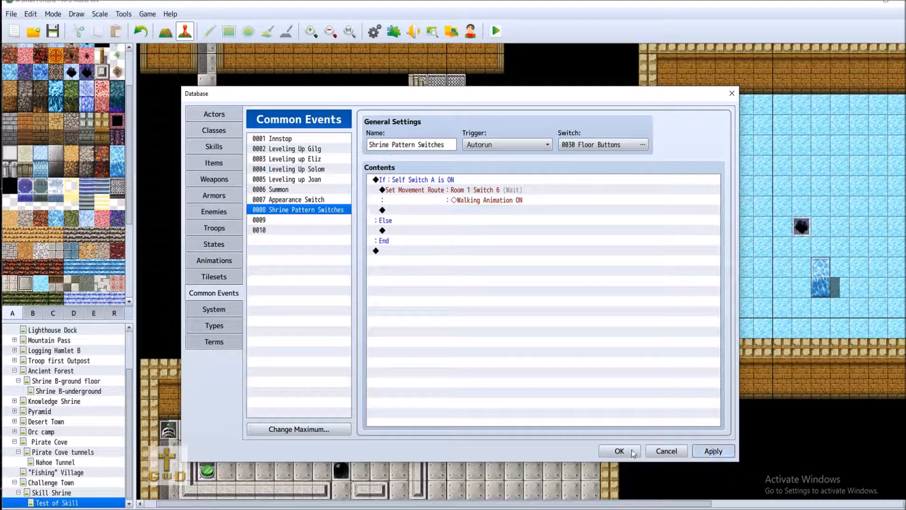
pyautogui.click(619, 459)
# Step: Check the image and walking options on the first page of the Room 1 Switch A event
pyautogui.rightClick(432, 221)
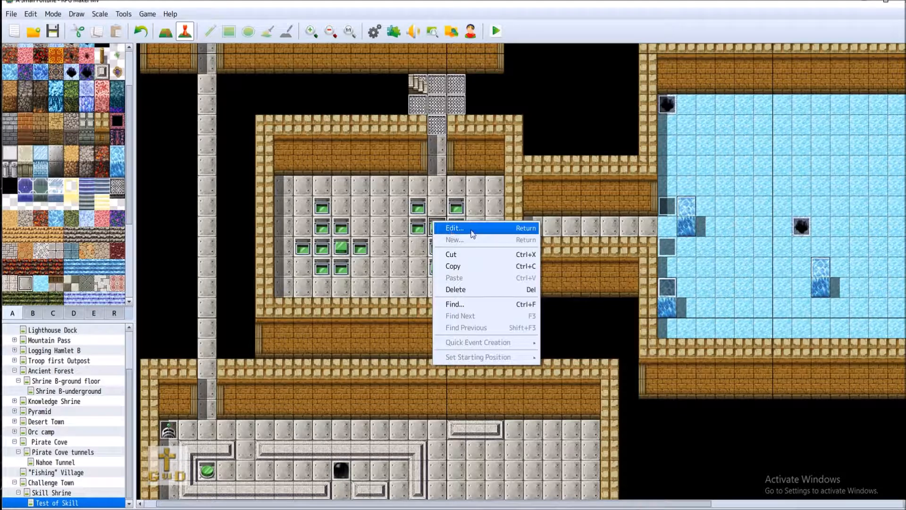
pyautogui.click(446, 229)
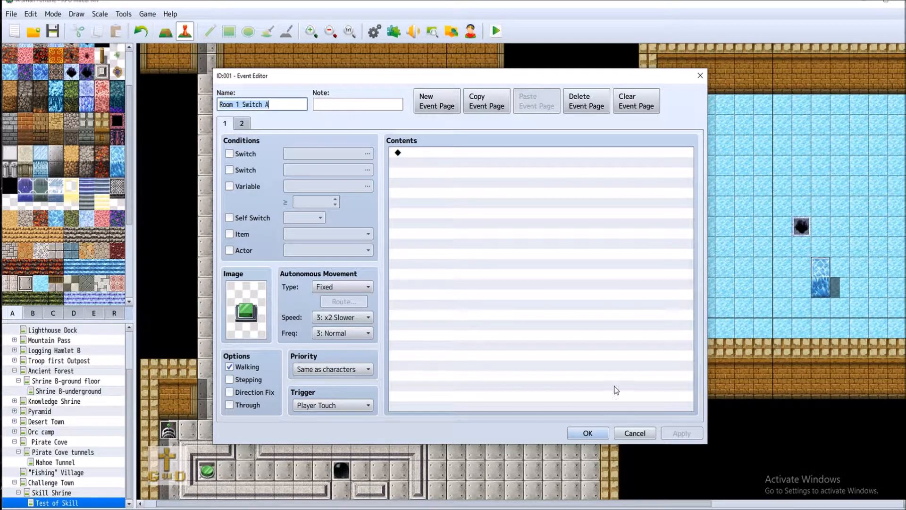
pyautogui.click(634, 432)
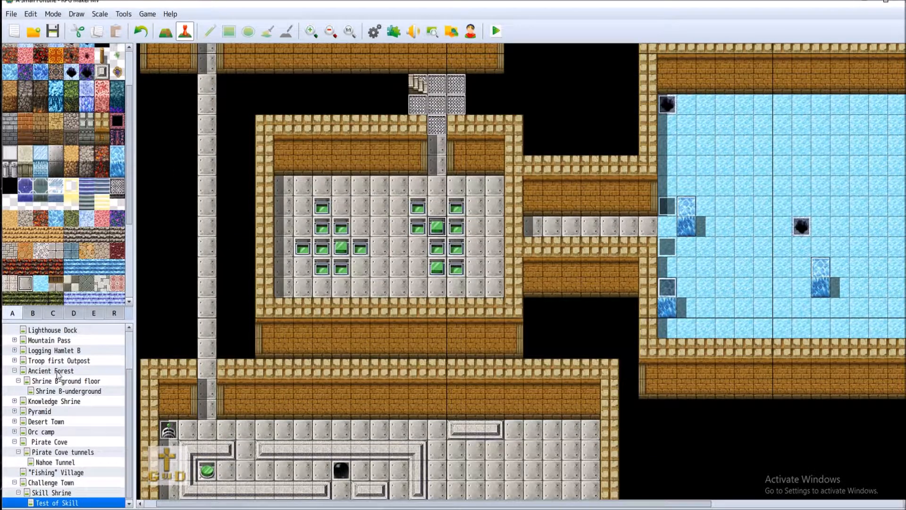
# Step: Examine the walking and stepping options of the Olta Chicken event on the First Village Olta map
pyautogui.scroll(3, 57, 367)
pyautogui.click(61, 338)
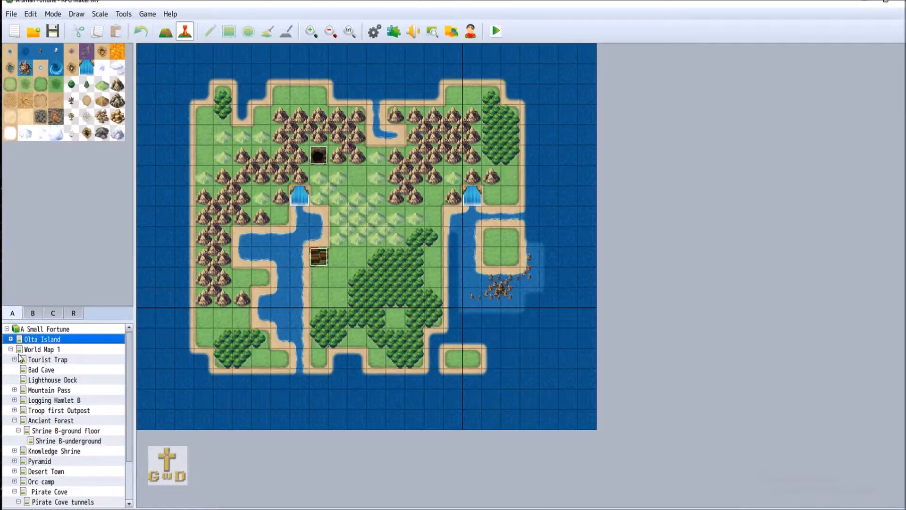
pyautogui.click(10, 339)
pyautogui.click(37, 349)
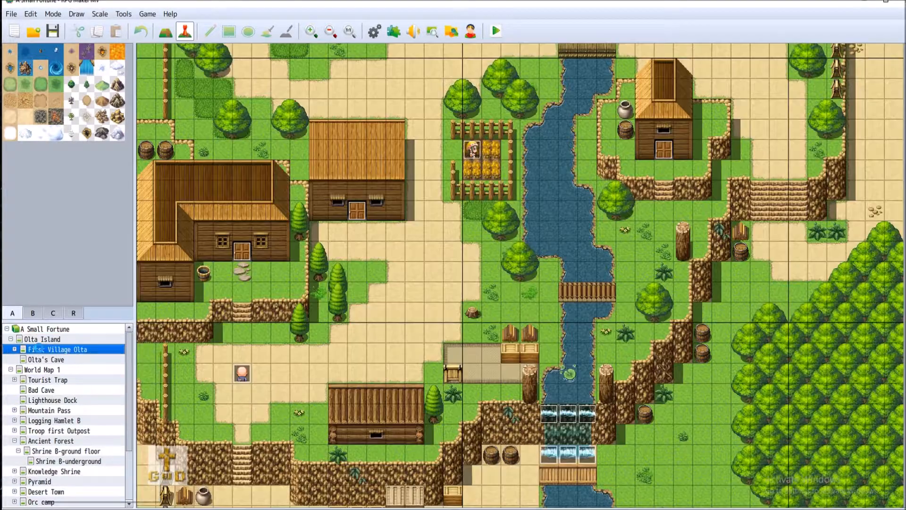
pyautogui.rightClick(37, 348)
pyautogui.scroll(5, 449, 366)
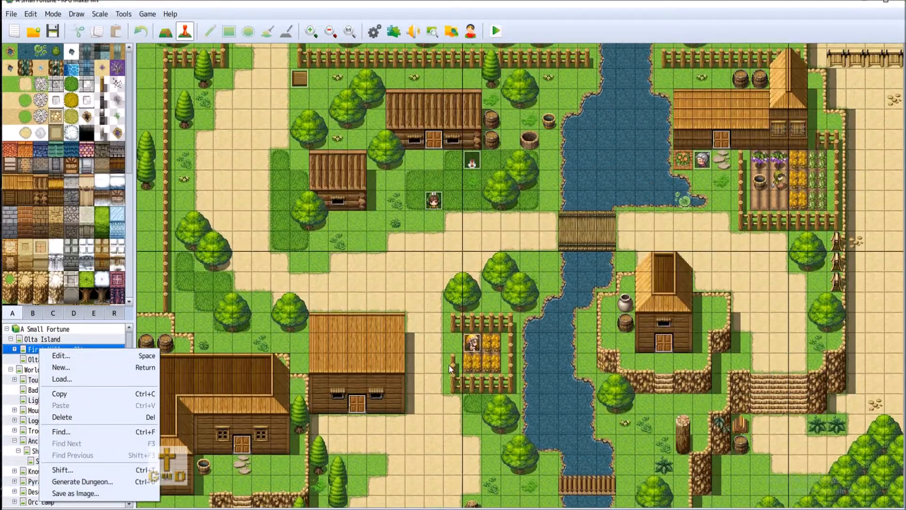
pyautogui.rightClick(468, 161)
pyautogui.click(484, 166)
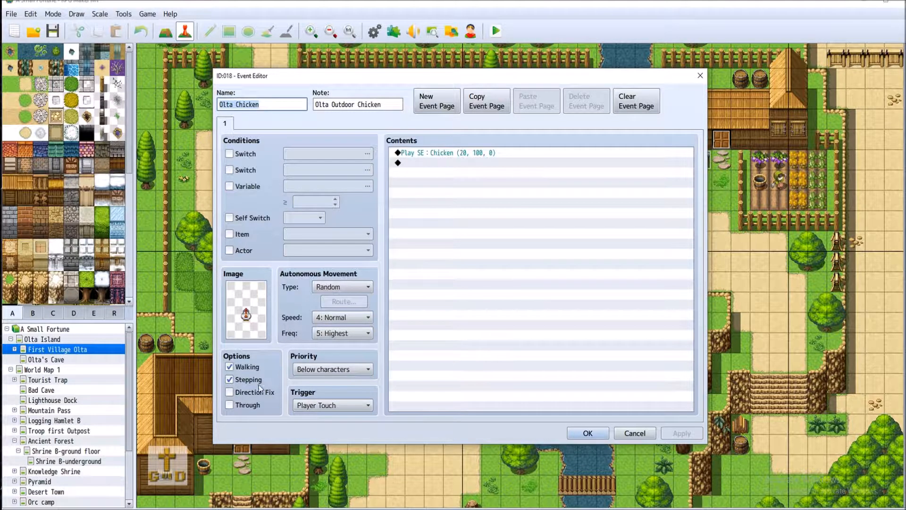
pyautogui.click(635, 433)
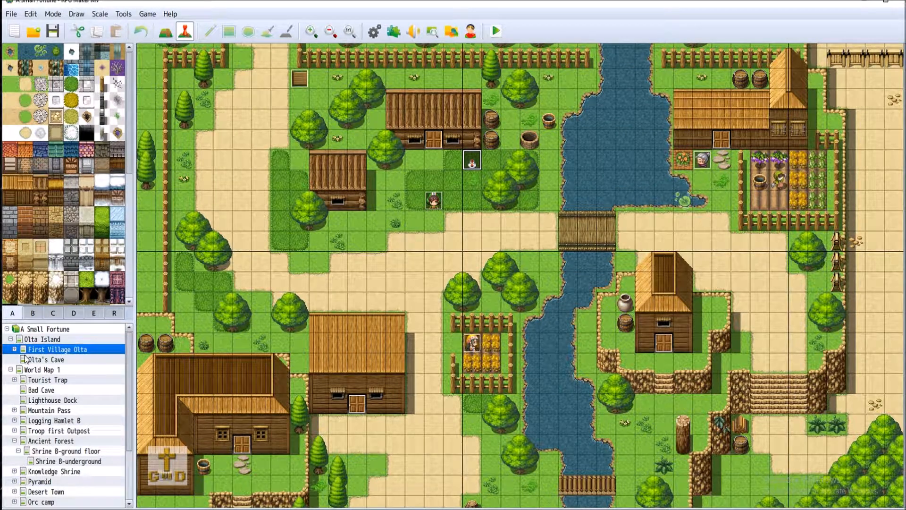
# Step: Return to the Test of Skill map and the Room 1 floor switches
pyautogui.click(11, 338)
pyautogui.scroll(-1, 47, 475)
pyautogui.scroll(-4, 85, 486)
pyautogui.click(80, 502)
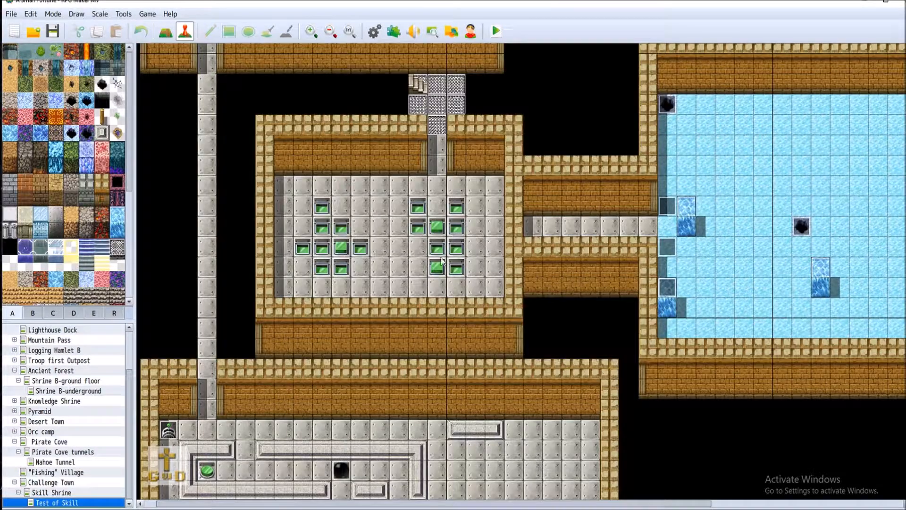
pyautogui.rightClick(437, 228)
pyautogui.rightClick(428, 265)
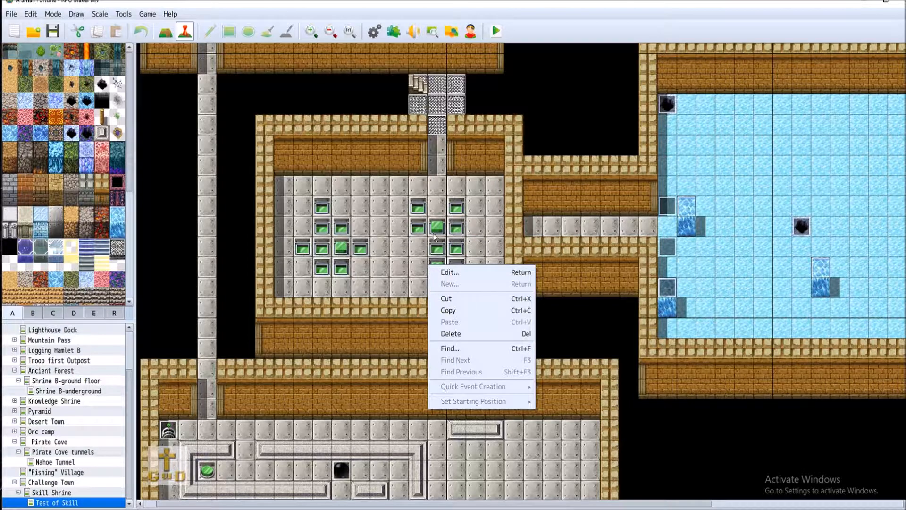
pyautogui.rightClick(437, 229)
pyautogui.click(400, 268)
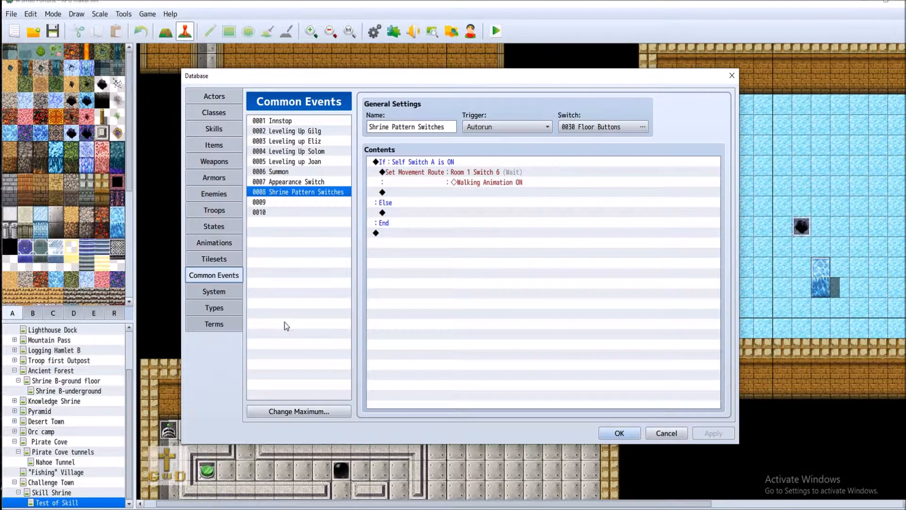
# Step: Reopen Room 1 Switch 6's movement route in the database, try adding Stepping Animation ON, and cut that line again
pyautogui.click(374, 31)
pyautogui.click(438, 173)
pyautogui.rightClick(438, 173)
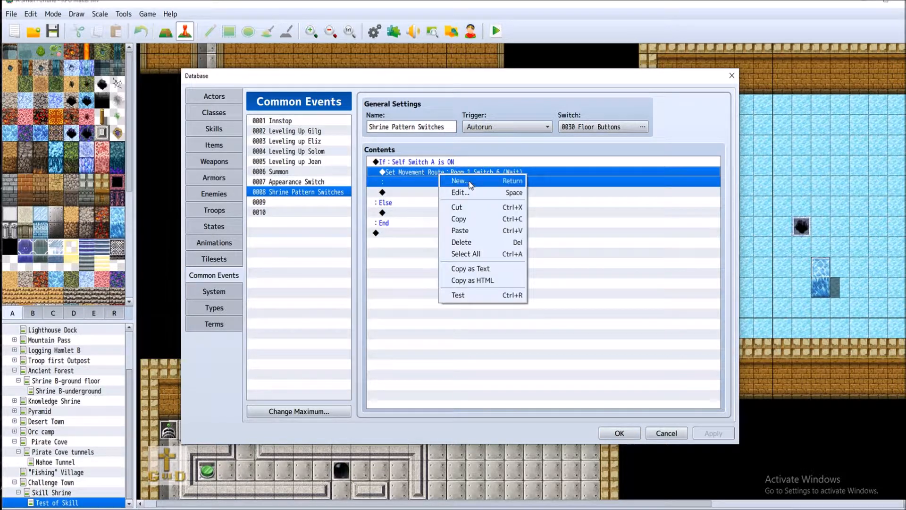
pyautogui.click(465, 193)
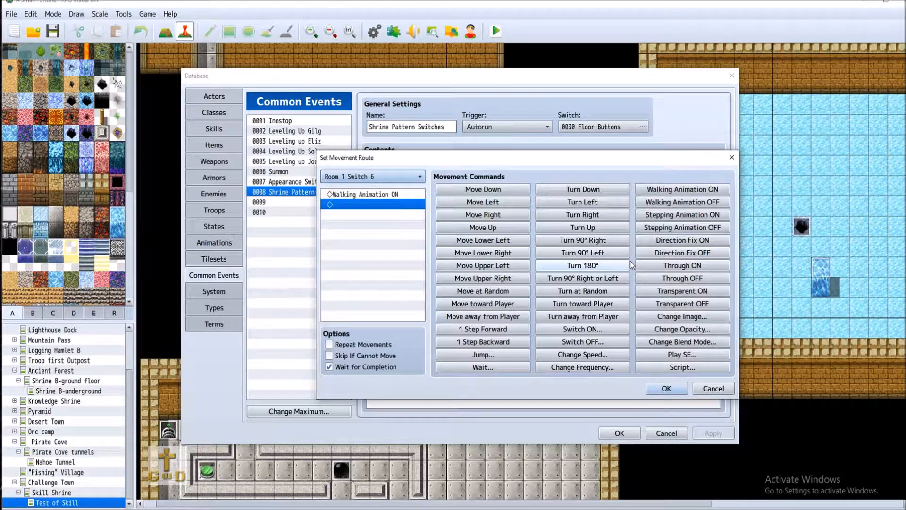
pyautogui.click(682, 215)
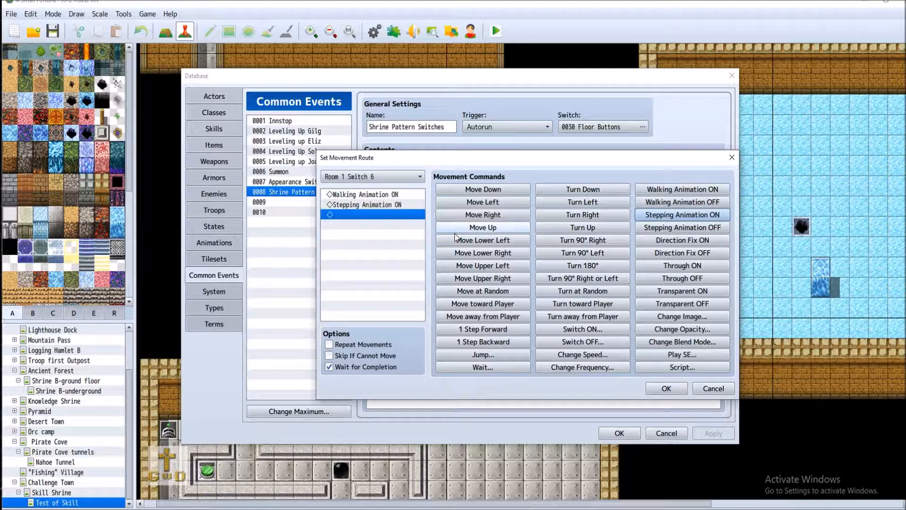
pyautogui.click(394, 195)
pyautogui.click(398, 205)
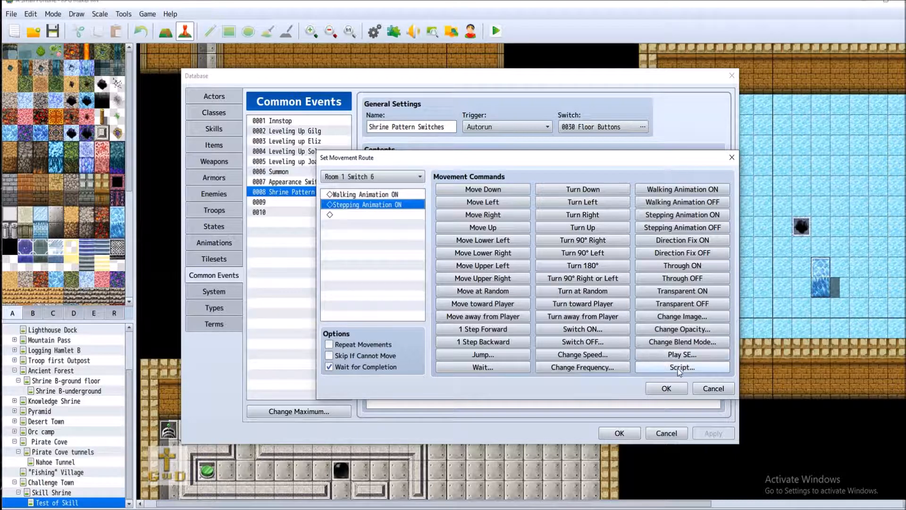
pyautogui.rightClick(405, 205)
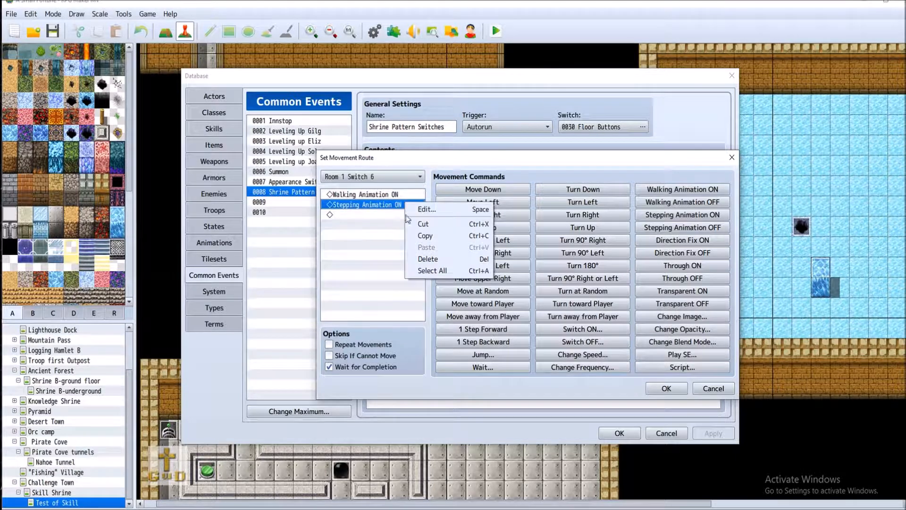
pyautogui.click(439, 224)
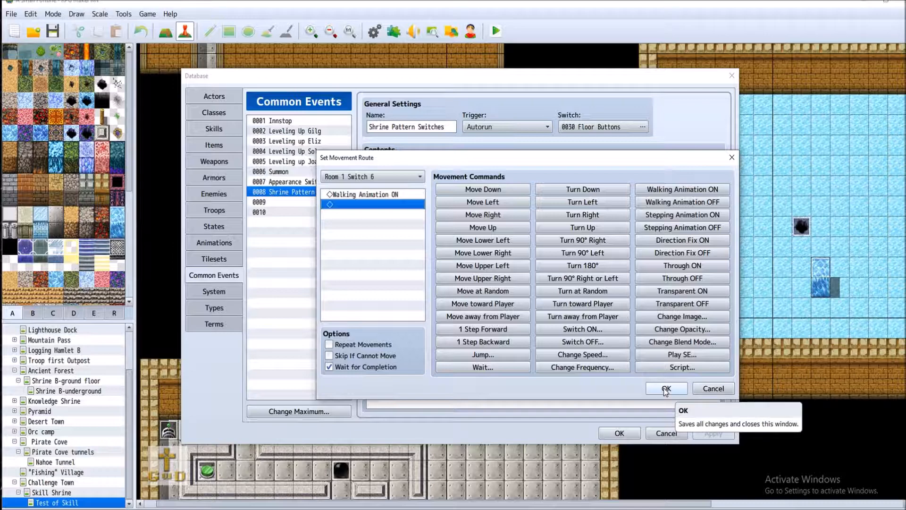
pyautogui.click(665, 389)
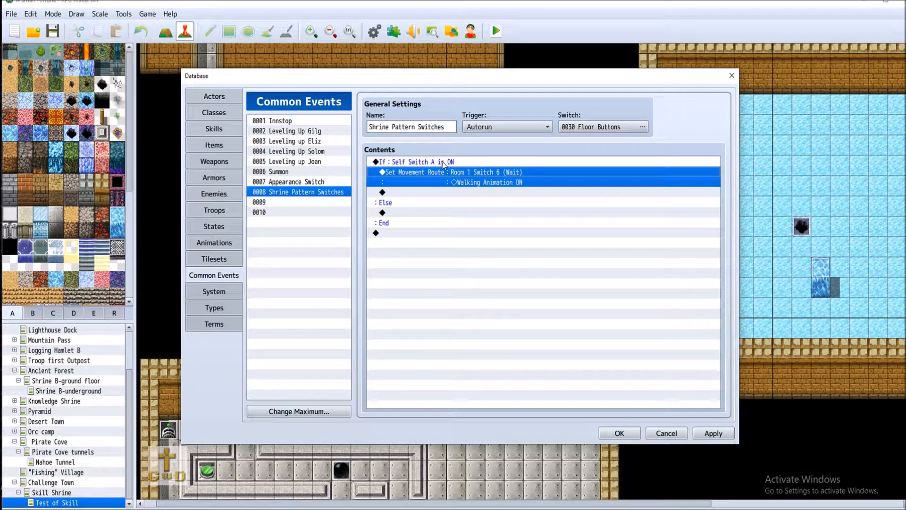
# Step: Cut the Set Movement Route command for Room 1 Switch 6 out of the If branch
pyautogui.moveTo(475, 77); pyautogui.dragTo(496, 304)
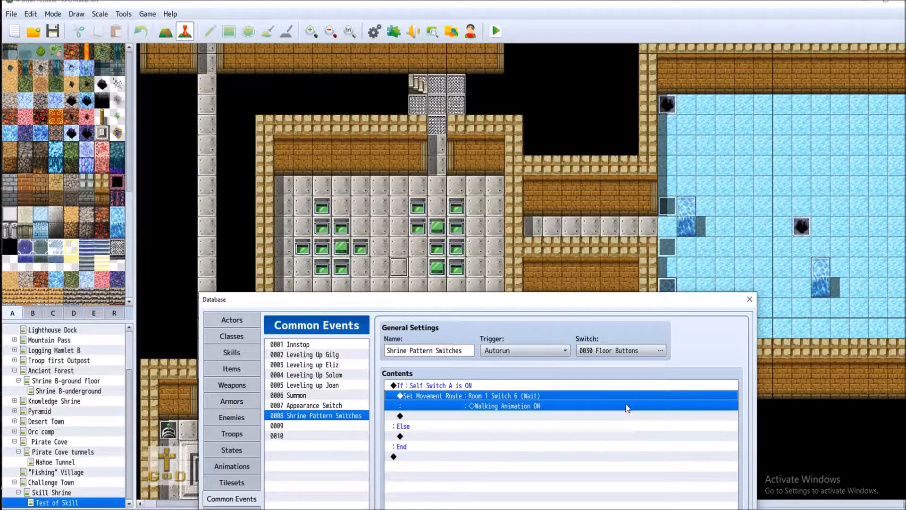
pyautogui.moveTo(527, 308); pyautogui.dragTo(165, 95)
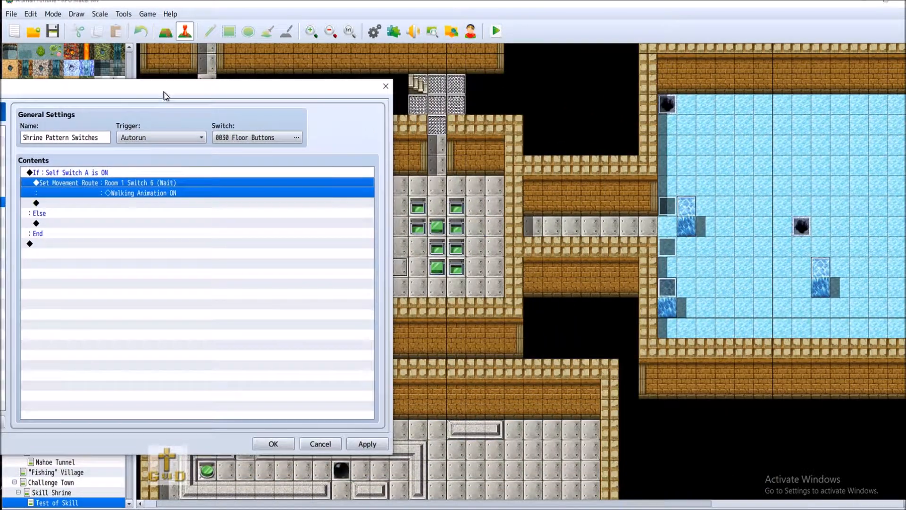
pyautogui.rightClick(143, 183)
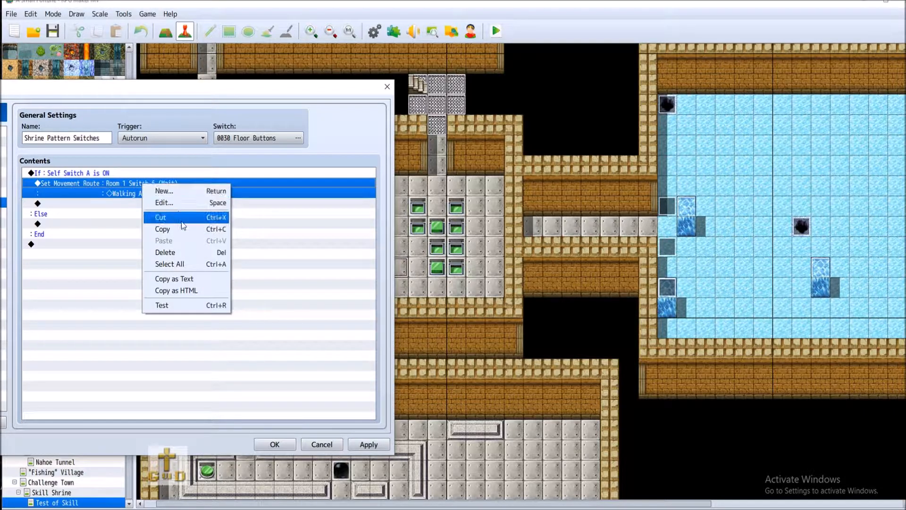
pyautogui.click(156, 216)
pyautogui.rightClick(113, 183)
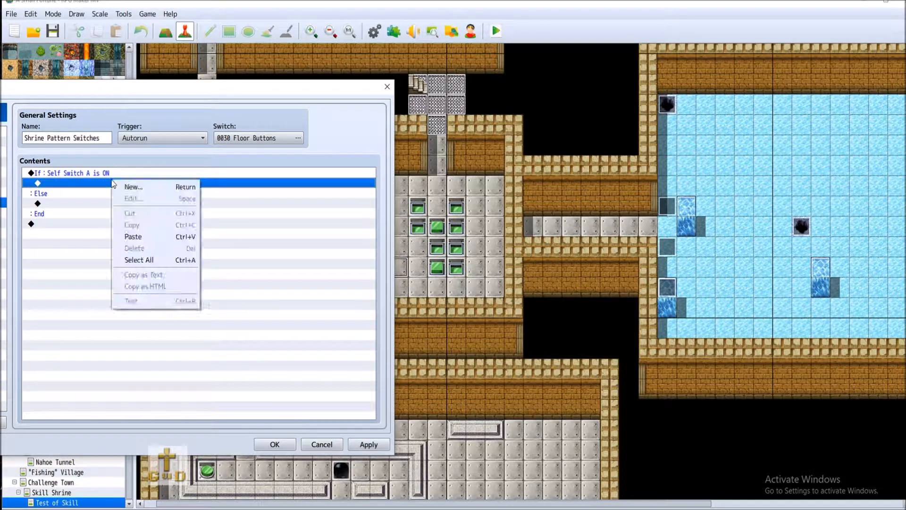
pyautogui.click(128, 187)
pyautogui.click(299, 445)
# Step: Start a new command inside the Self Switch A If branch and look over the Set Movement Route options
pyautogui.doubleClick(85, 184)
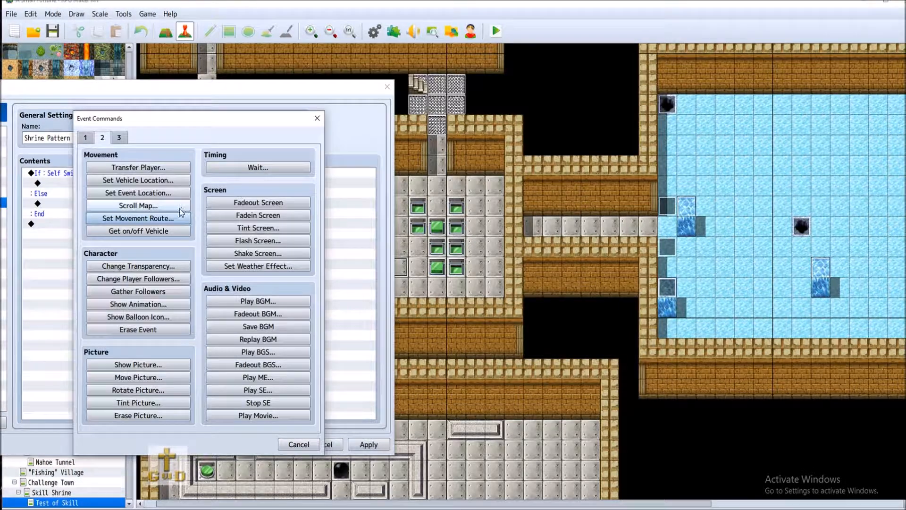
pyautogui.click(138, 218)
pyautogui.moveTo(103, 166); pyautogui.dragTo(183, 156)
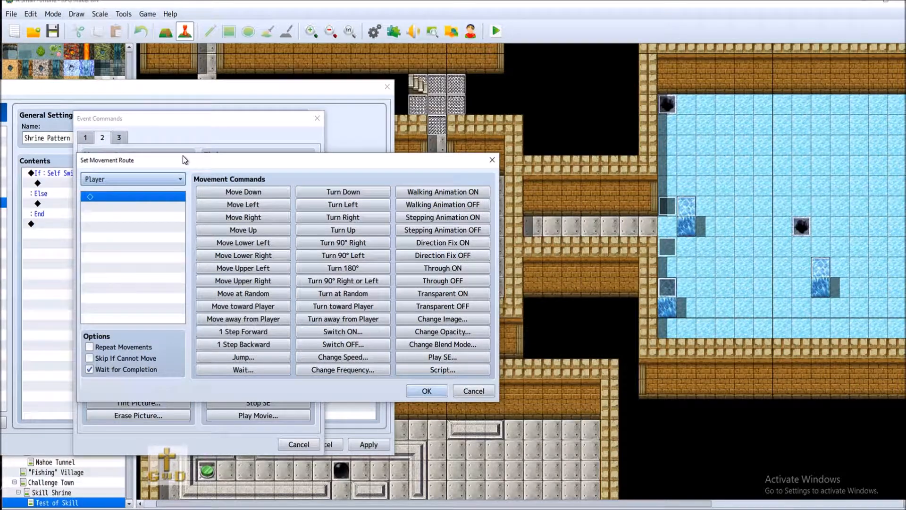
pyautogui.click(472, 391)
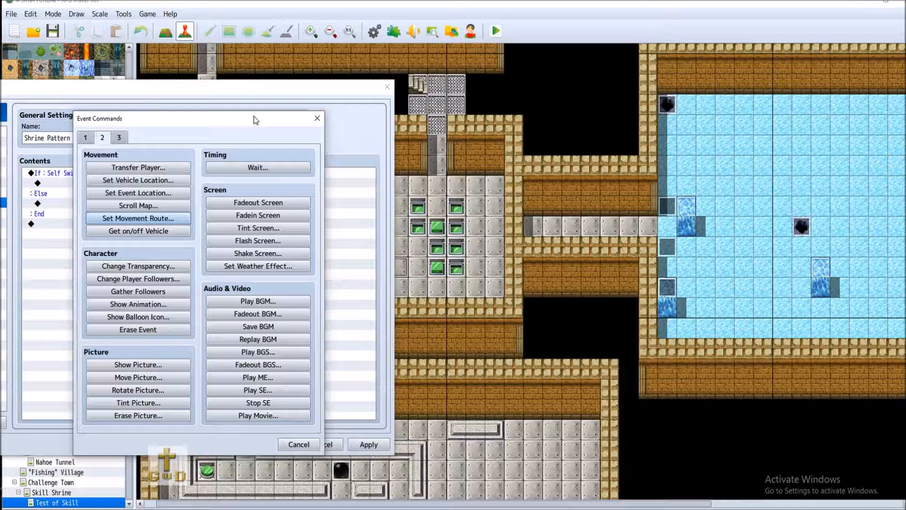
pyautogui.click(166, 304)
pyautogui.click(202, 266)
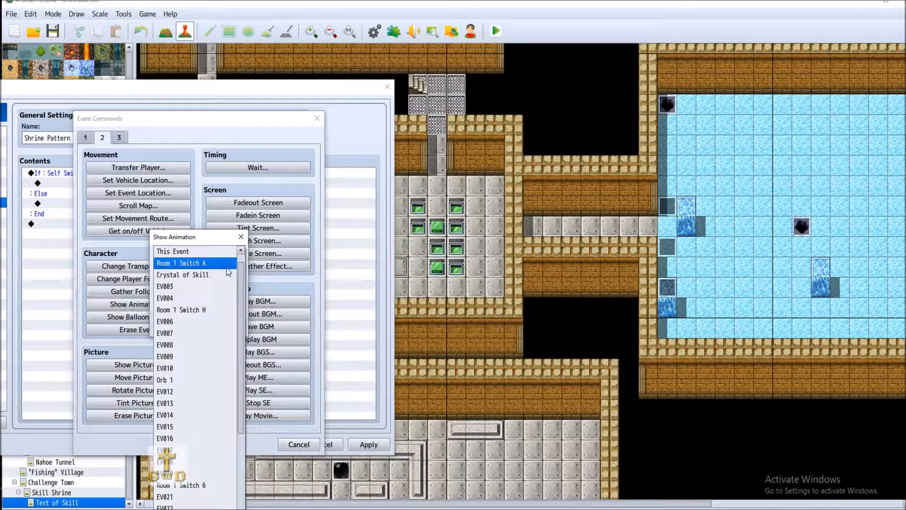
pyautogui.click(332, 415)
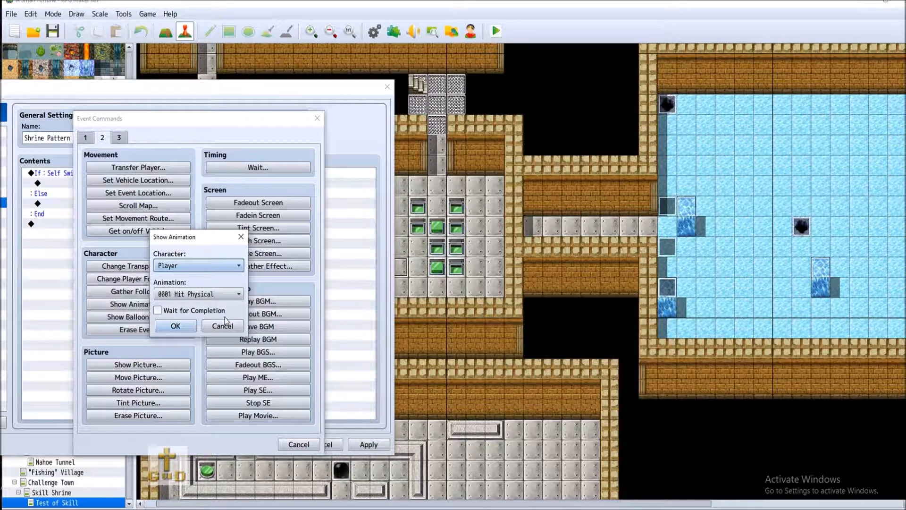
pyautogui.click(218, 265)
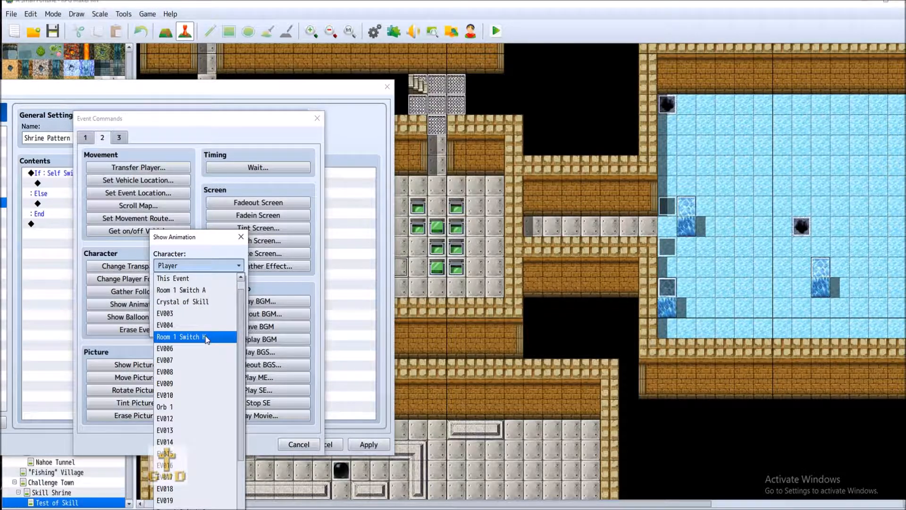
pyautogui.click(204, 290)
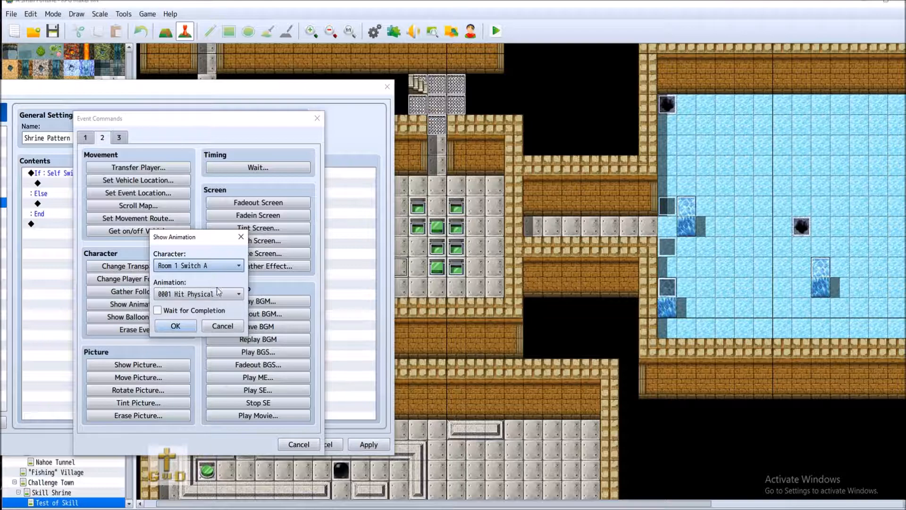
pyautogui.click(231, 296)
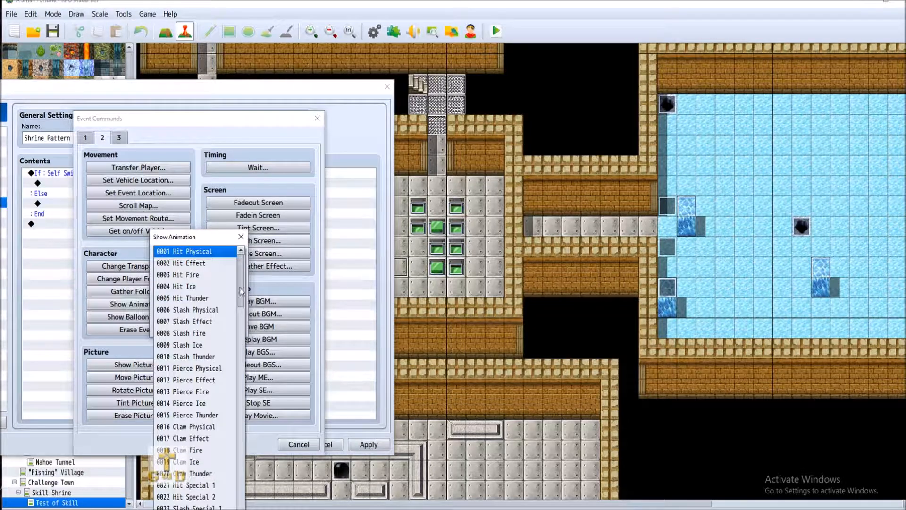
pyautogui.click(241, 237)
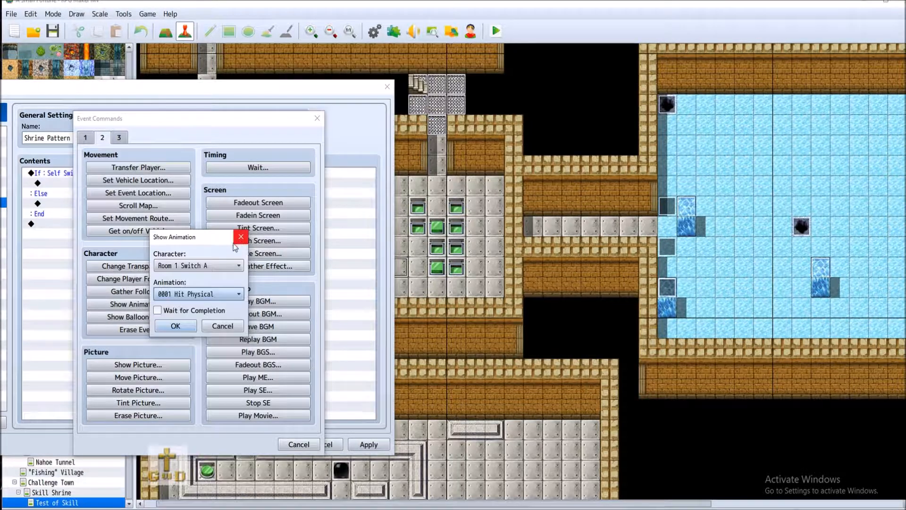
pyautogui.click(236, 326)
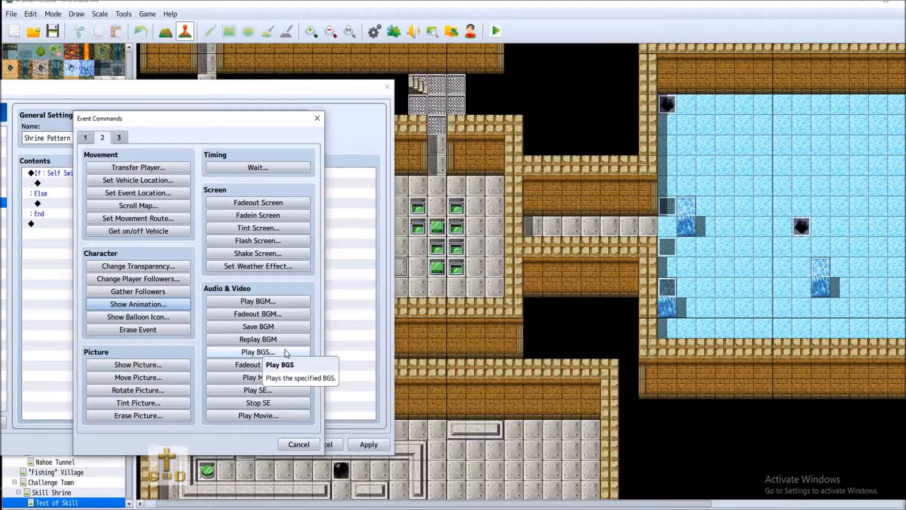
# Step: Start a Play SE command in the If branch at 15% volume and preview the Chime1 and Chime2 sounds
pyautogui.click(278, 390)
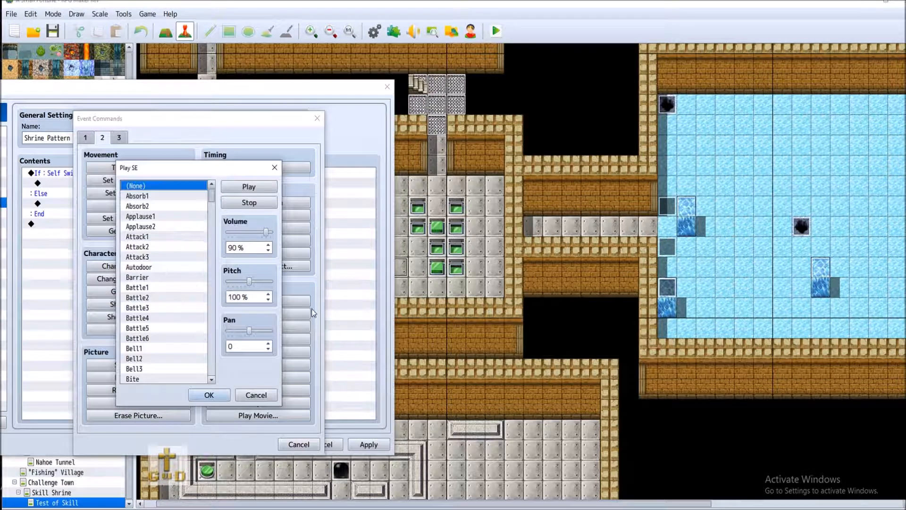
pyautogui.moveTo(267, 231); pyautogui.dragTo(234, 232)
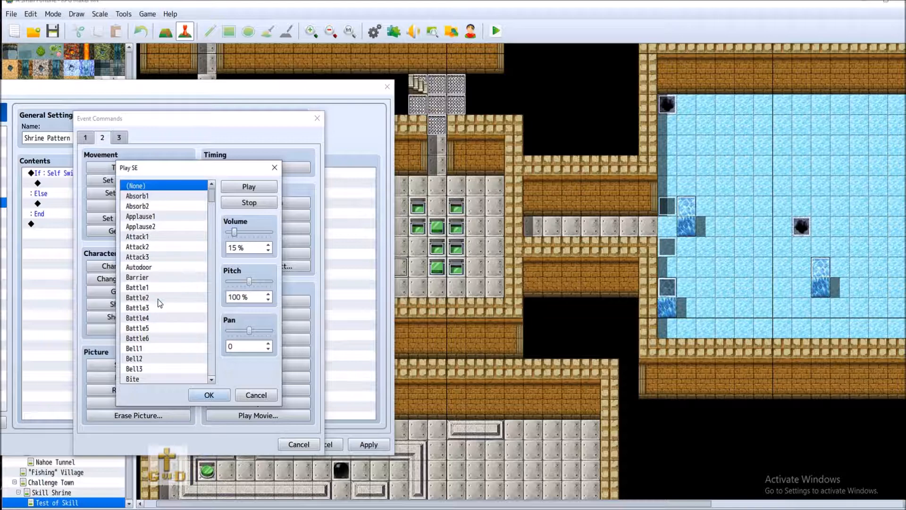
pyautogui.scroll(-3, 154, 338)
pyautogui.scroll(-5, 156, 335)
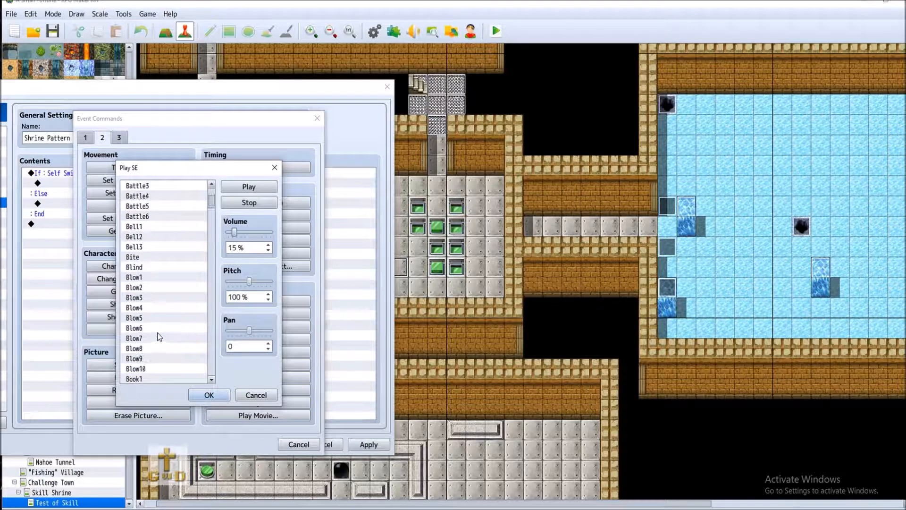
pyautogui.scroll(-3, 162, 335)
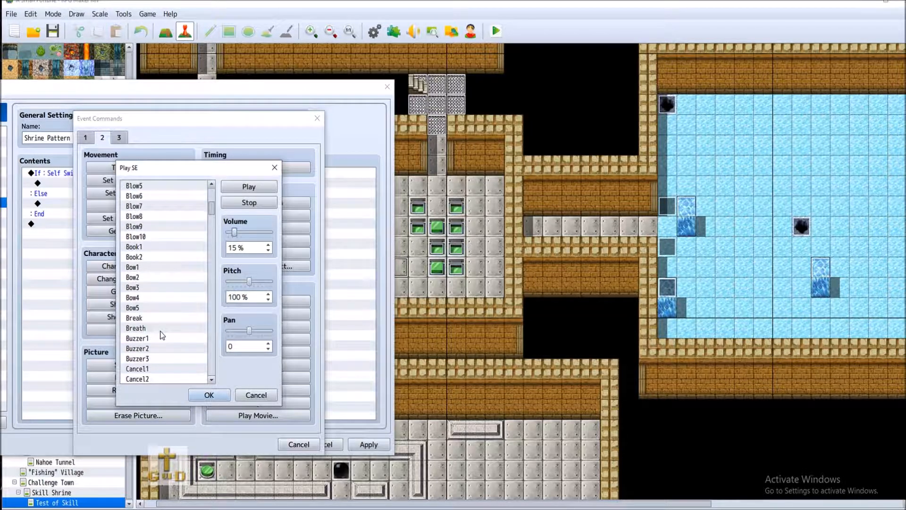
pyautogui.scroll(-3, 162, 334)
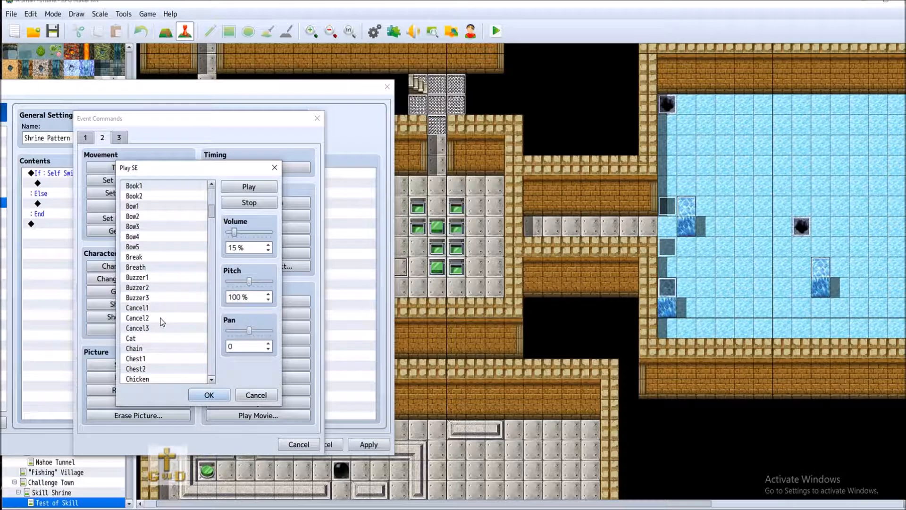
pyautogui.scroll(-3, 162, 321)
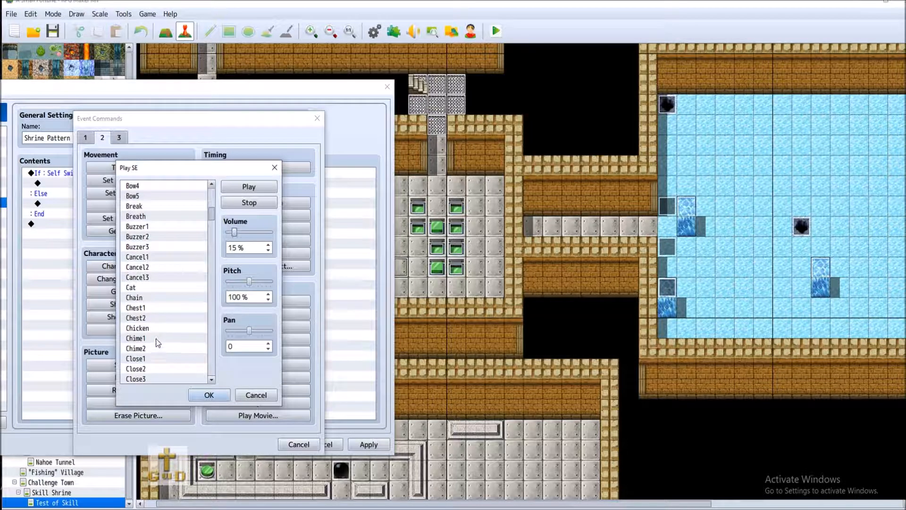
pyautogui.click(156, 338)
pyautogui.click(261, 188)
pyautogui.click(150, 349)
pyautogui.click(250, 186)
# Step: Preview the Cursor1, Cursor2 and Cursor4 sound effects
pyautogui.scroll(-2, 172, 347)
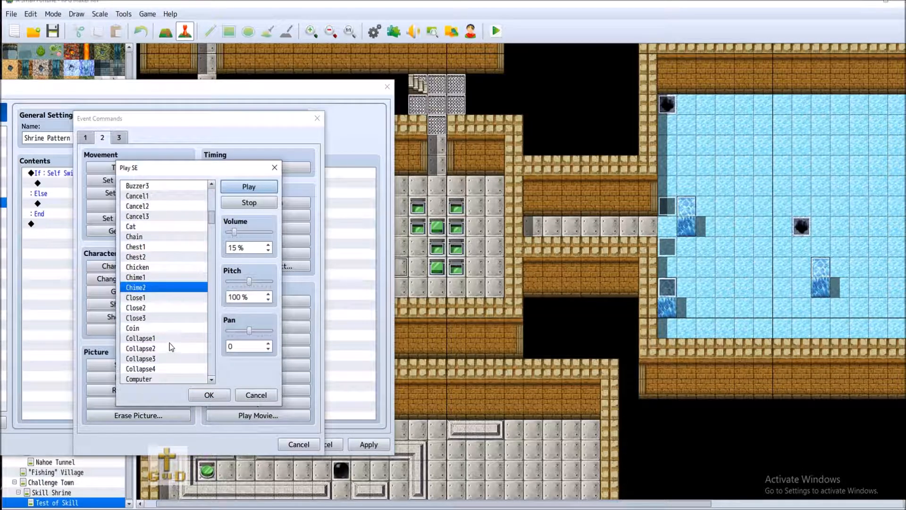
pyautogui.scroll(-2, 176, 318)
pyautogui.scroll(-2, 176, 318)
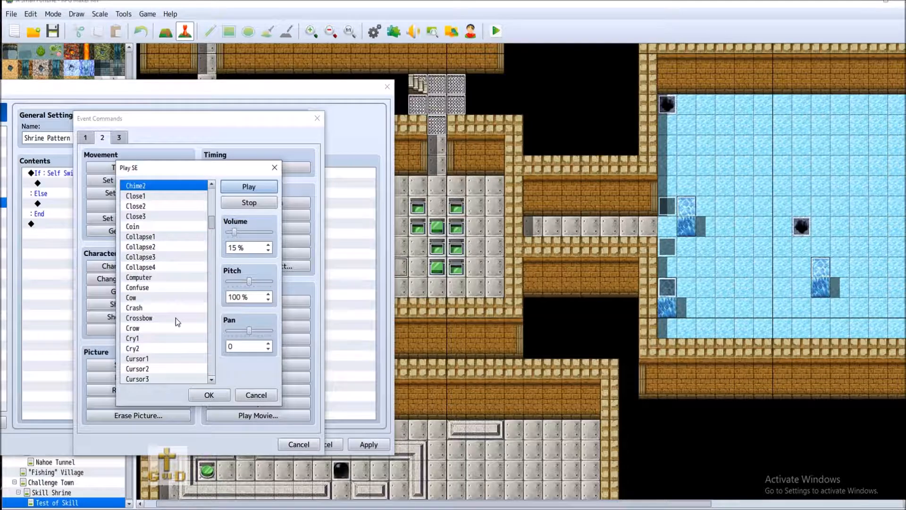
pyautogui.scroll(-2, 175, 317)
pyautogui.click(158, 309)
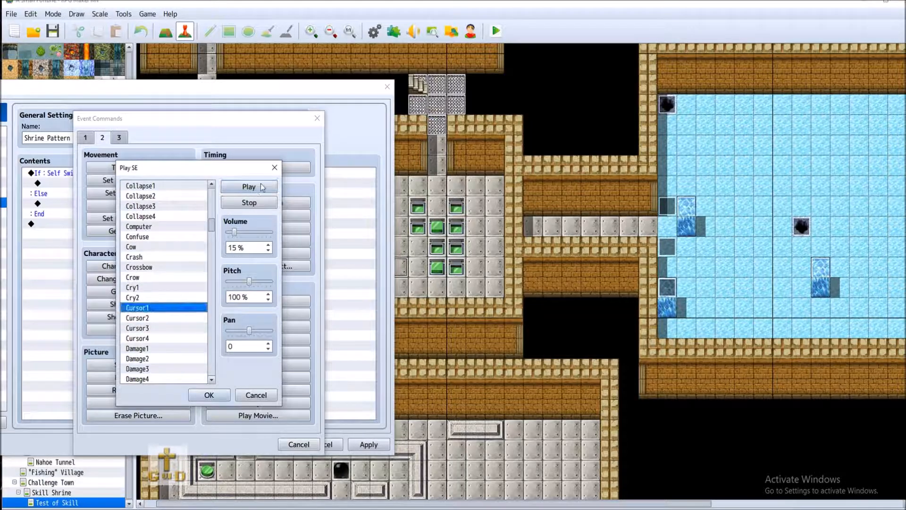
pyautogui.click(249, 187)
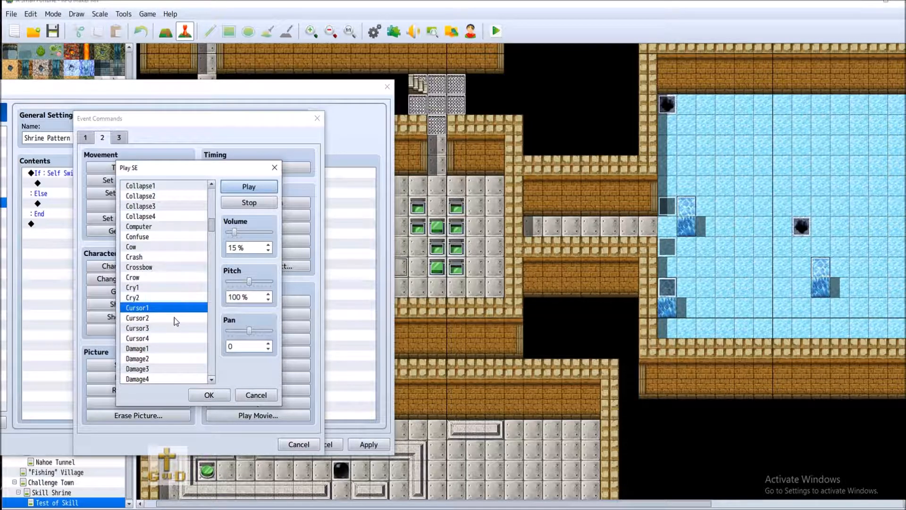
pyautogui.click(175, 318)
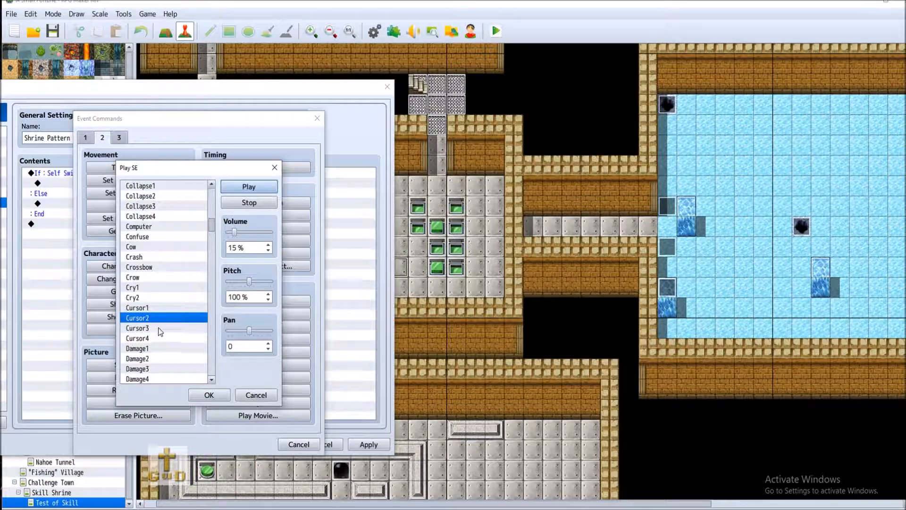
pyautogui.click(249, 187)
pyautogui.click(171, 338)
pyautogui.click(241, 189)
pyautogui.scroll(-3, 185, 320)
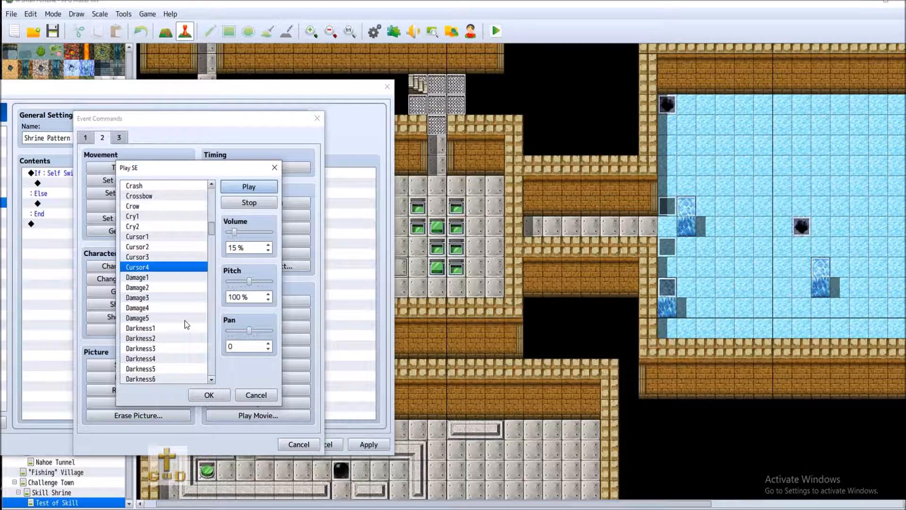
pyautogui.click(249, 186)
# Step: Preview the Gate1 and Horn sound effects
pyautogui.scroll(-4, 193, 307)
pyautogui.scroll(-6, 188, 333)
pyautogui.scroll(-8, 188, 332)
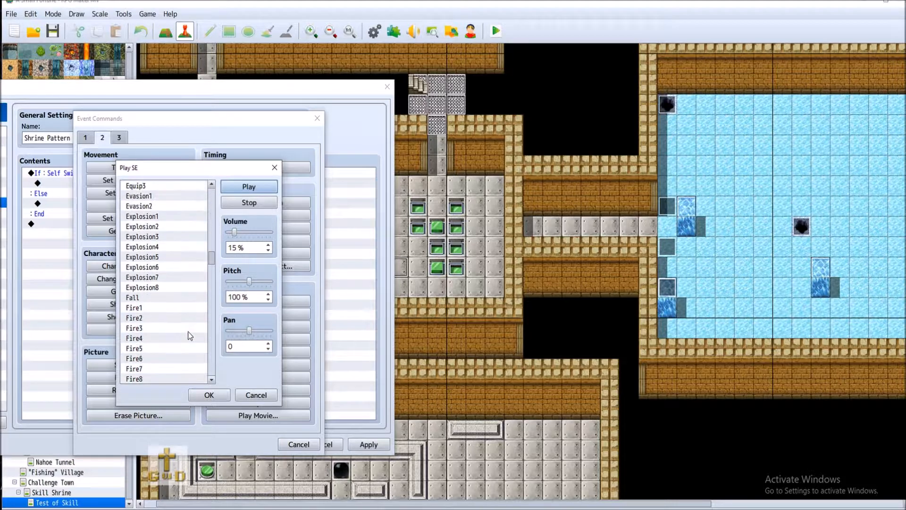
pyautogui.scroll(-5, 188, 332)
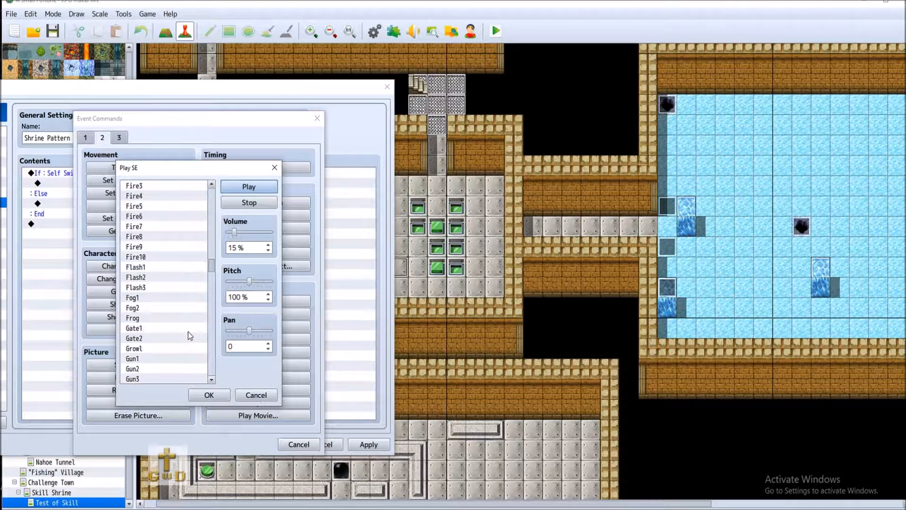
pyautogui.click(169, 329)
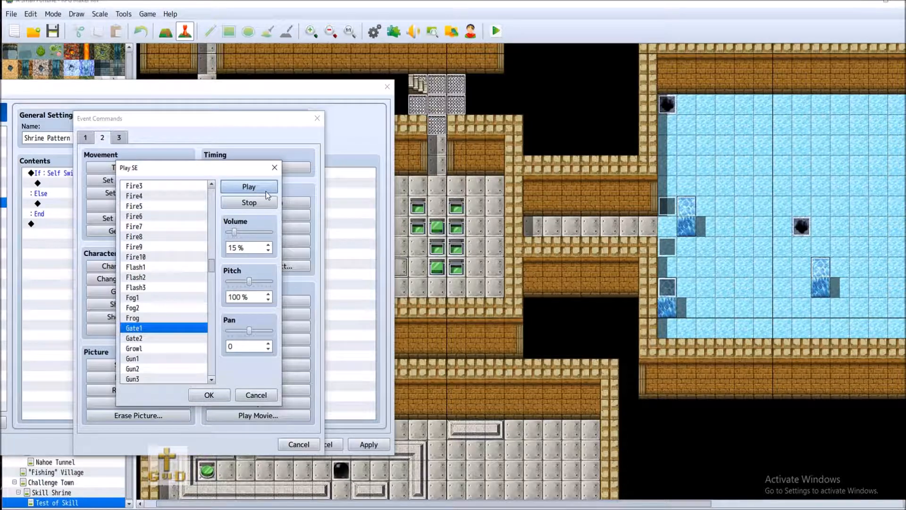
pyautogui.scroll(-2, 174, 332)
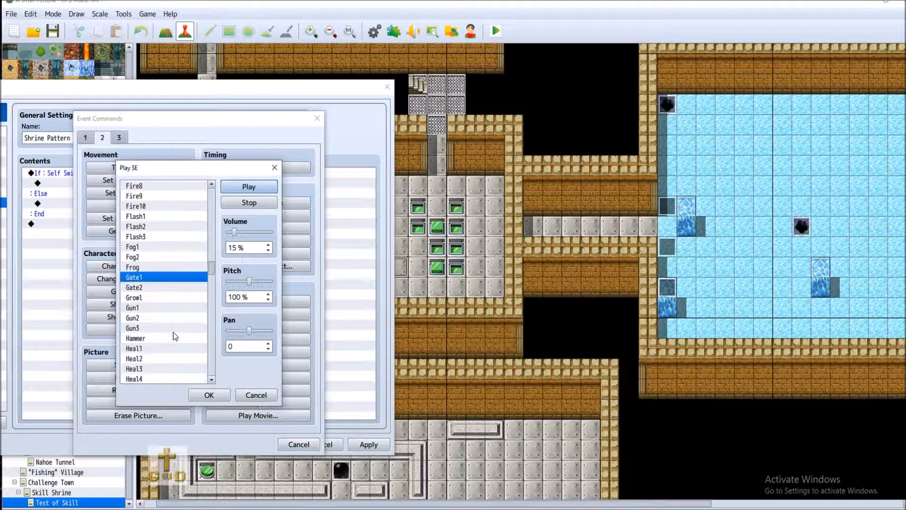
pyautogui.scroll(-1, 174, 332)
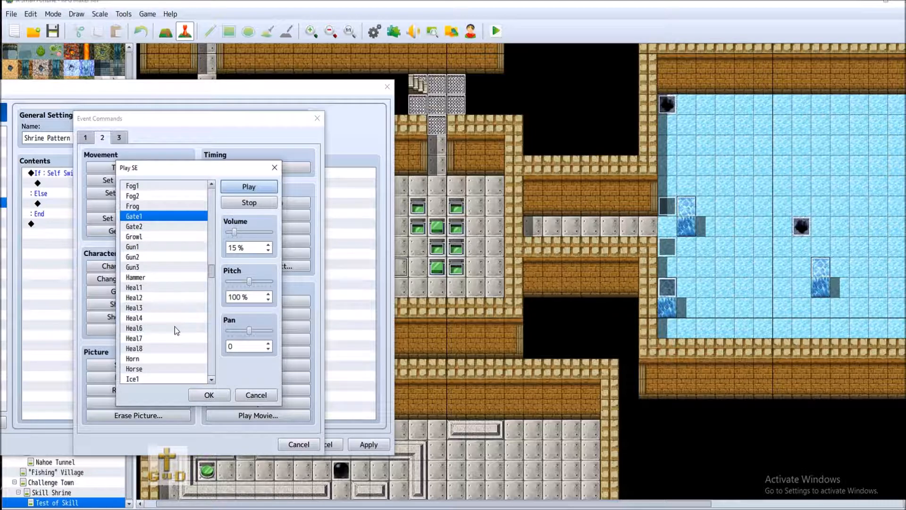
pyautogui.scroll(-3, 185, 320)
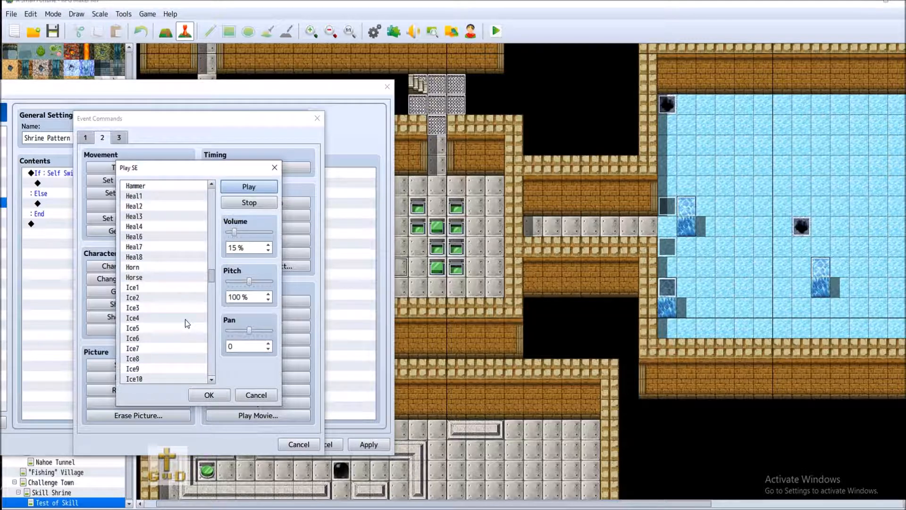
pyautogui.click(142, 267)
pyautogui.click(248, 186)
# Step: Preview the Key sound effect and insert it as the If branch's Play SE command
pyautogui.scroll(-1, 199, 348)
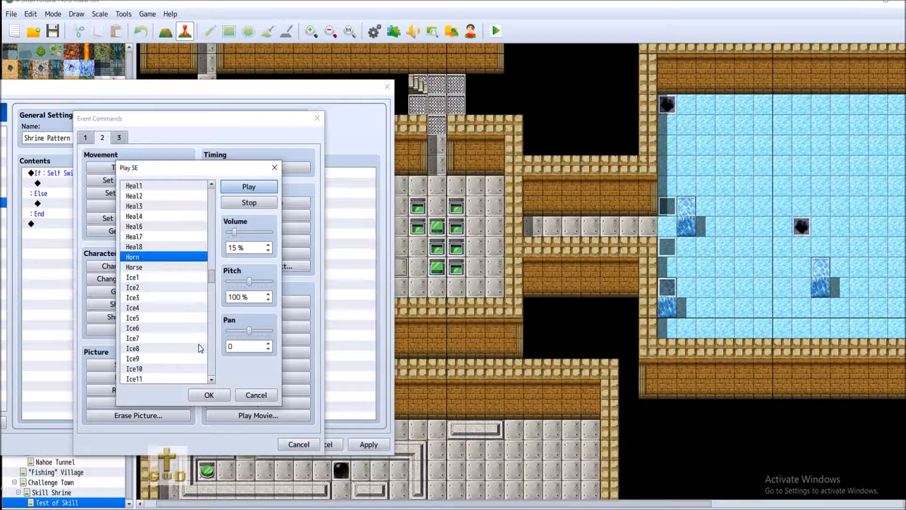
pyautogui.scroll(-2, 201, 348)
pyautogui.scroll(-1, 201, 348)
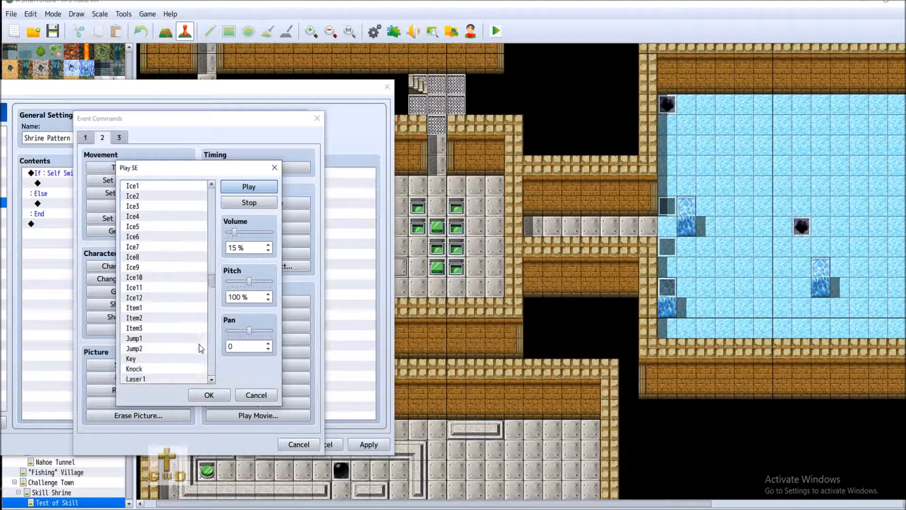
pyautogui.click(151, 357)
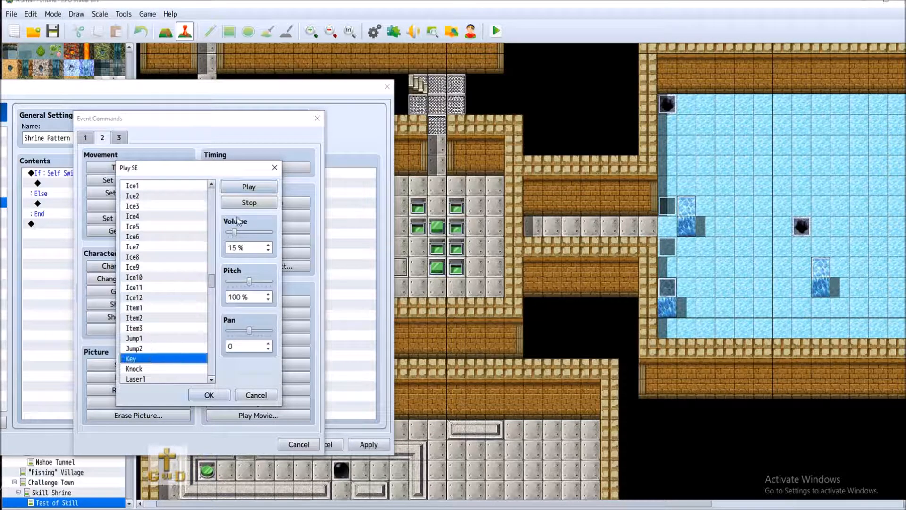
pyautogui.click(249, 188)
pyautogui.click(249, 188)
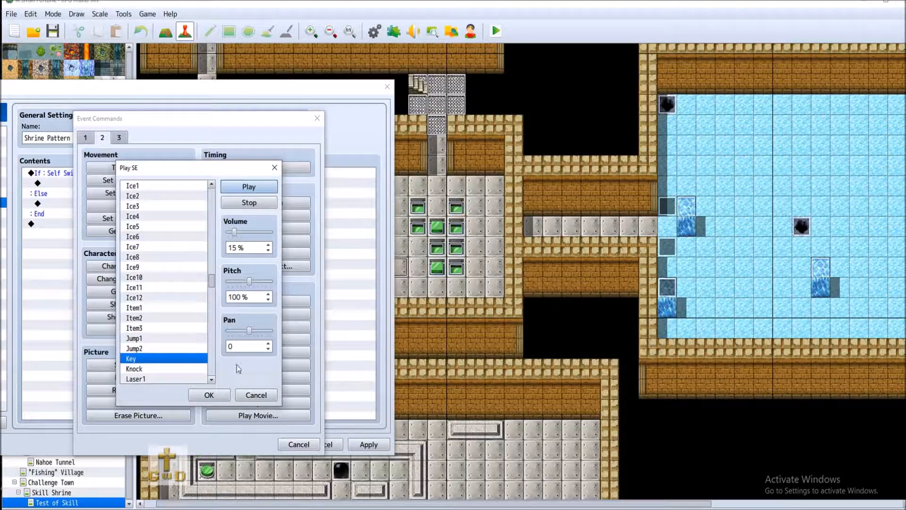
pyautogui.click(208, 394)
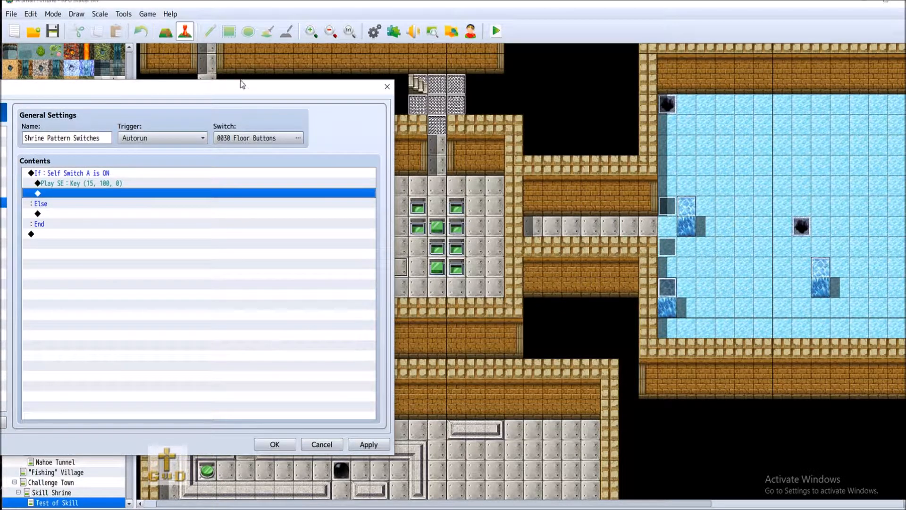
# Step: Apply the Shrine Pattern Switches changes, close the database and save the project
pyautogui.click(362, 443)
pyautogui.click(275, 444)
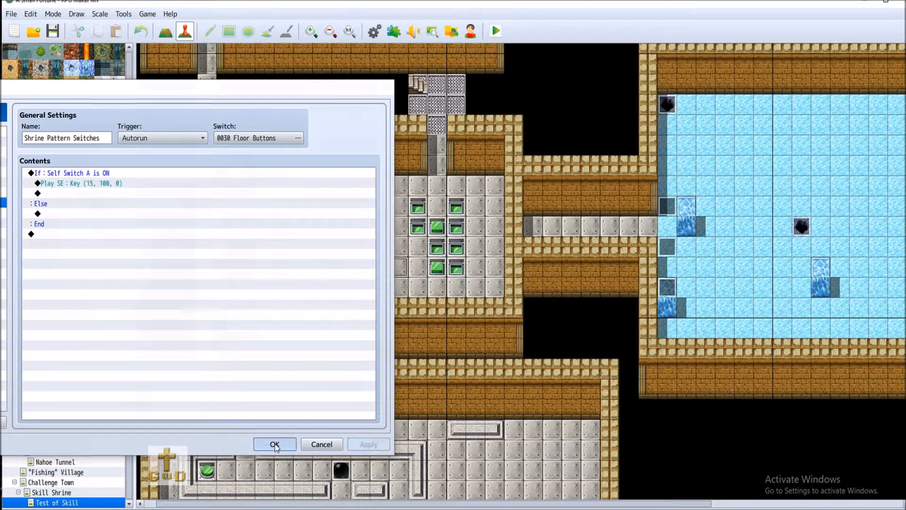
pyautogui.click(53, 31)
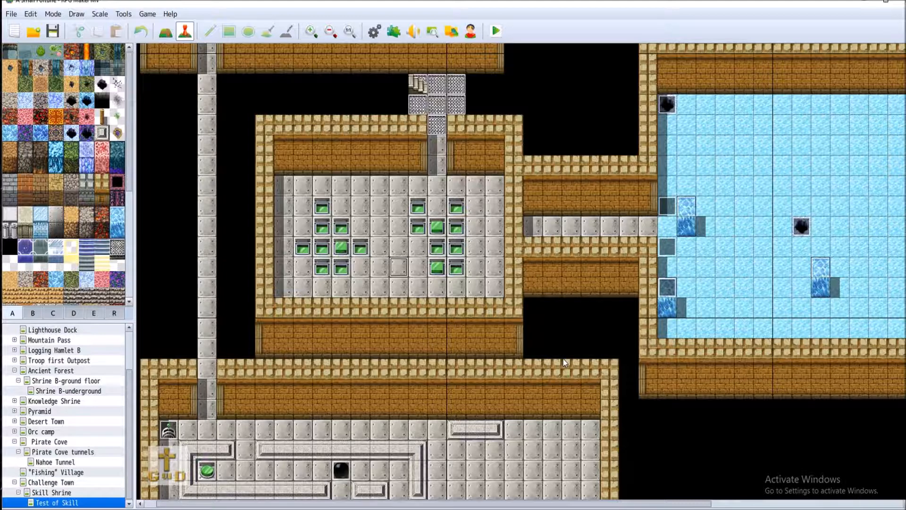
# Step: Create a new event on the upper-left room's easternmost floor tile, where the corridor to the neighbouring room begins
pyautogui.scroll(-5, 398, 374)
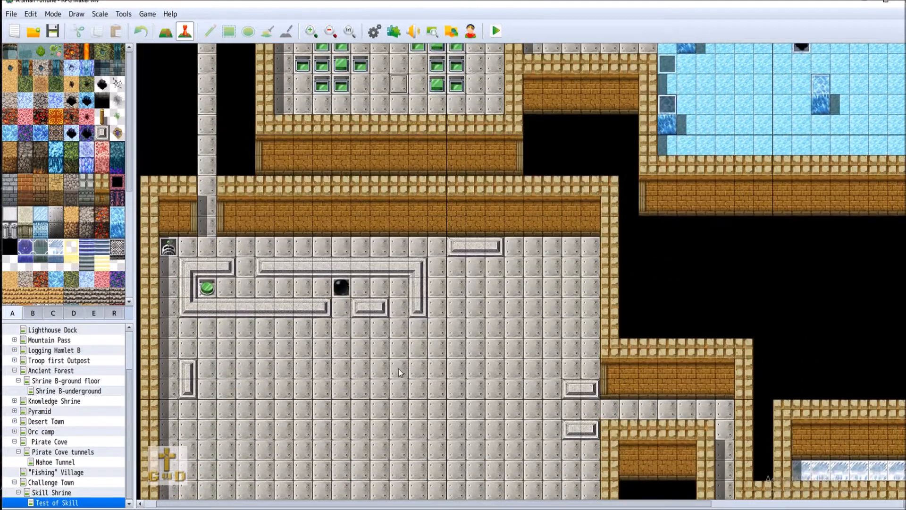
pyautogui.scroll(-1, 399, 374)
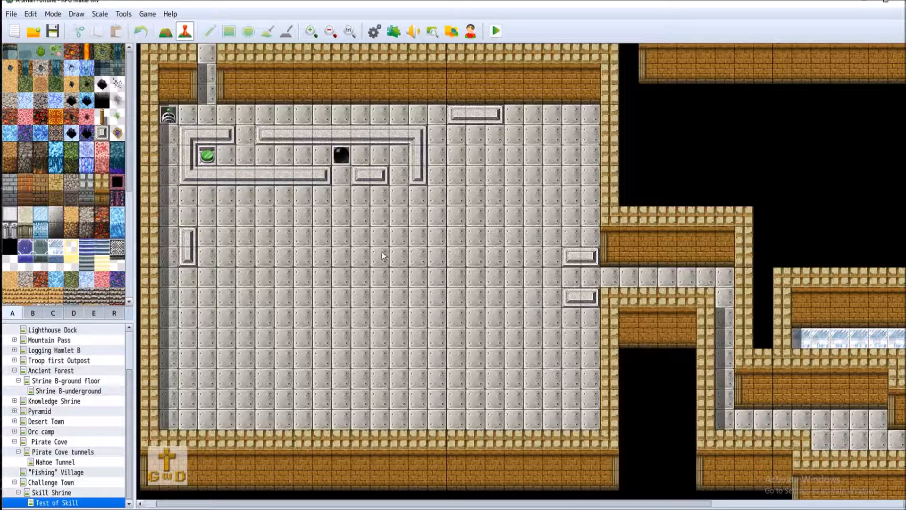
pyautogui.scroll(4, 472, 314)
pyautogui.scroll(4, 506, 318)
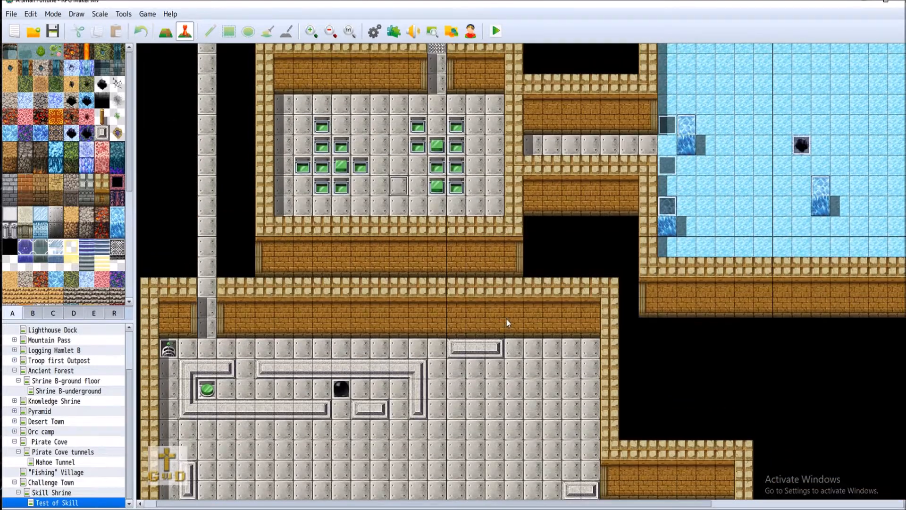
pyautogui.moveTo(677, 504); pyautogui.dragTo(868, 504)
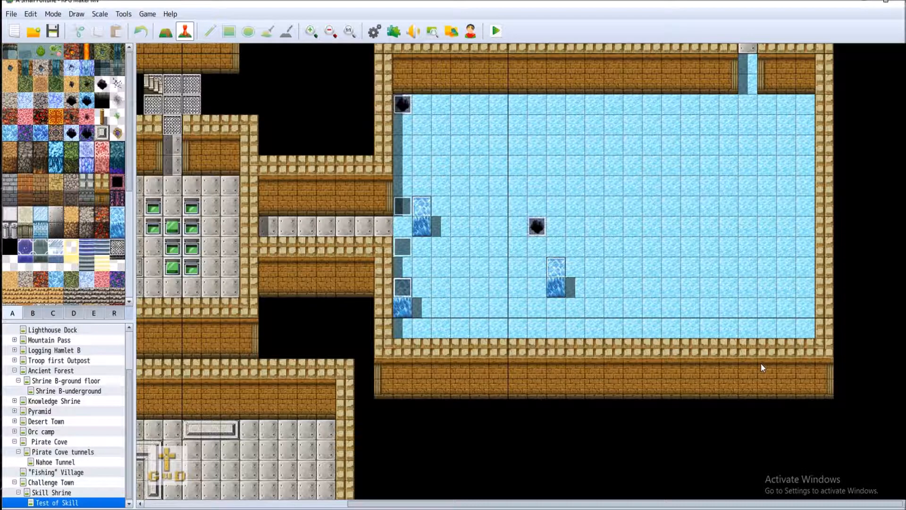
pyautogui.scroll(5, 594, 289)
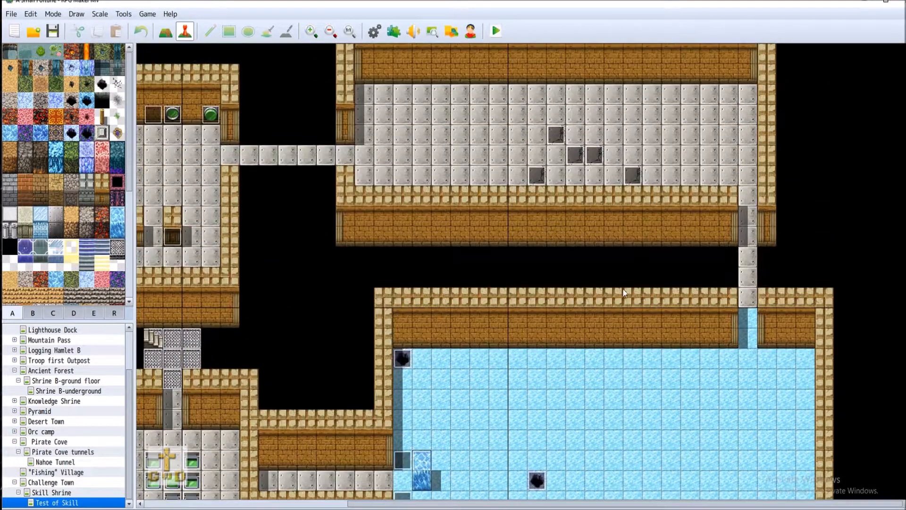
pyautogui.moveTo(526, 504); pyautogui.dragTo(321, 498)
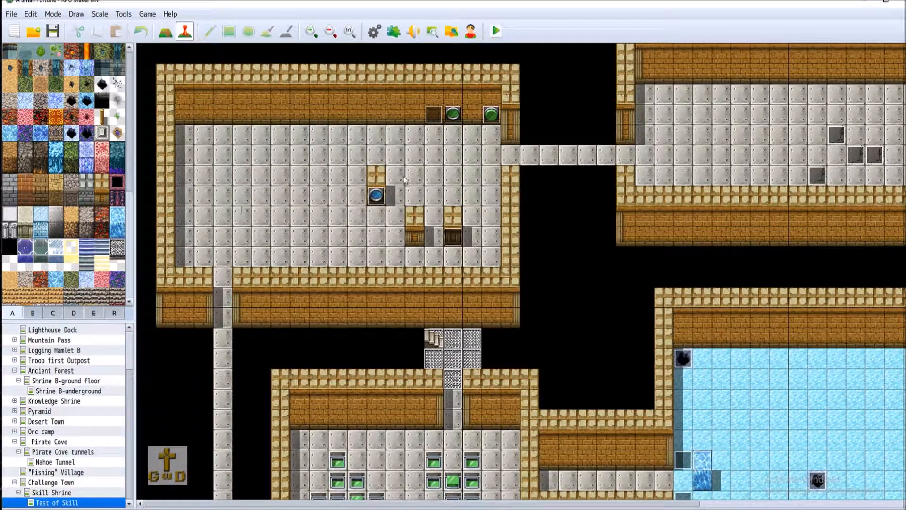
pyautogui.rightClick(504, 156)
pyautogui.click(519, 172)
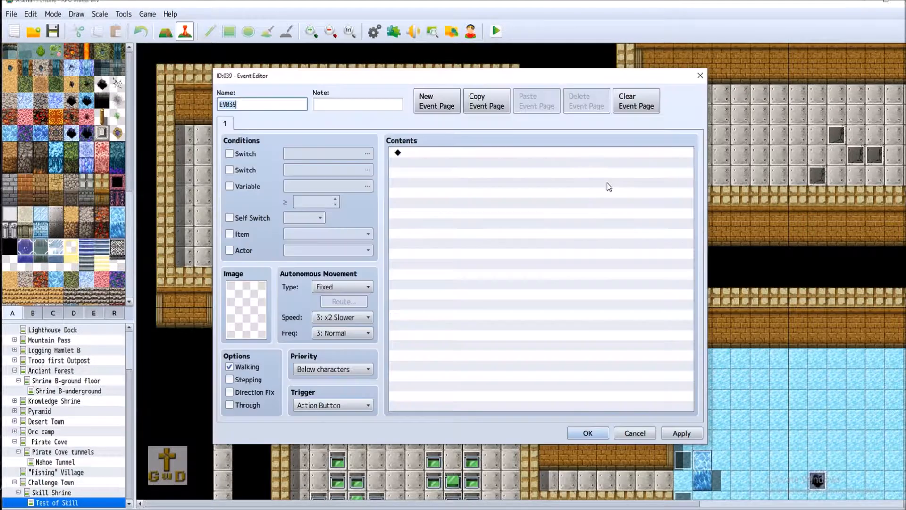
# Step: Add a Control Timer command that starts a timer of 10 min 0 sec, and save the event
pyautogui.doubleClick(425, 156)
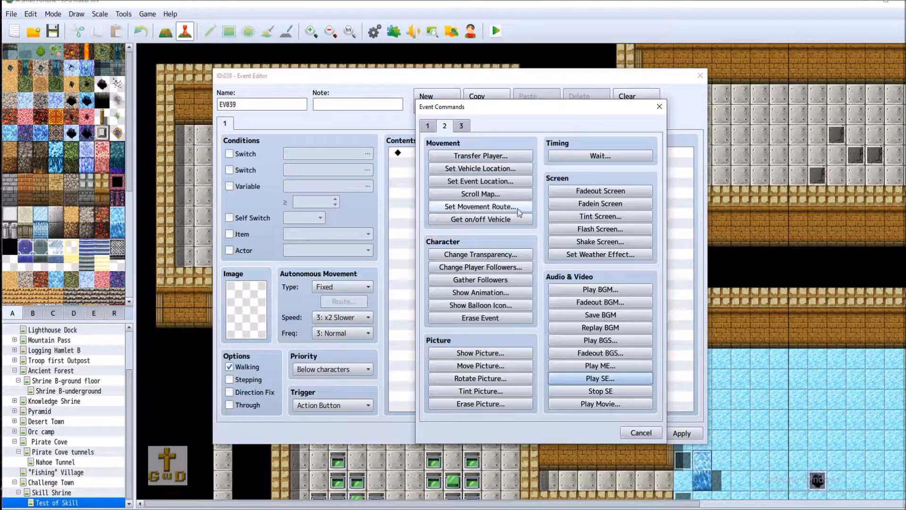
pyautogui.click(428, 125)
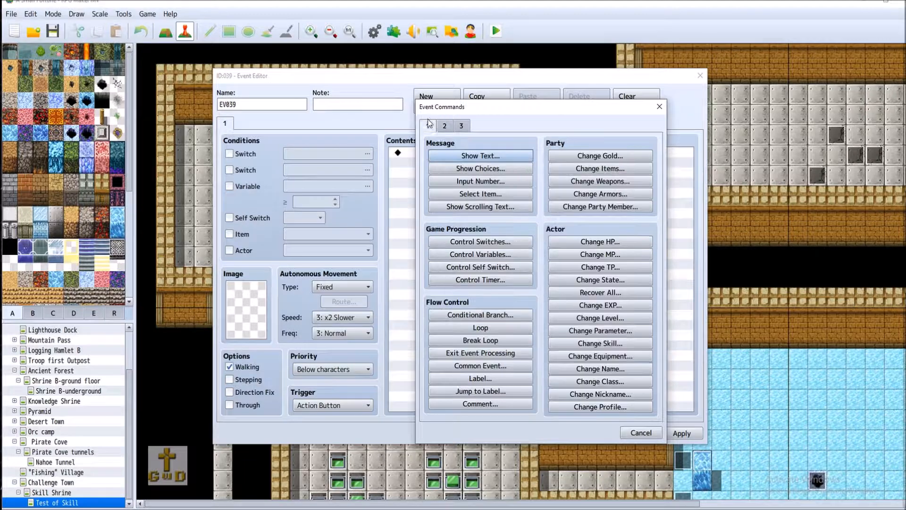
pyautogui.click(481, 280)
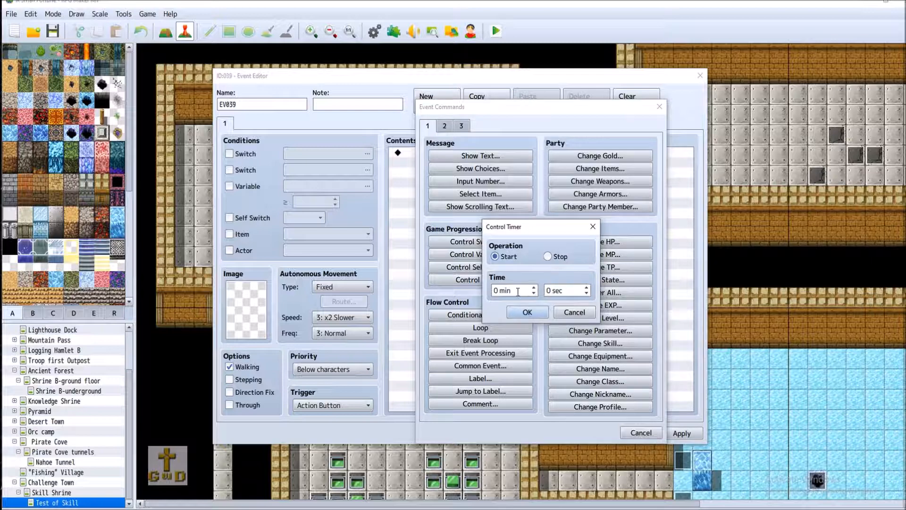
pyautogui.click(495, 290)
pyautogui.write('0')
pyautogui.click(527, 312)
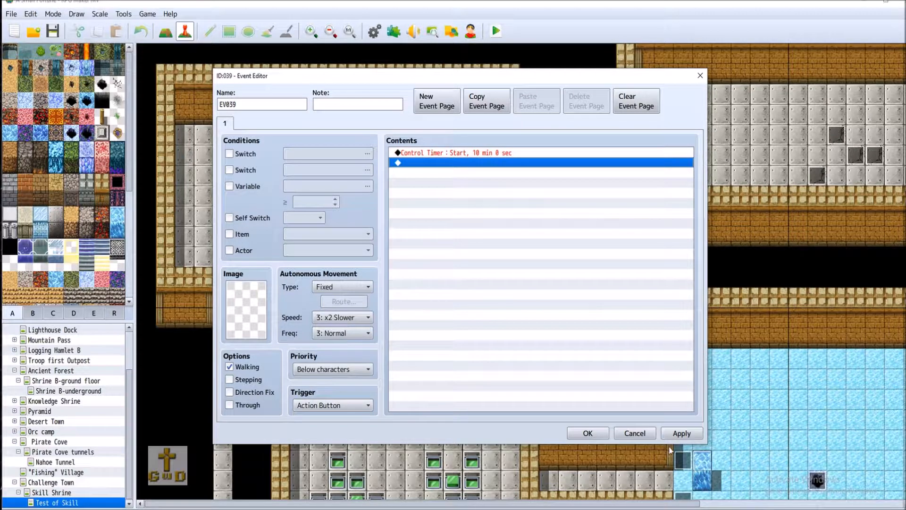
pyautogui.click(689, 434)
pyautogui.click(590, 433)
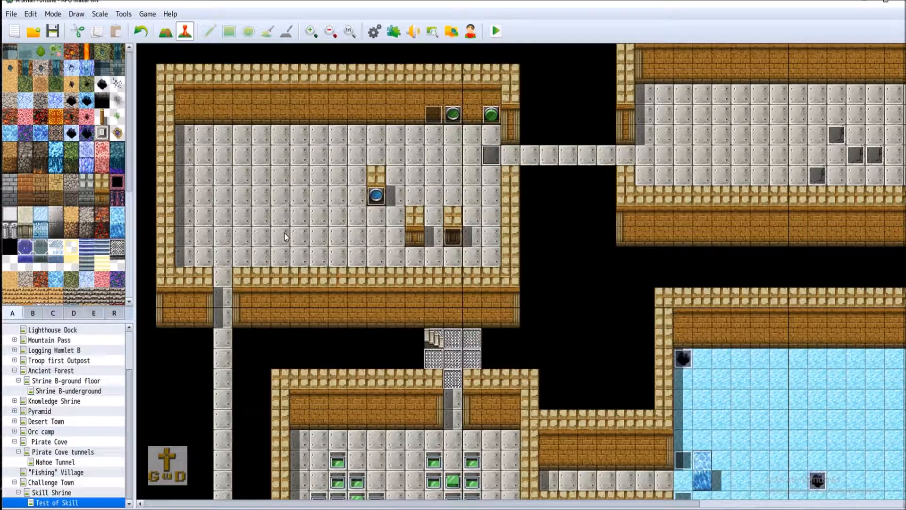
# Step: Create an event in the upper-left room's south wall passage with a Control Timer command set to Stop
pyautogui.click(226, 300)
pyautogui.rightClick(225, 297)
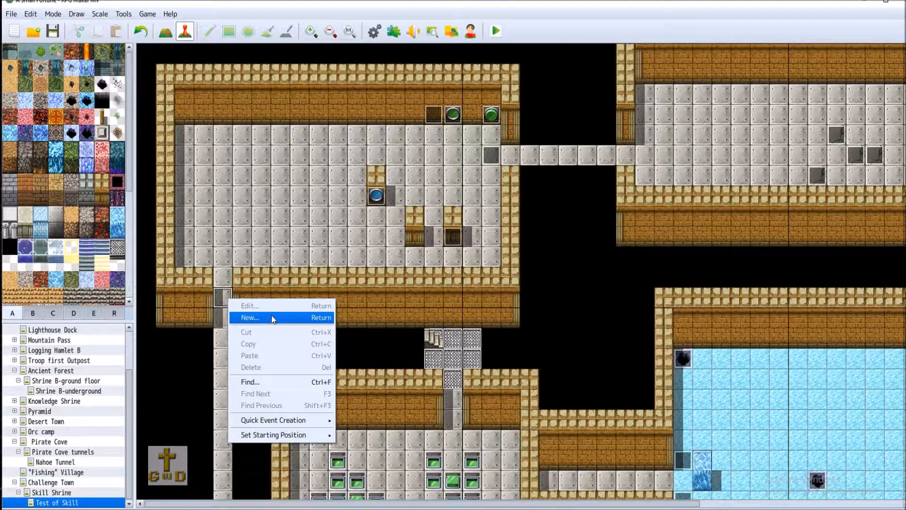
pyautogui.click(271, 316)
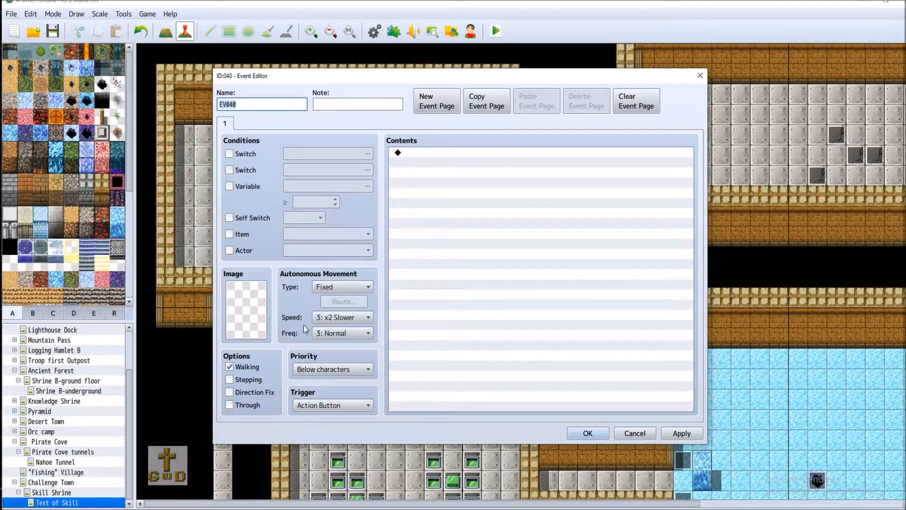
pyautogui.click(440, 151)
pyautogui.doubleClick(441, 152)
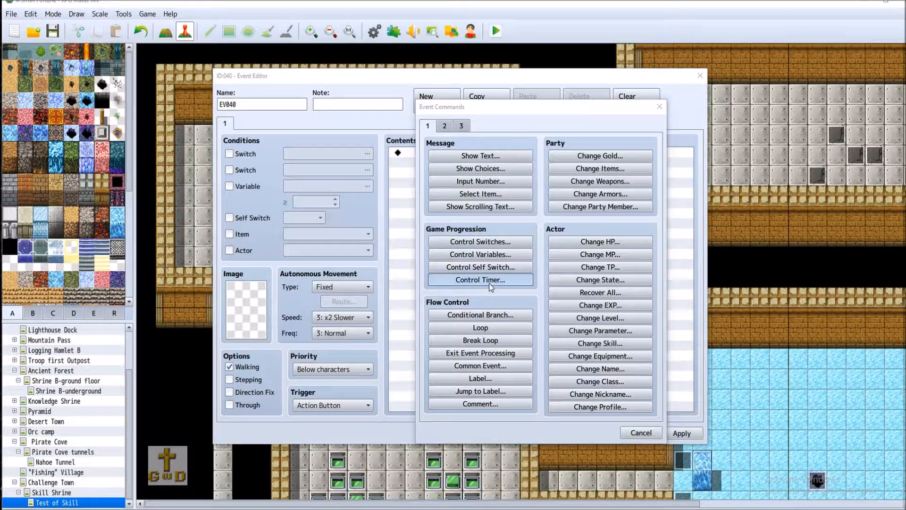
pyautogui.click(489, 281)
pyautogui.click(547, 257)
pyautogui.press('Return')
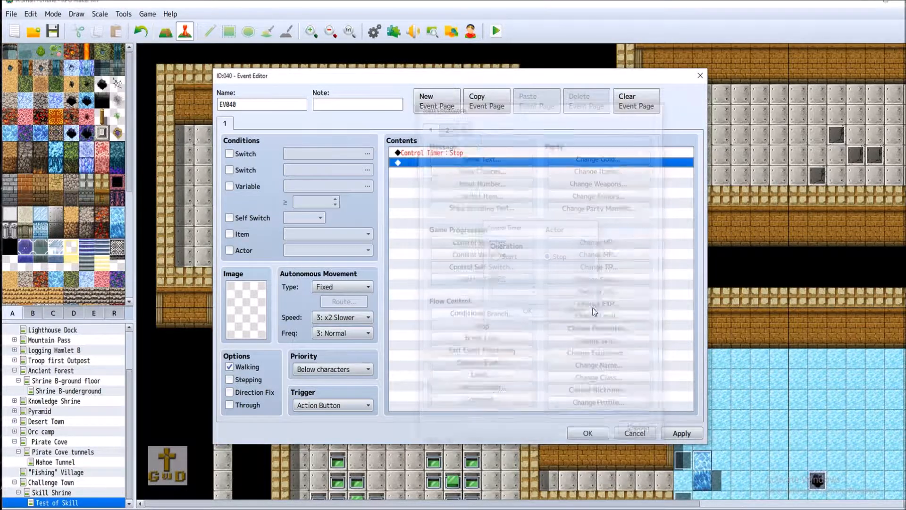
pyautogui.click(588, 433)
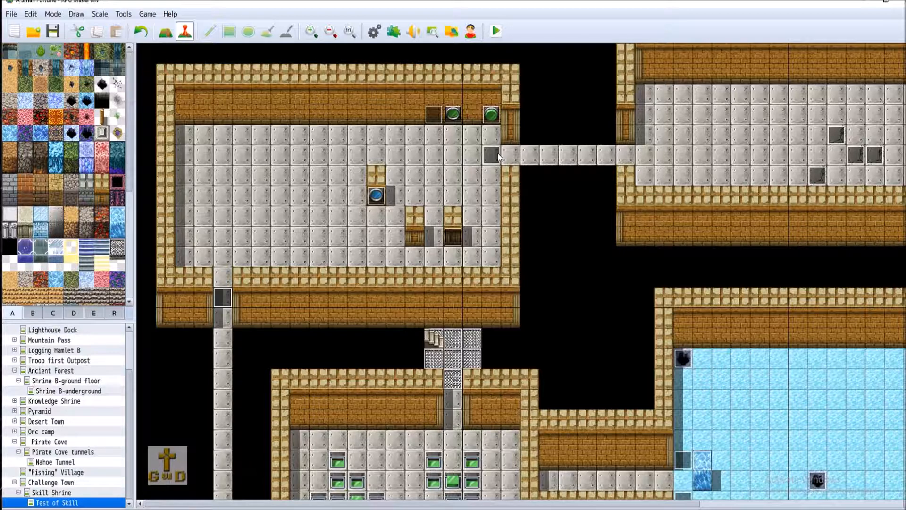
# Step: Examine the layout of the Test of Skill rooms and the corridors connecting them
pyautogui.scroll(-15, 401, 276)
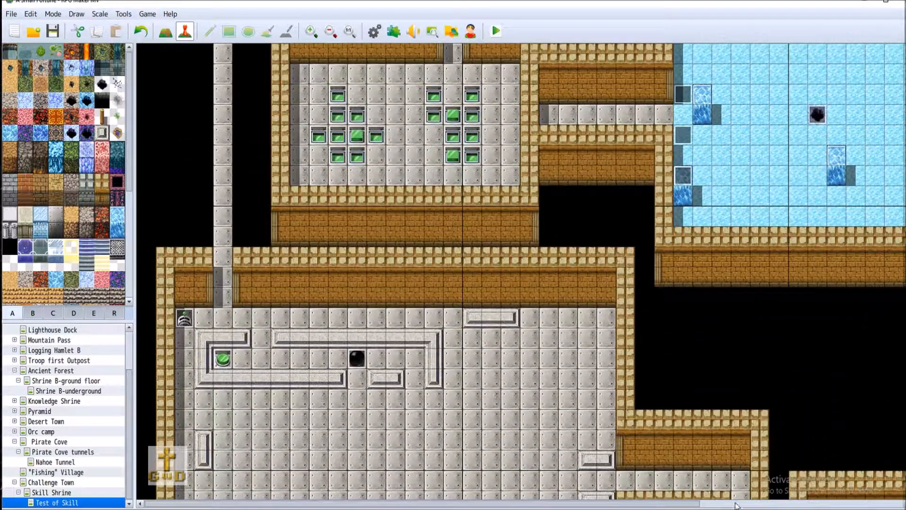
pyautogui.scroll(15, 549, 240)
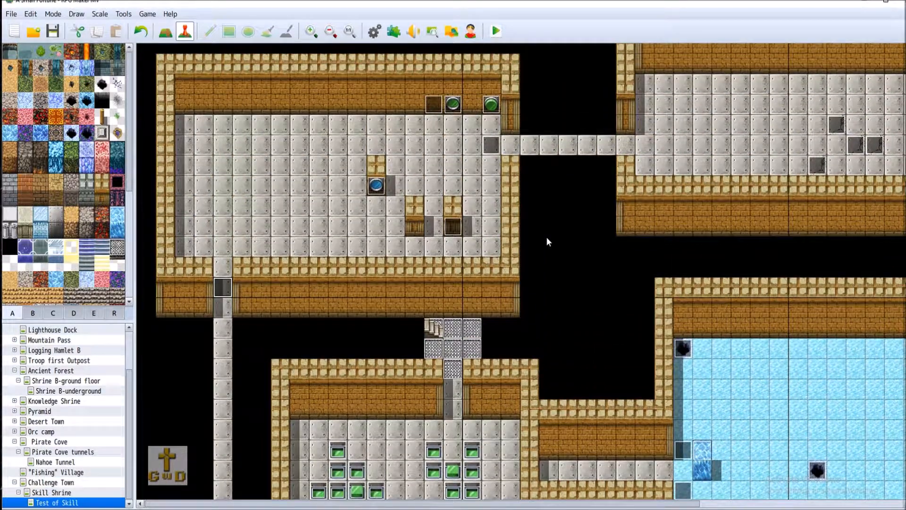
pyautogui.scroll(-4, 545, 236)
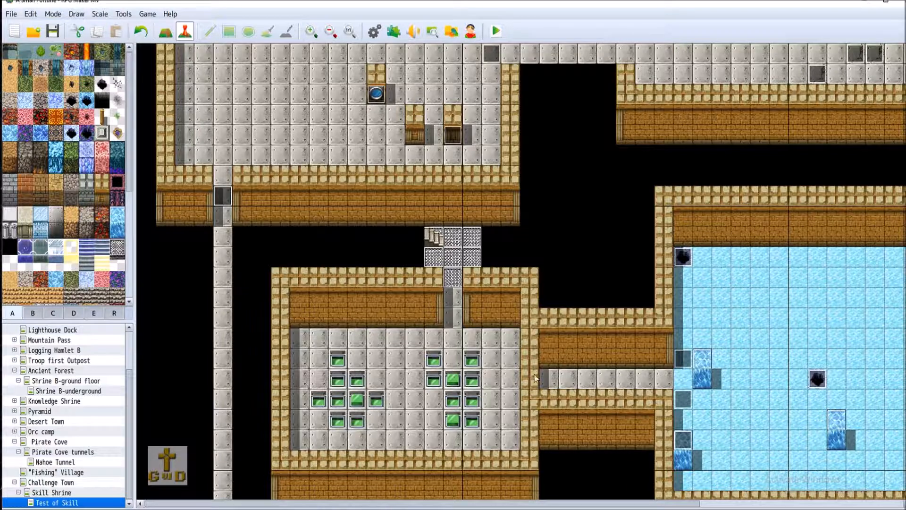
pyautogui.moveTo(579, 505); pyautogui.dragTo(783, 505)
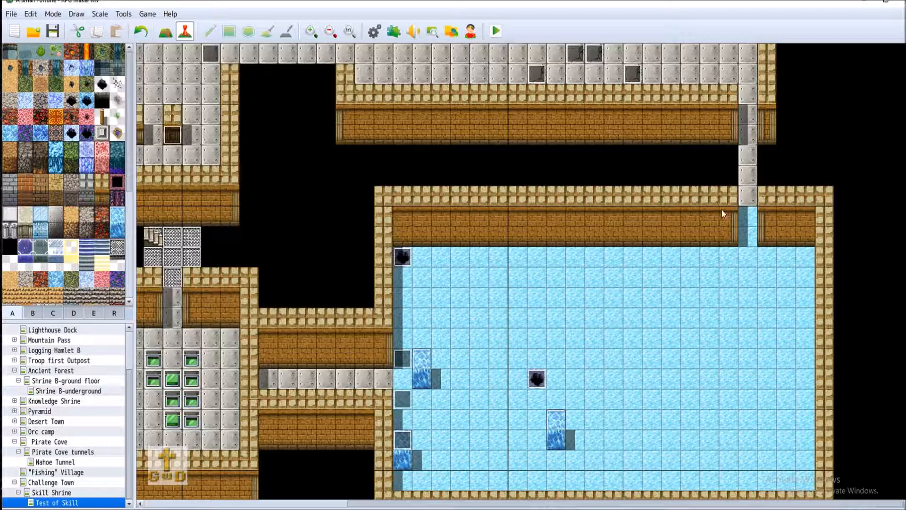
pyautogui.scroll(5, 514, 255)
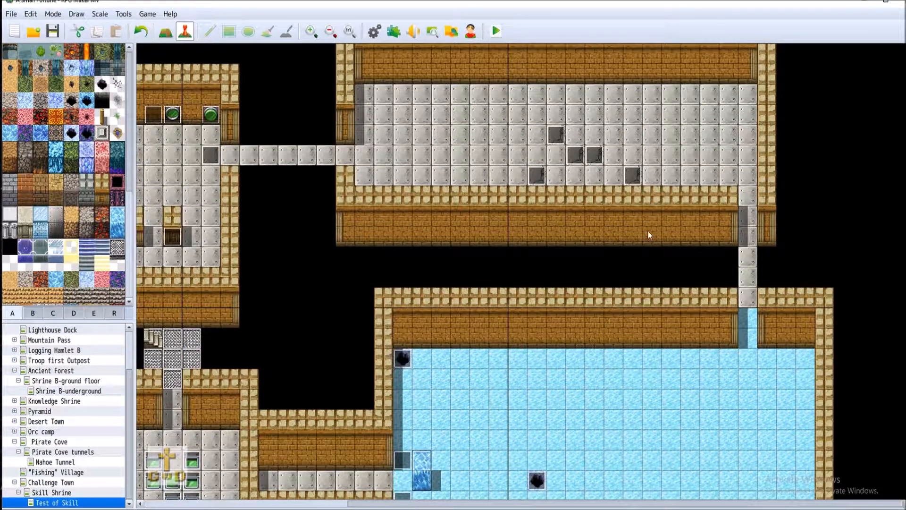
pyautogui.moveTo(575, 504); pyautogui.dragTo(370, 503)
pyautogui.scroll(-5, 429, 387)
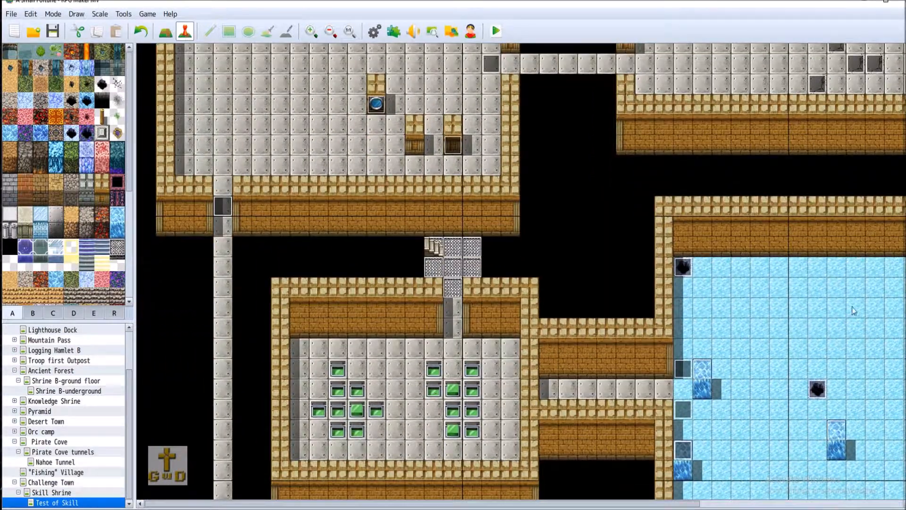
pyautogui.scroll(-20, 344, 162)
pyautogui.scroll(1, 461, 233)
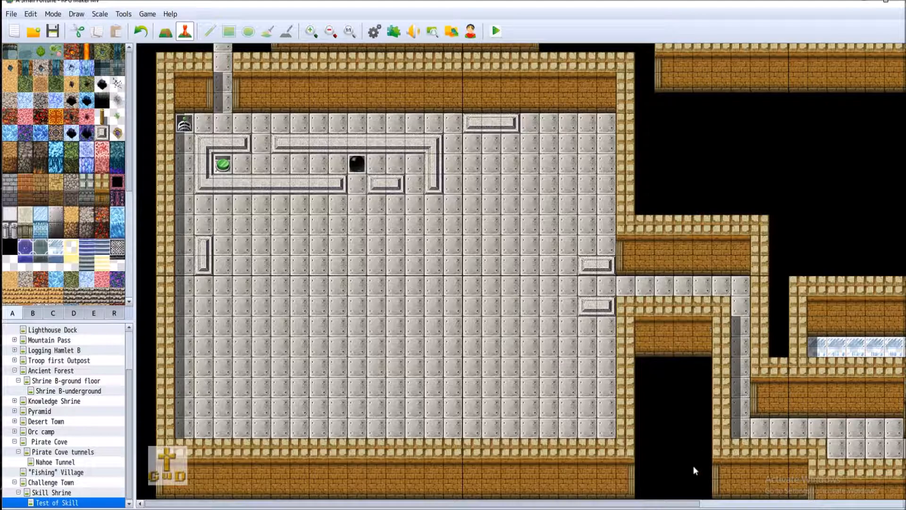
pyautogui.scroll(5, 519, 364)
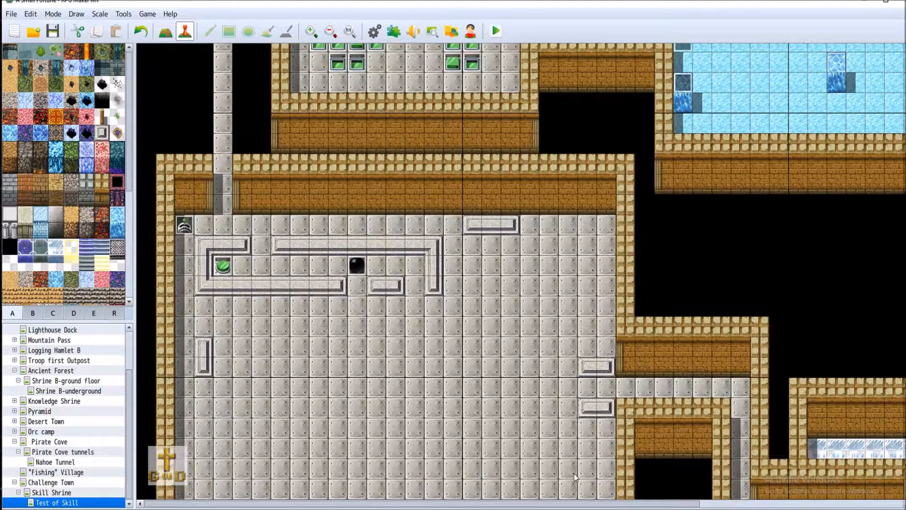
pyautogui.scroll(14, 400, 88)
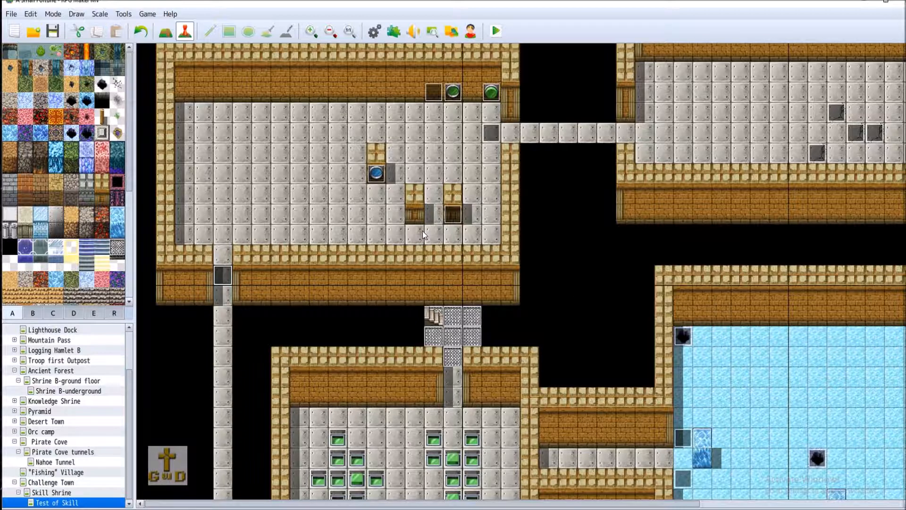
# Step: Save the project and zoom the map out two levels to review the overall room layout
pyautogui.click(53, 31)
pyautogui.click(331, 31)
pyautogui.click(330, 31)
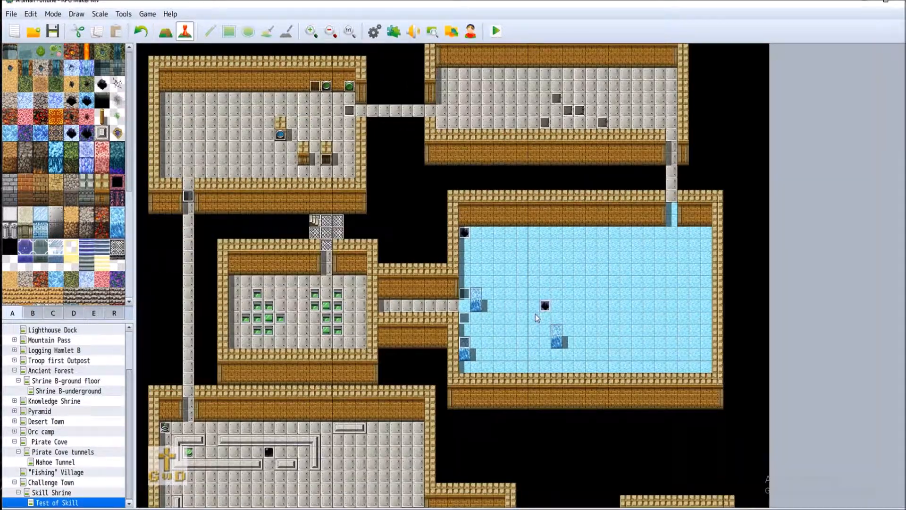
pyautogui.scroll(-5, 565, 431)
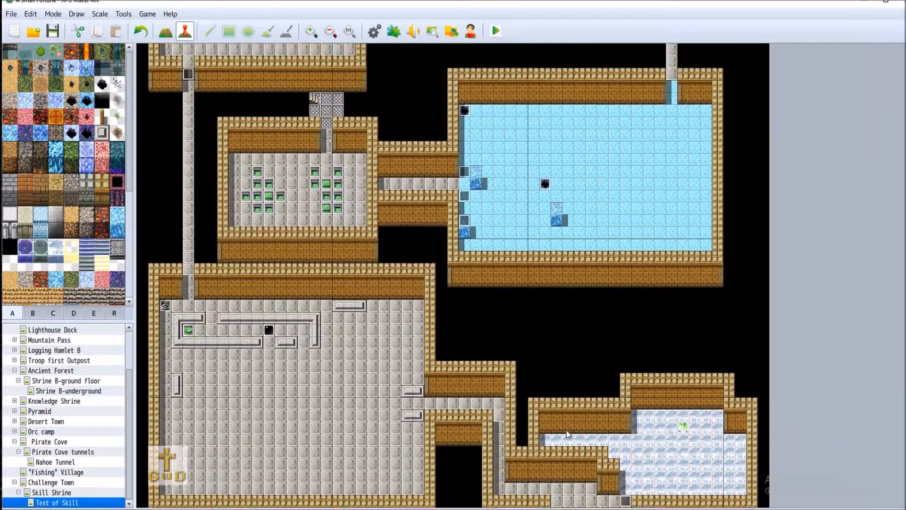
pyautogui.scroll(1, 566, 430)
pyautogui.scroll(2, 566, 430)
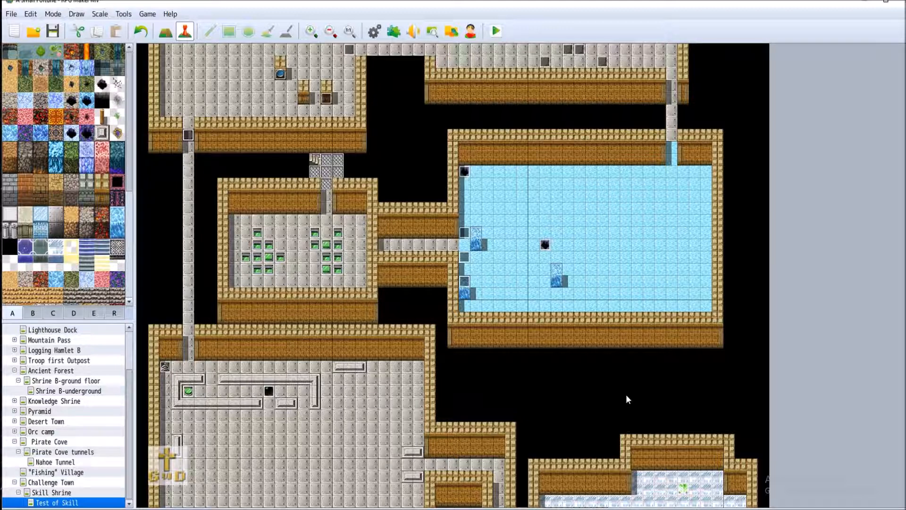
pyautogui.scroll(-3, 626, 396)
pyautogui.scroll(6, 626, 396)
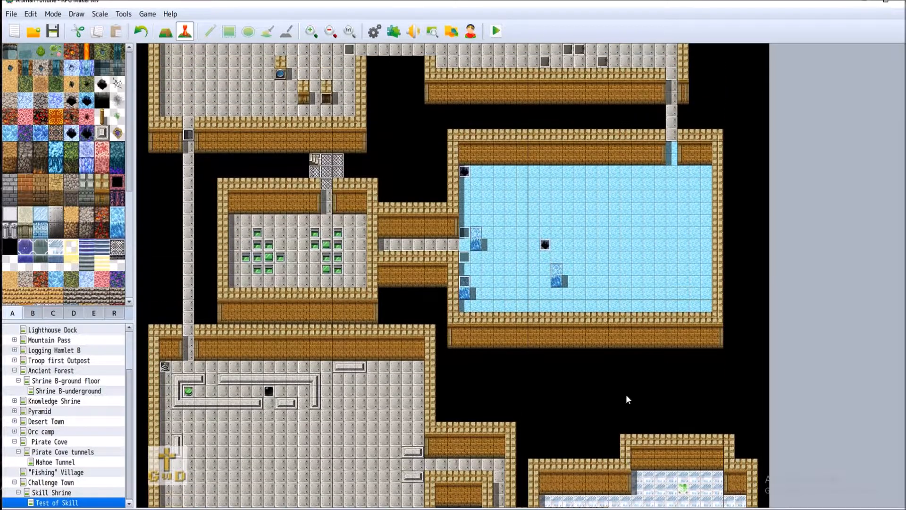